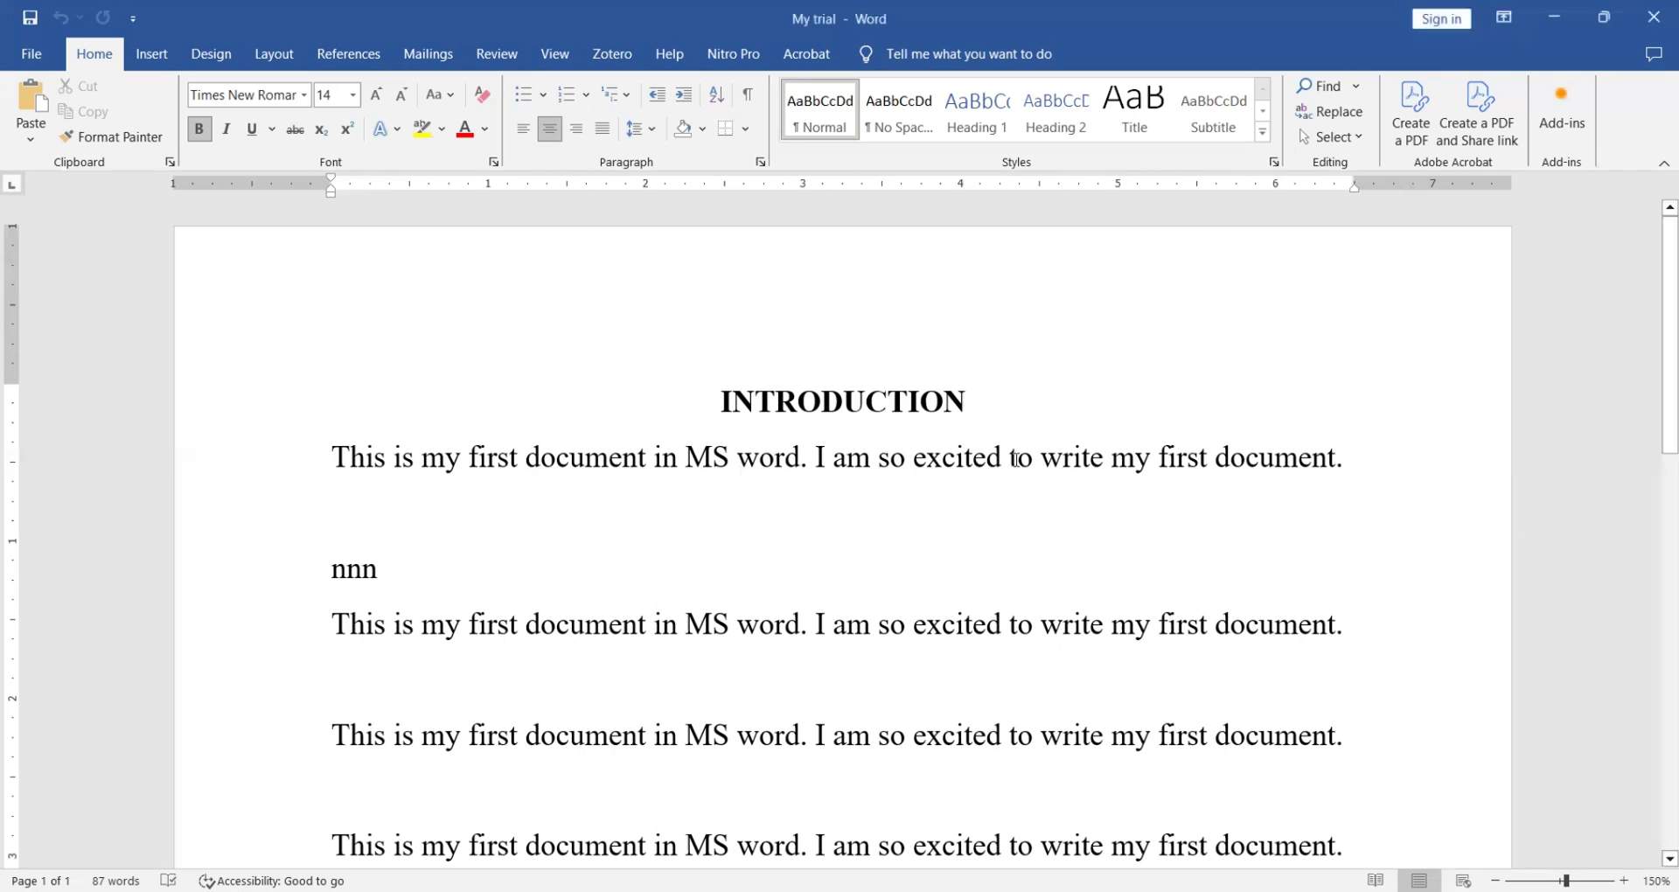
- Add a new line after the practice paragraphs and insert a blank 3x3 table there
drag(1655, 383, 1656, 529)
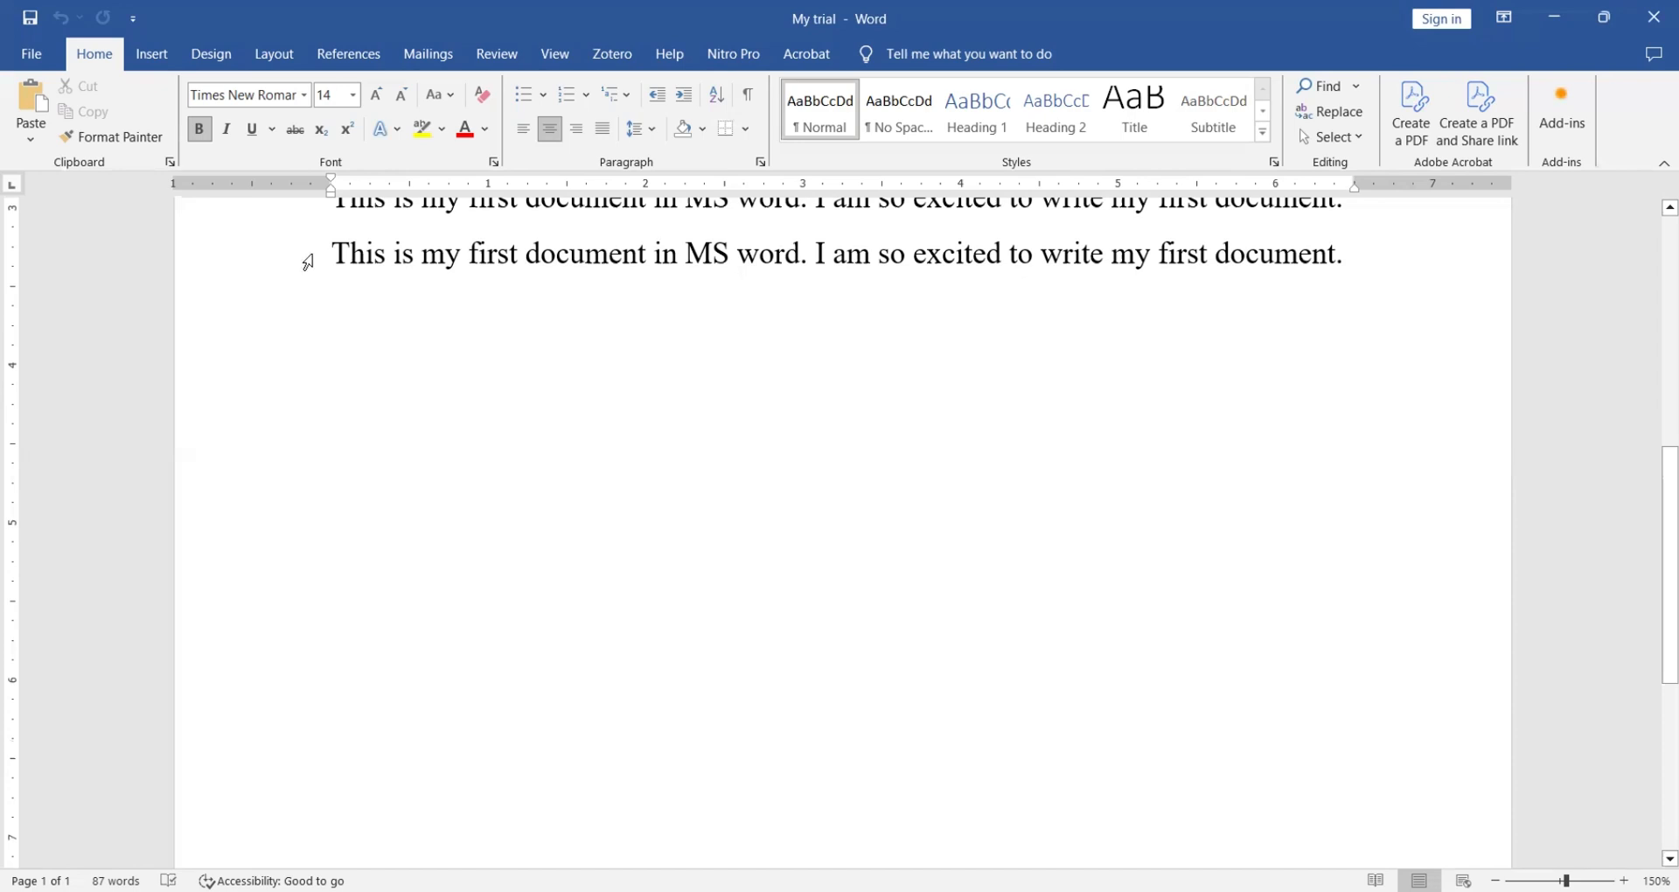
click(152, 58)
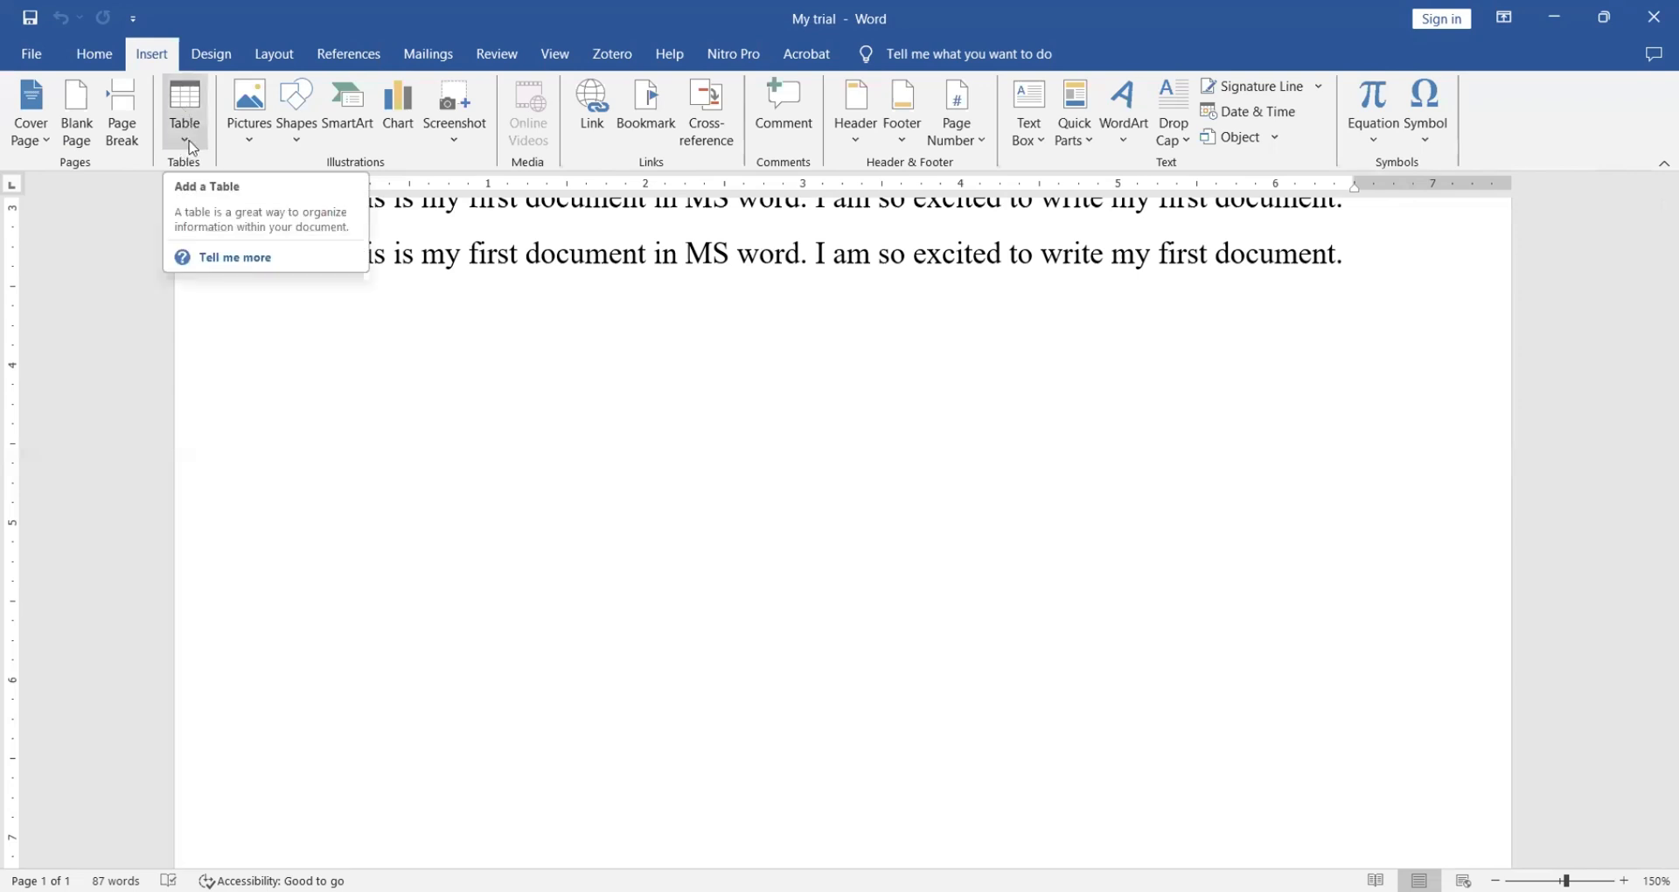
click(372, 361)
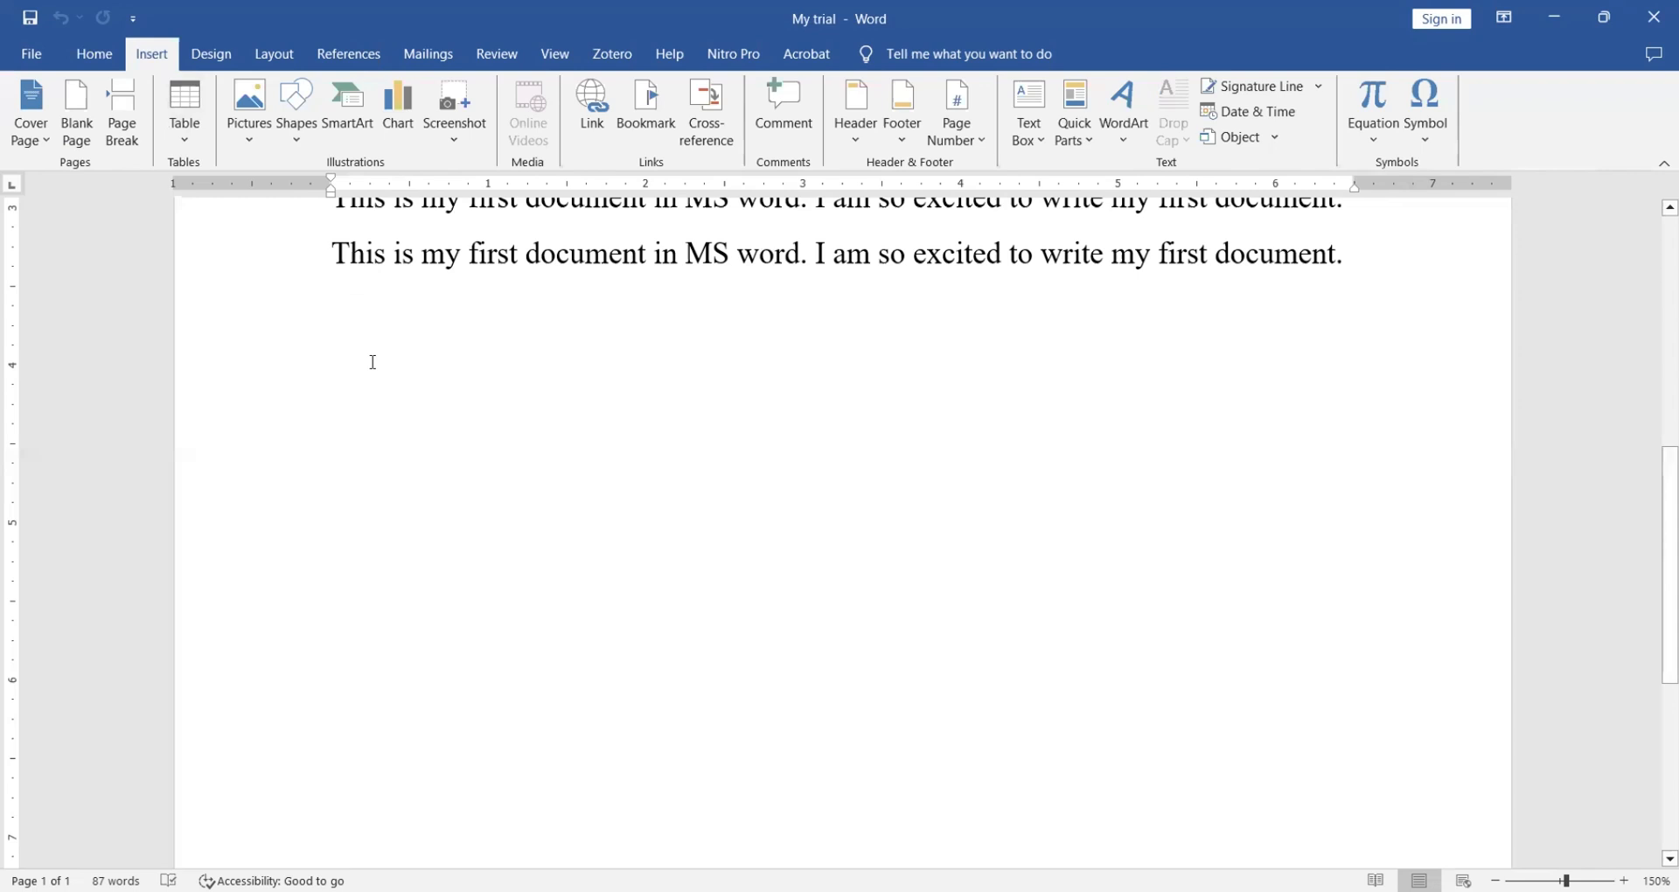
key(Return)
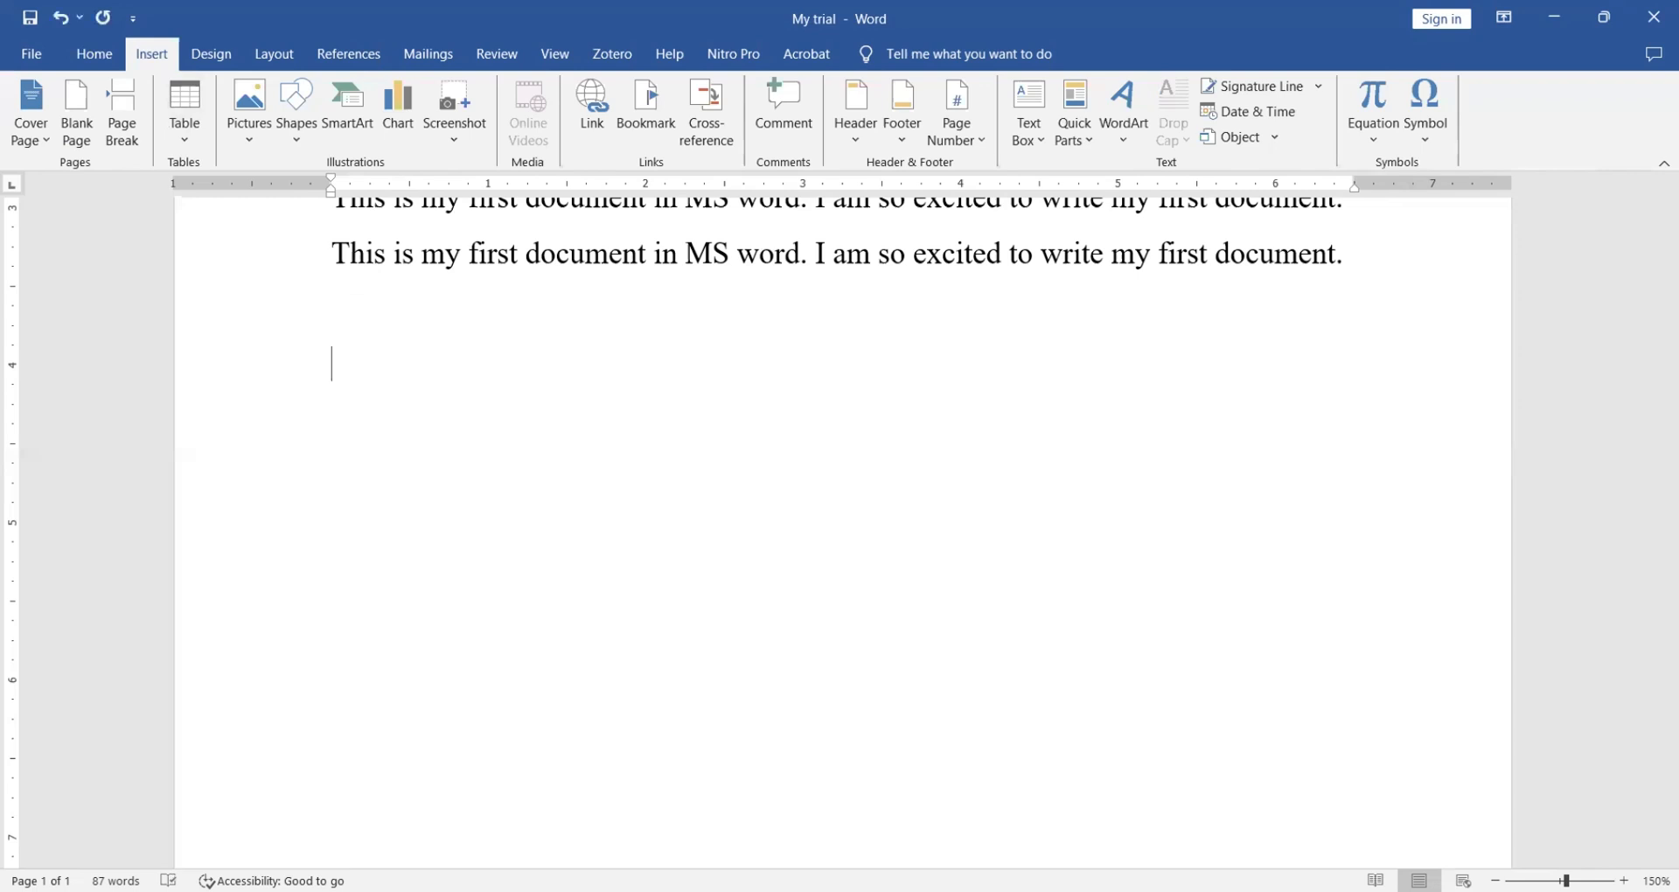
click(189, 147)
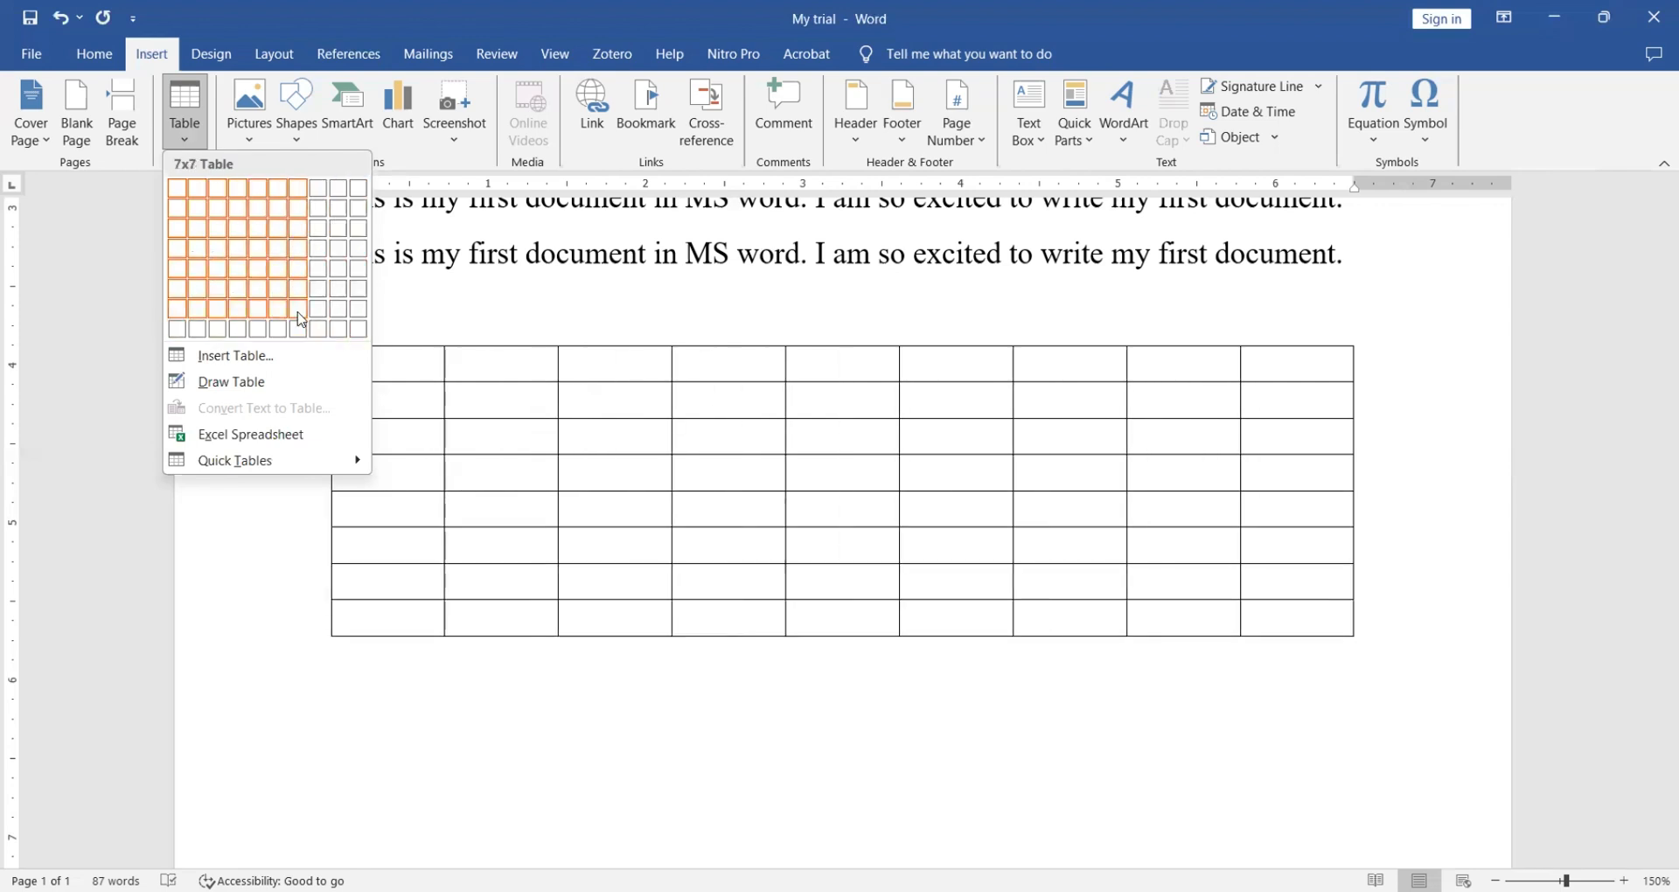
click(221, 238)
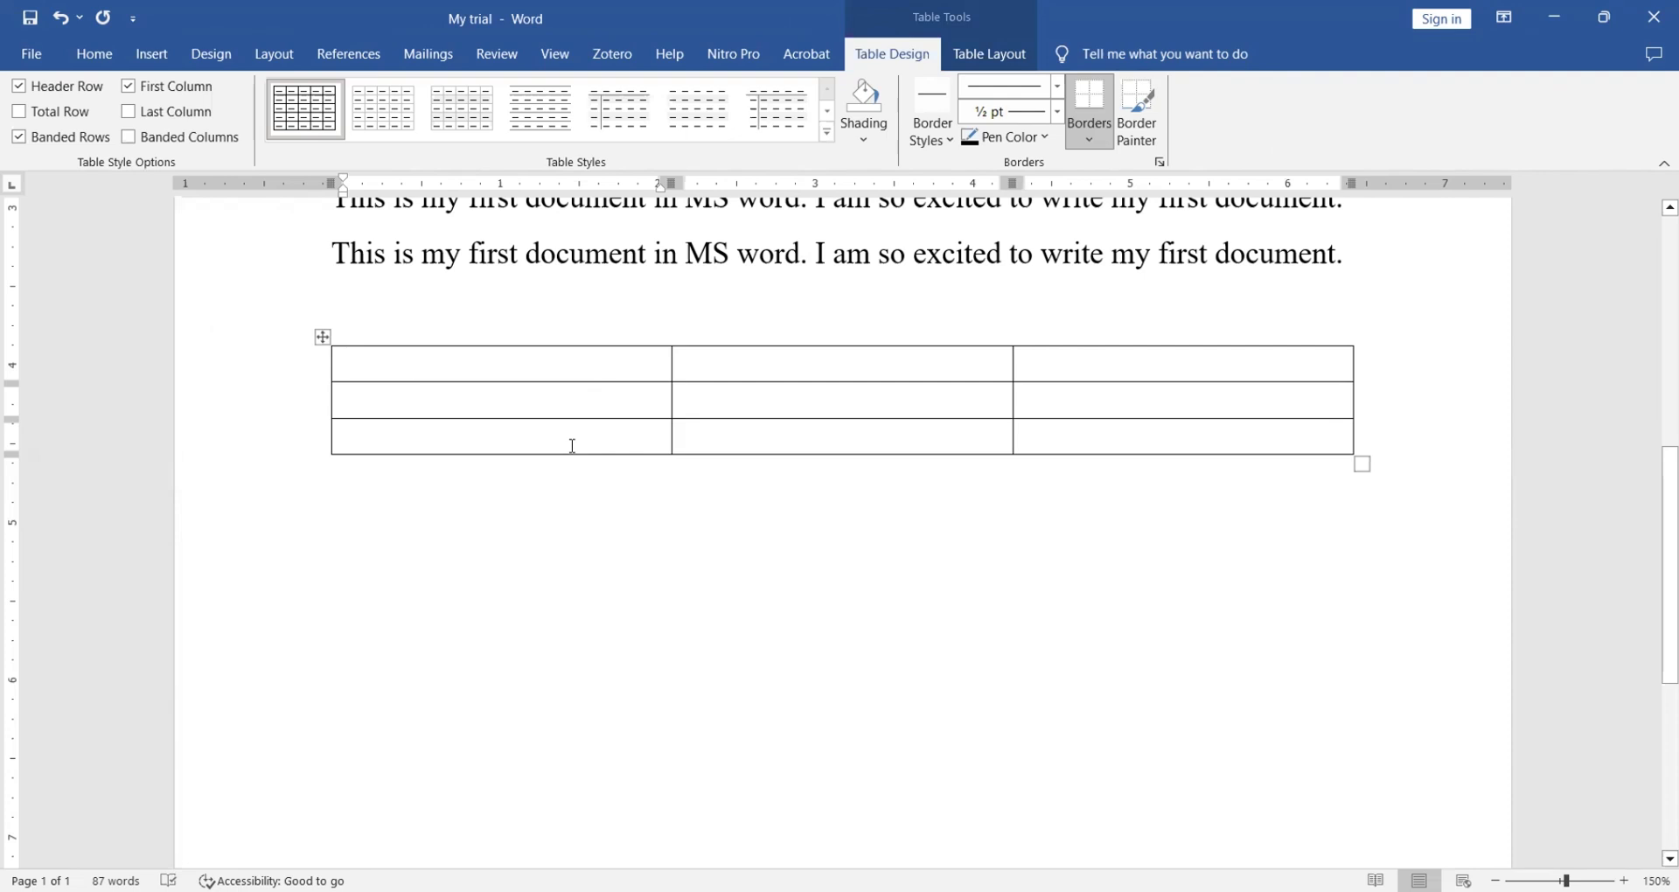
- Type the header row: Name, Registration number, Age
text(Name)
click(759, 372)
text(Regi)
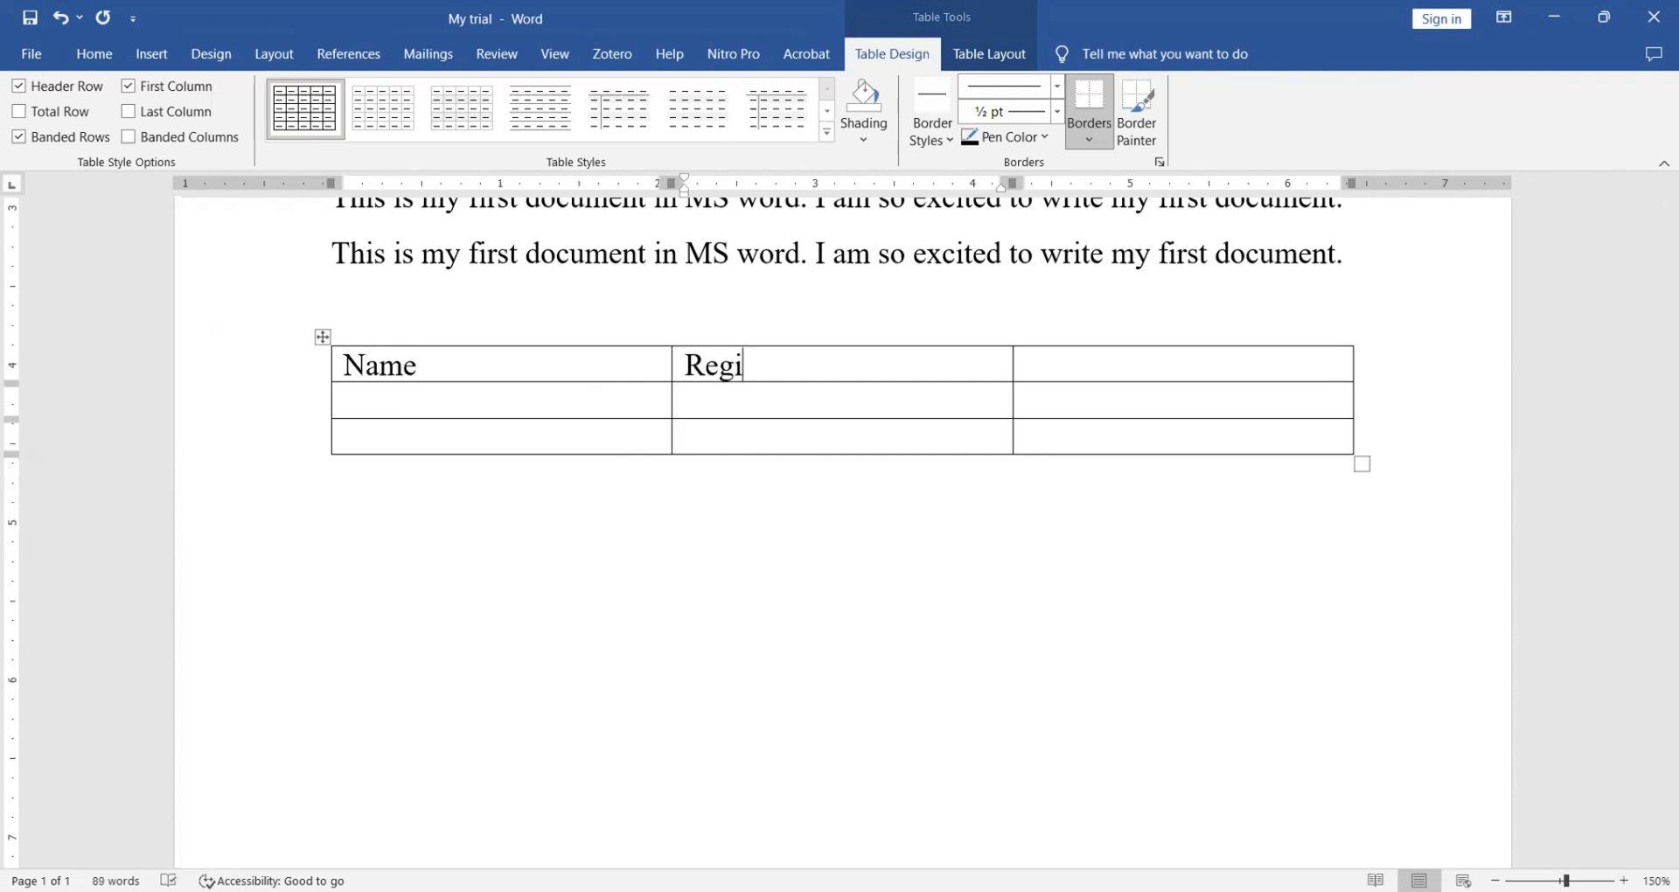
text(stration)
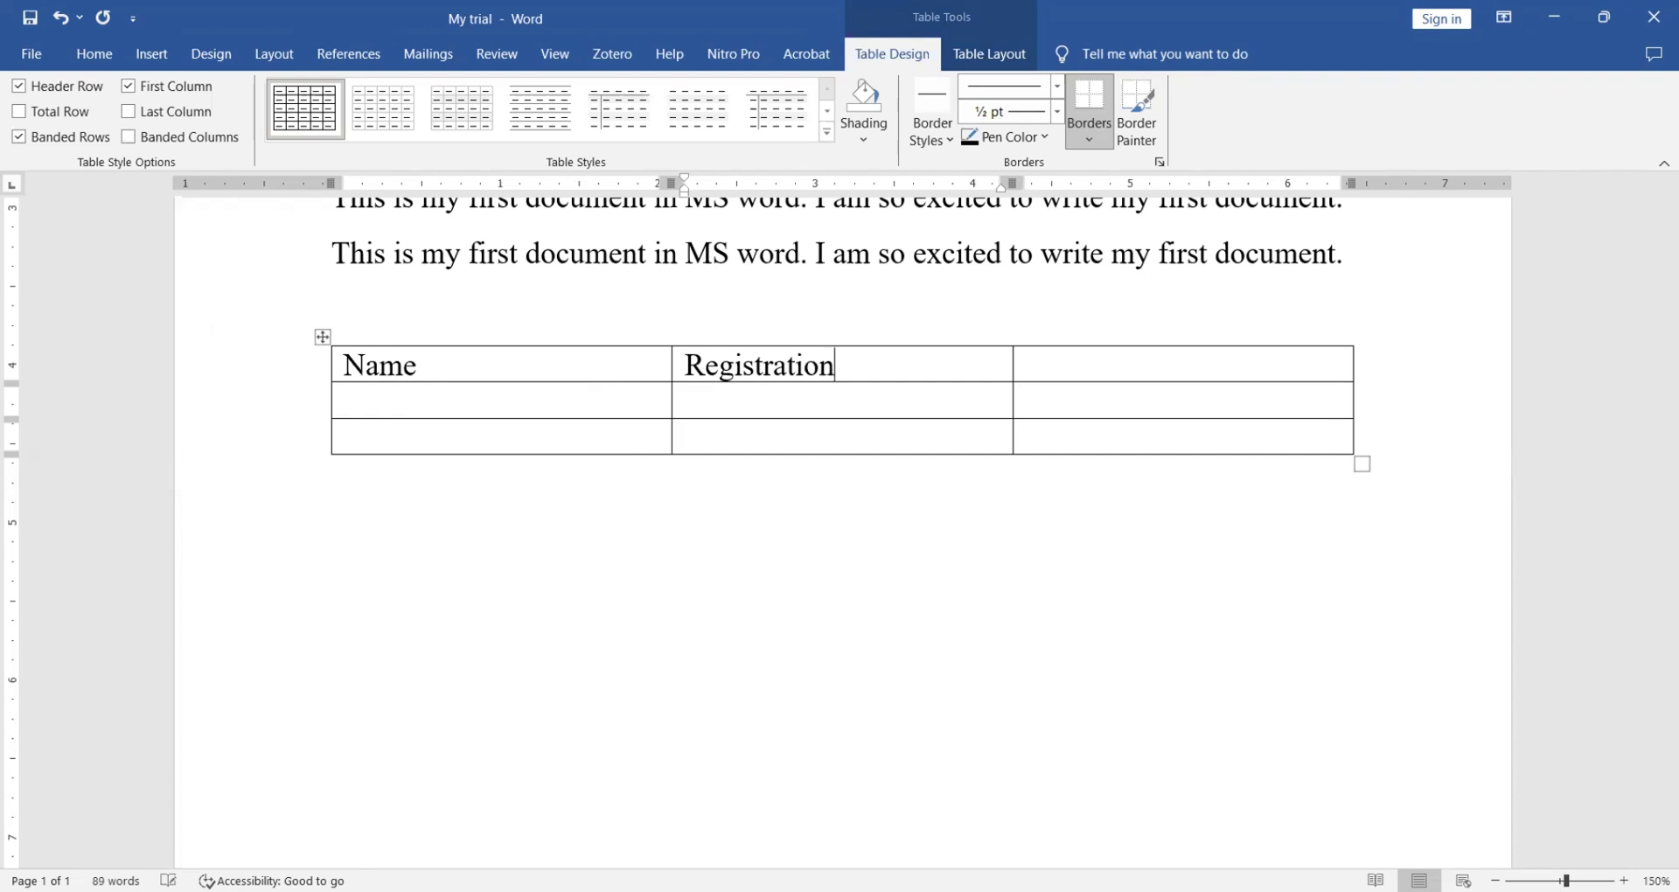
text( number)
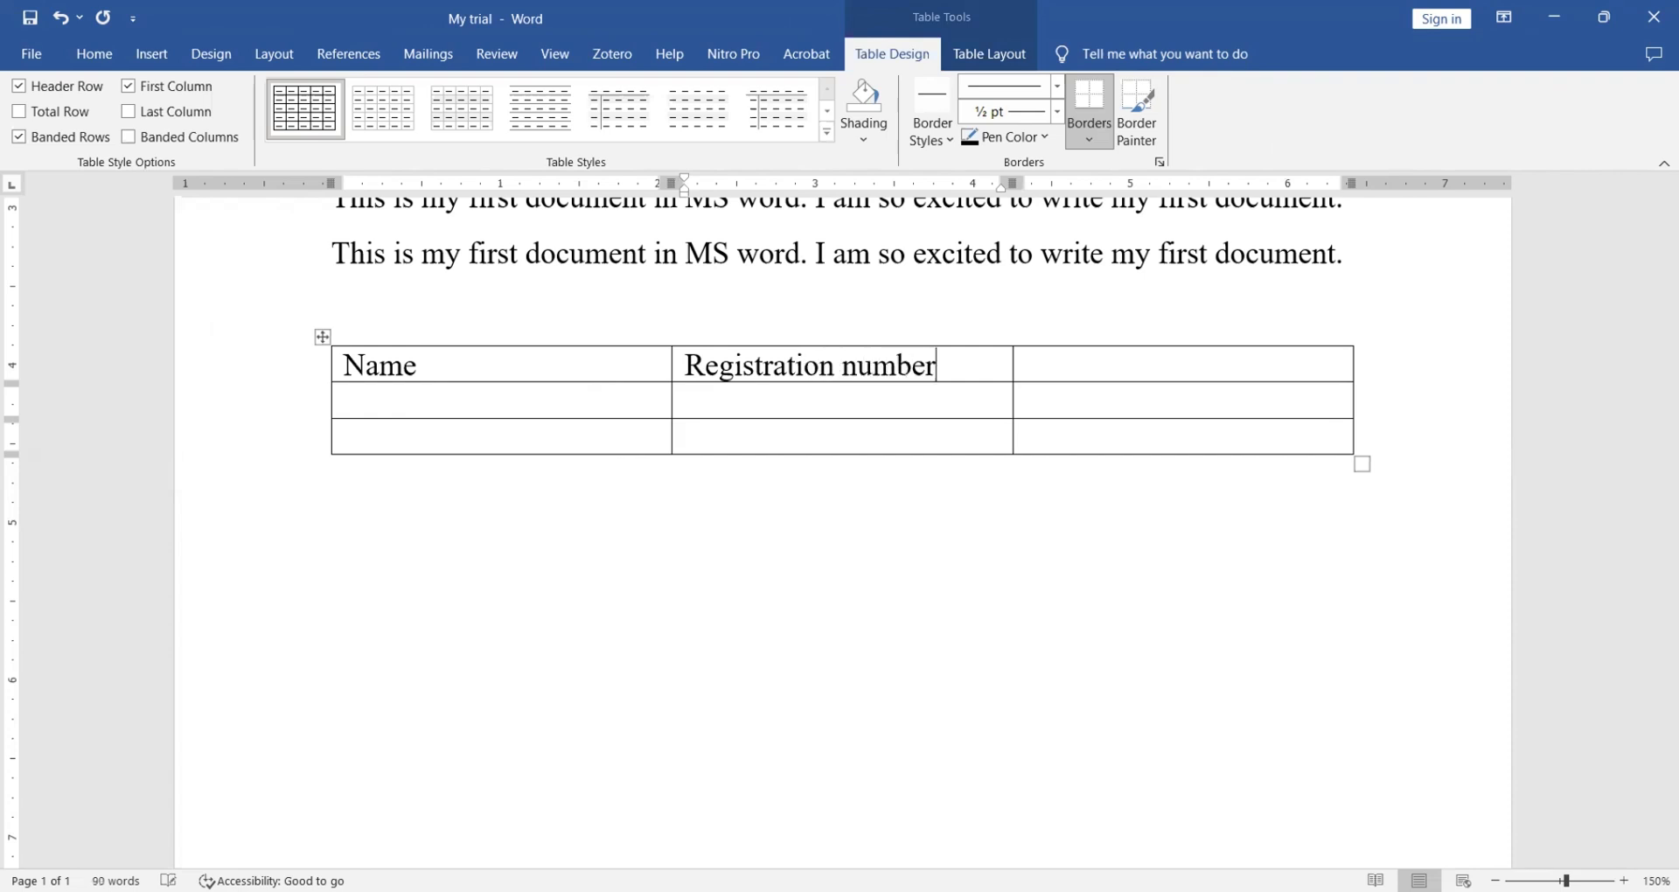
click(1105, 368)
text(Age)
- Fill row 2 with the first person's name, registration number 3344 and age 24
click(522, 413)
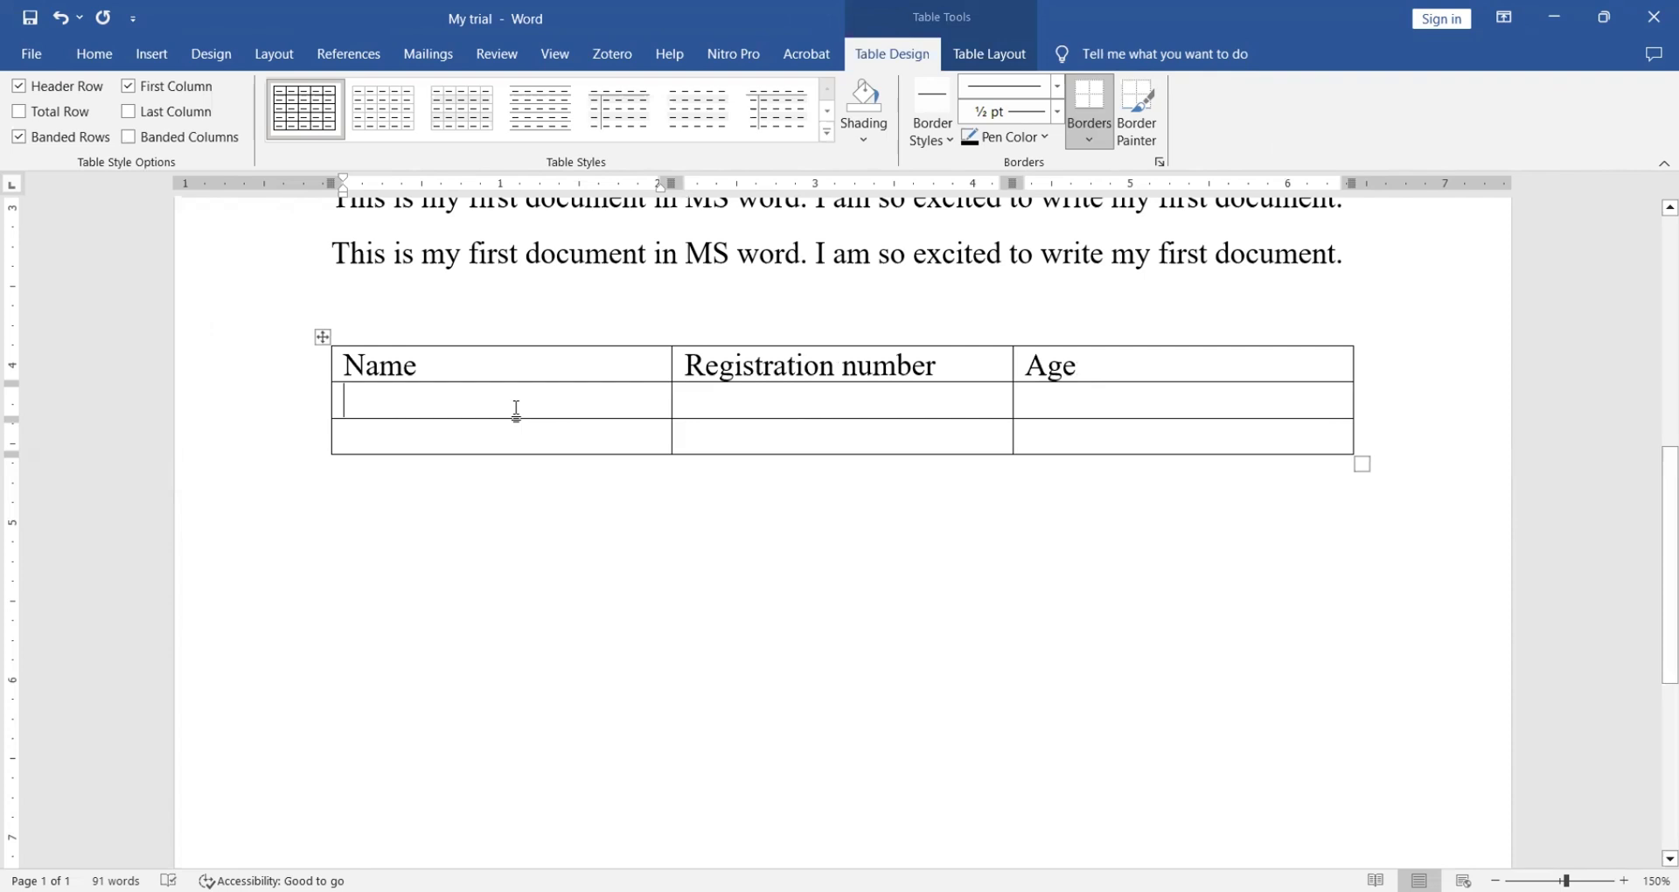
text(Jam)
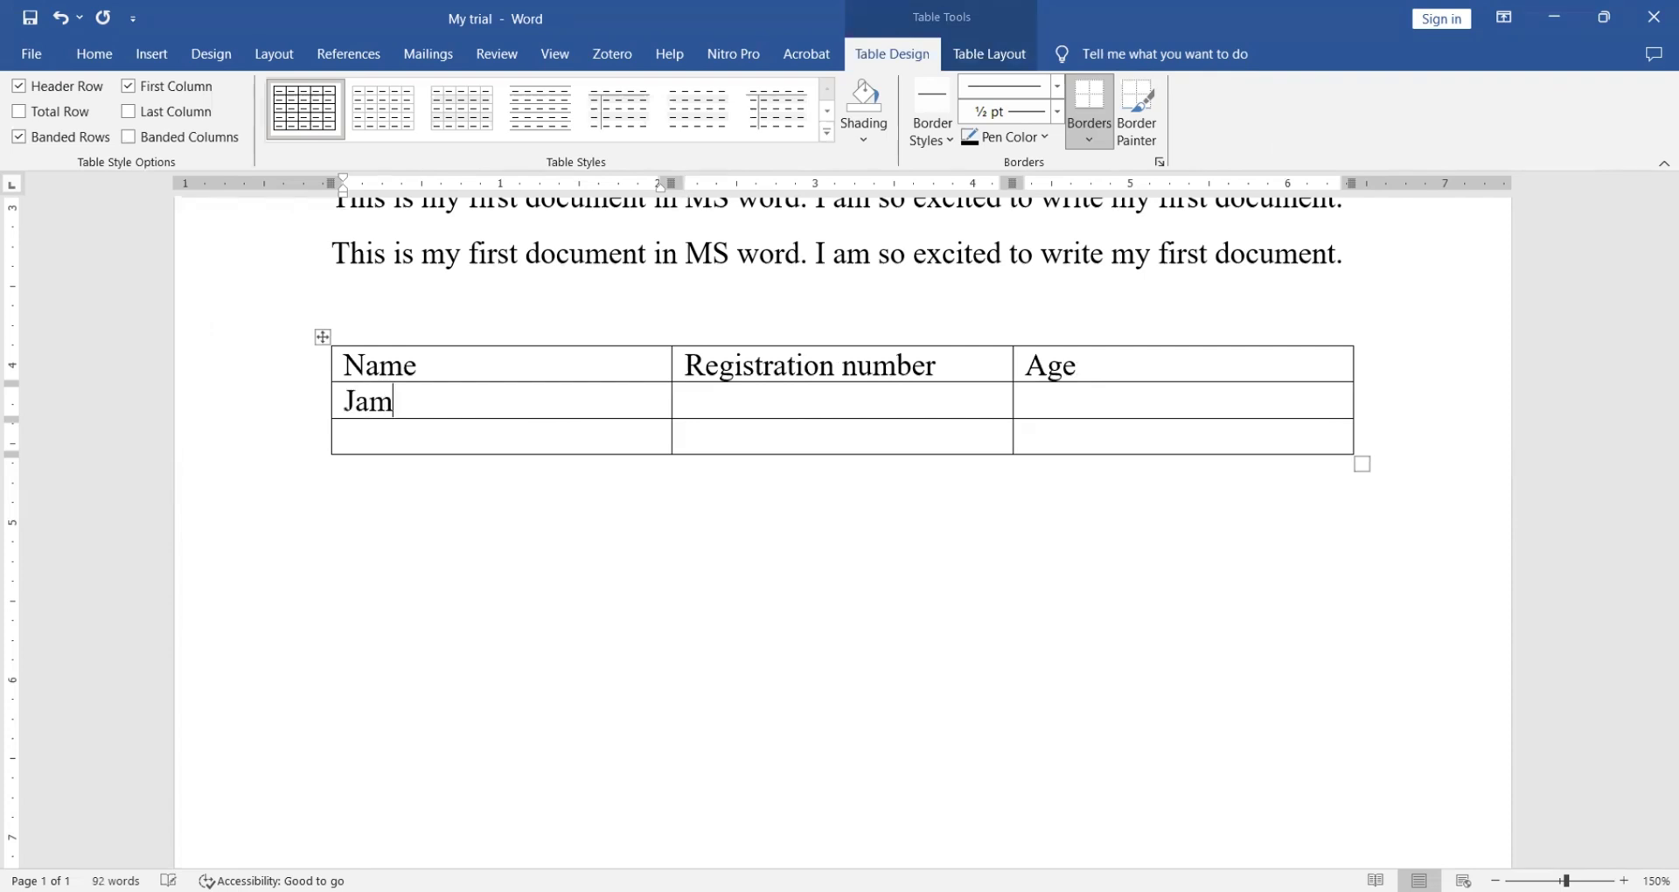
text(n)
key(BackSpace)
text(es)
click(791, 411)
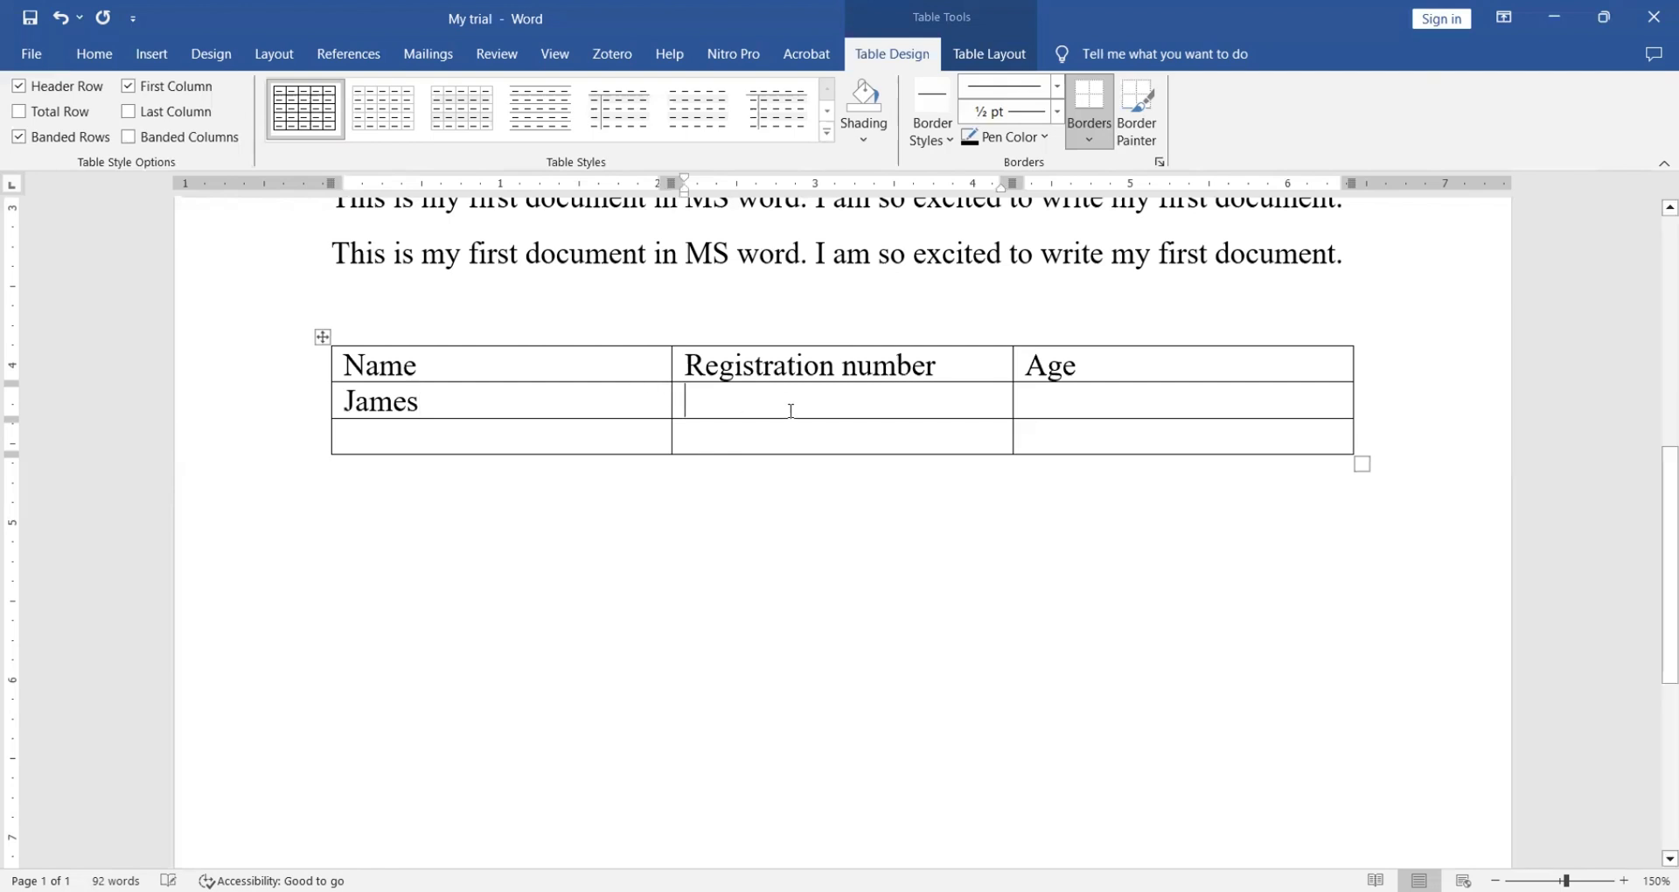
text(3344)
click(1058, 400)
text(24)
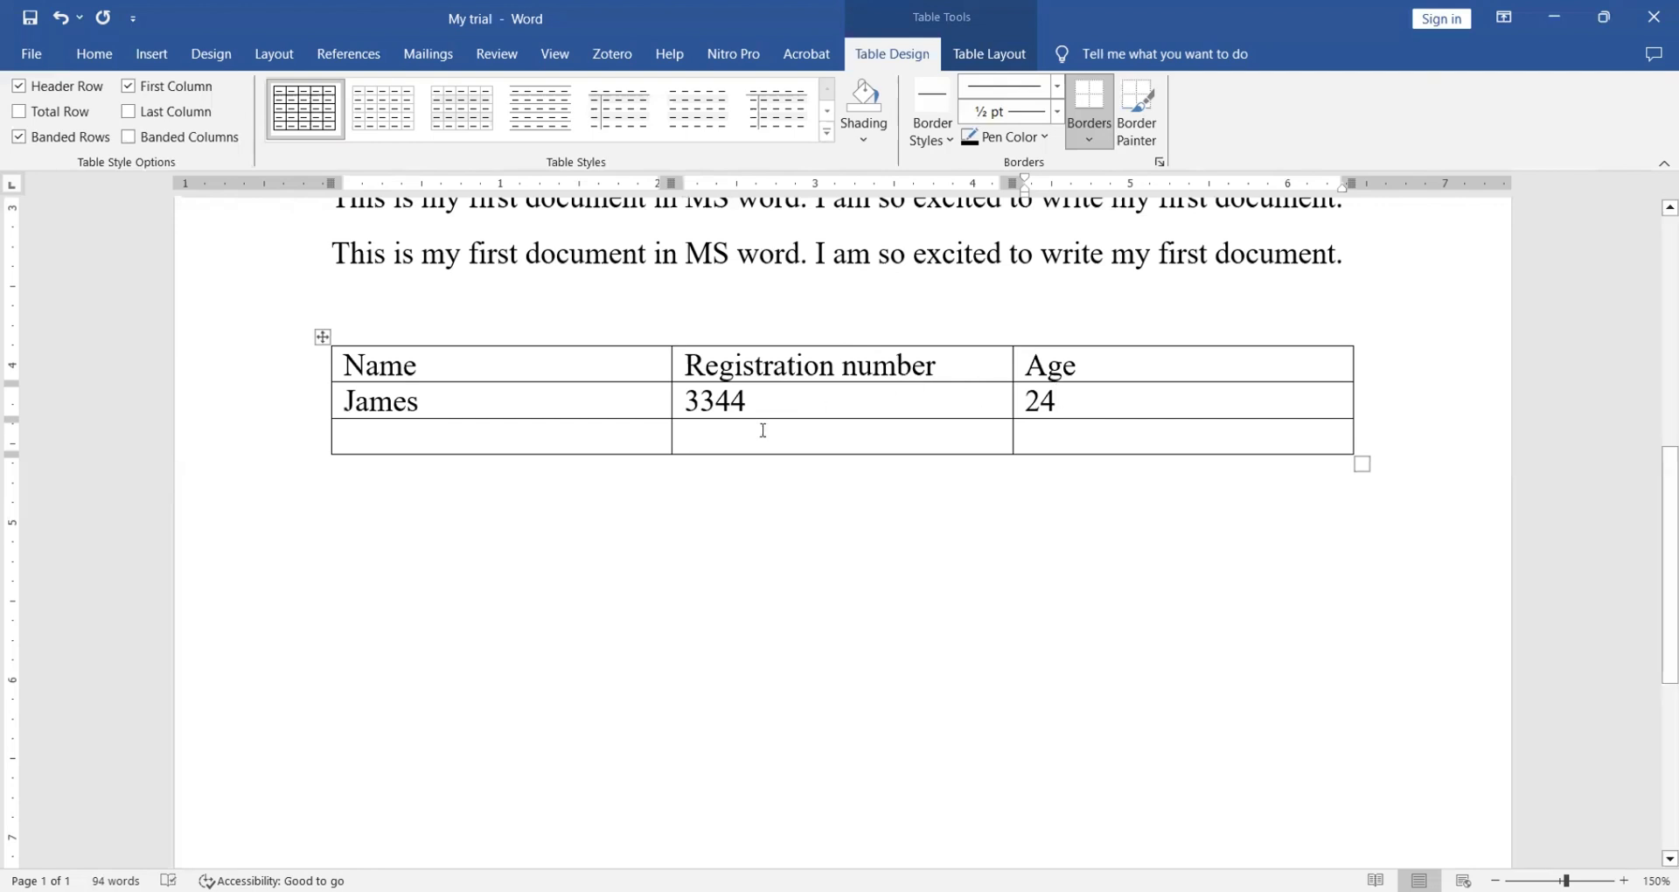
- Fill row 3 with the second person's name, registration number 4567 and age 43
click(547, 437)
text(34)
key(BackSpace)
key(BackSpace)
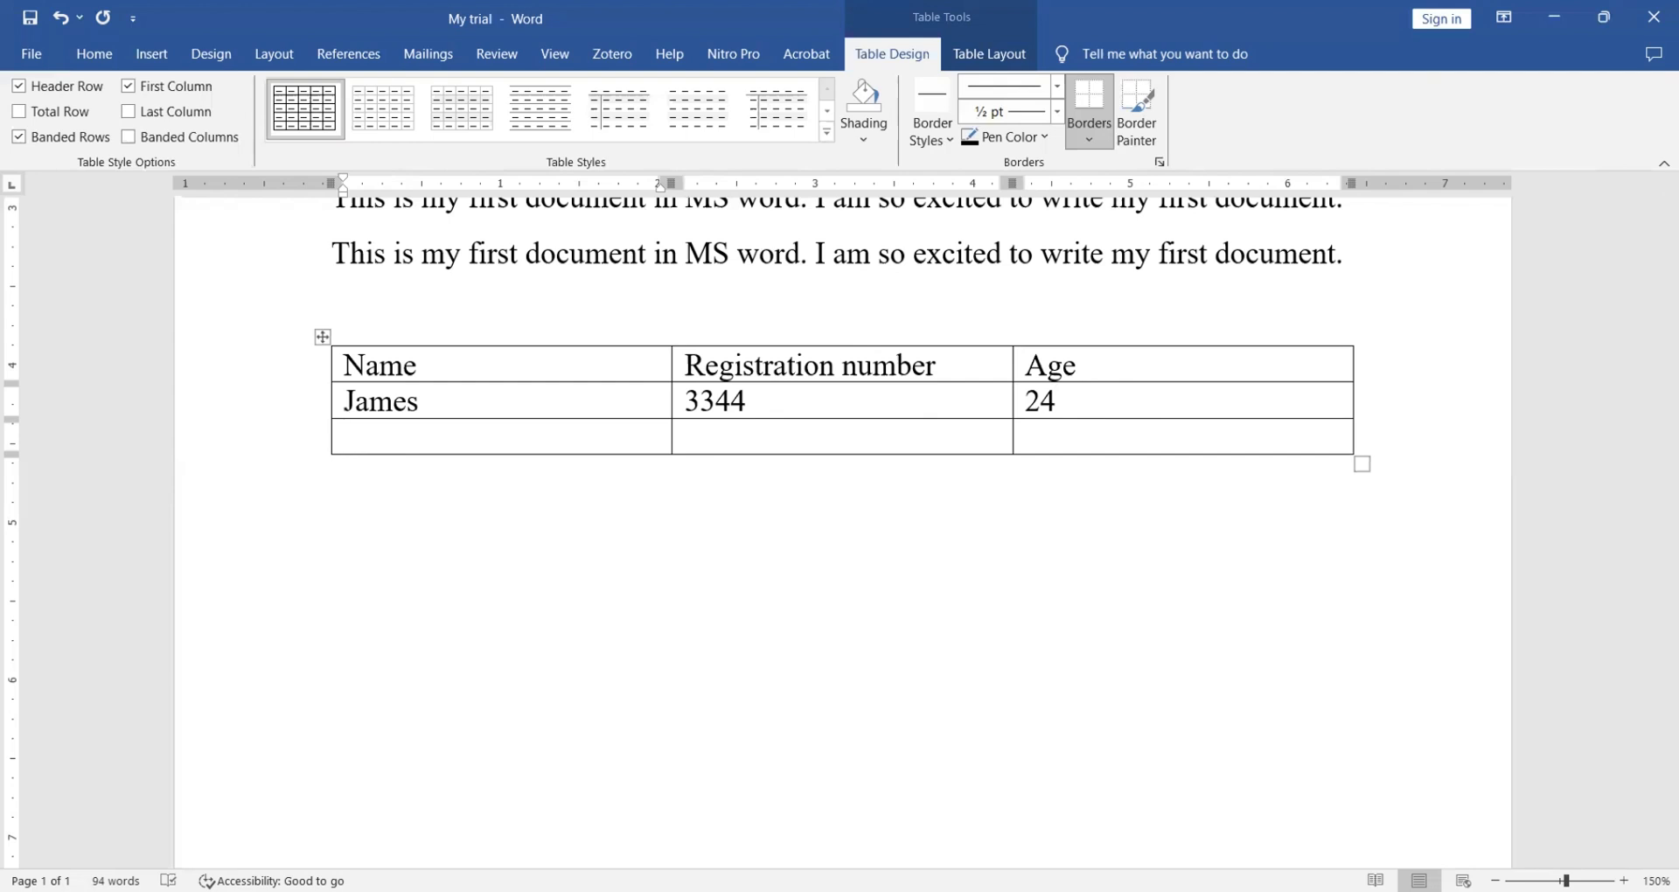
text(mary)
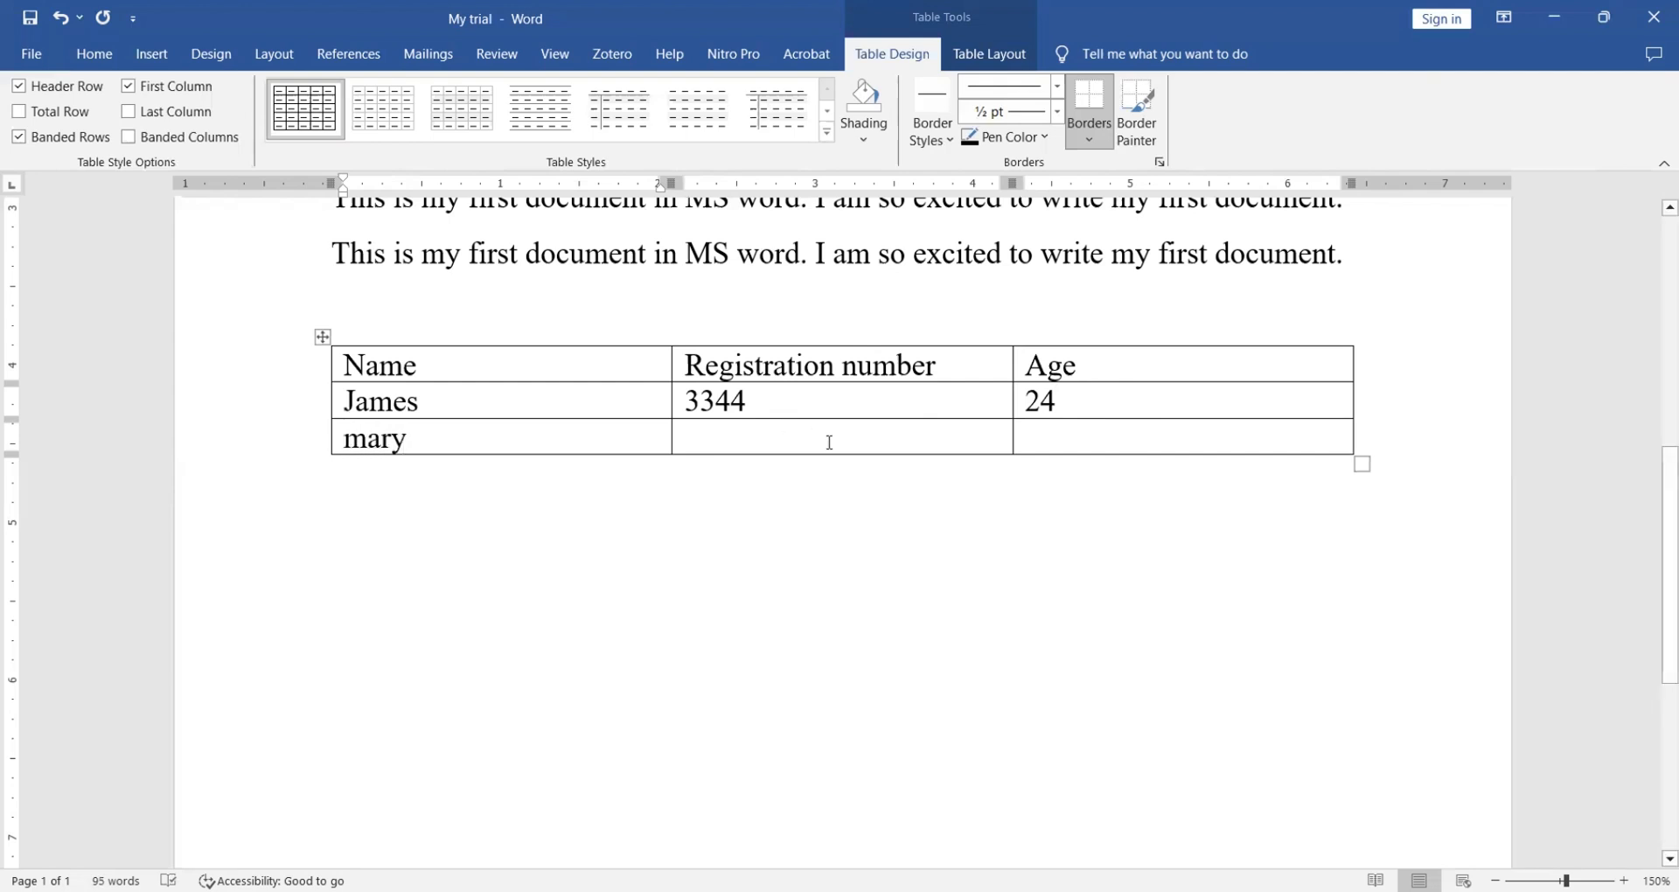
click(770, 439)
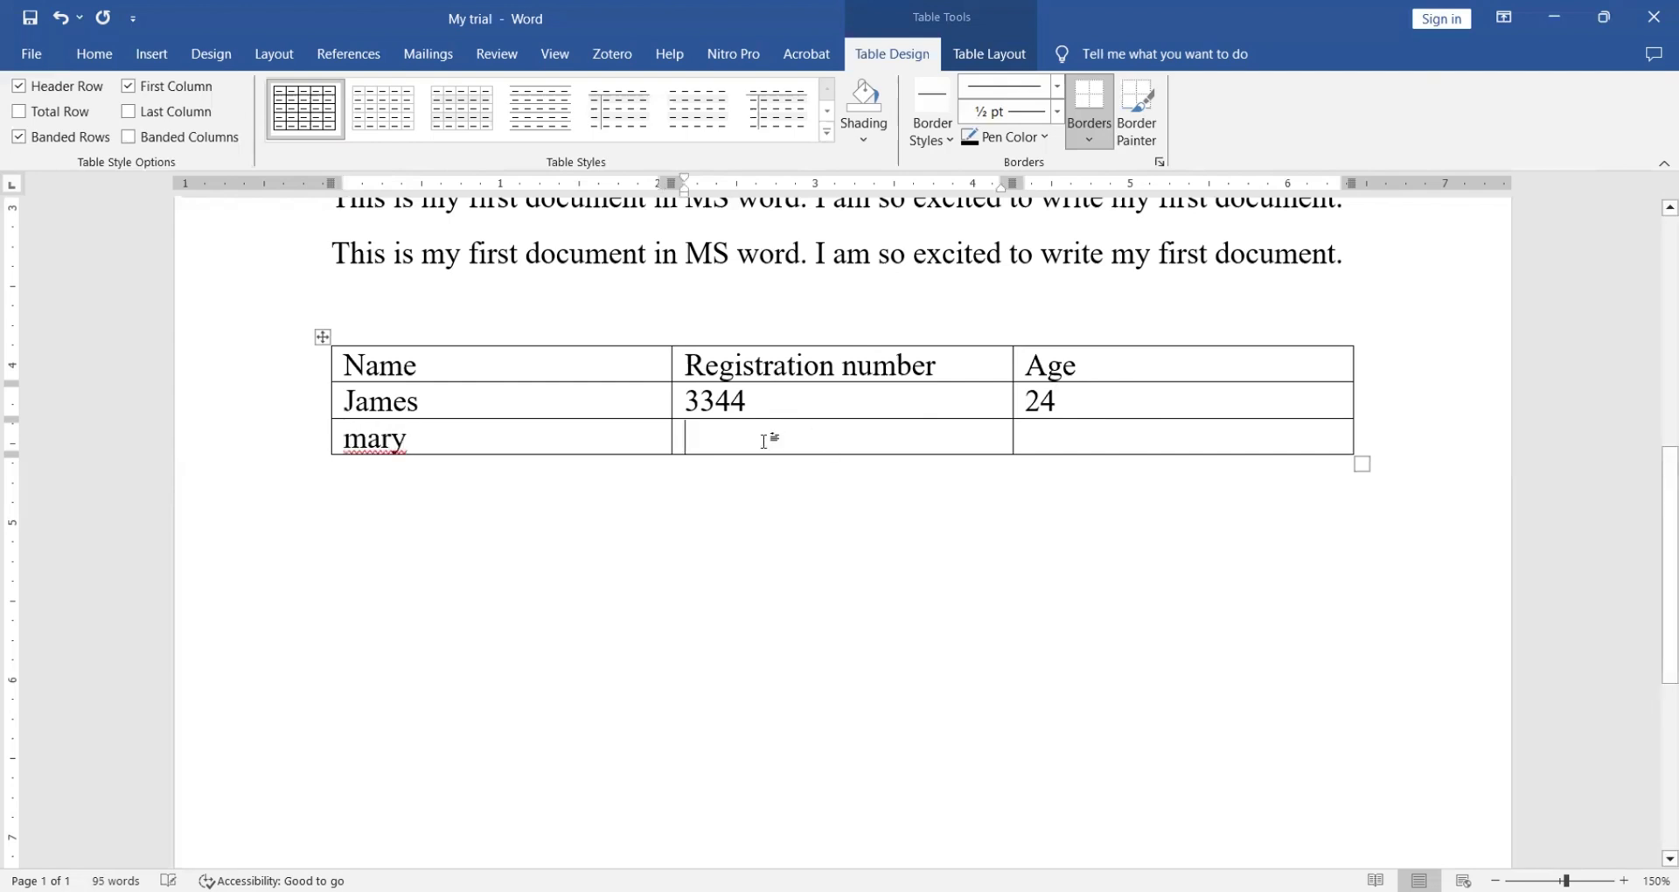
click(462, 437)
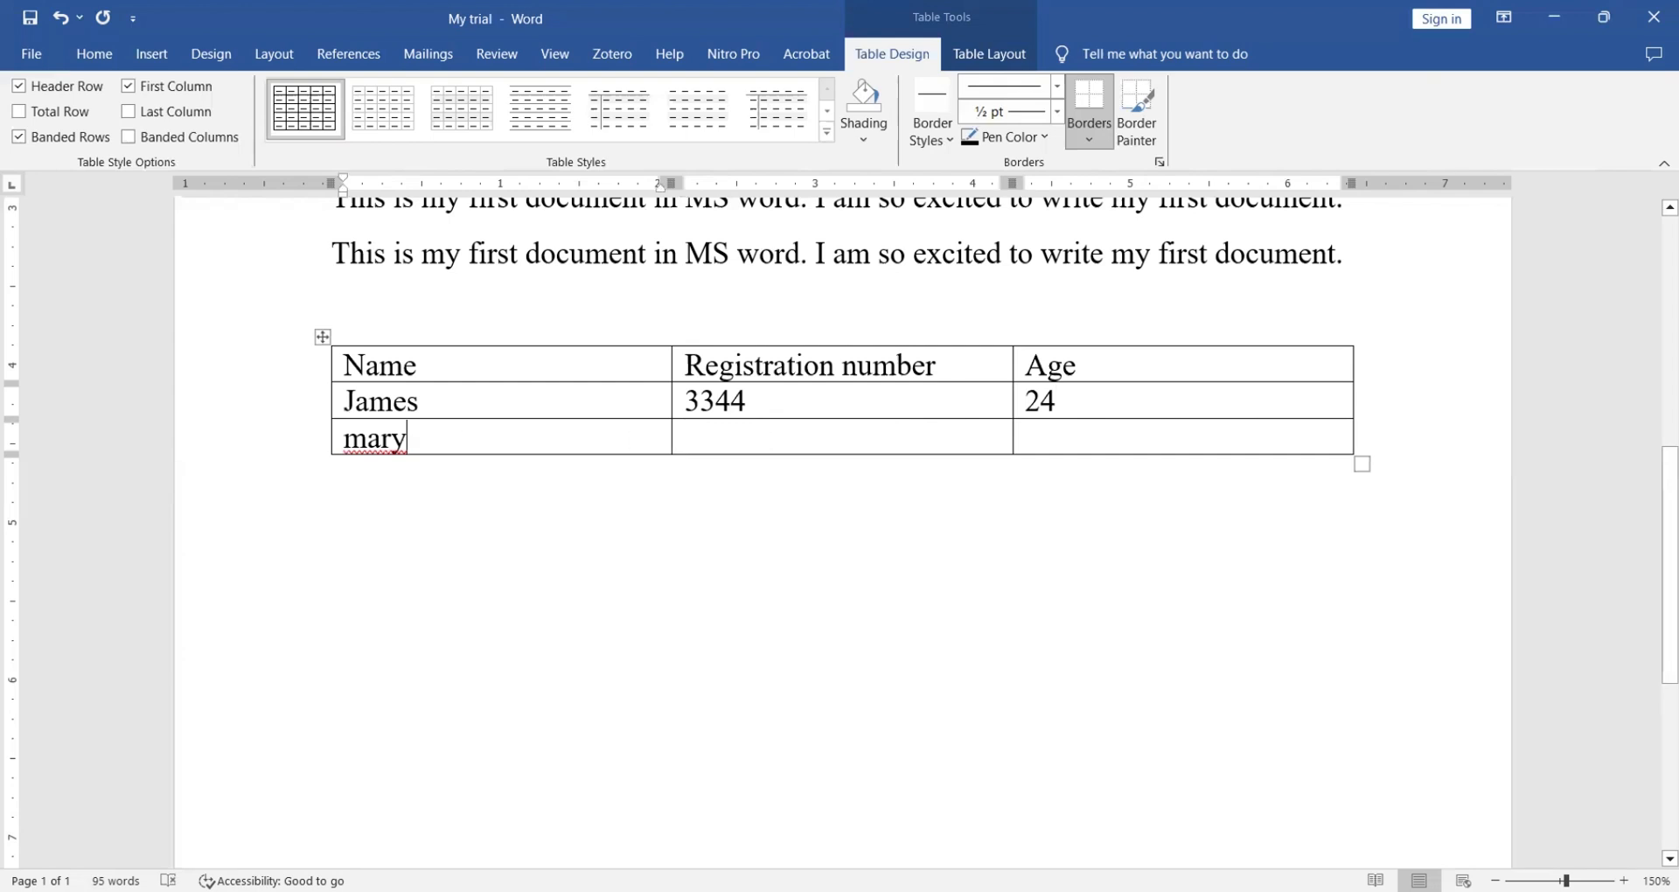
click(742, 440)
text(4567)
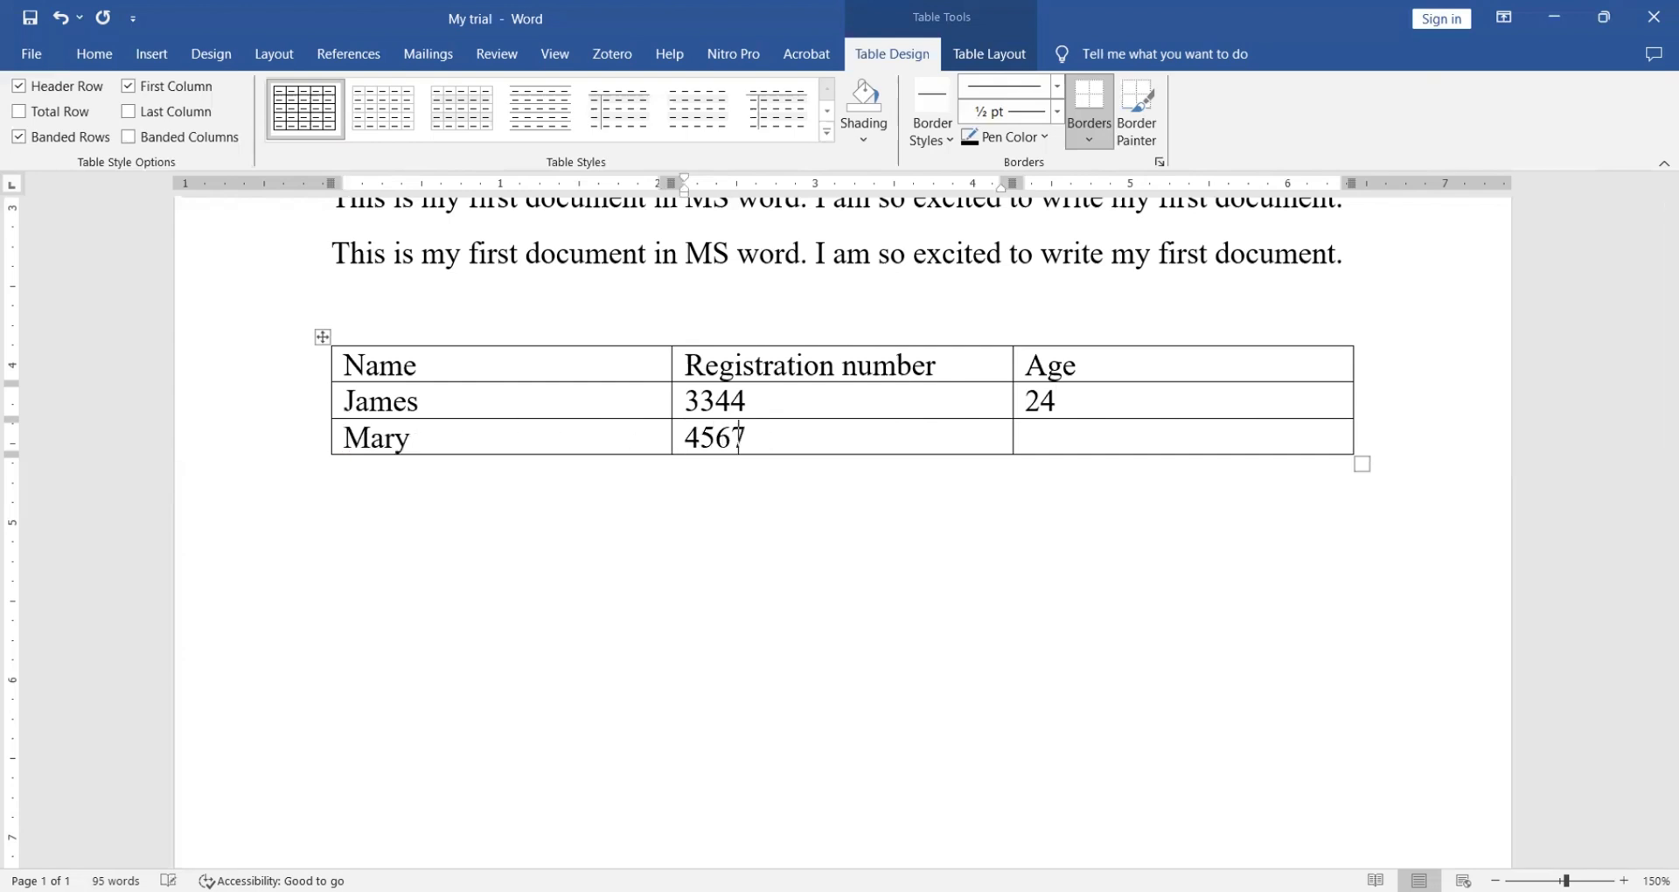
click(1090, 438)
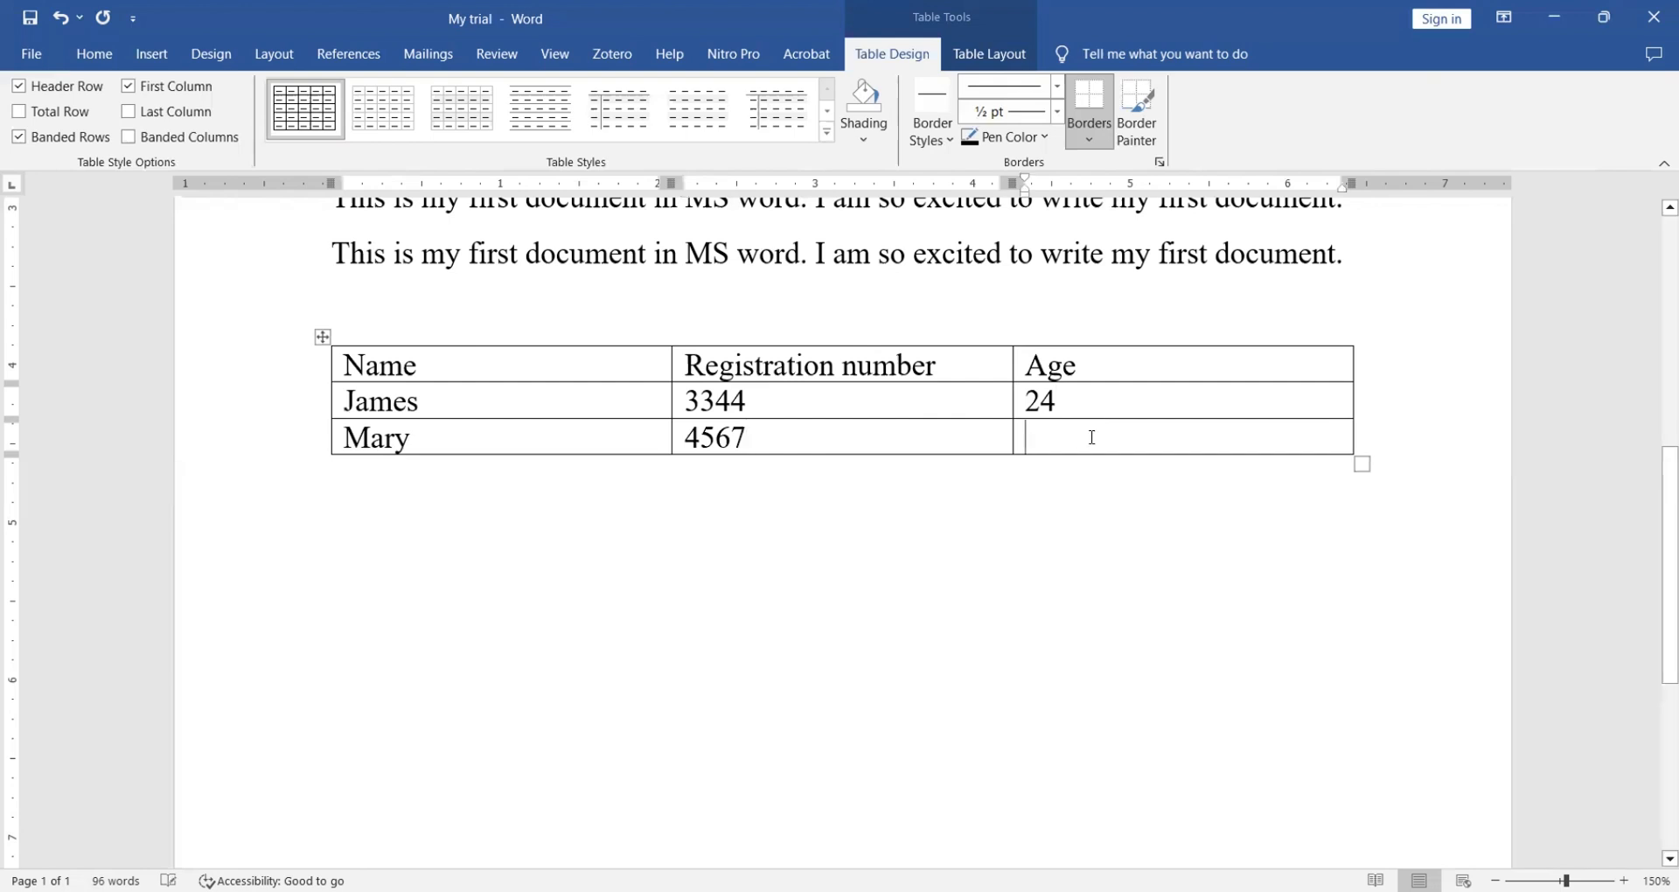
text(43)
- Insert an empty row below the last data row using Insert Rows Below
right_click(1079, 438)
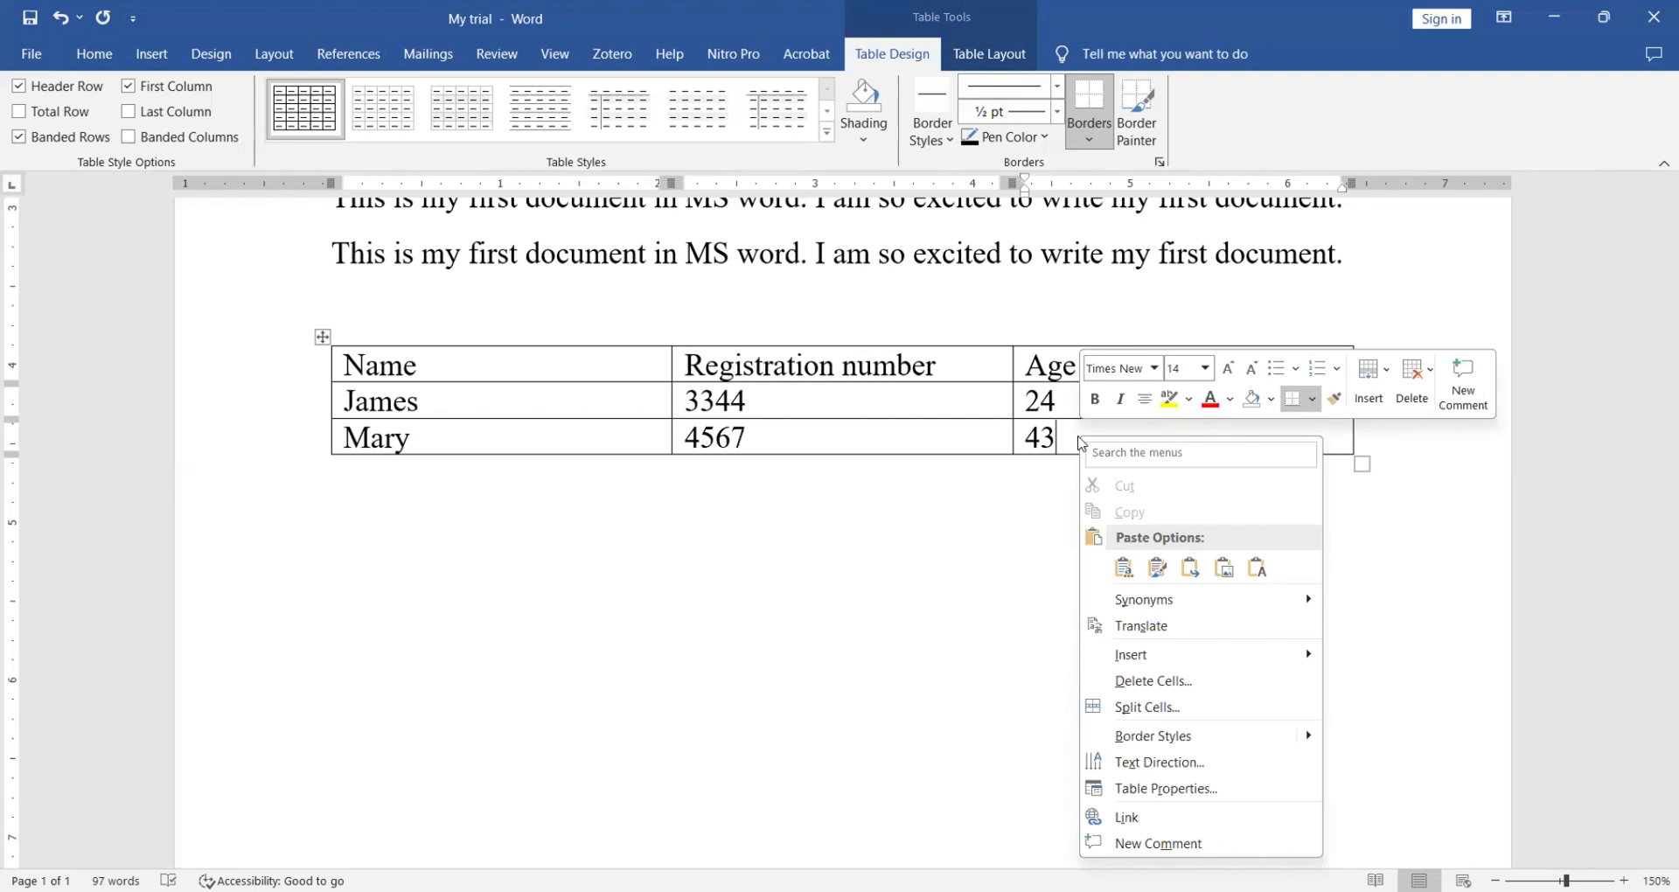
mouse_move(1177, 656)
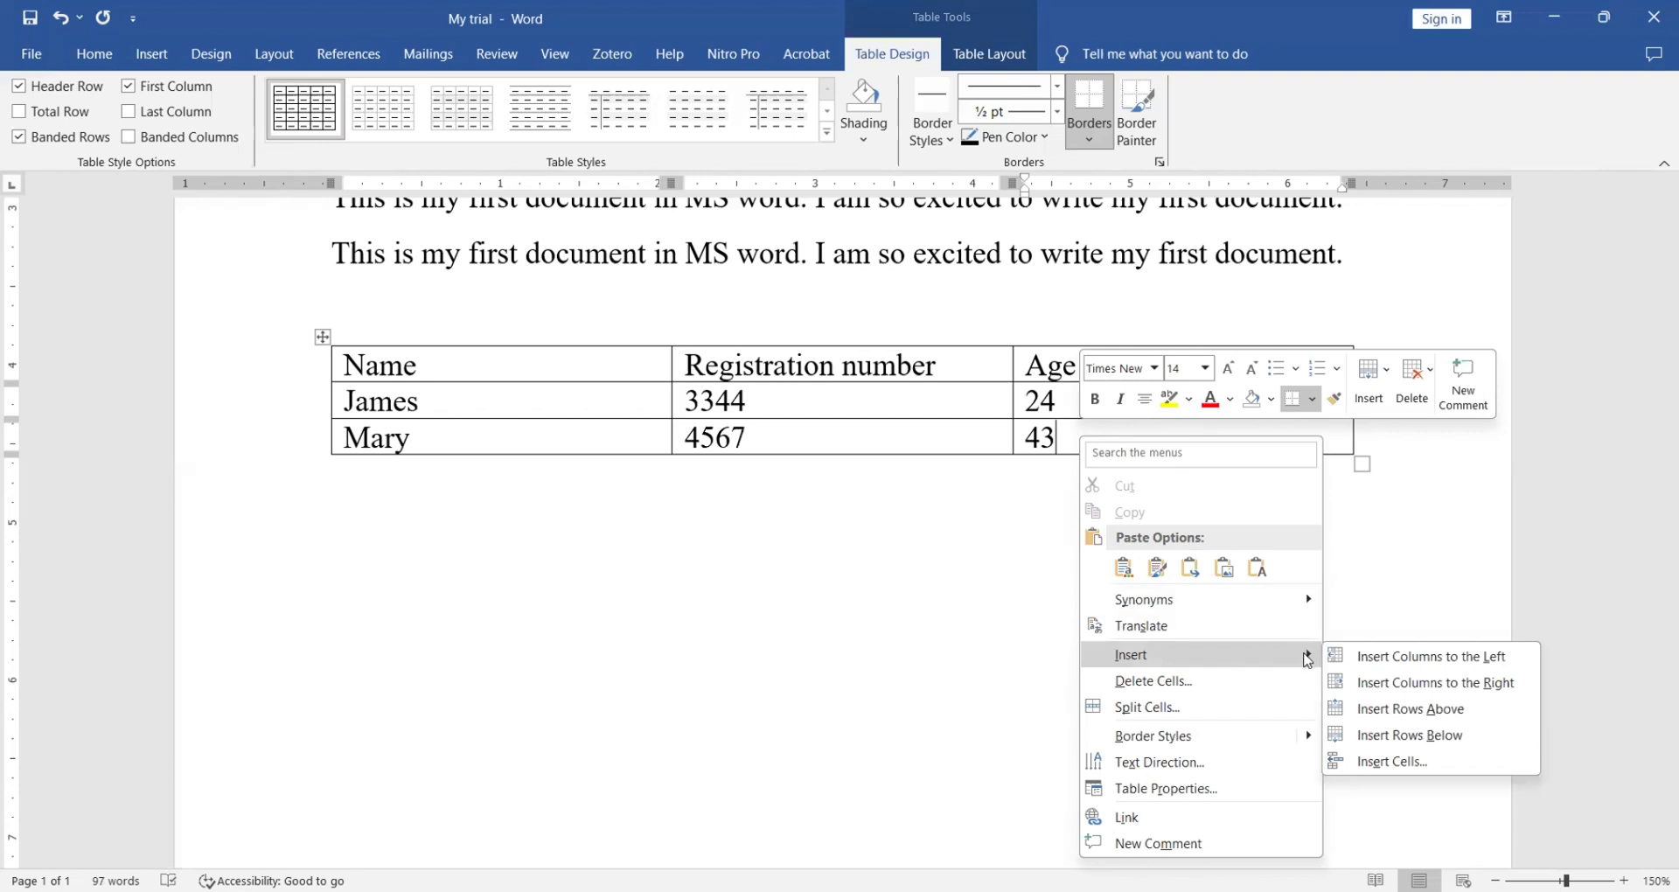
click(1403, 737)
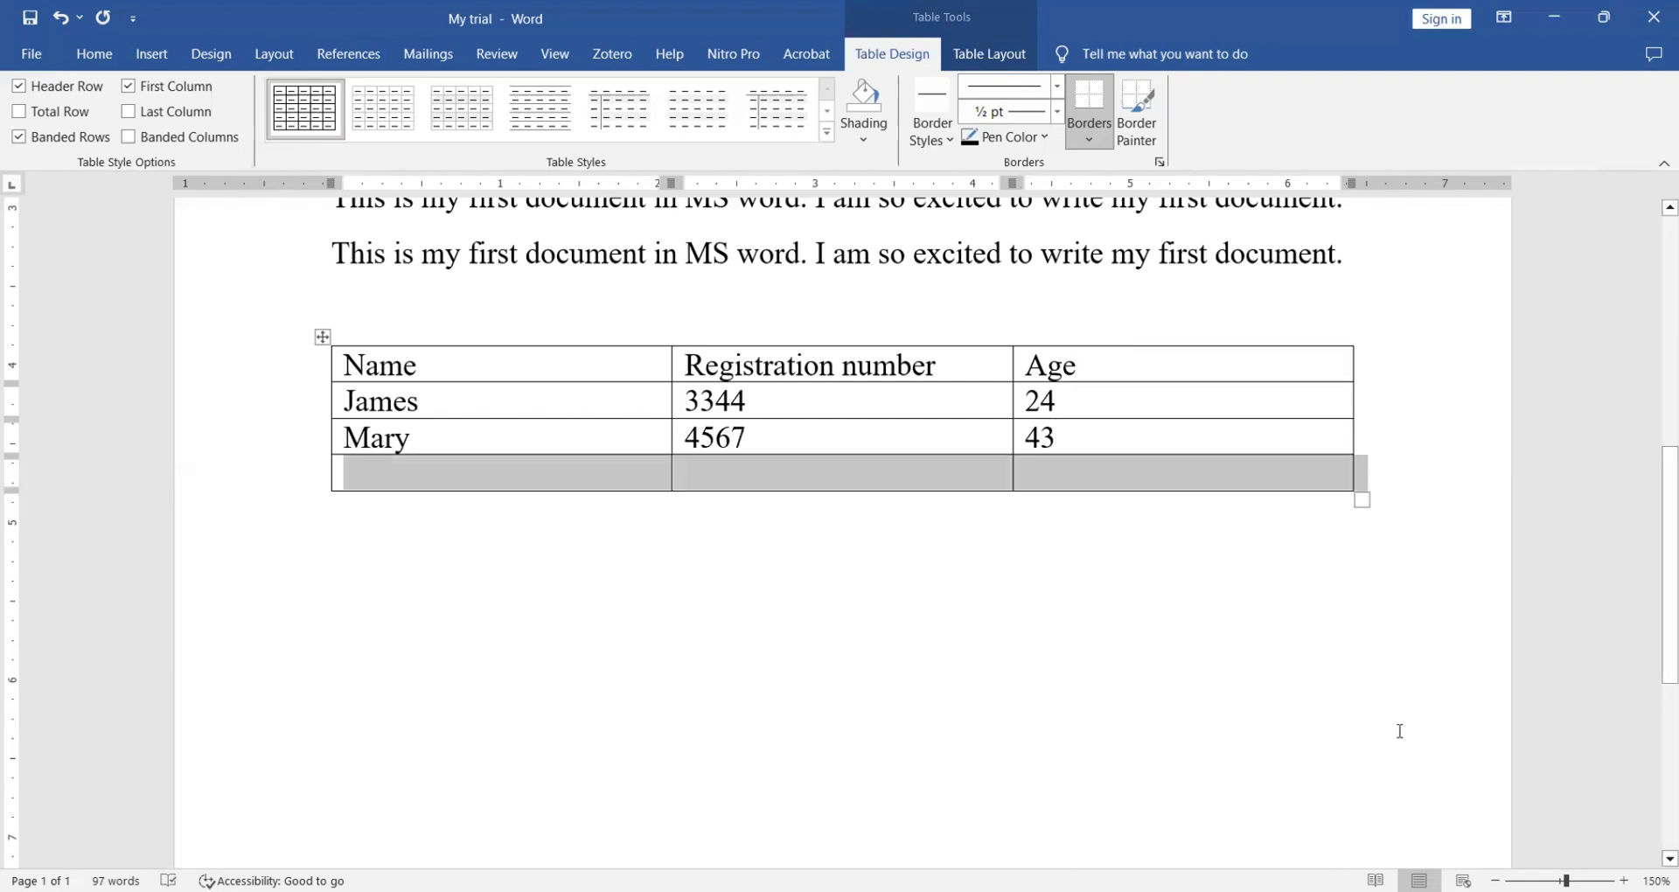
click(1161, 554)
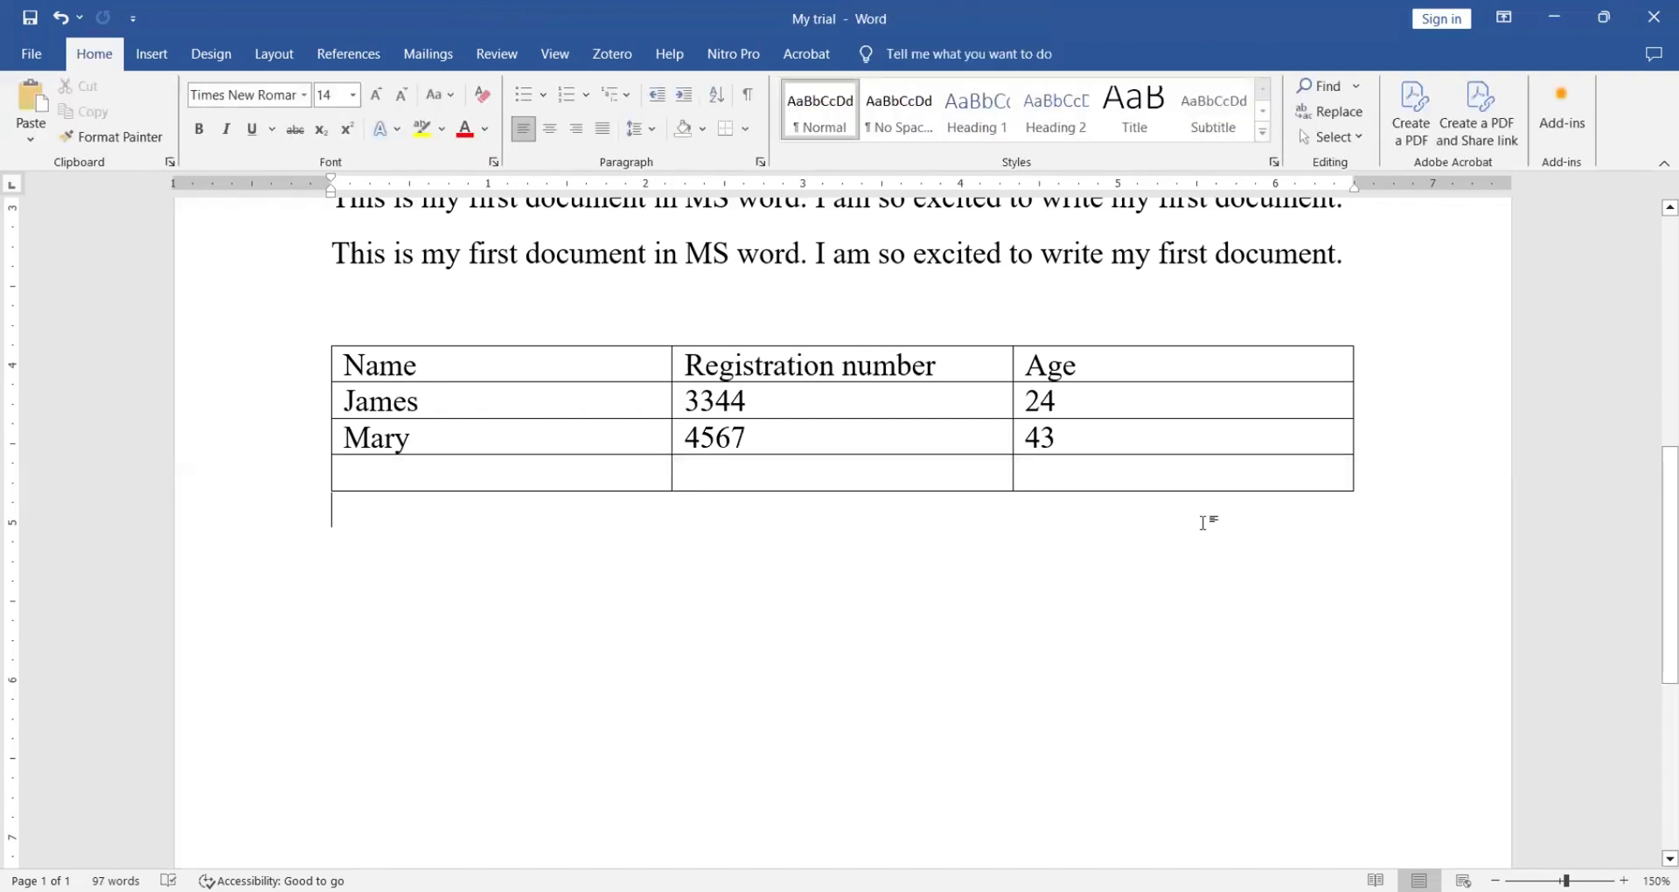
- Add three more empty rows at the end of the table
click(1360, 471)
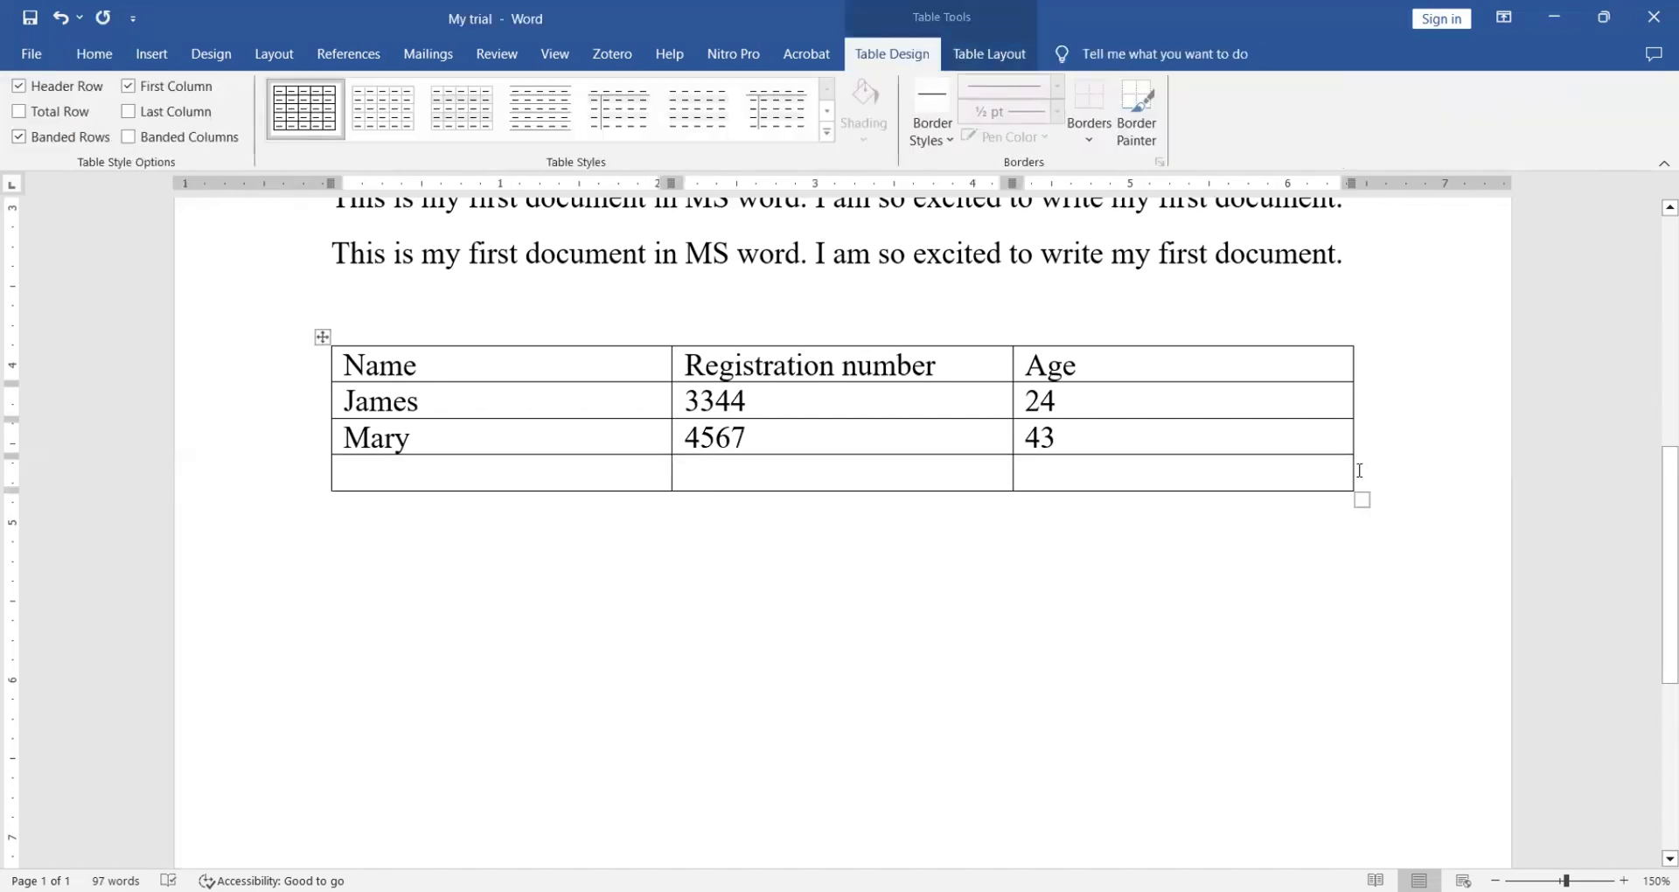
key(Return)
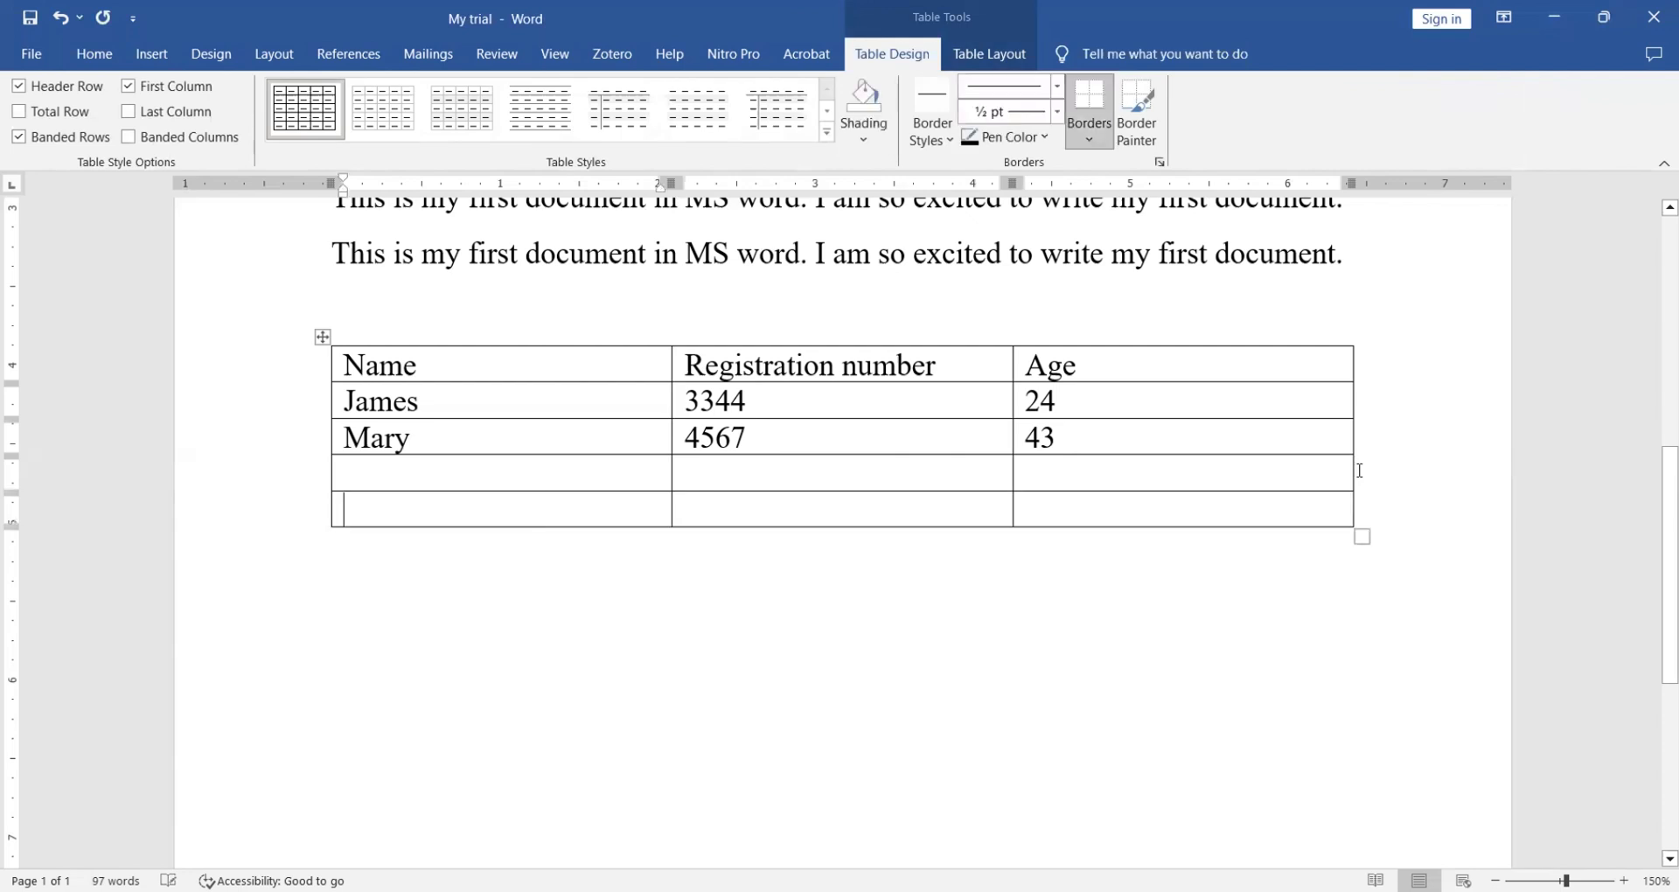
click(1360, 502)
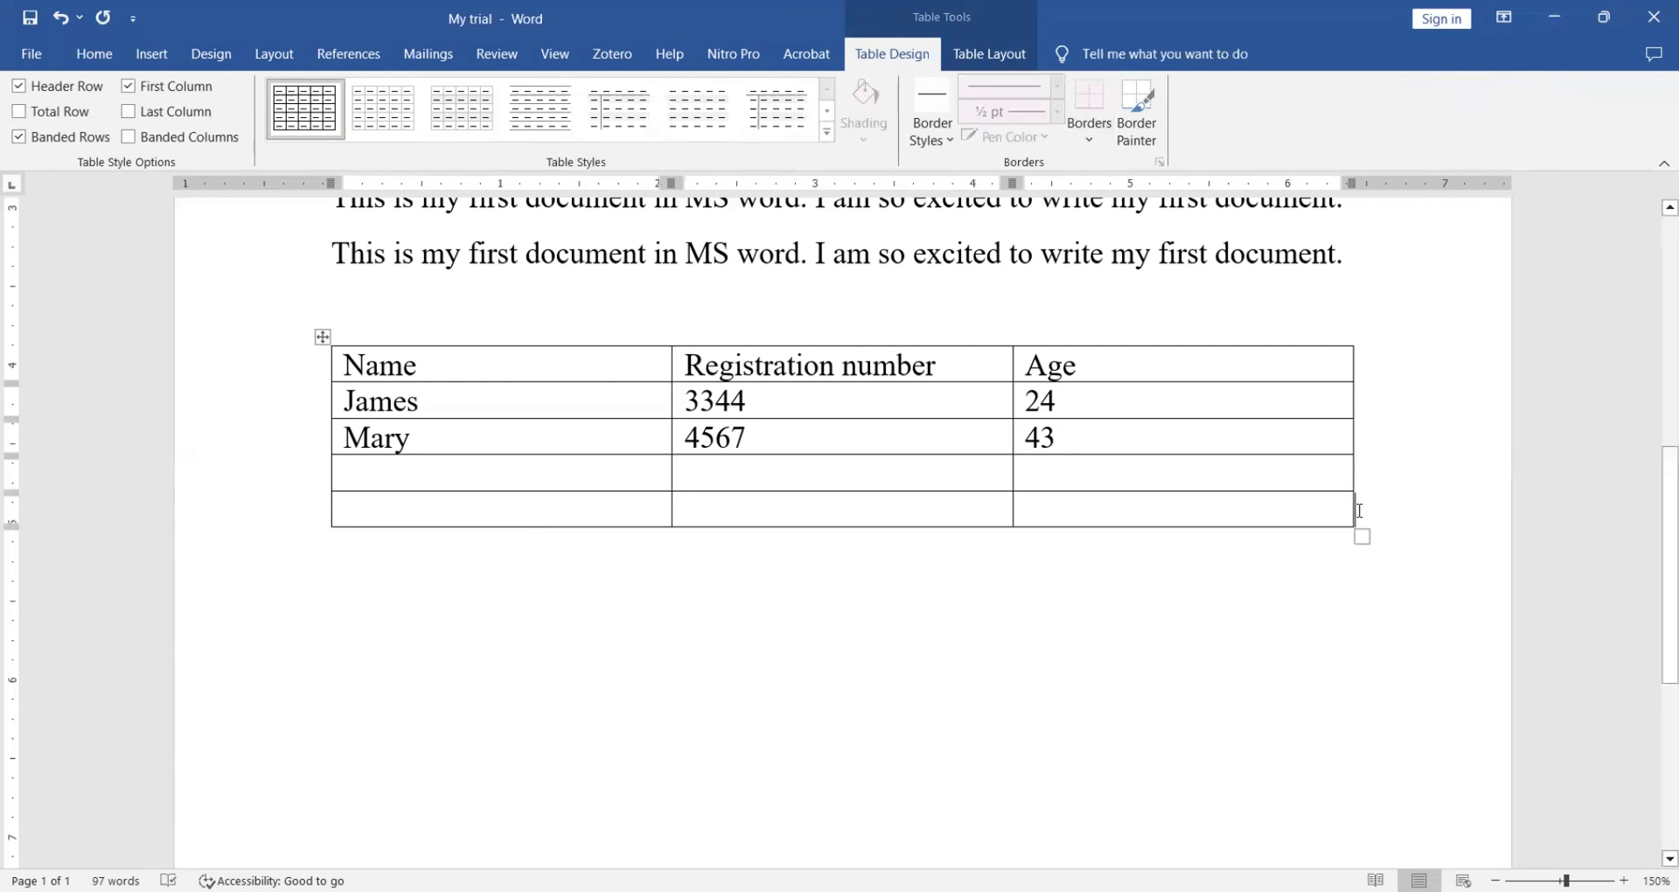
key(Return)
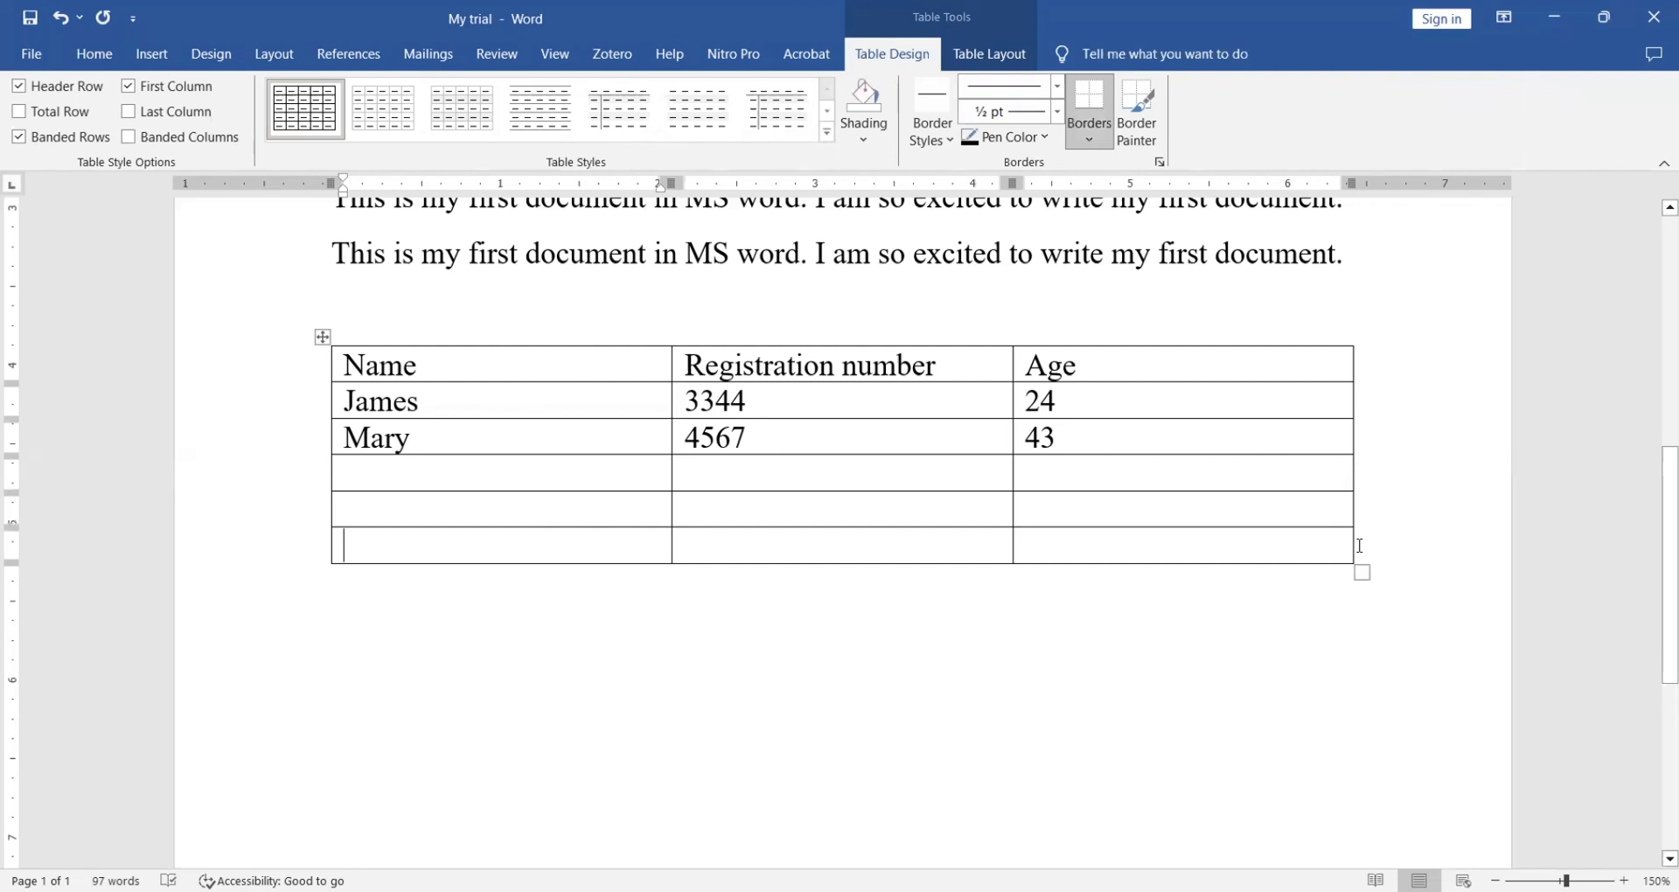
click(1360, 545)
key(Return)
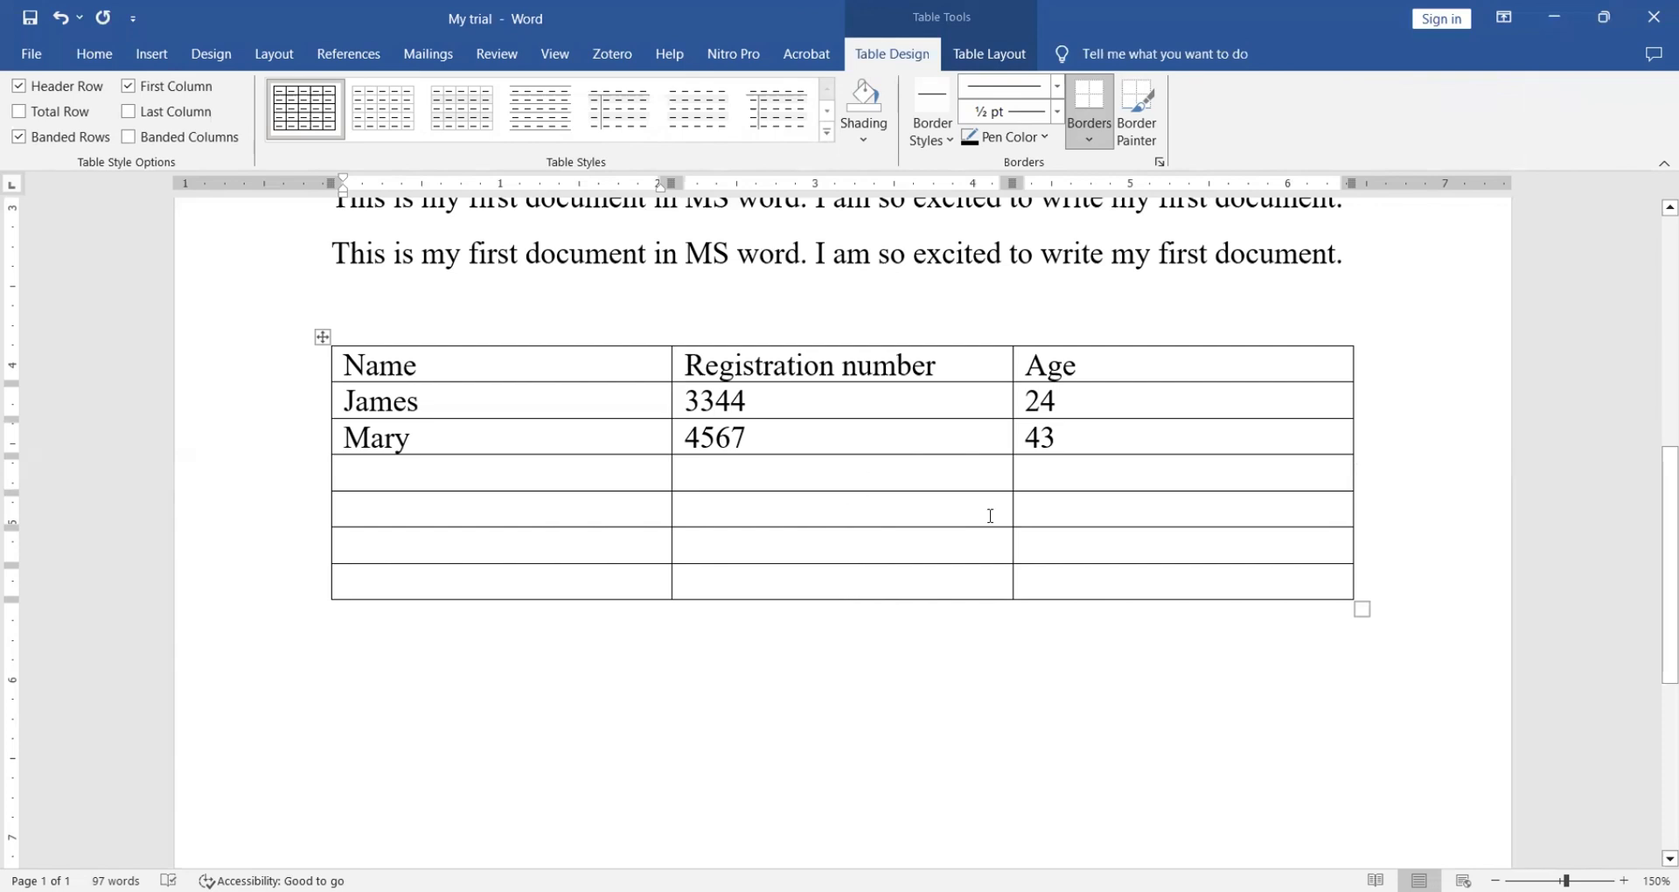
click(1082, 396)
- Insert an empty row below the first person's row
right_click(1070, 404)
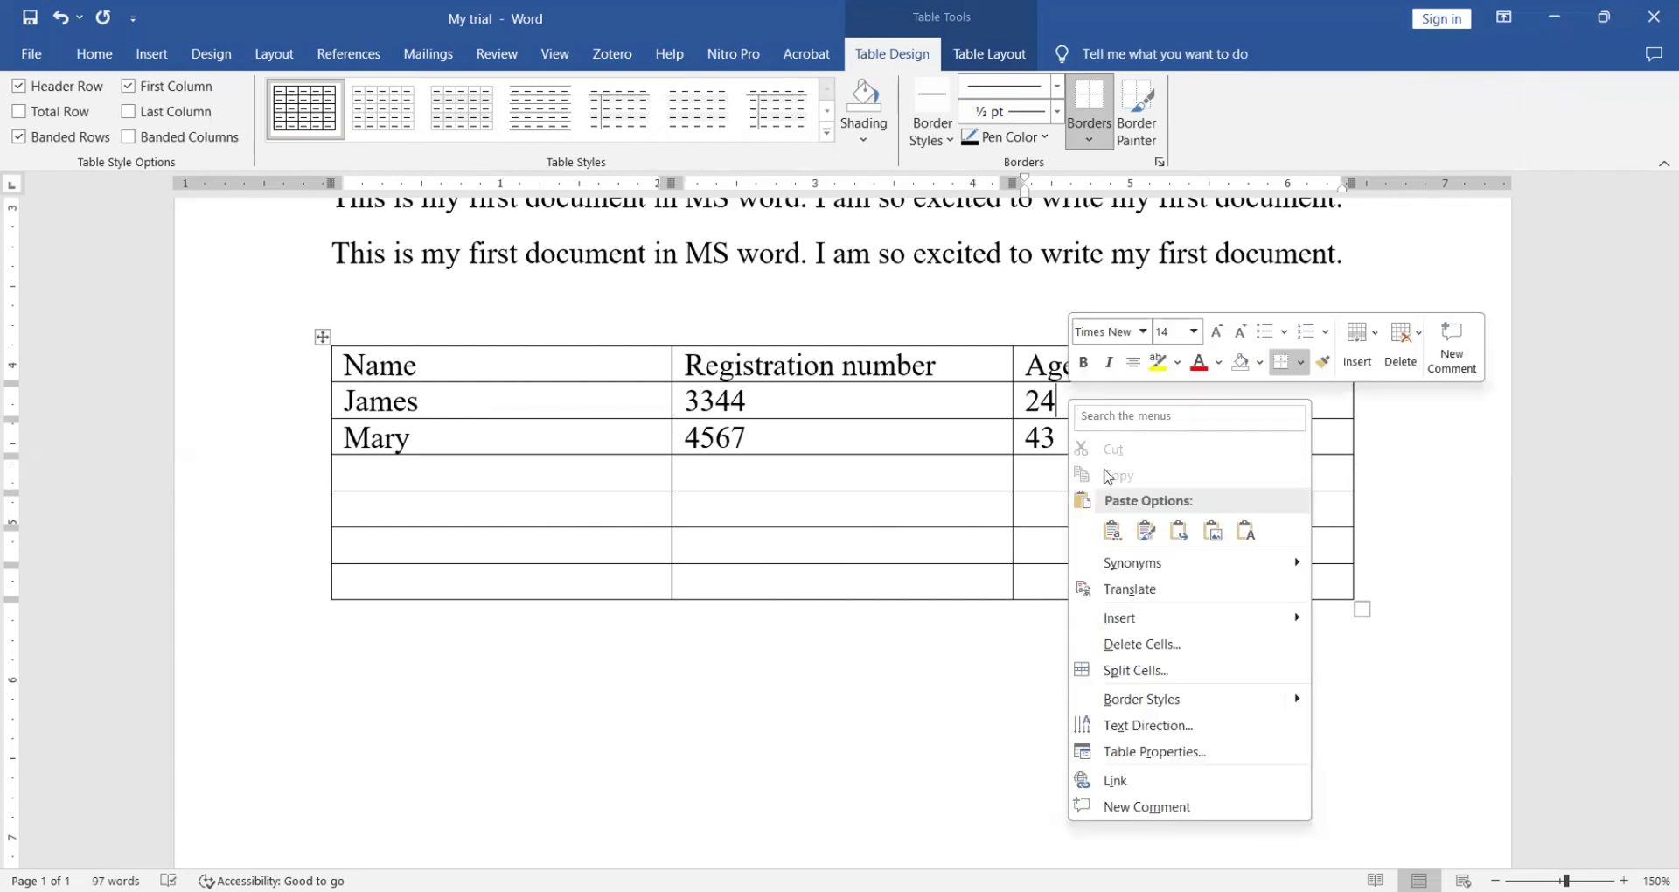
mouse_move(1265, 623)
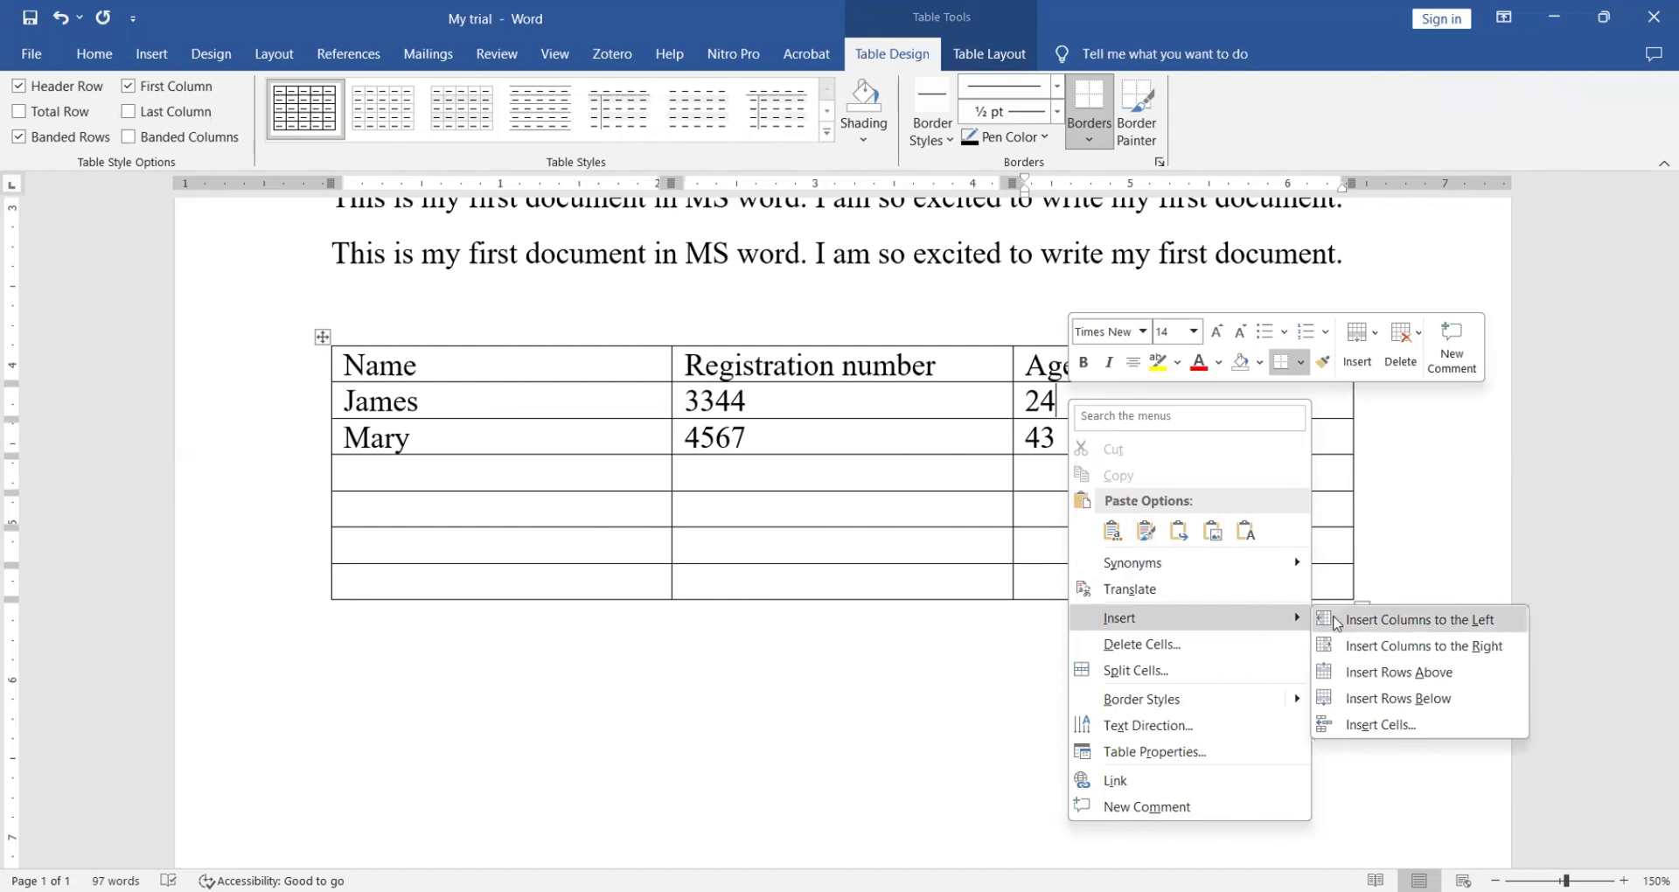
click(1404, 698)
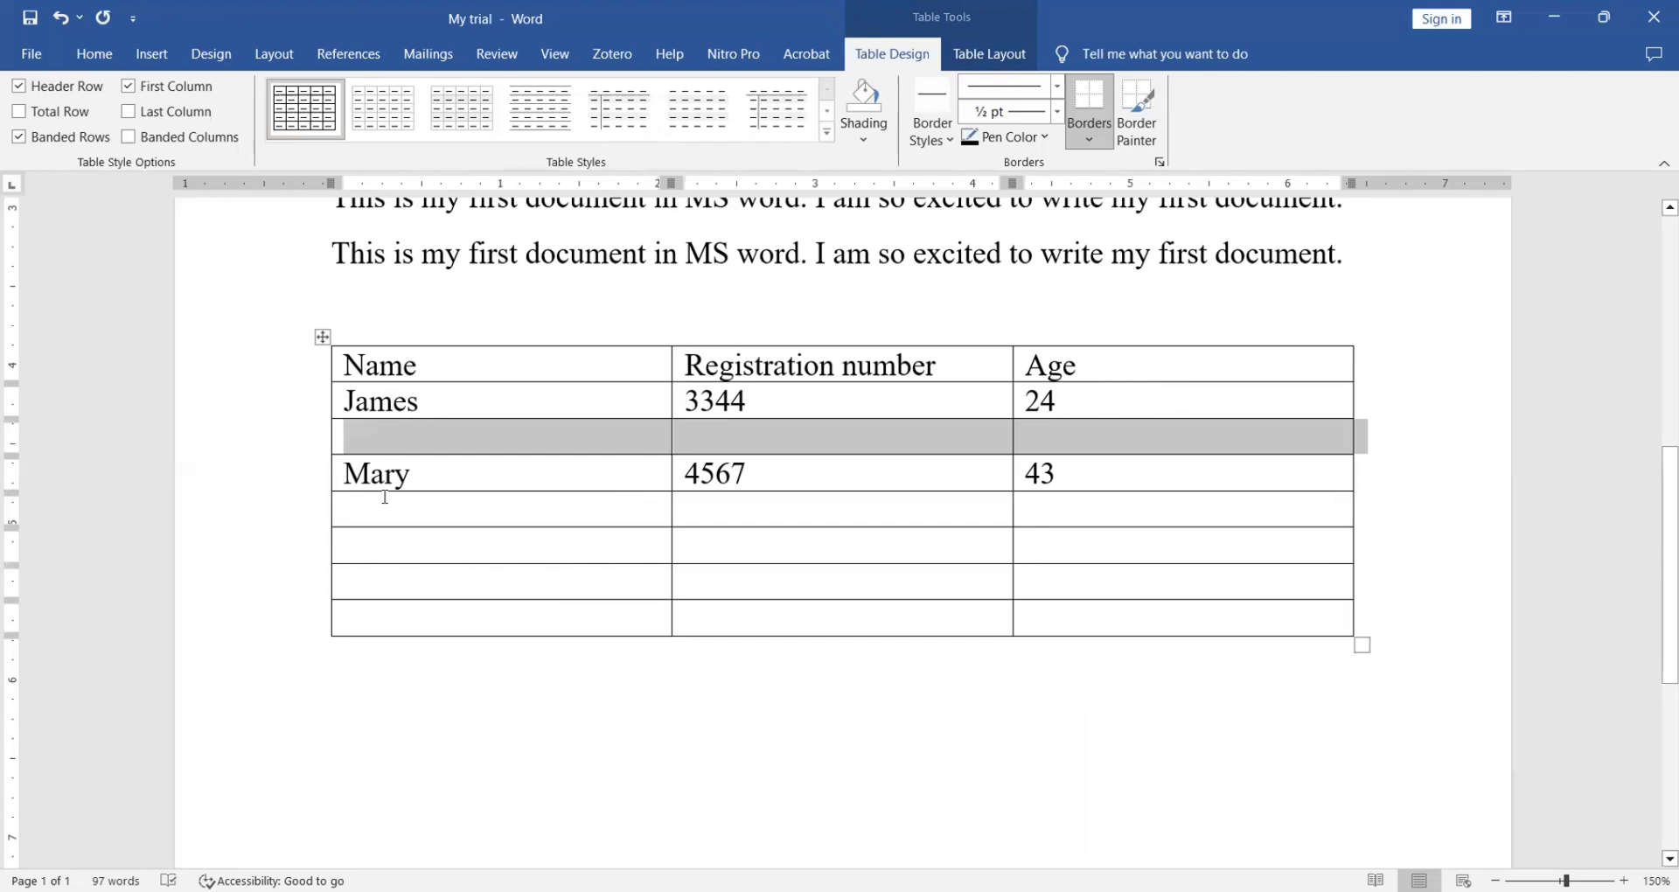
click(360, 428)
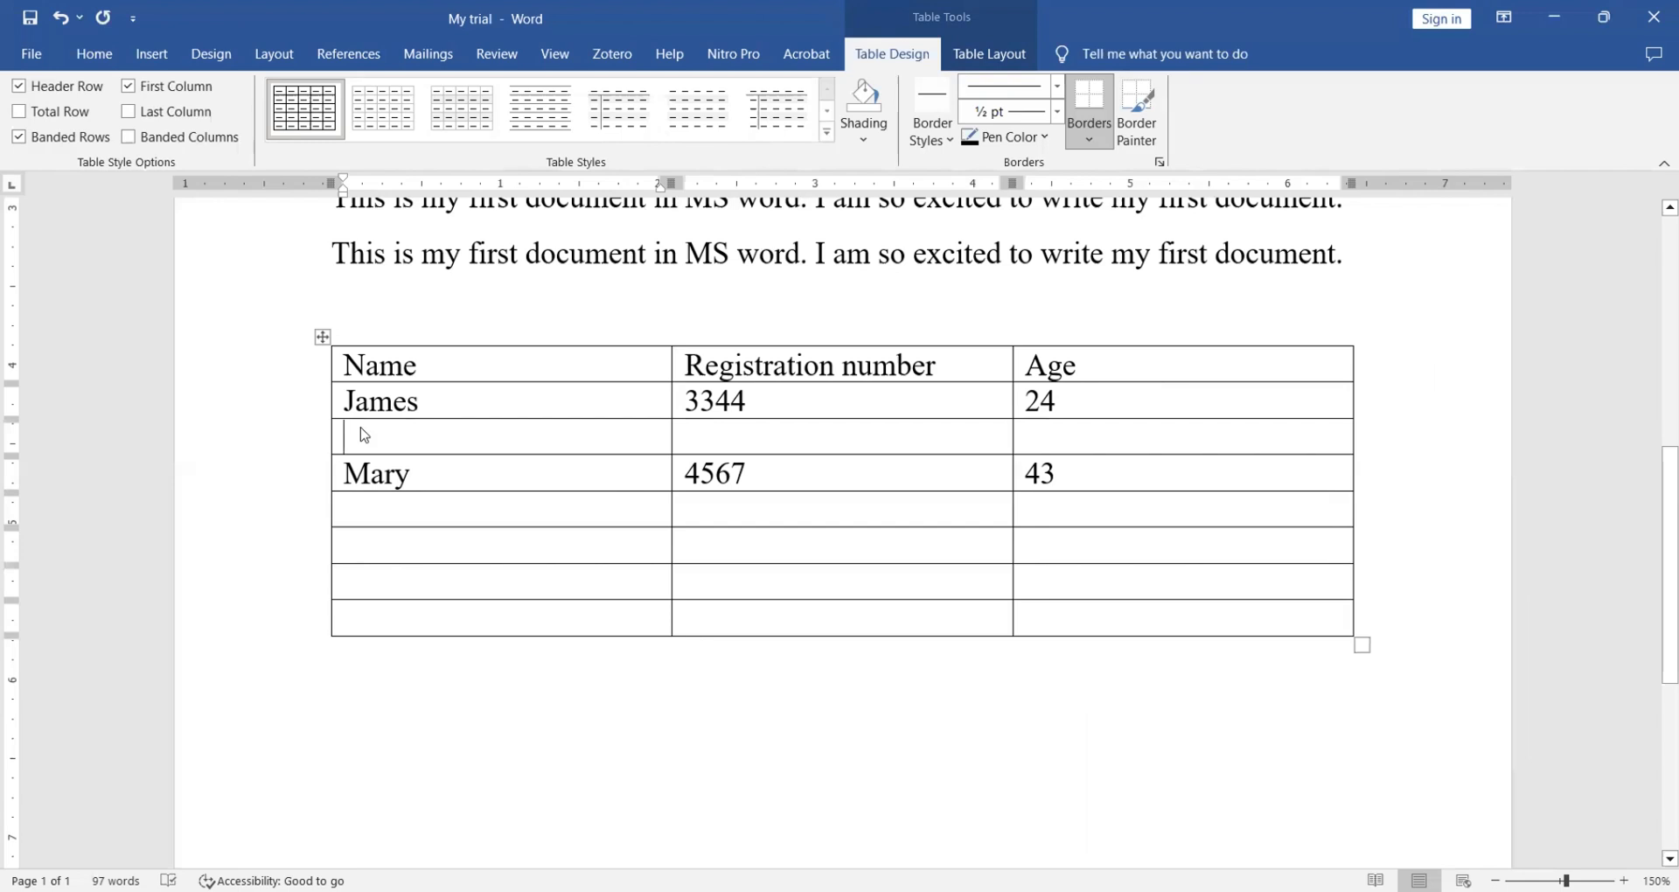
- Fill the new row with a person's name, registration number 5675 and age 56
text(john)
key(Tab)
click(735, 437)
text(5675)
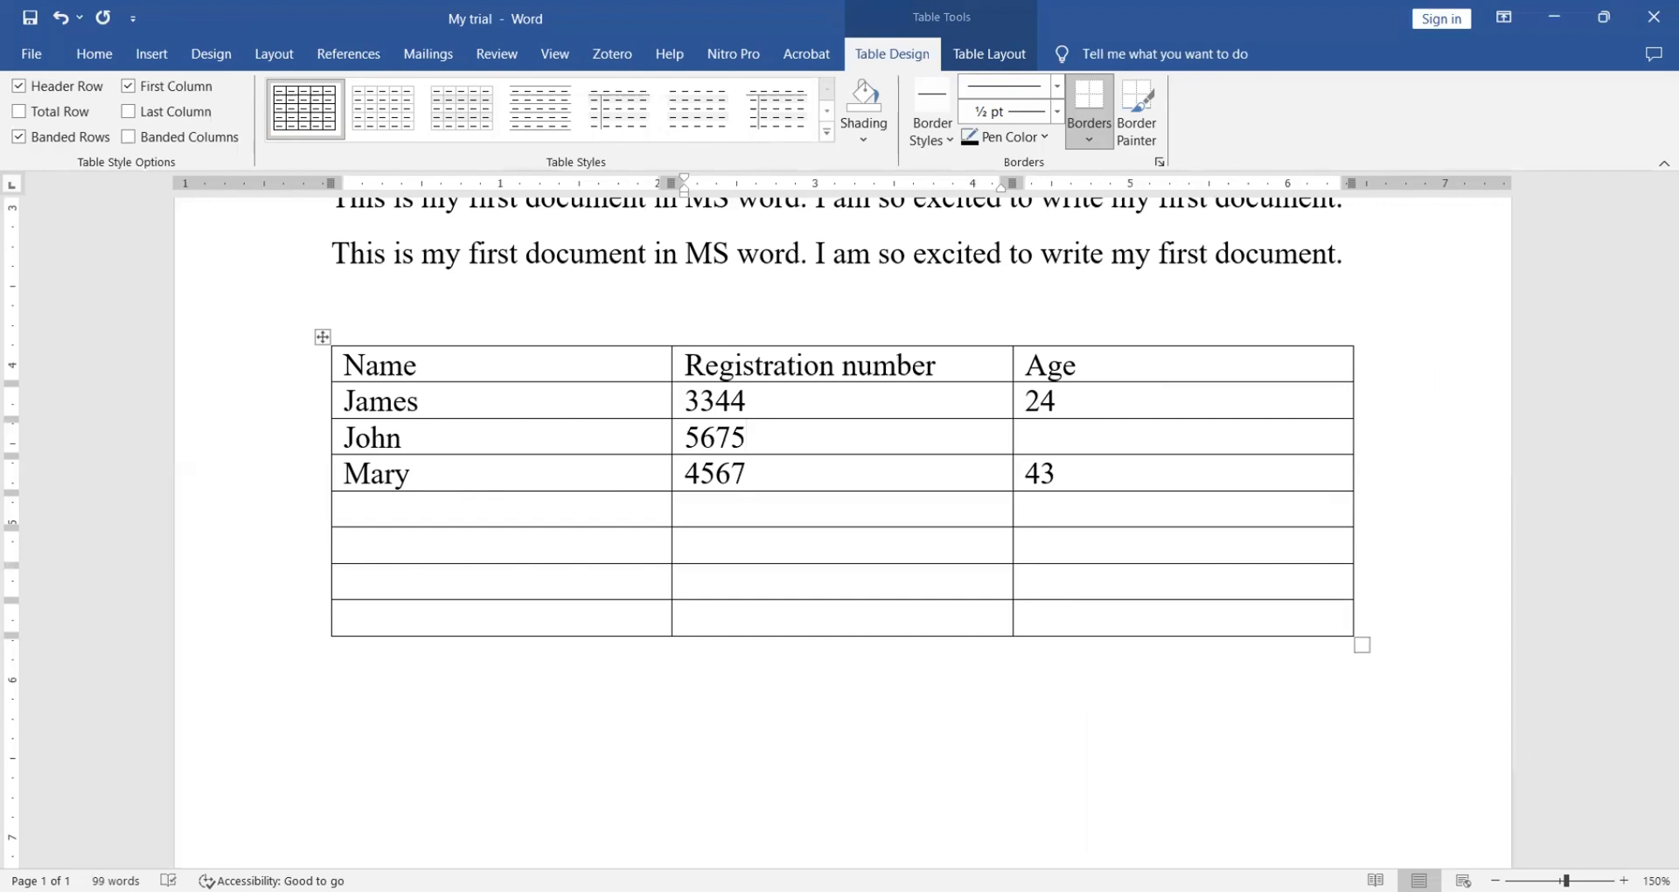
click(1065, 436)
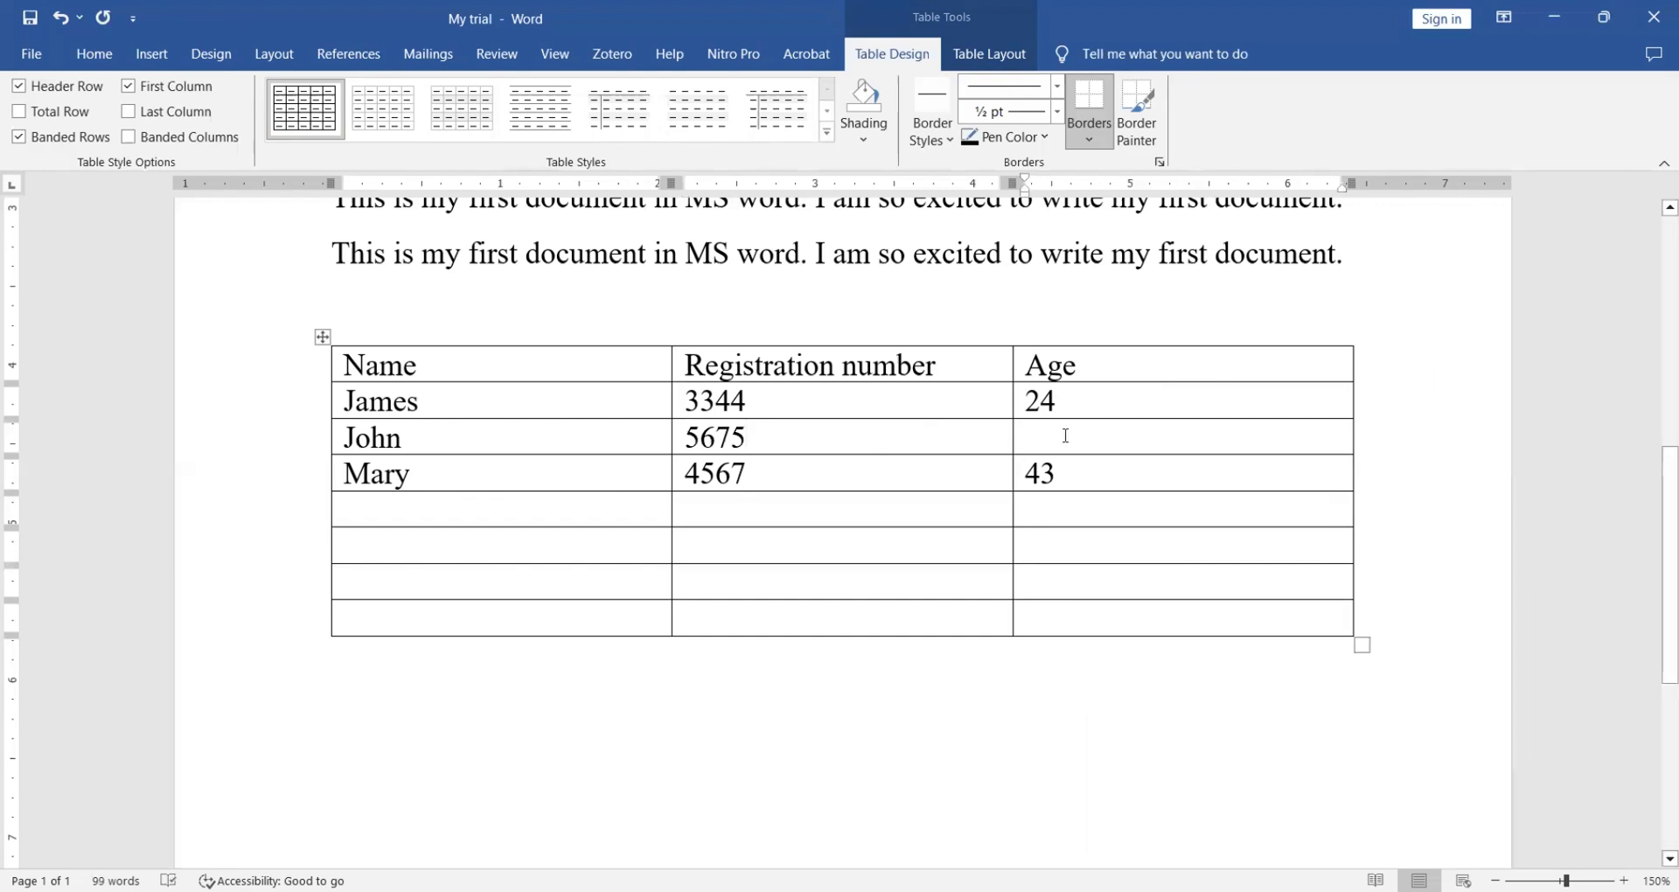
text(56)
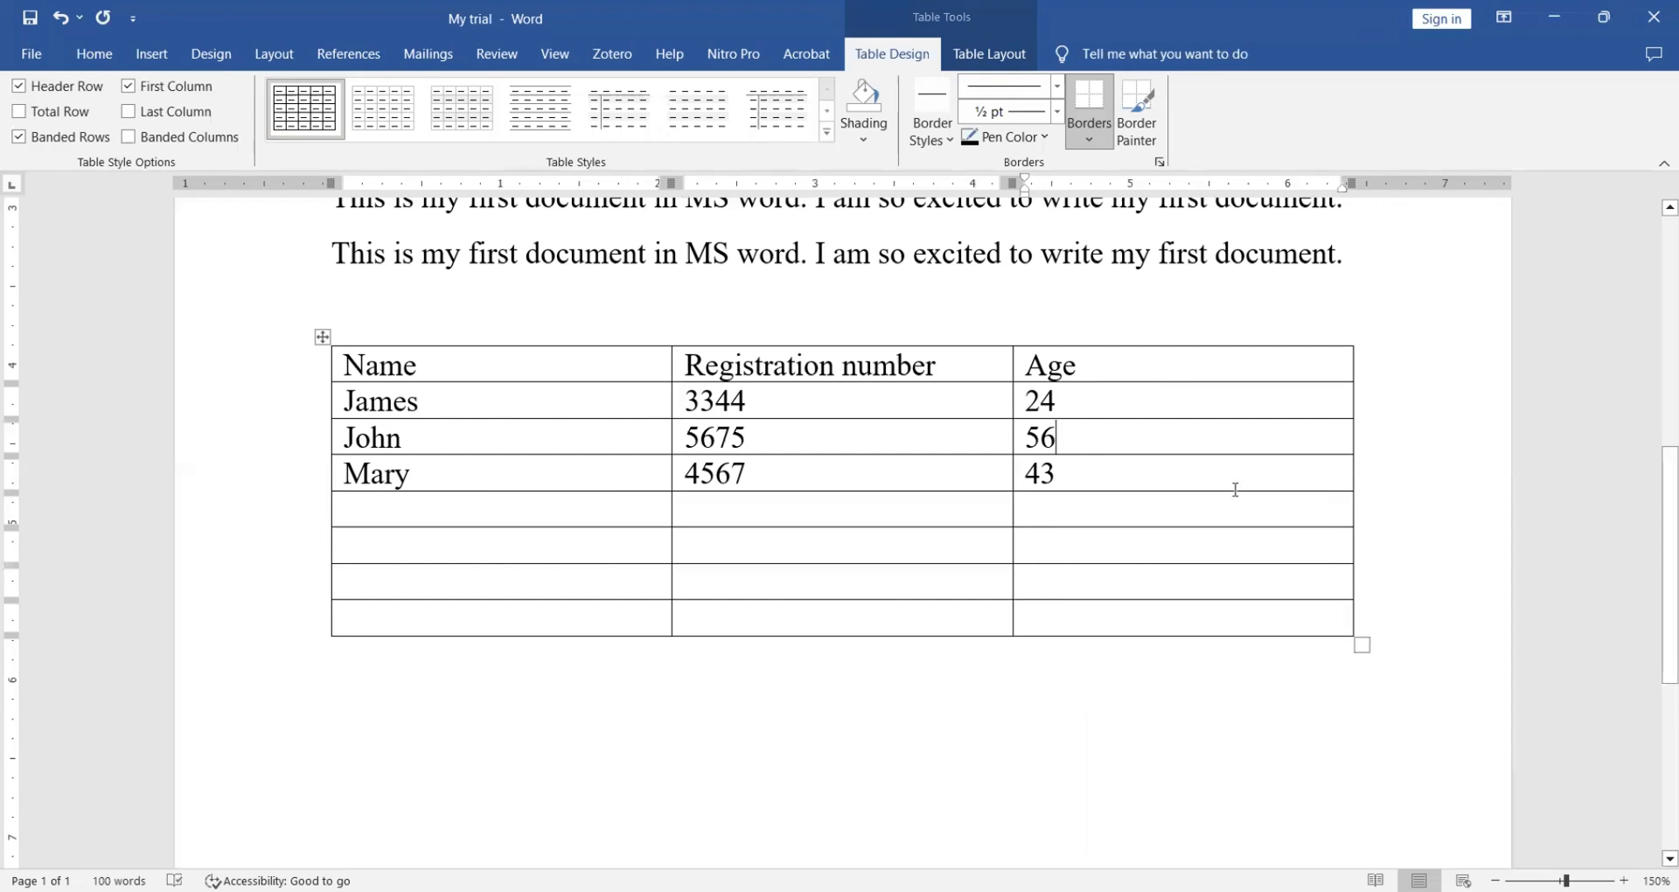
mouse_move(672, 337)
- Format the Name, Registration number, Age header row as bold, centred, 18 pt text
drag(1064, 364, 488, 378)
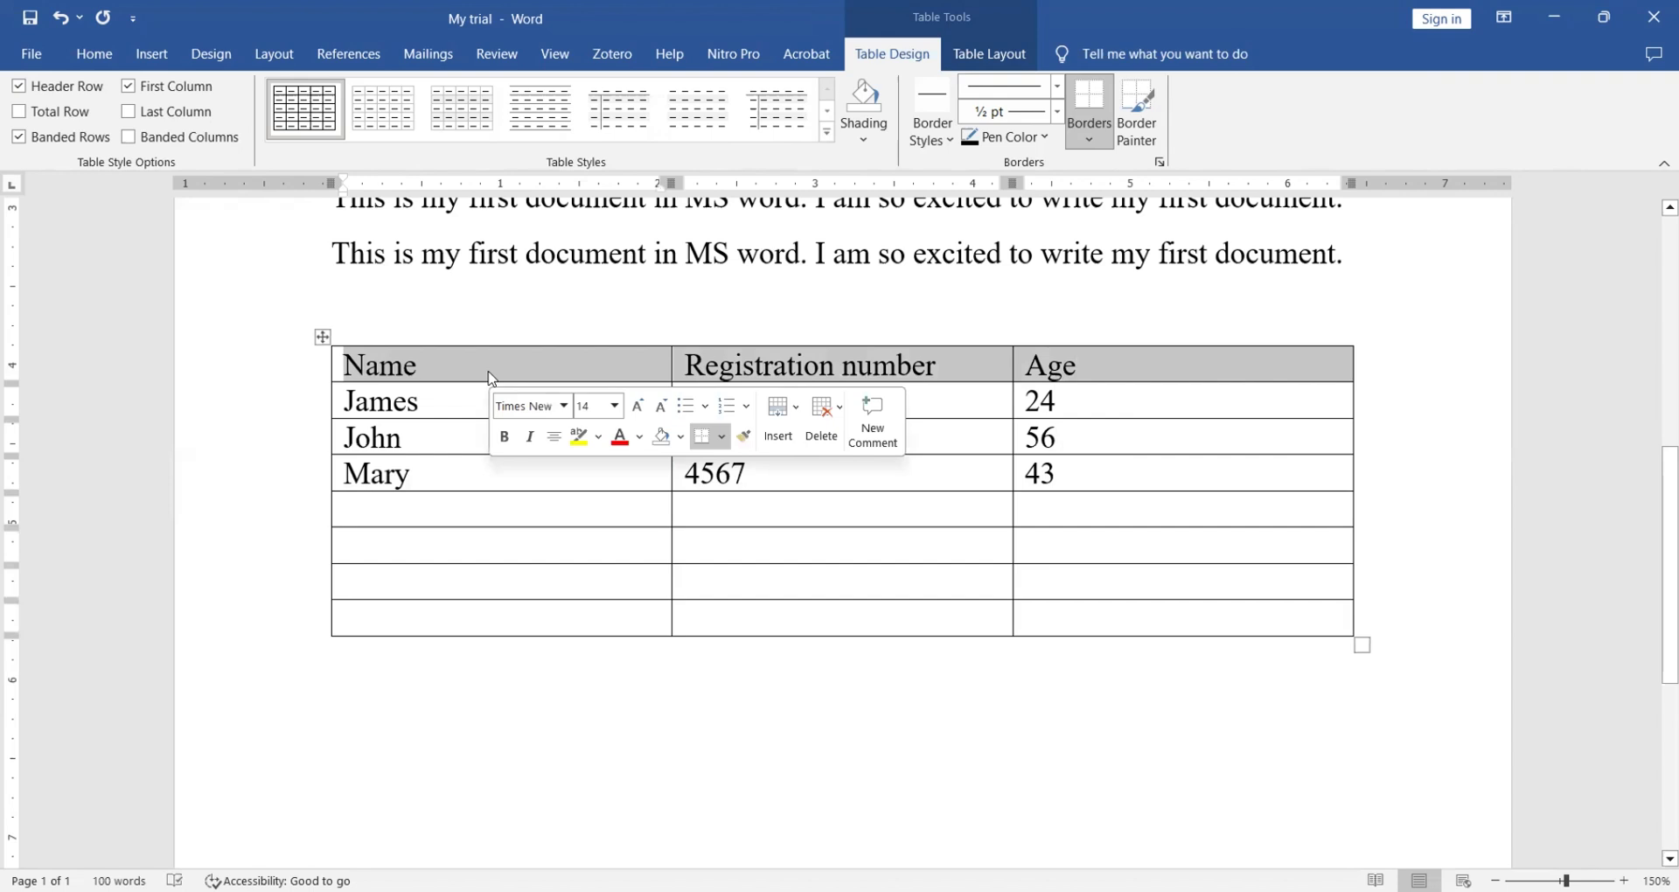
click(87, 58)
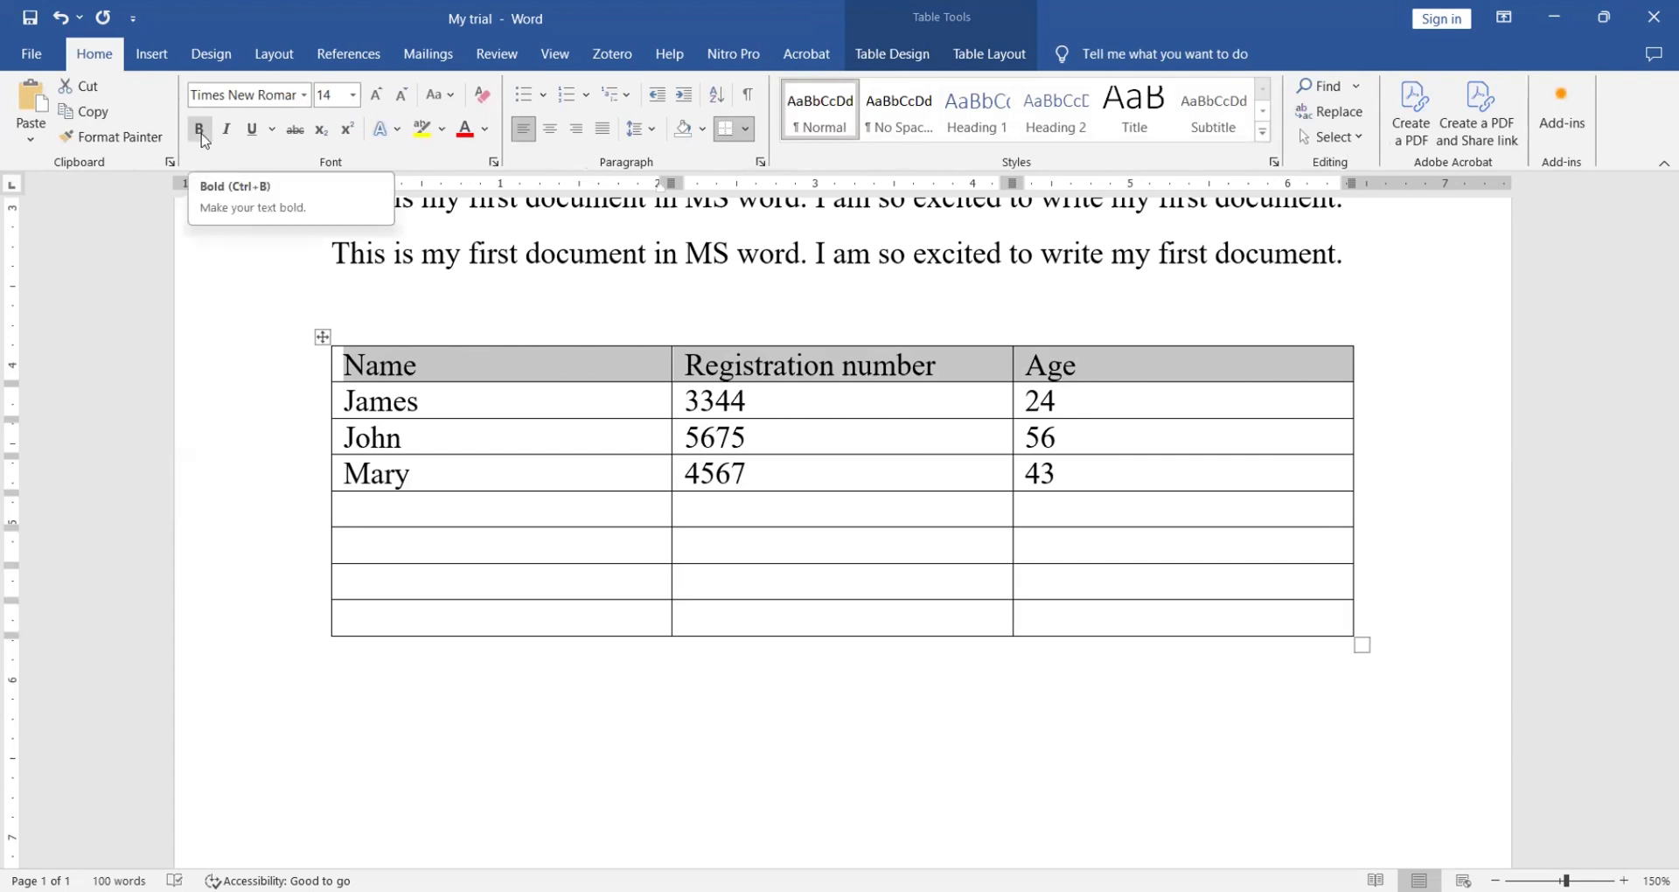
click(200, 132)
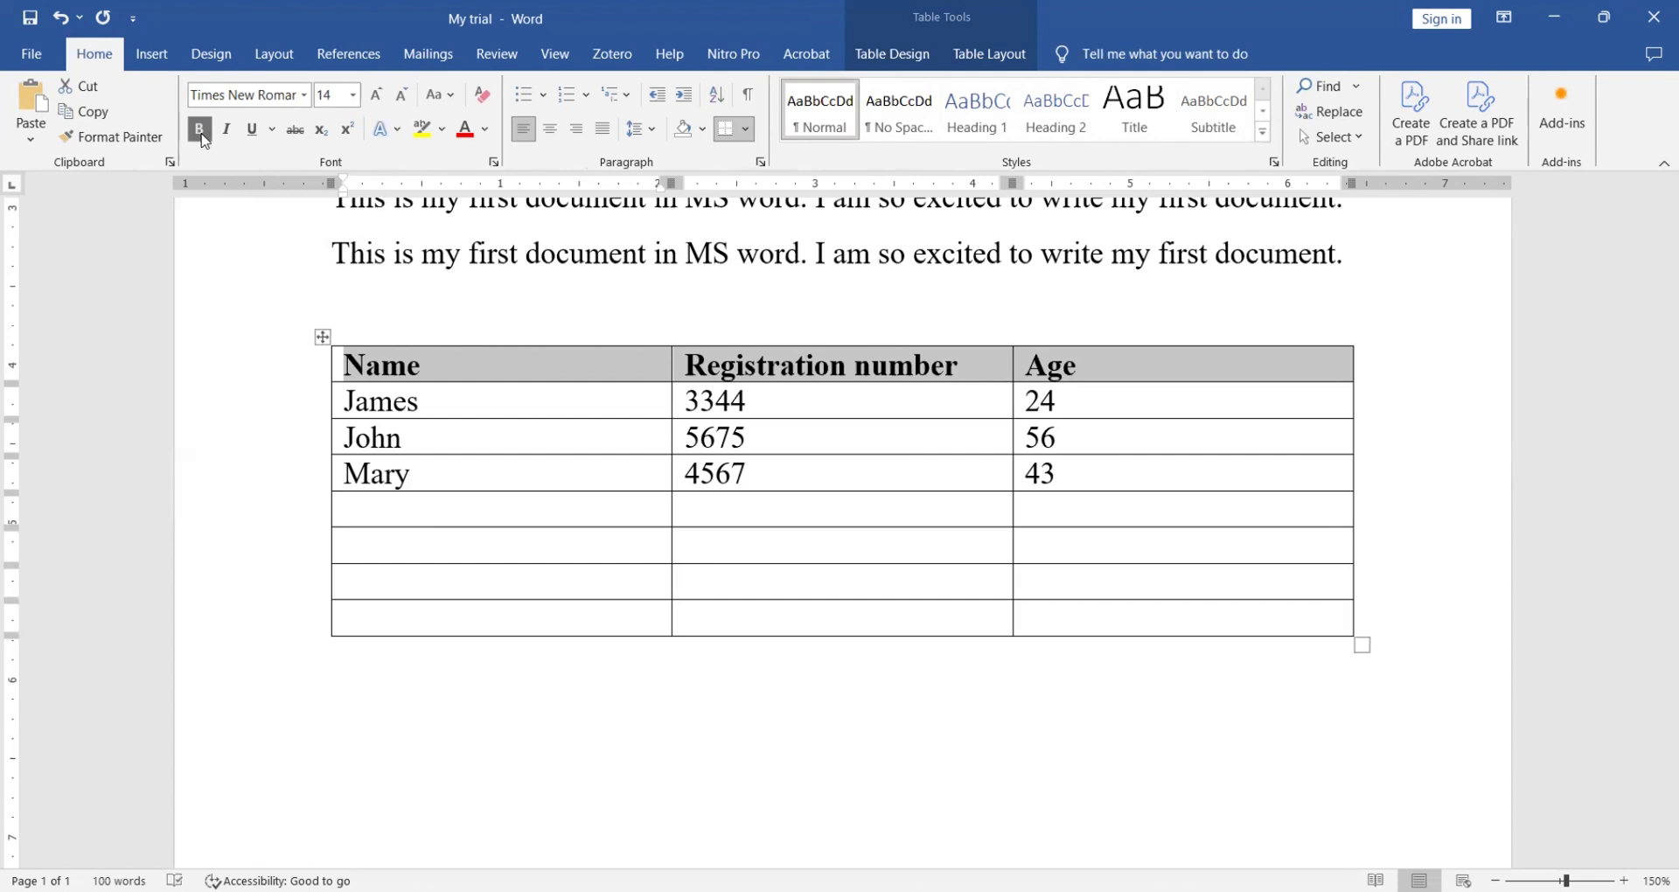
click(551, 131)
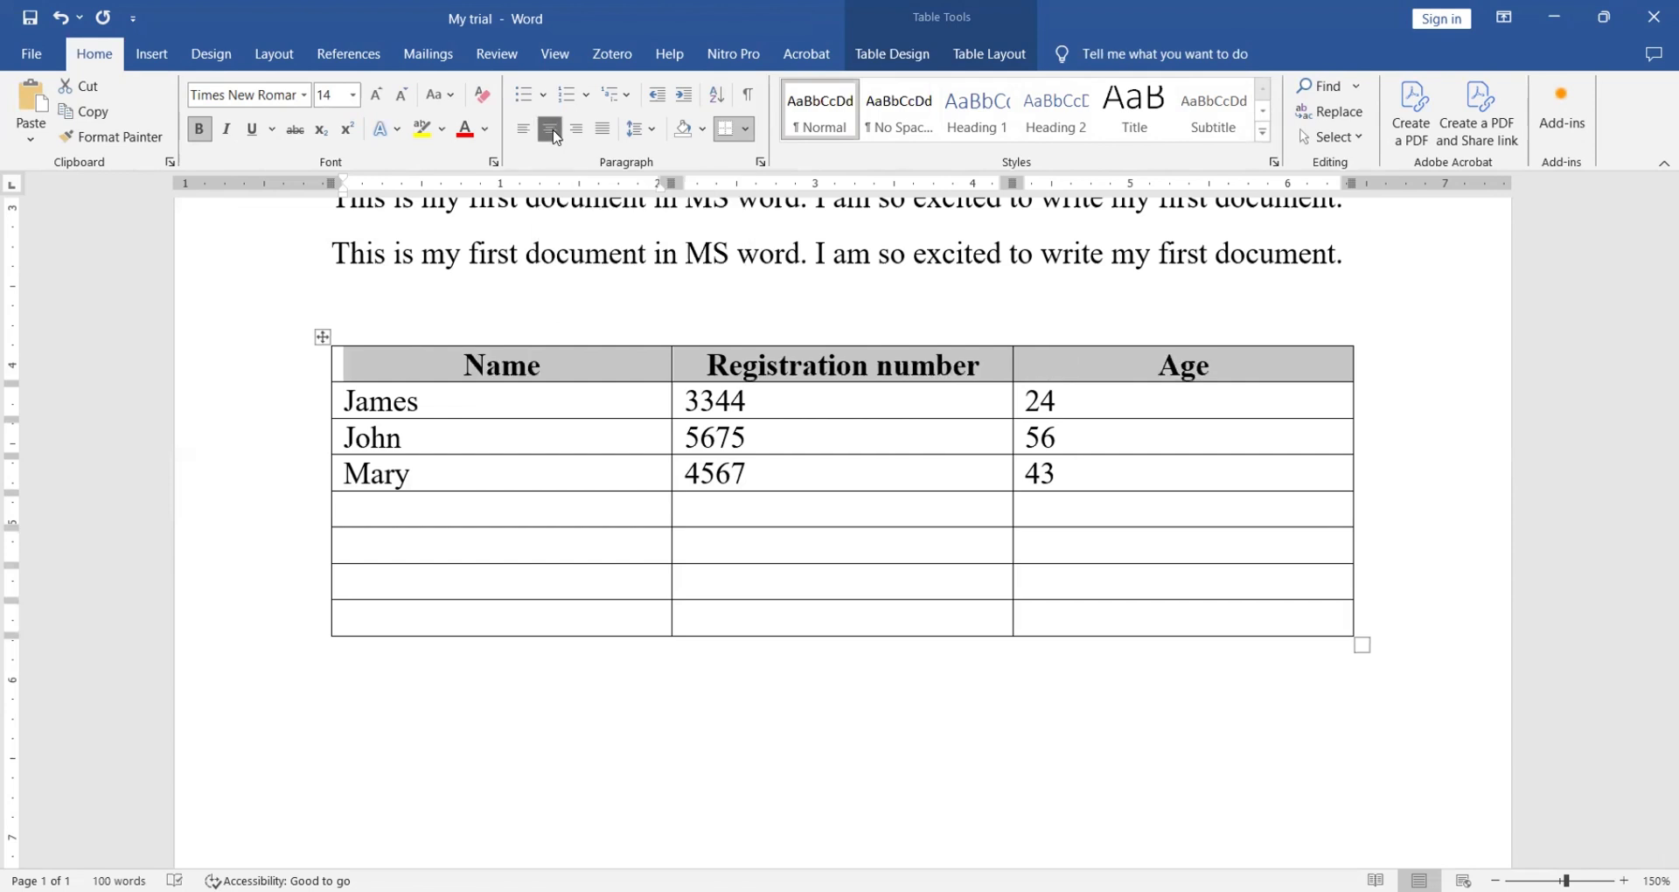
click(353, 96)
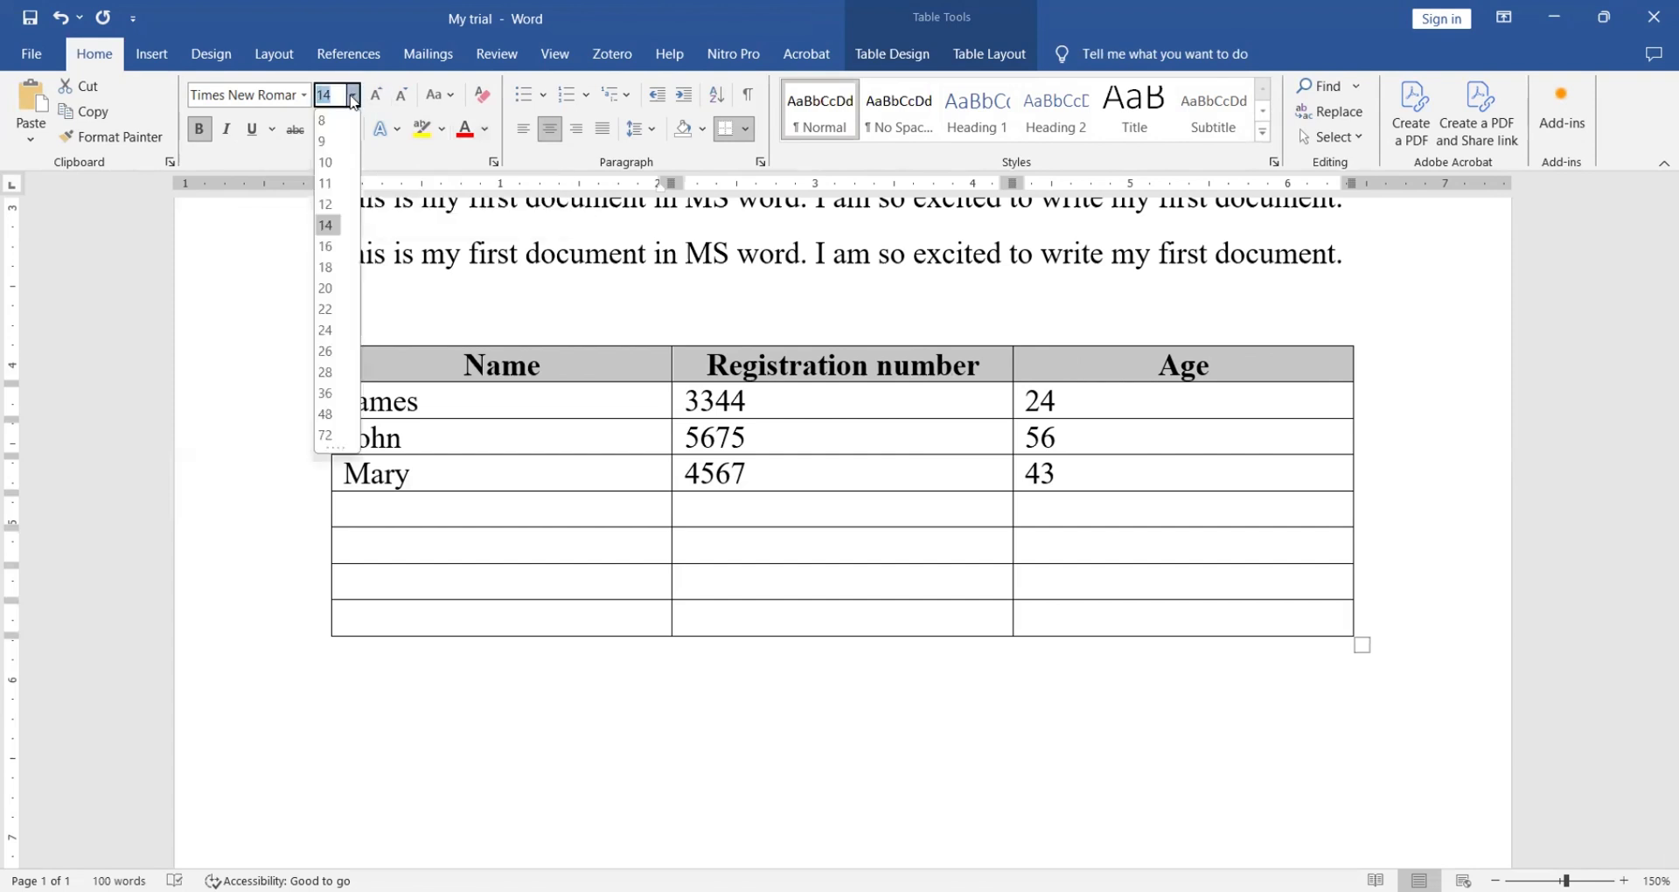
click(326, 225)
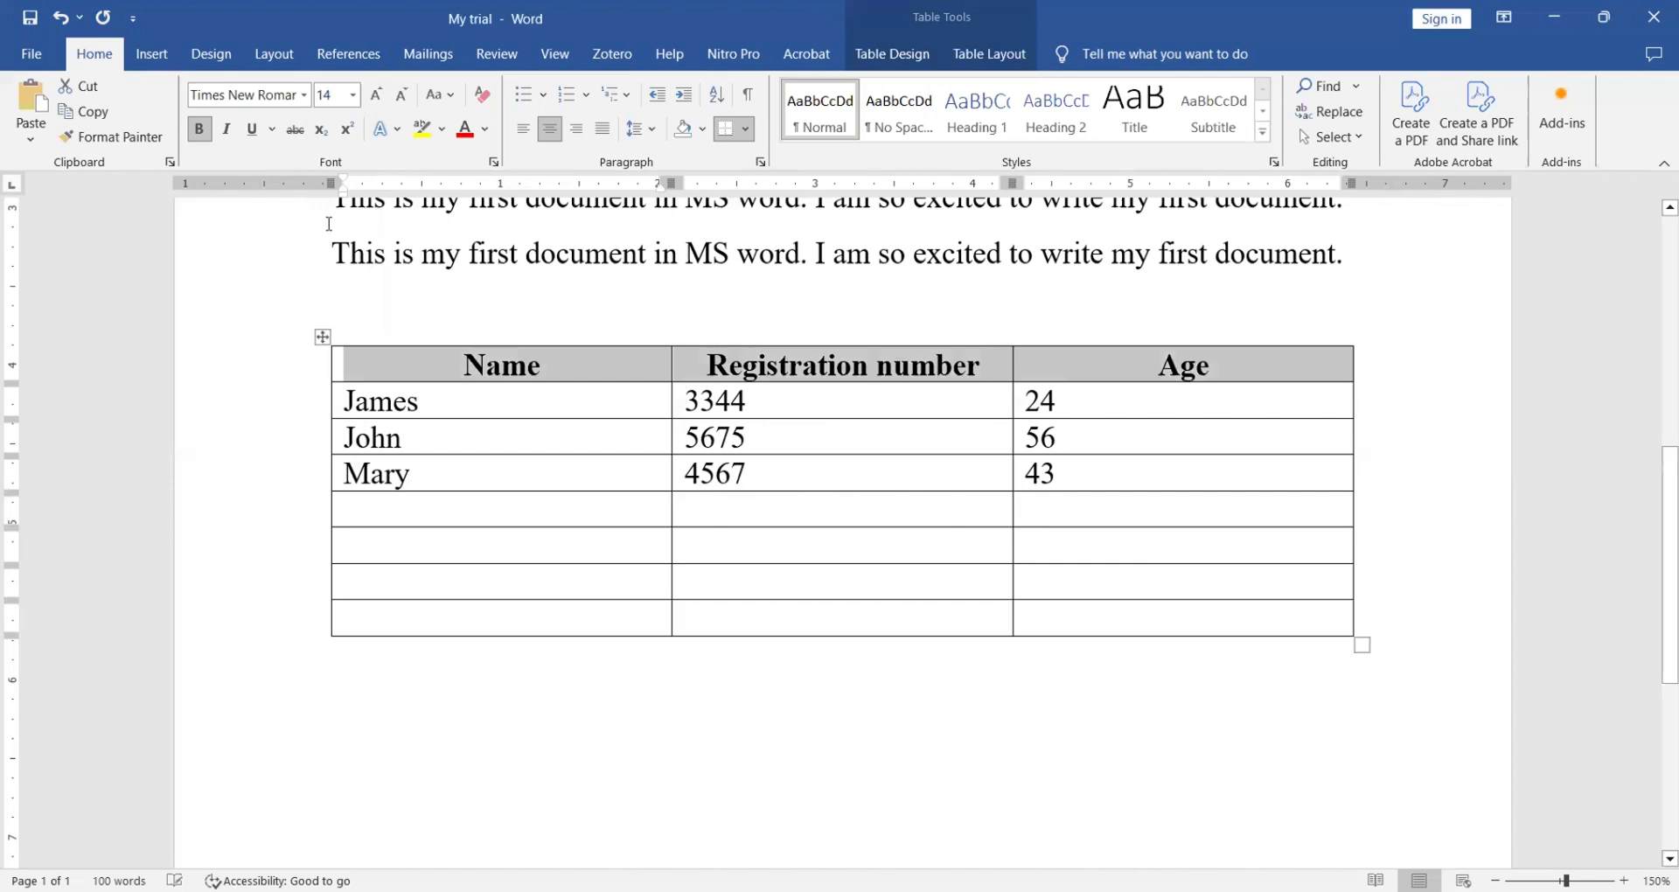
click(354, 96)
click(344, 272)
click(333, 262)
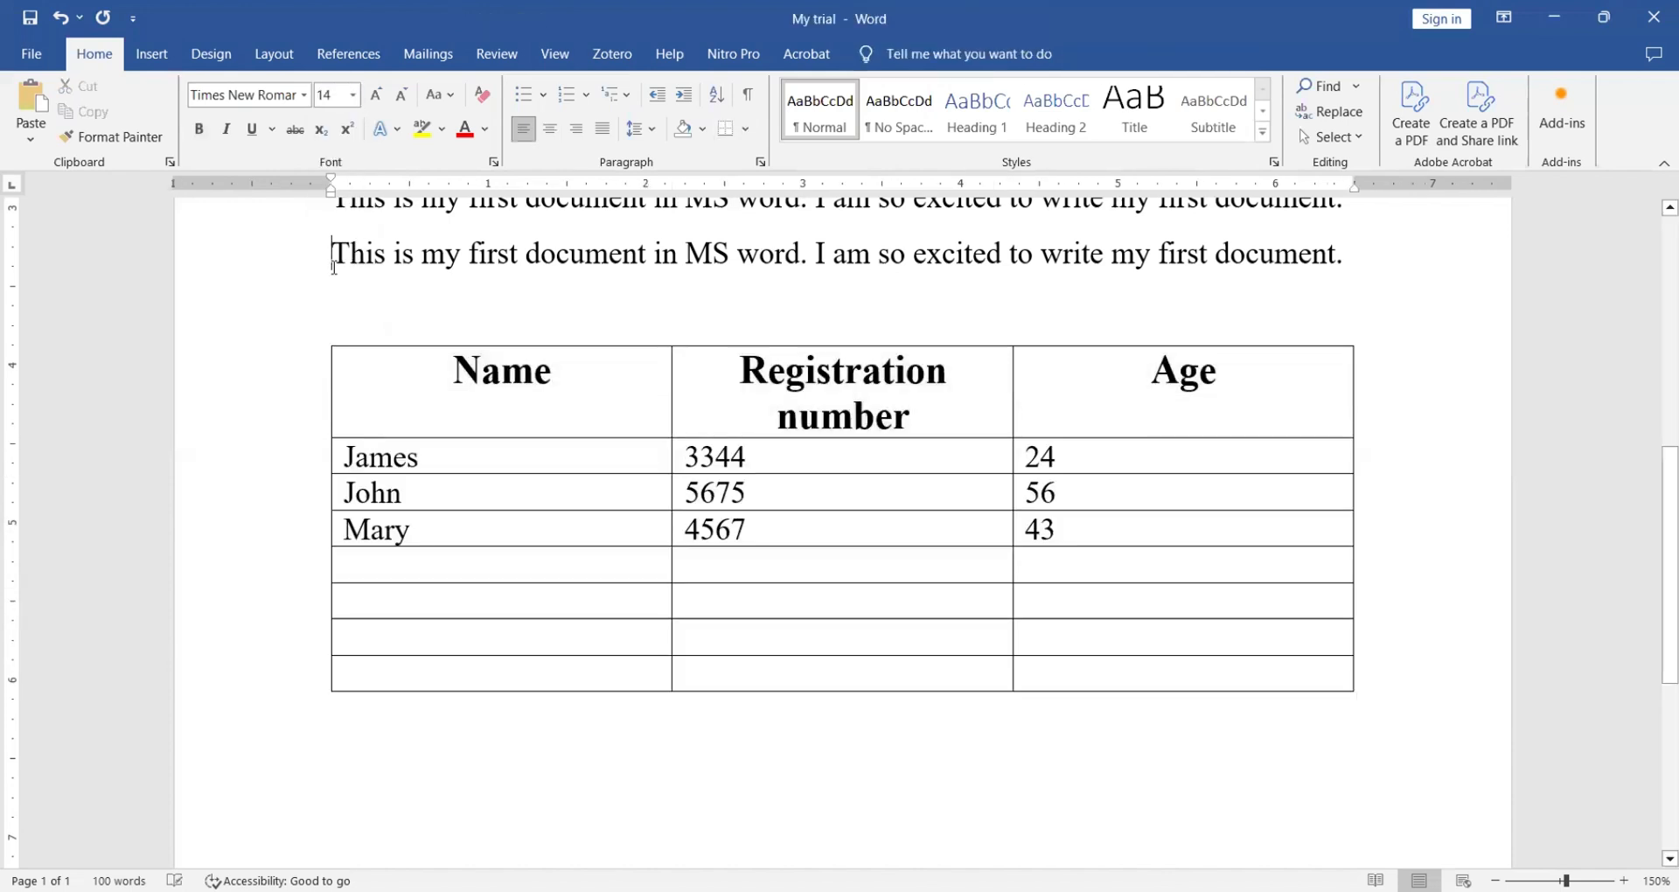
click(812, 382)
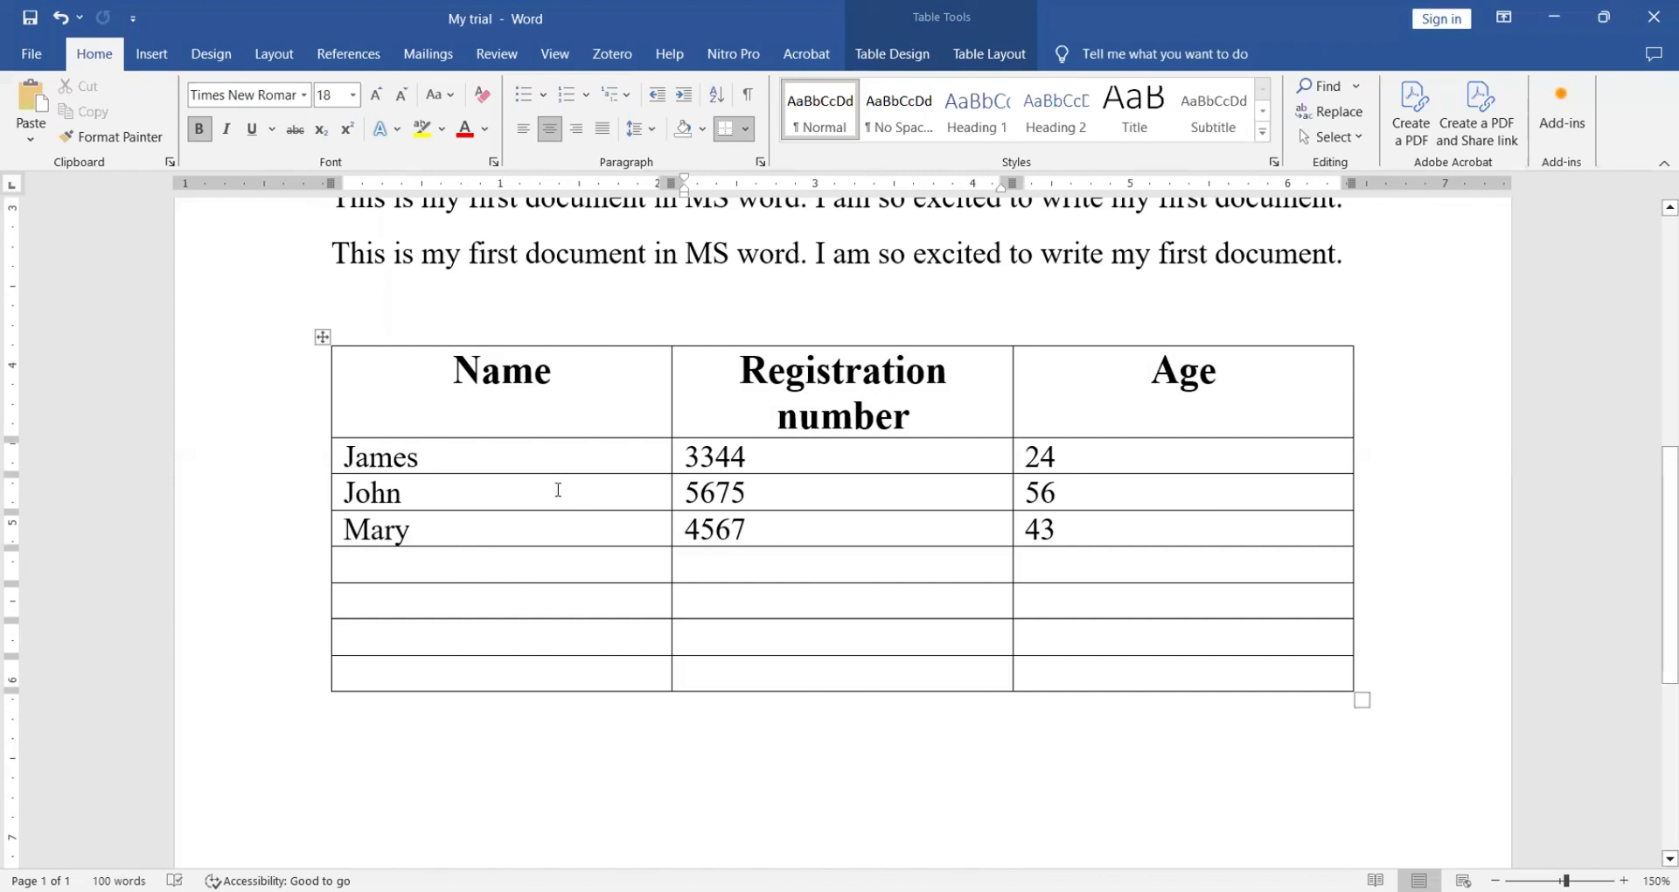
- AutoFit the whole table to its contents
click(322, 338)
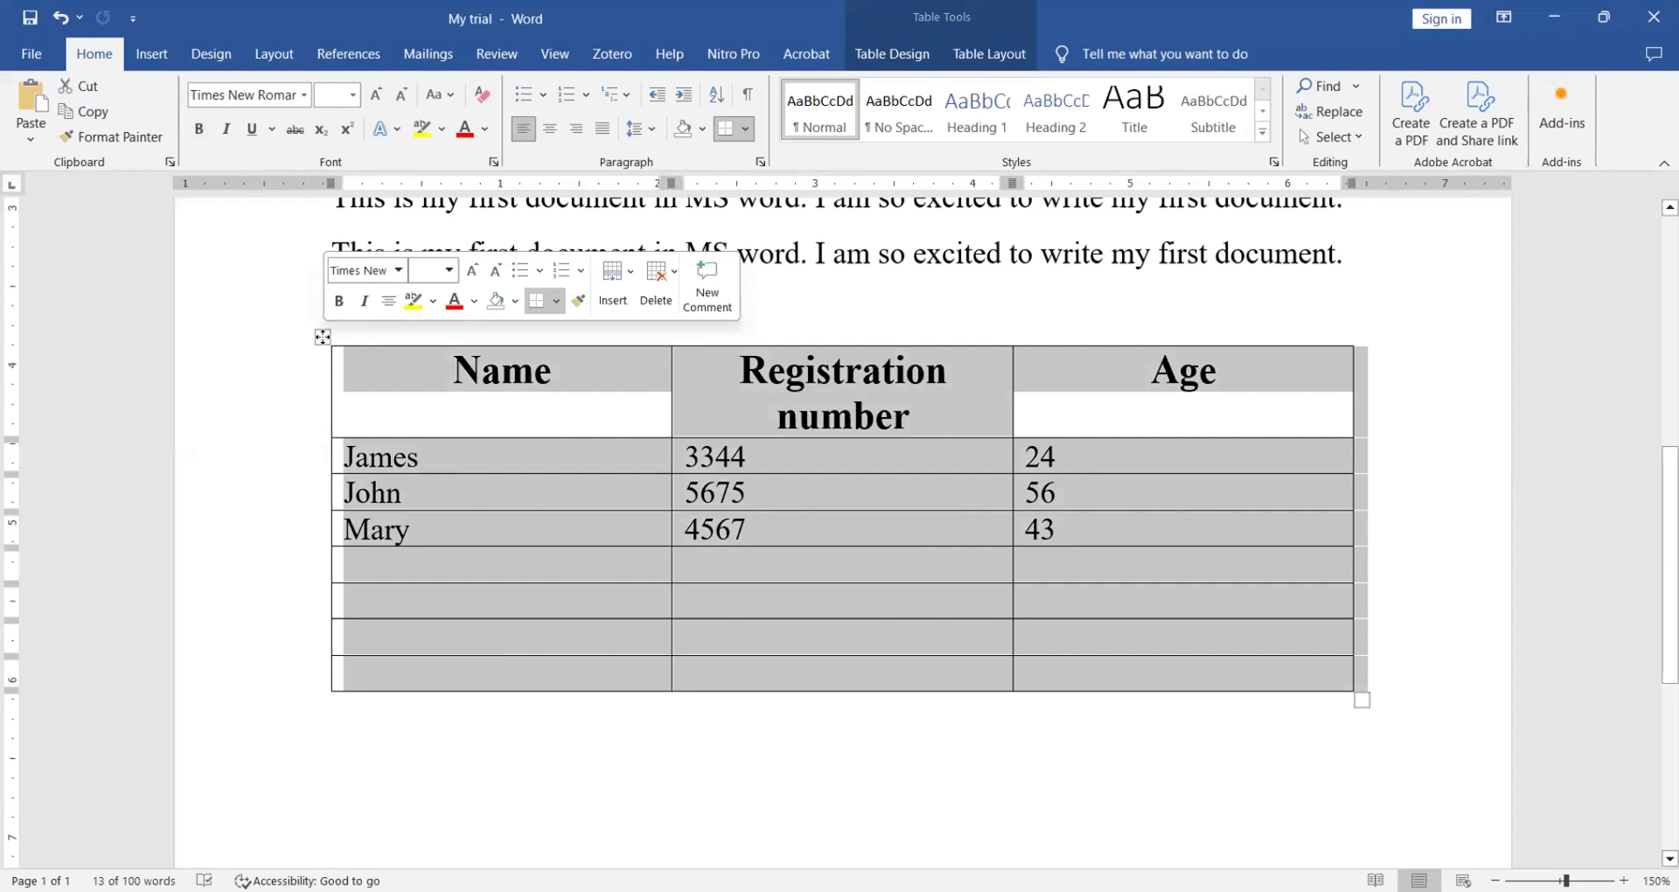
right_click(627, 369)
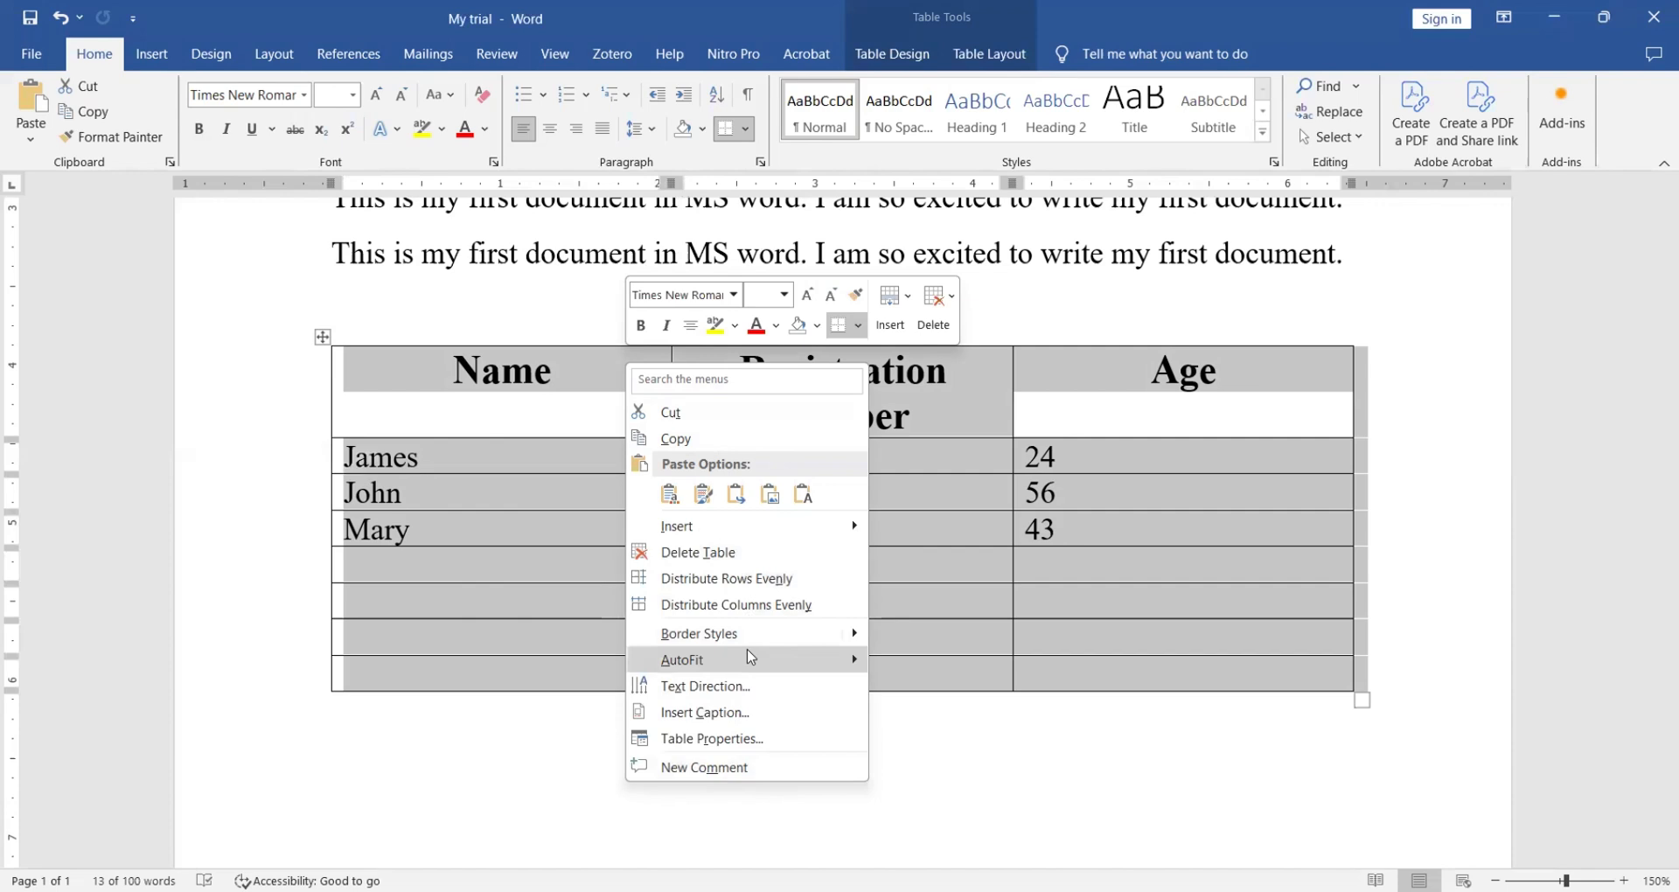
mouse_move(756, 667)
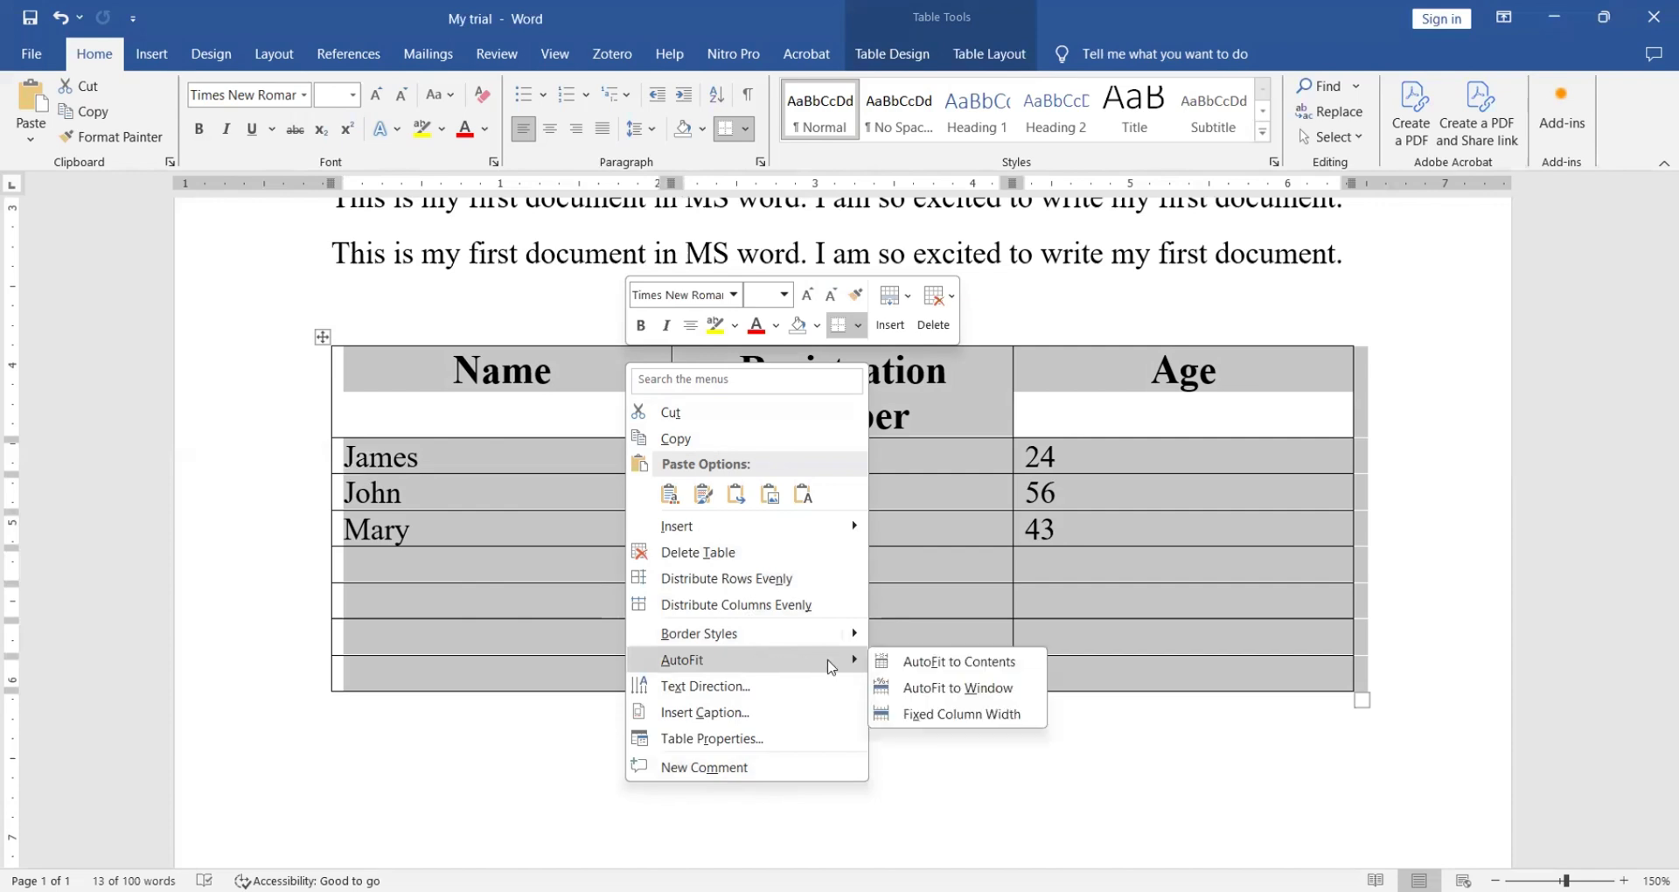
click(939, 663)
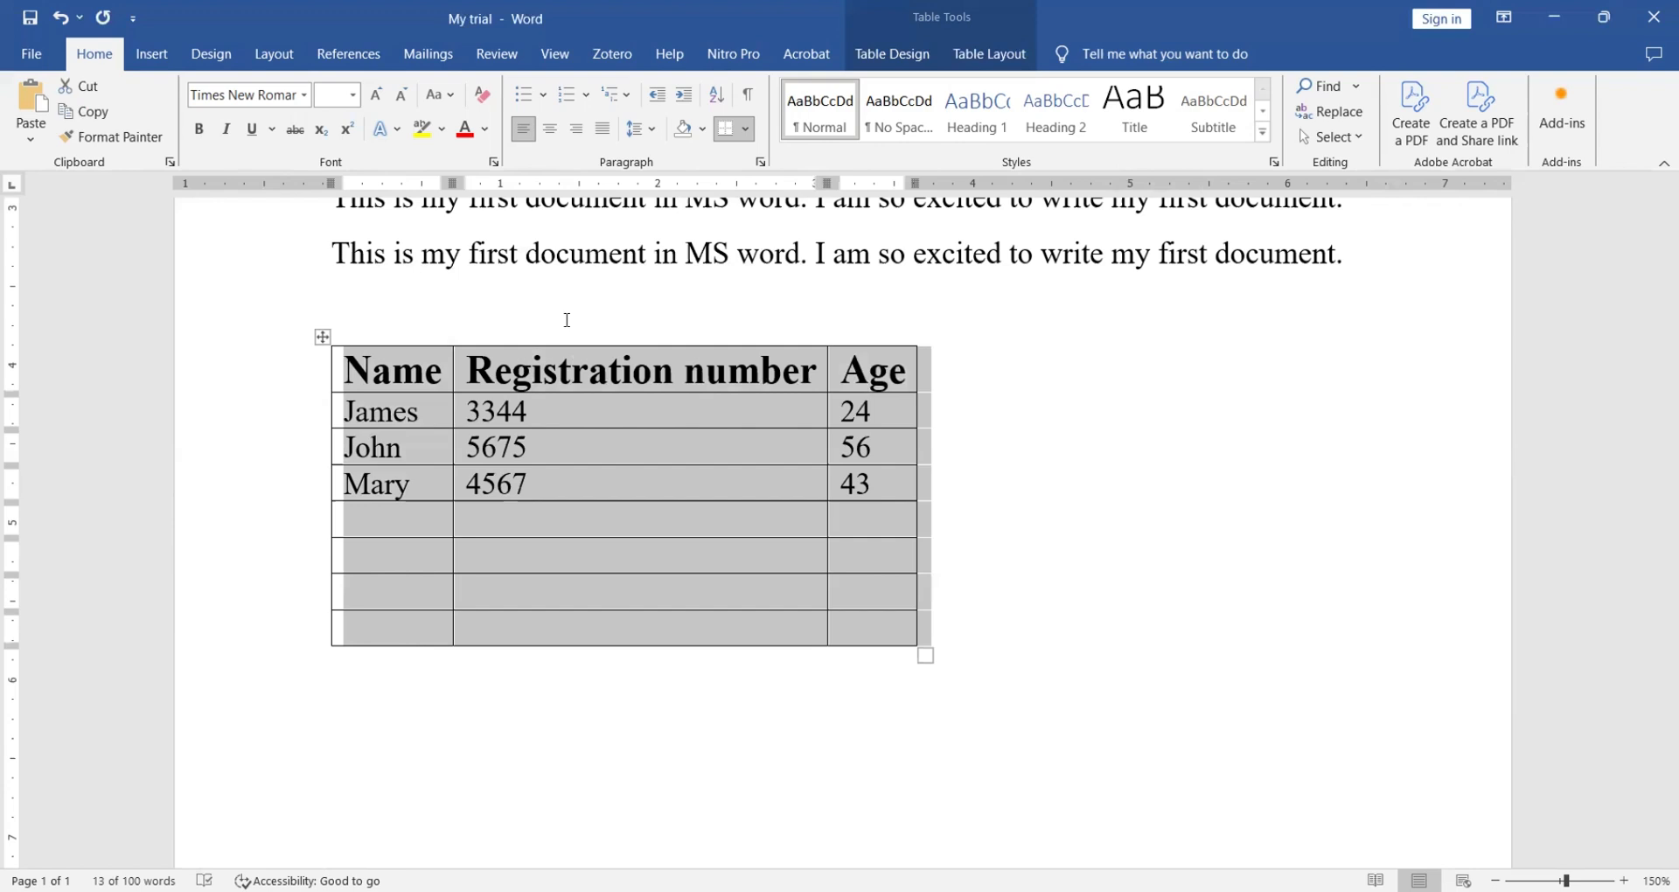
- AutoFit the table to the window so it spans the page width
right_click(453, 385)
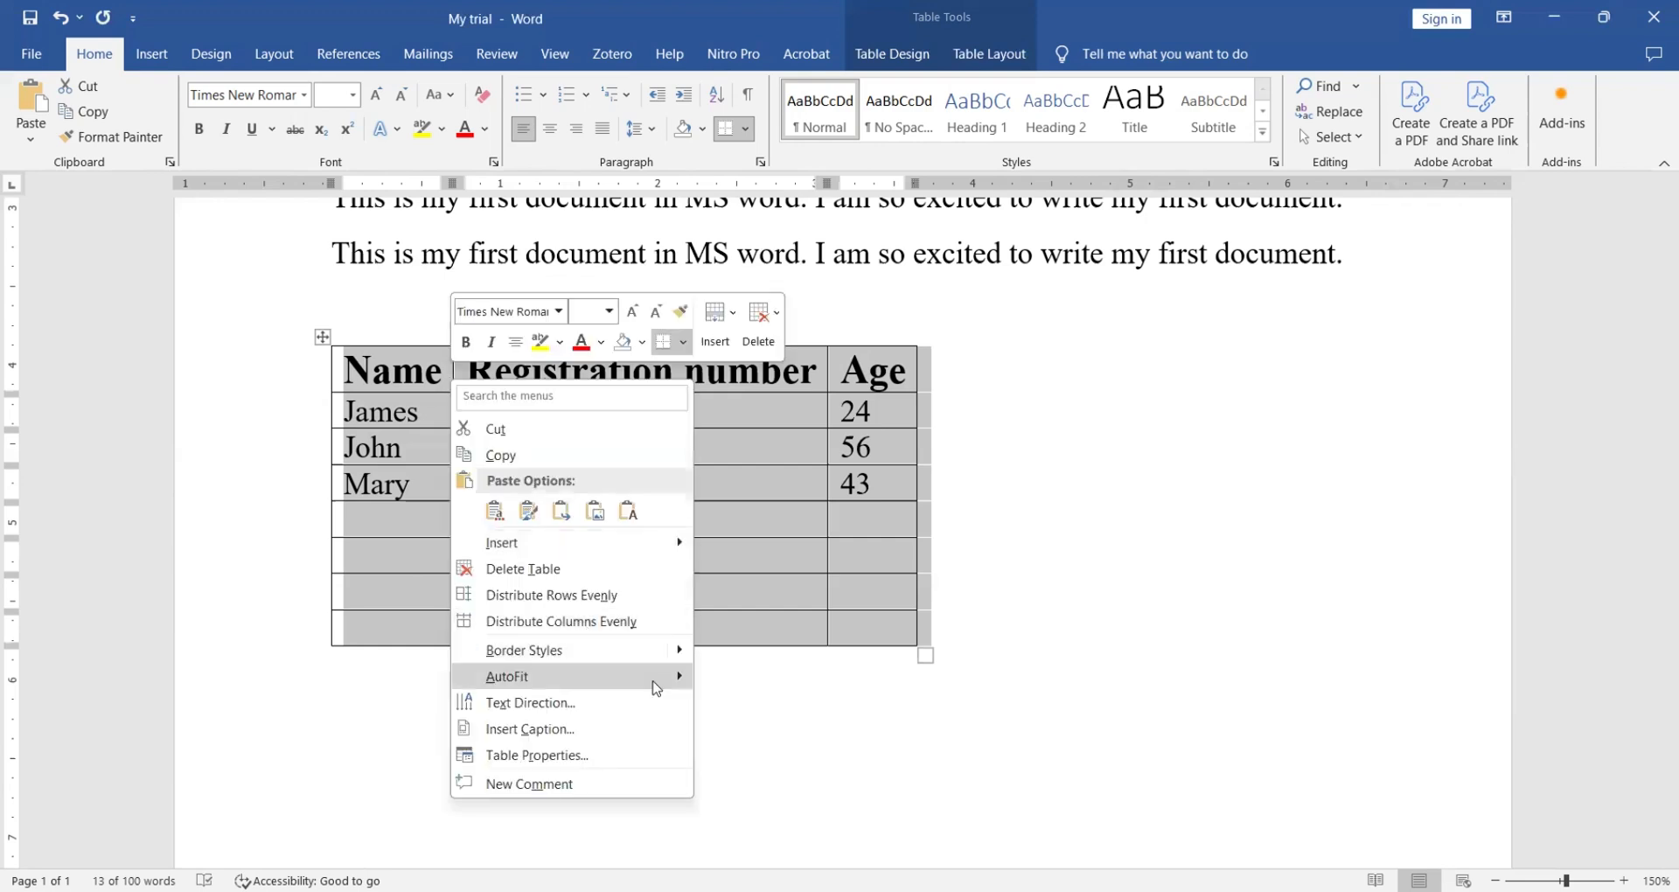
mouse_move(667, 677)
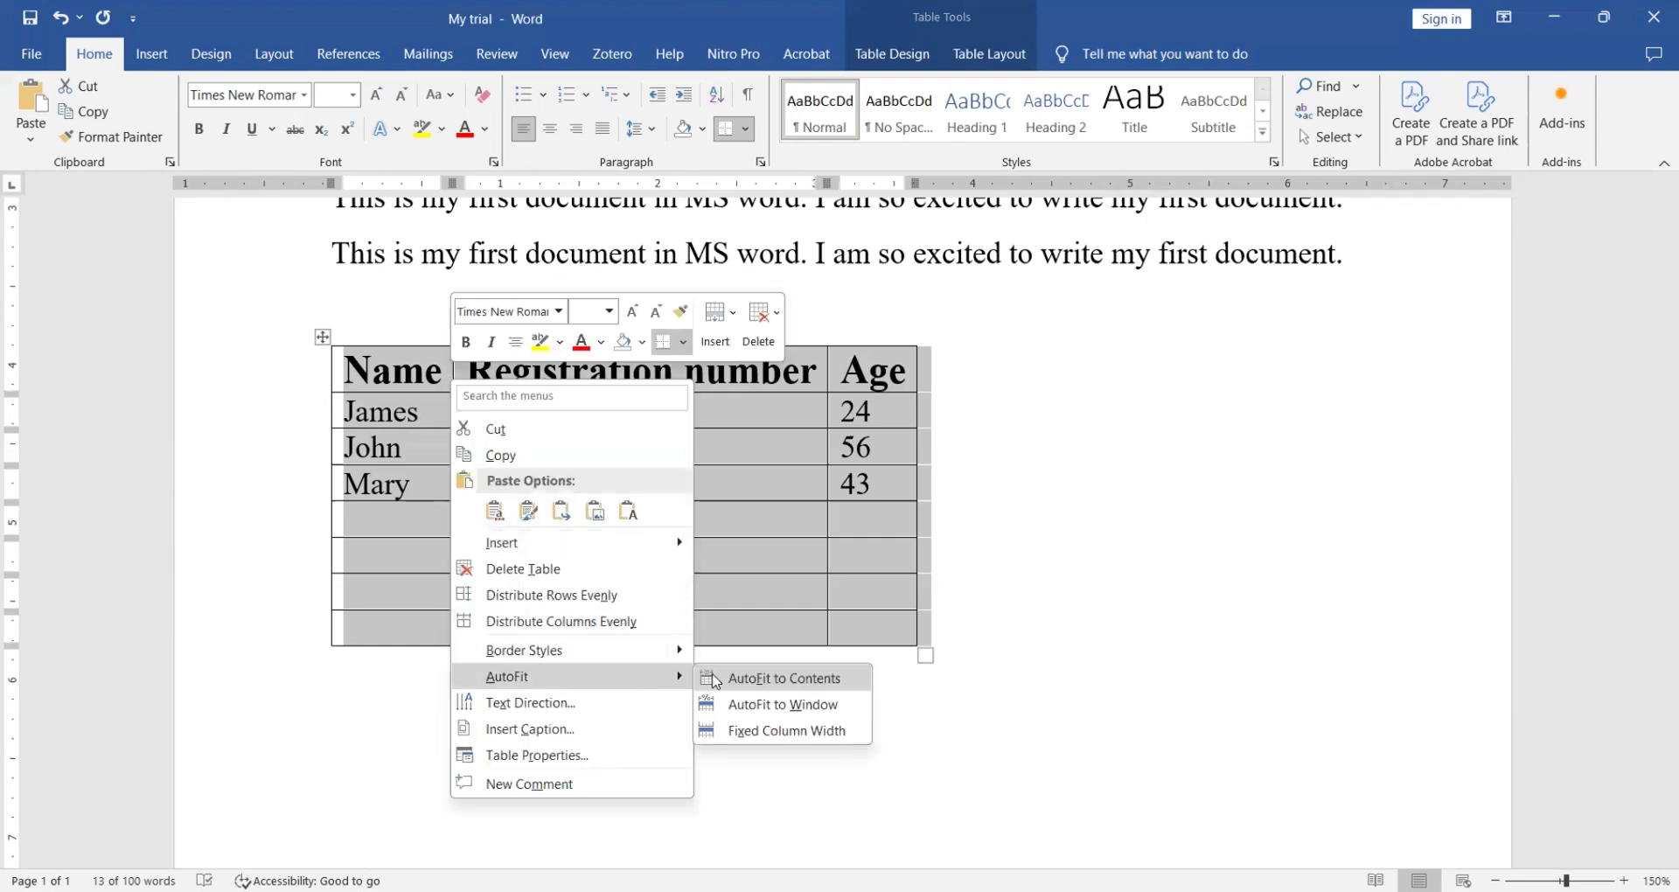
click(771, 709)
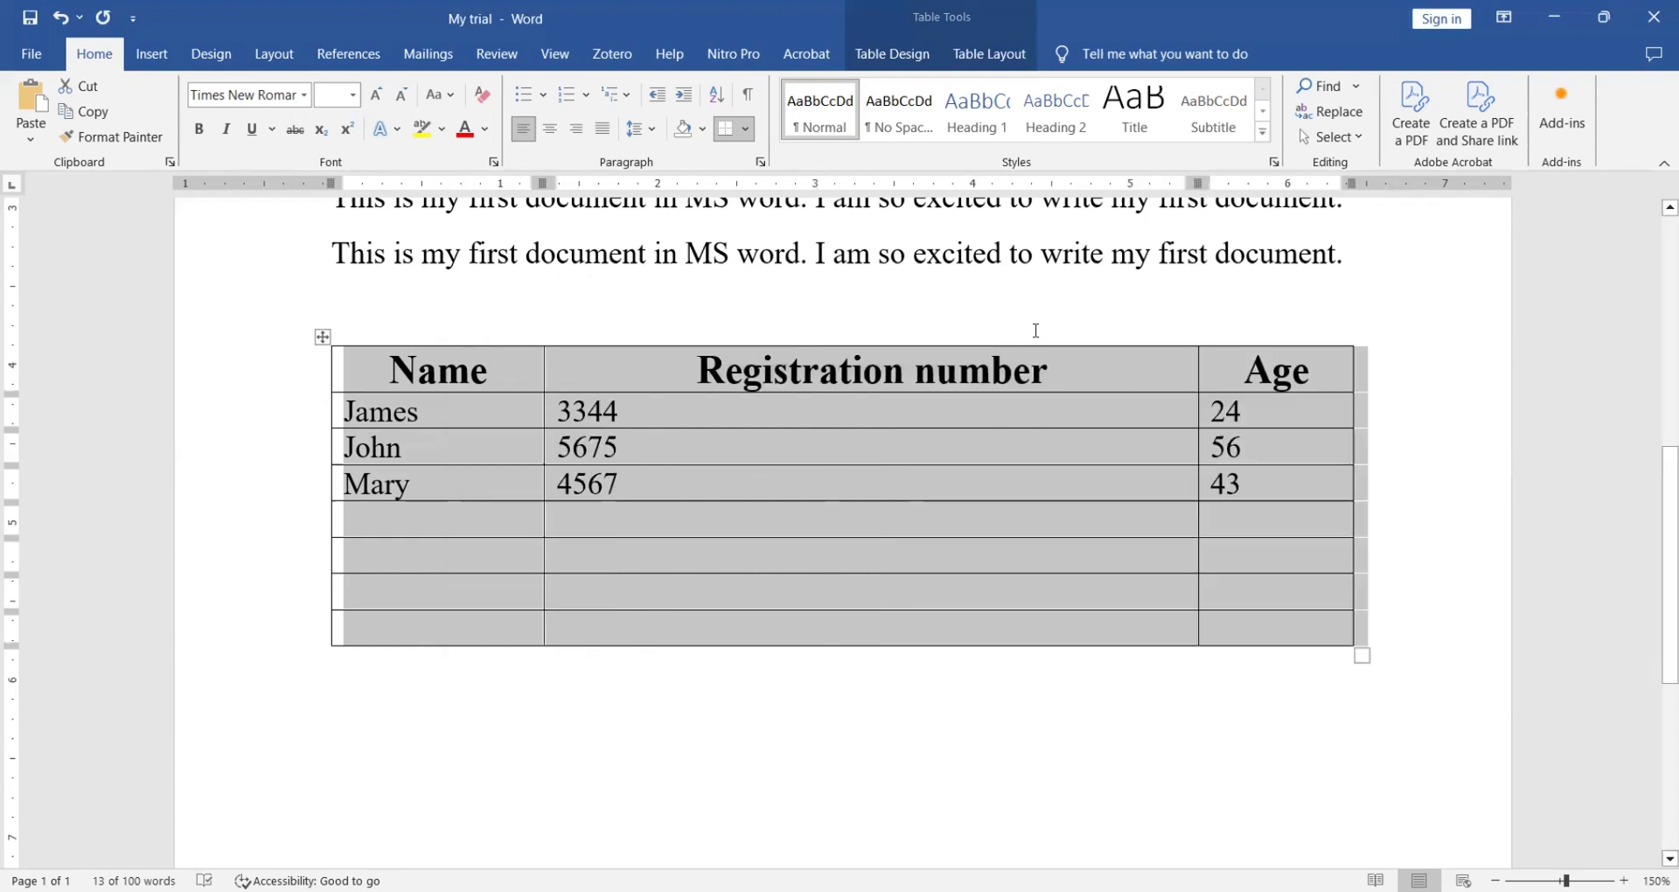
click(1086, 311)
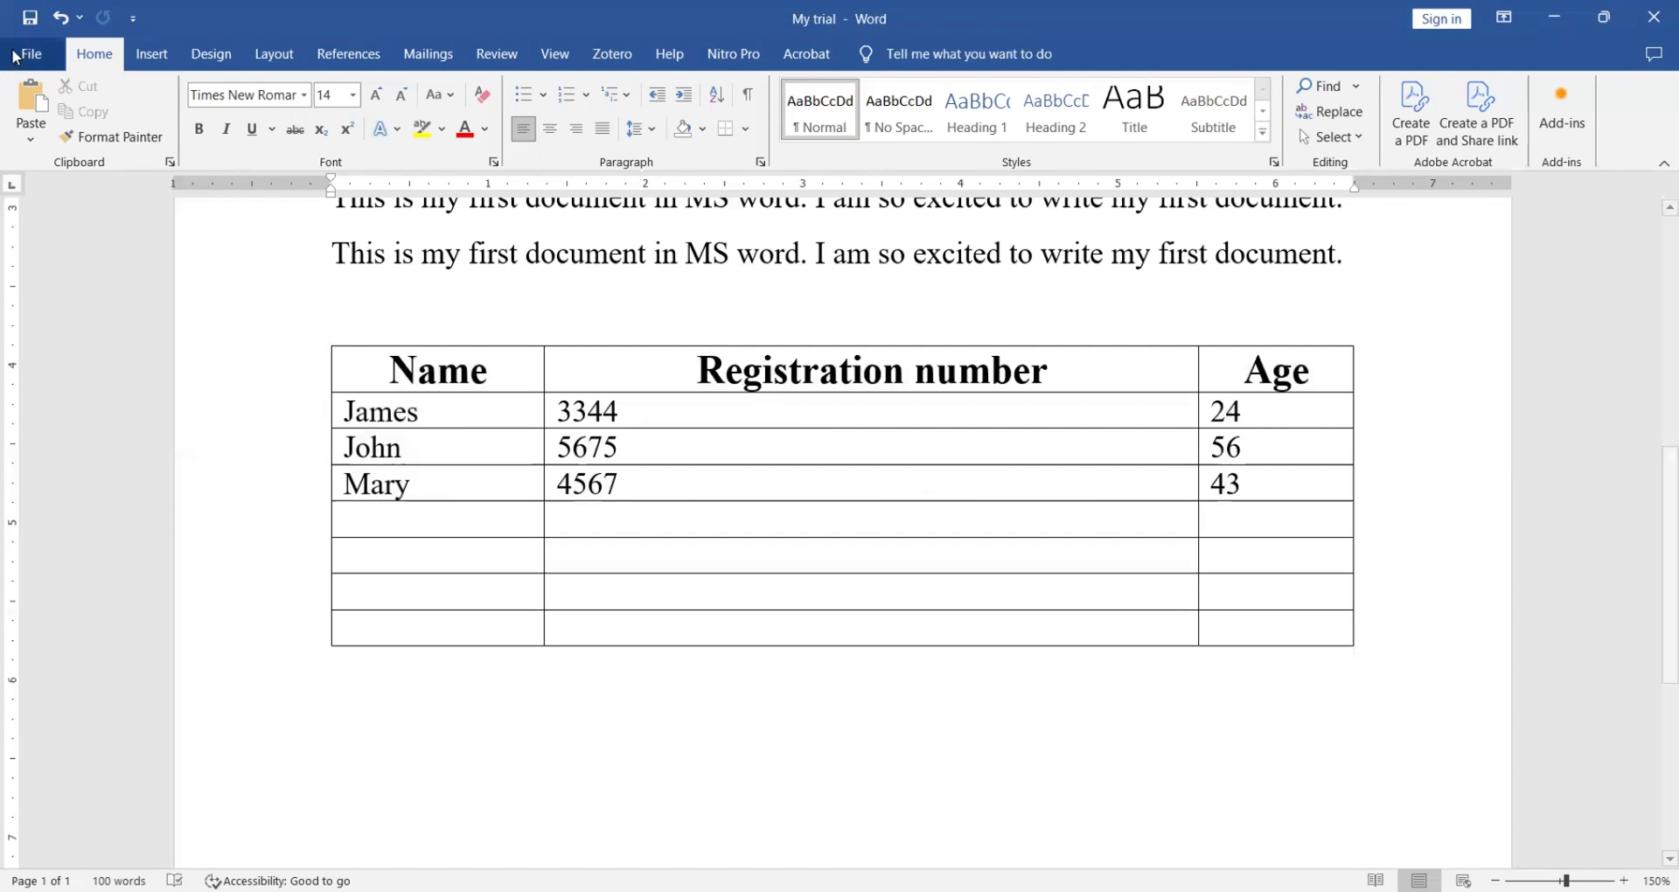
- Open the Pictures > This Device file browser for the line below the table
click(155, 55)
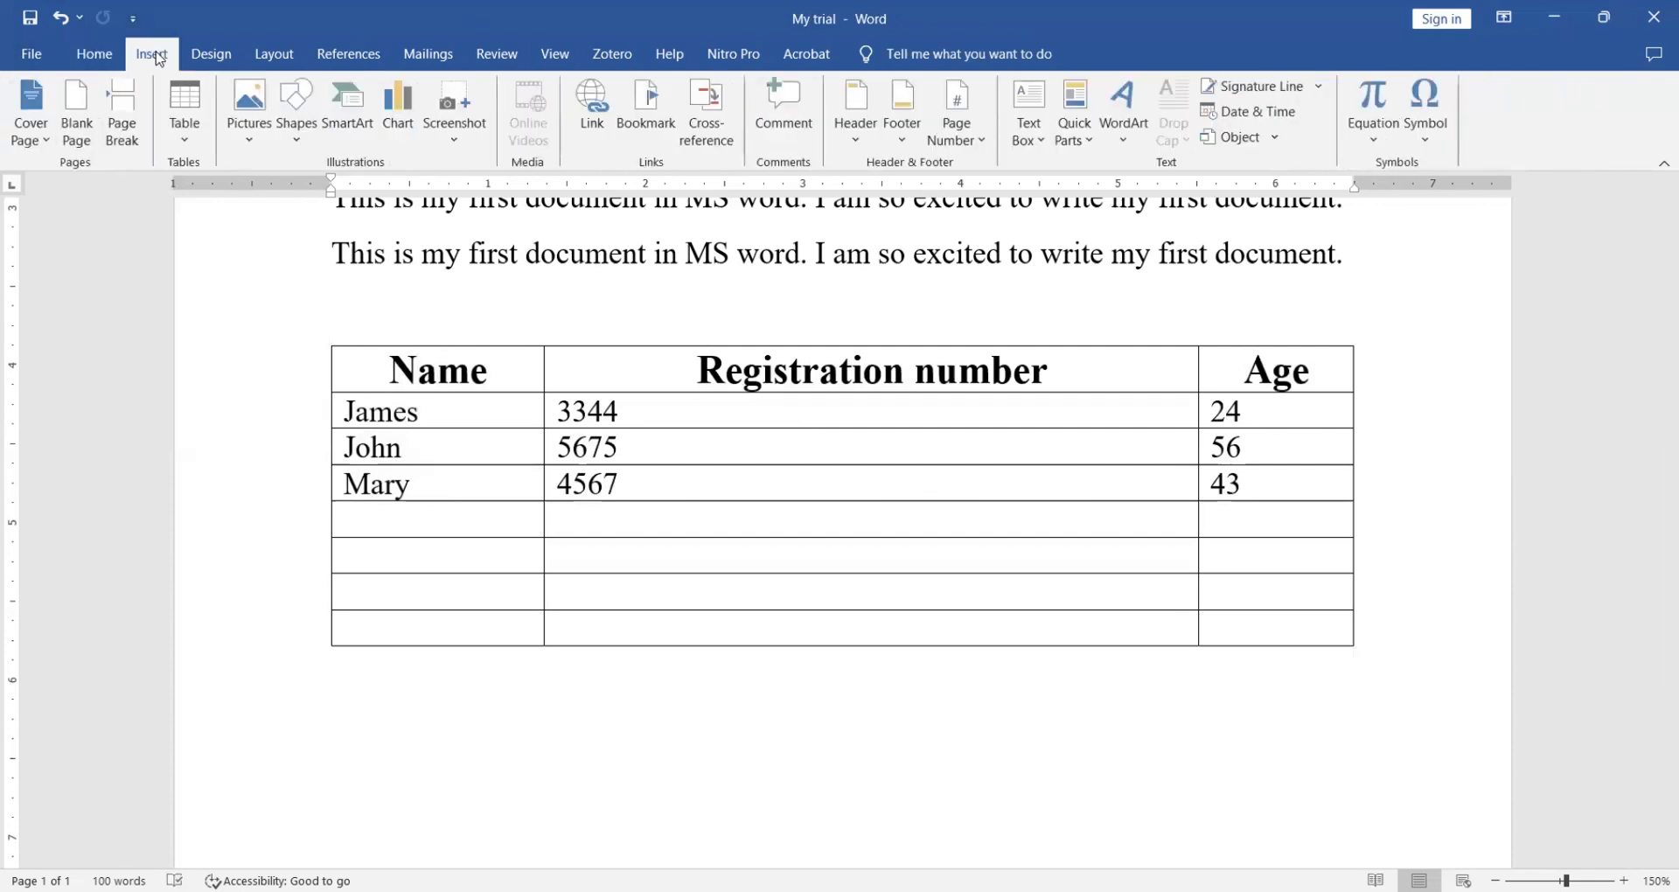
click(381, 714)
click(251, 146)
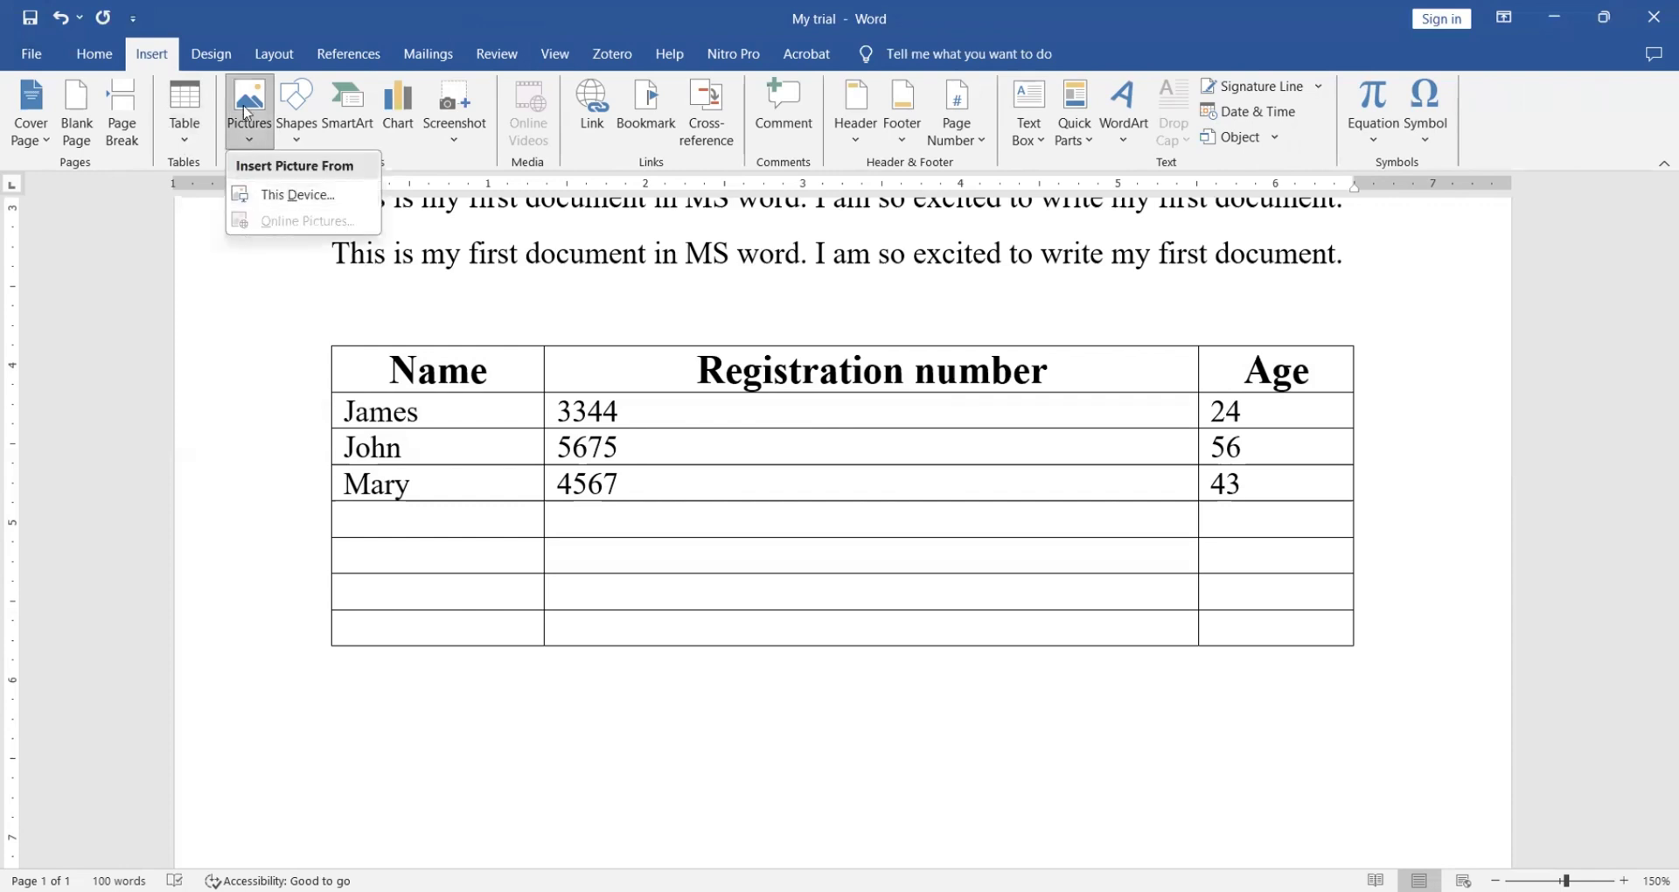
click(248, 112)
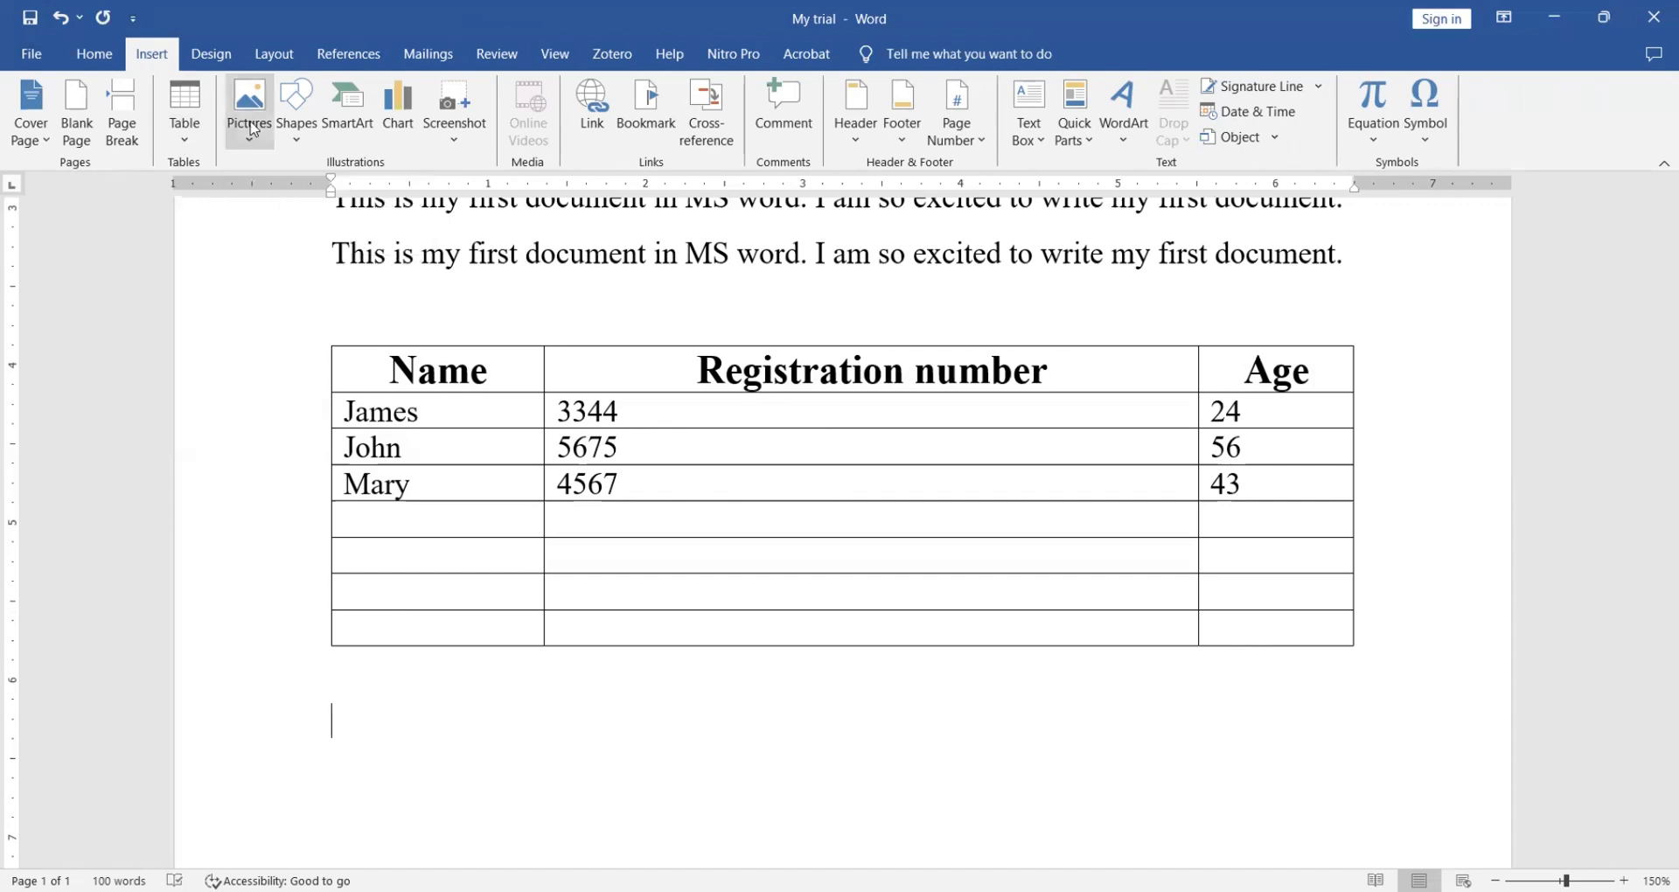
click(251, 129)
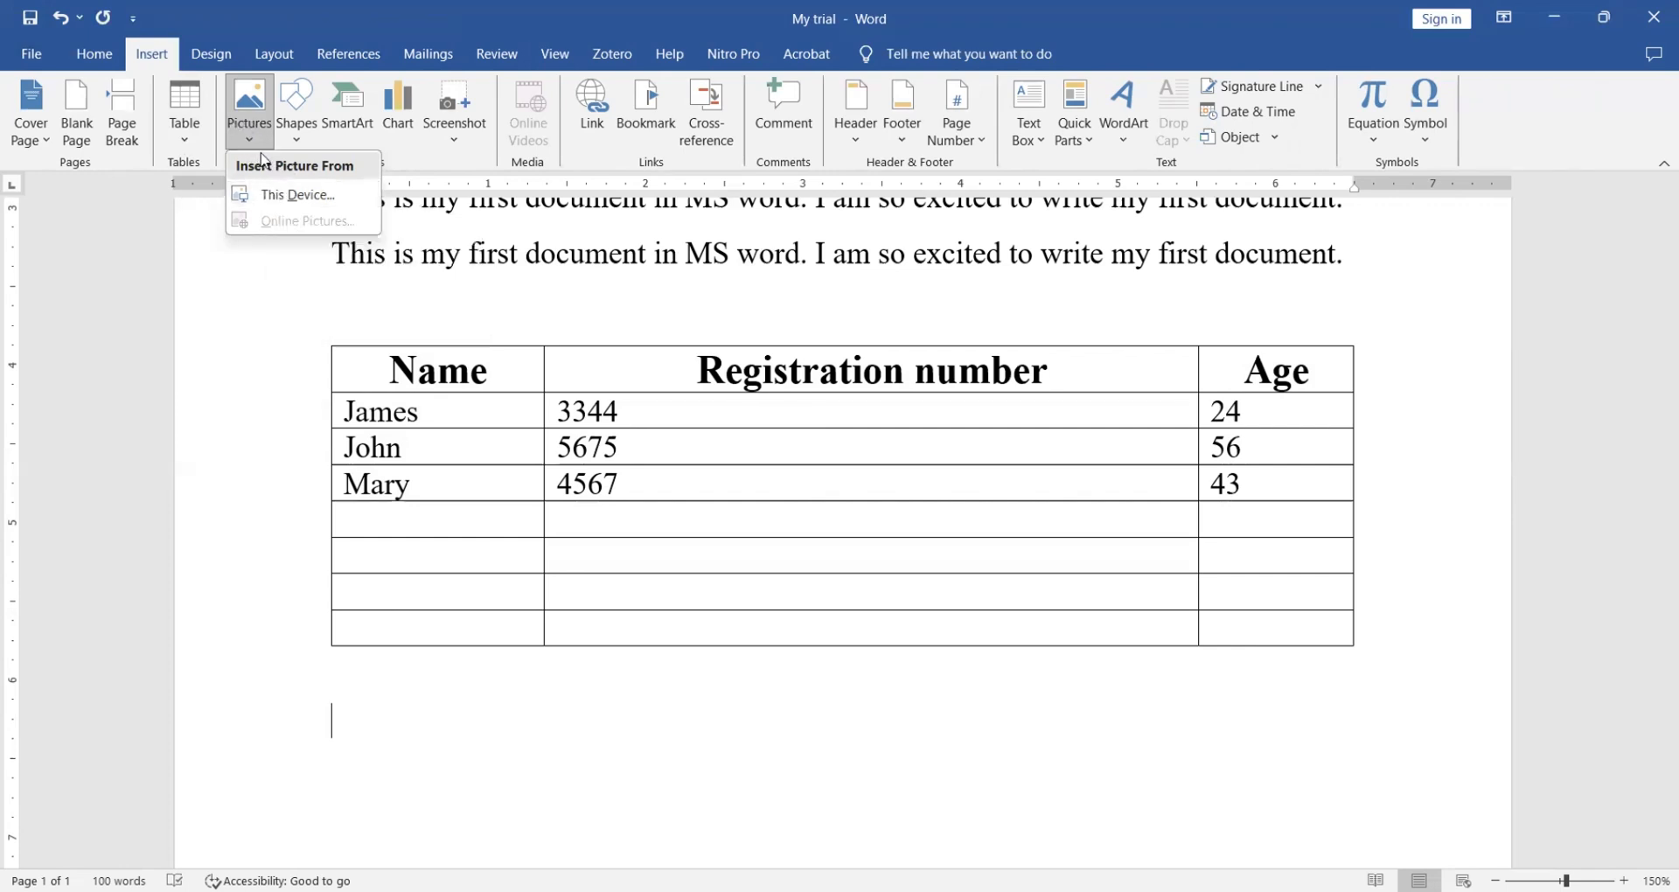
click(283, 195)
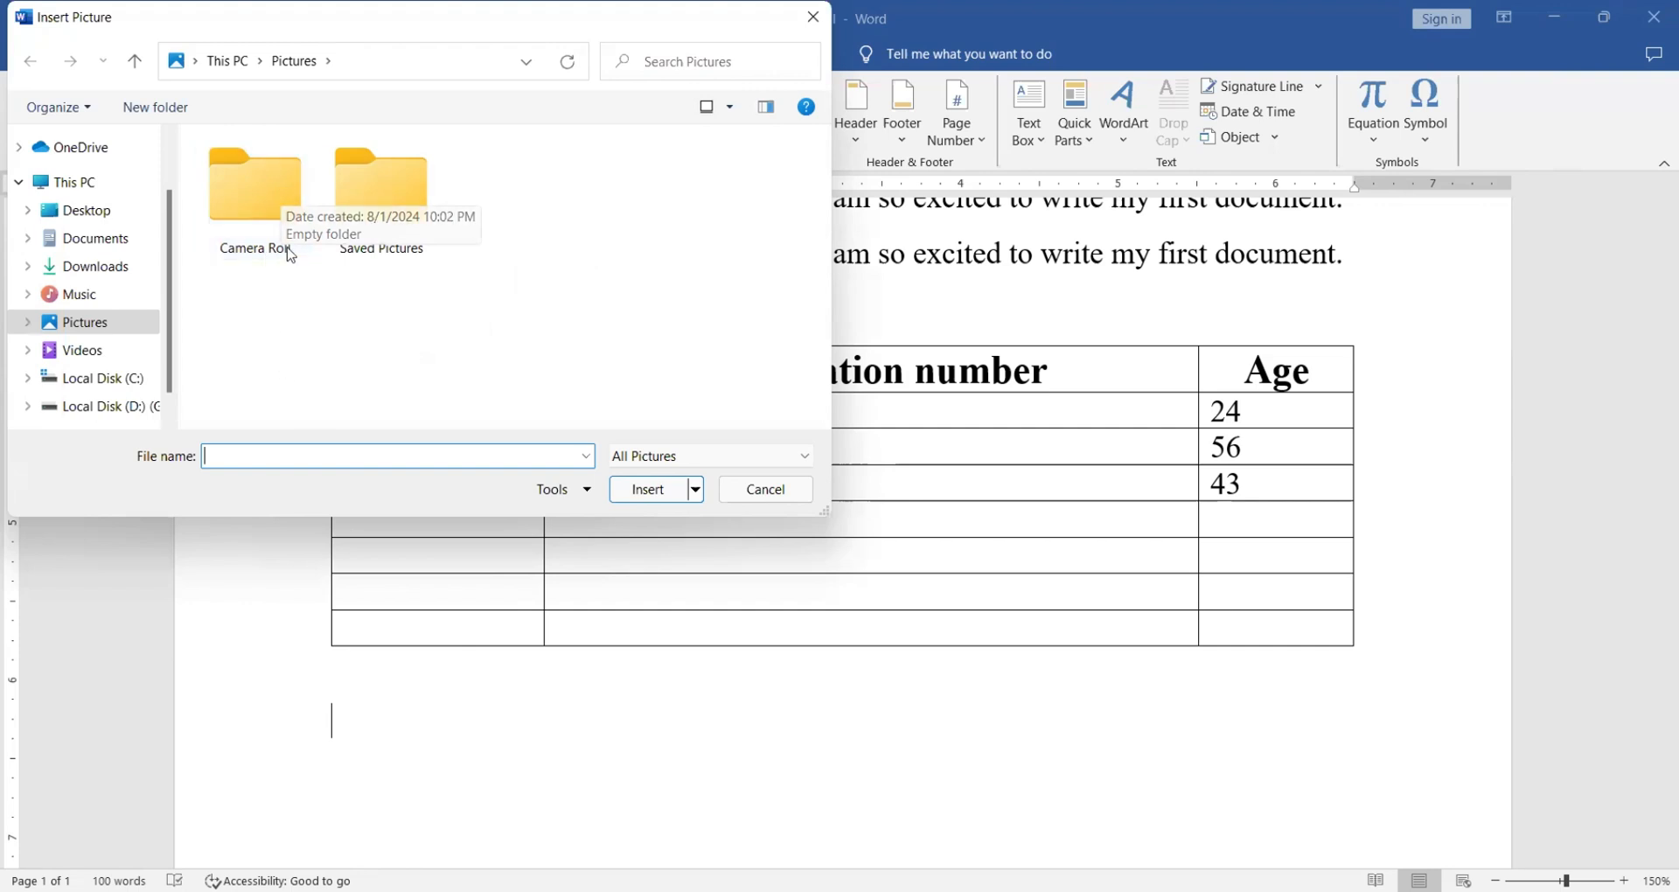
- Find IMG-20241204-WA0008 in Downloads and insert it under the table
double_click(373, 186)
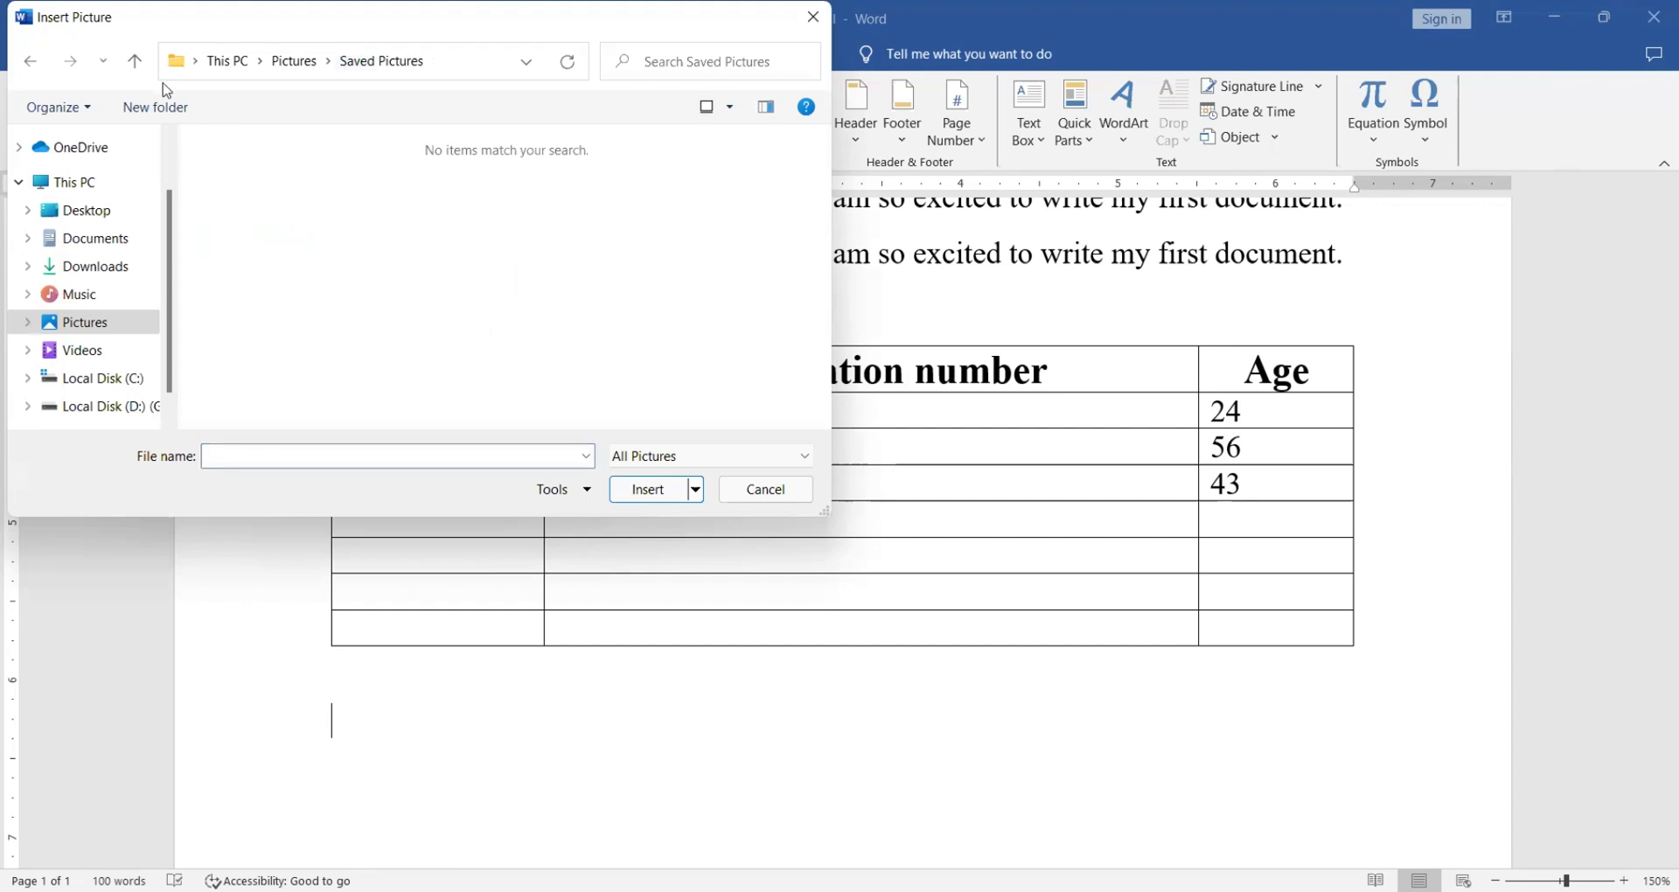
click(135, 60)
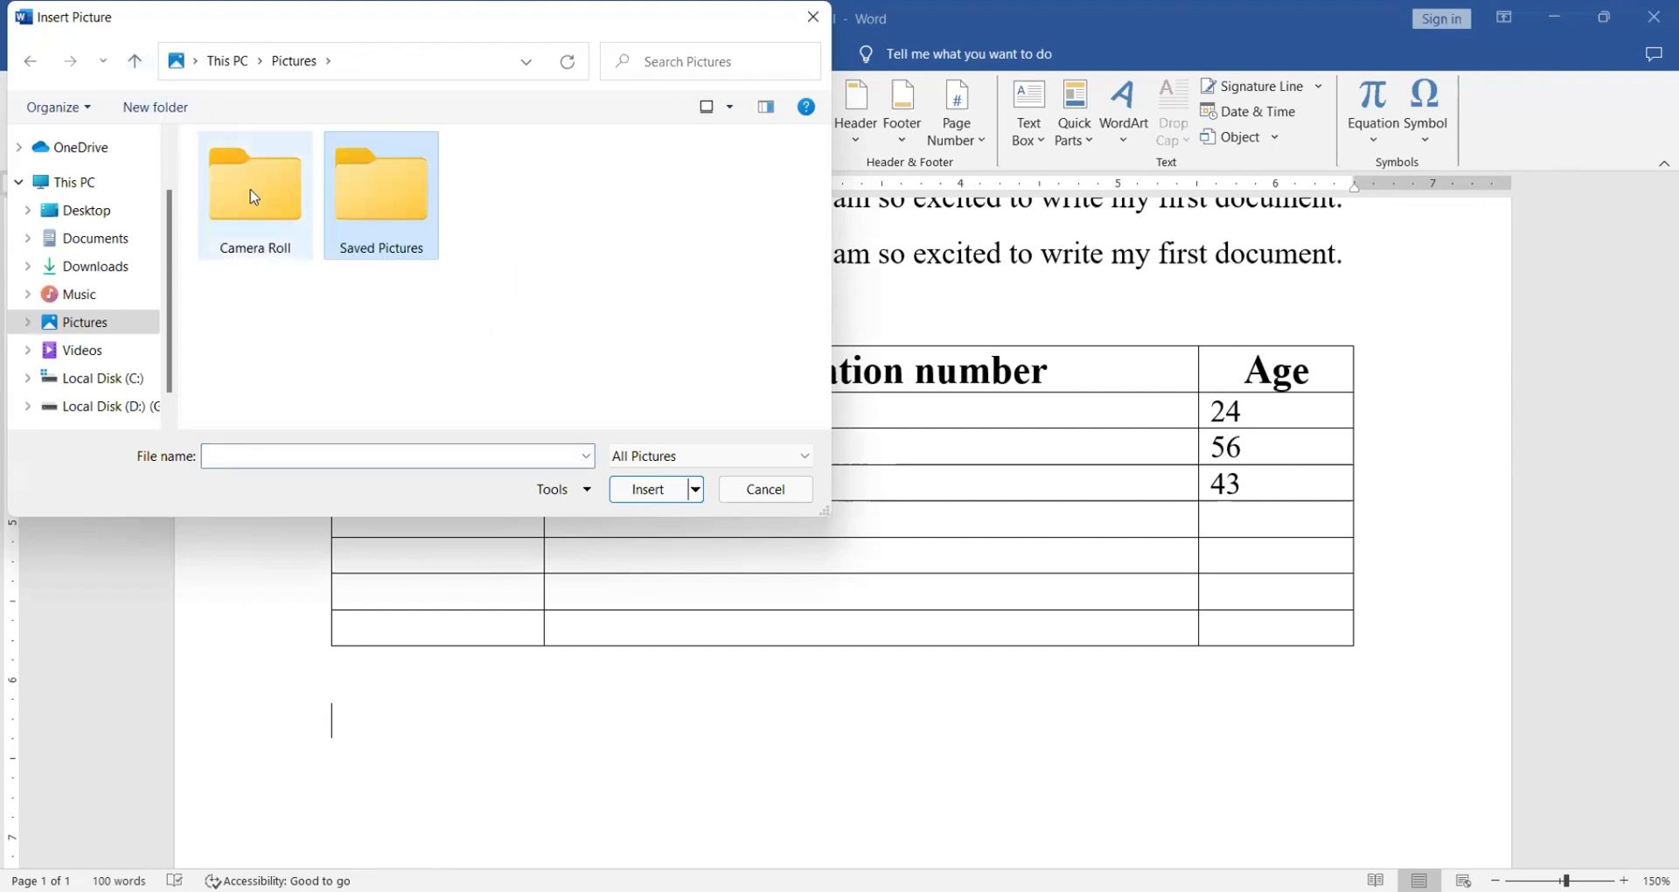
double_click(250, 194)
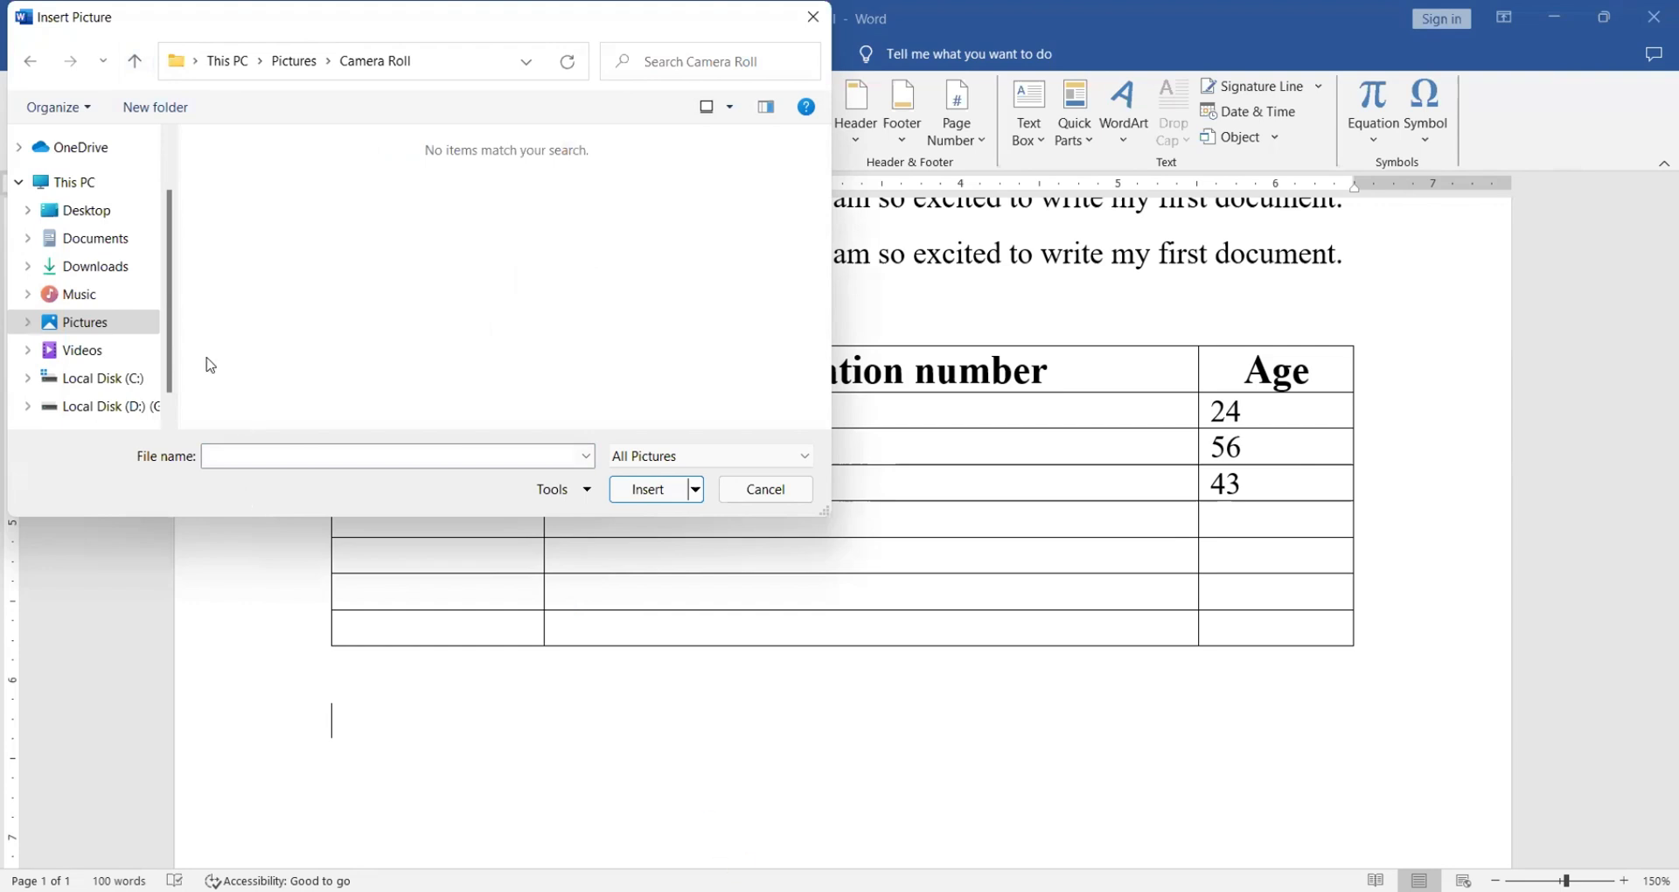
click(103, 267)
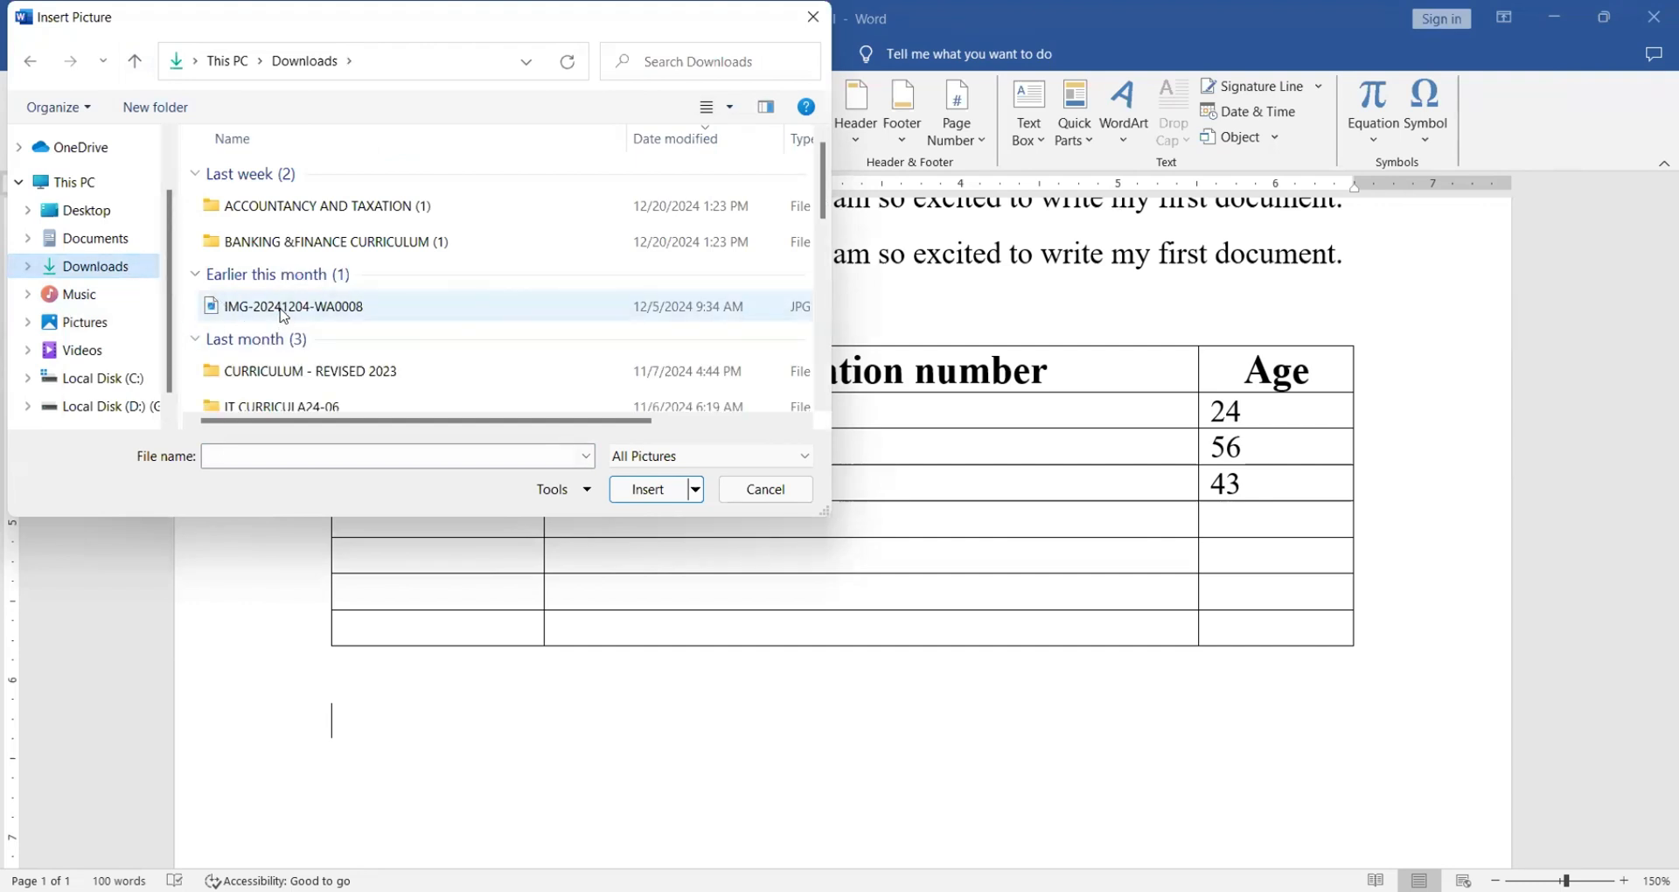
click(288, 308)
double_click(297, 308)
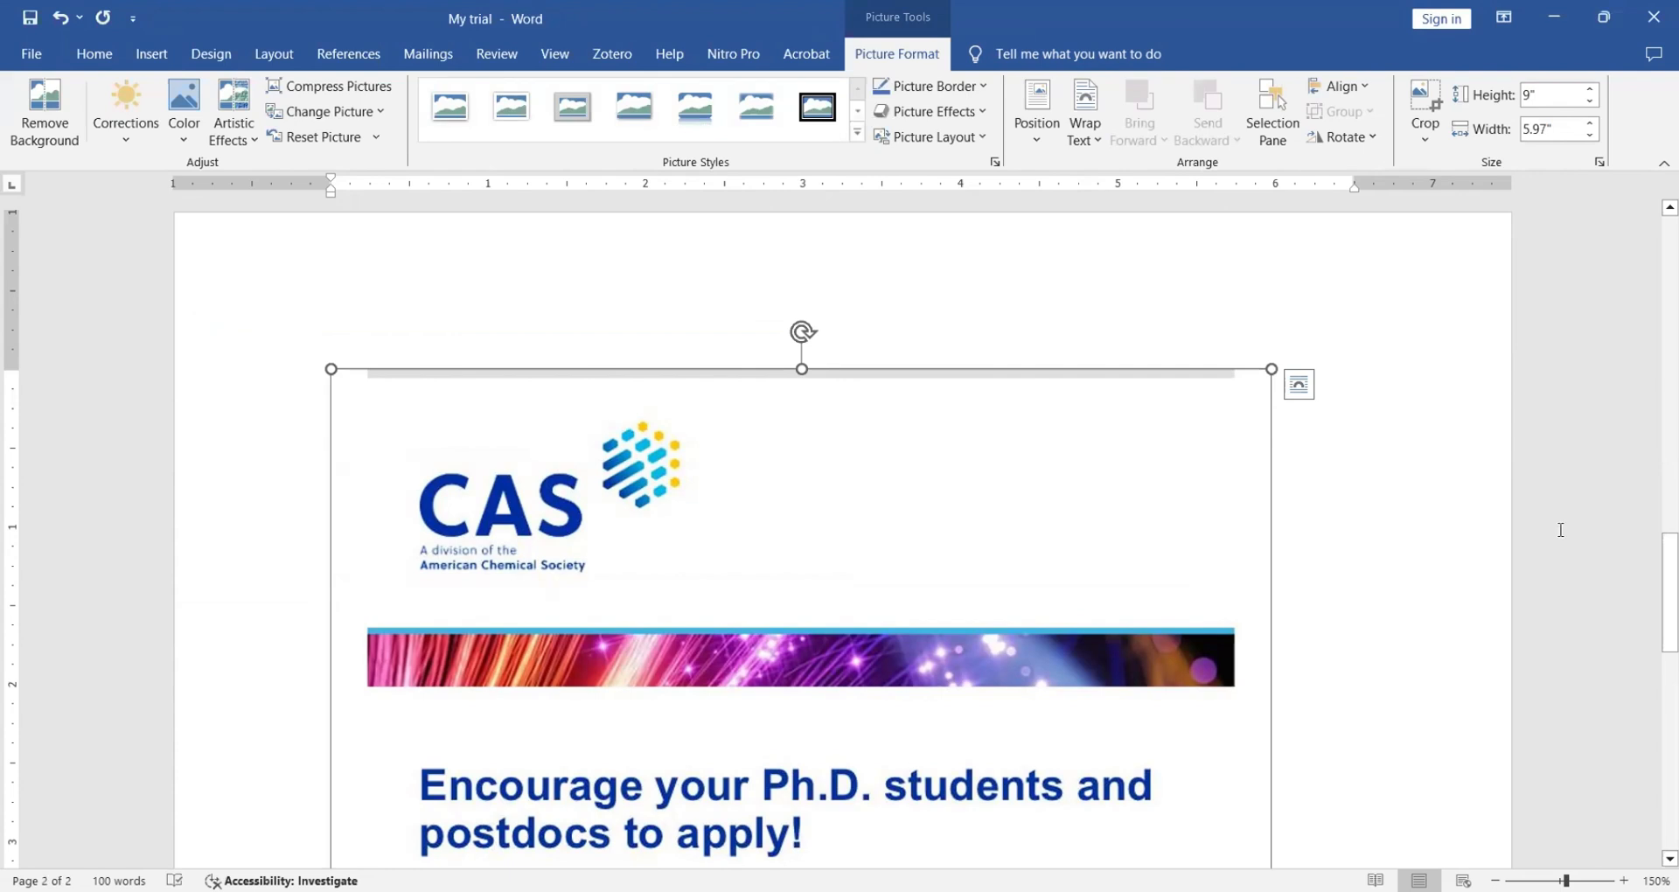
- Resize the CAS picture by its corner handle to 6.76" by 4.48"
drag(1660, 581, 1655, 795)
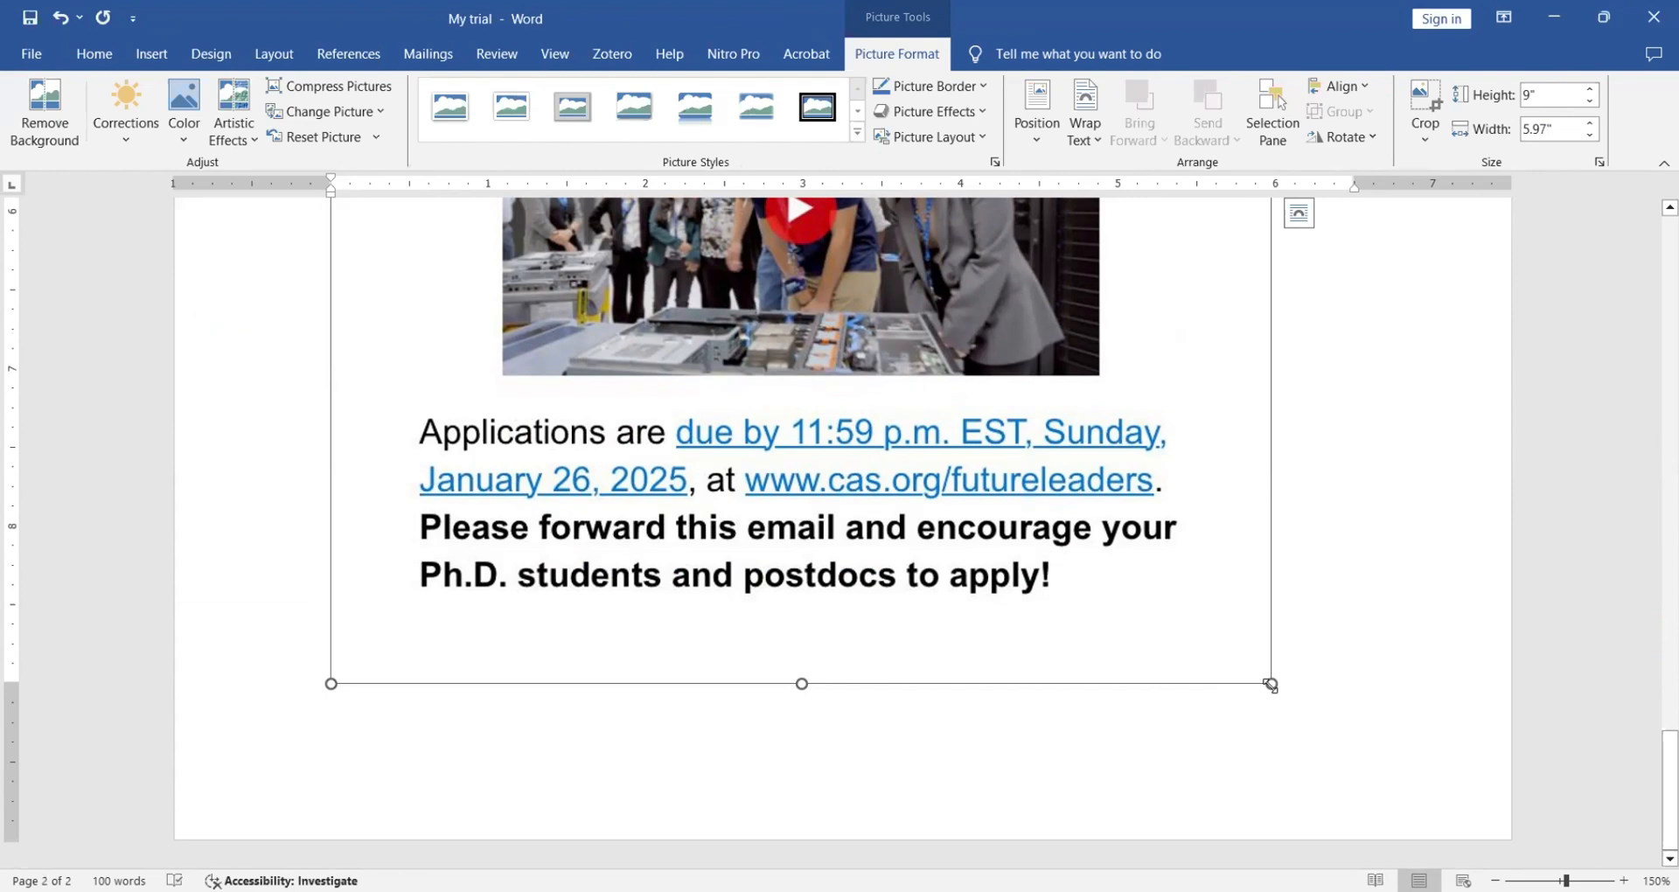
drag(1271, 684, 1138, 517)
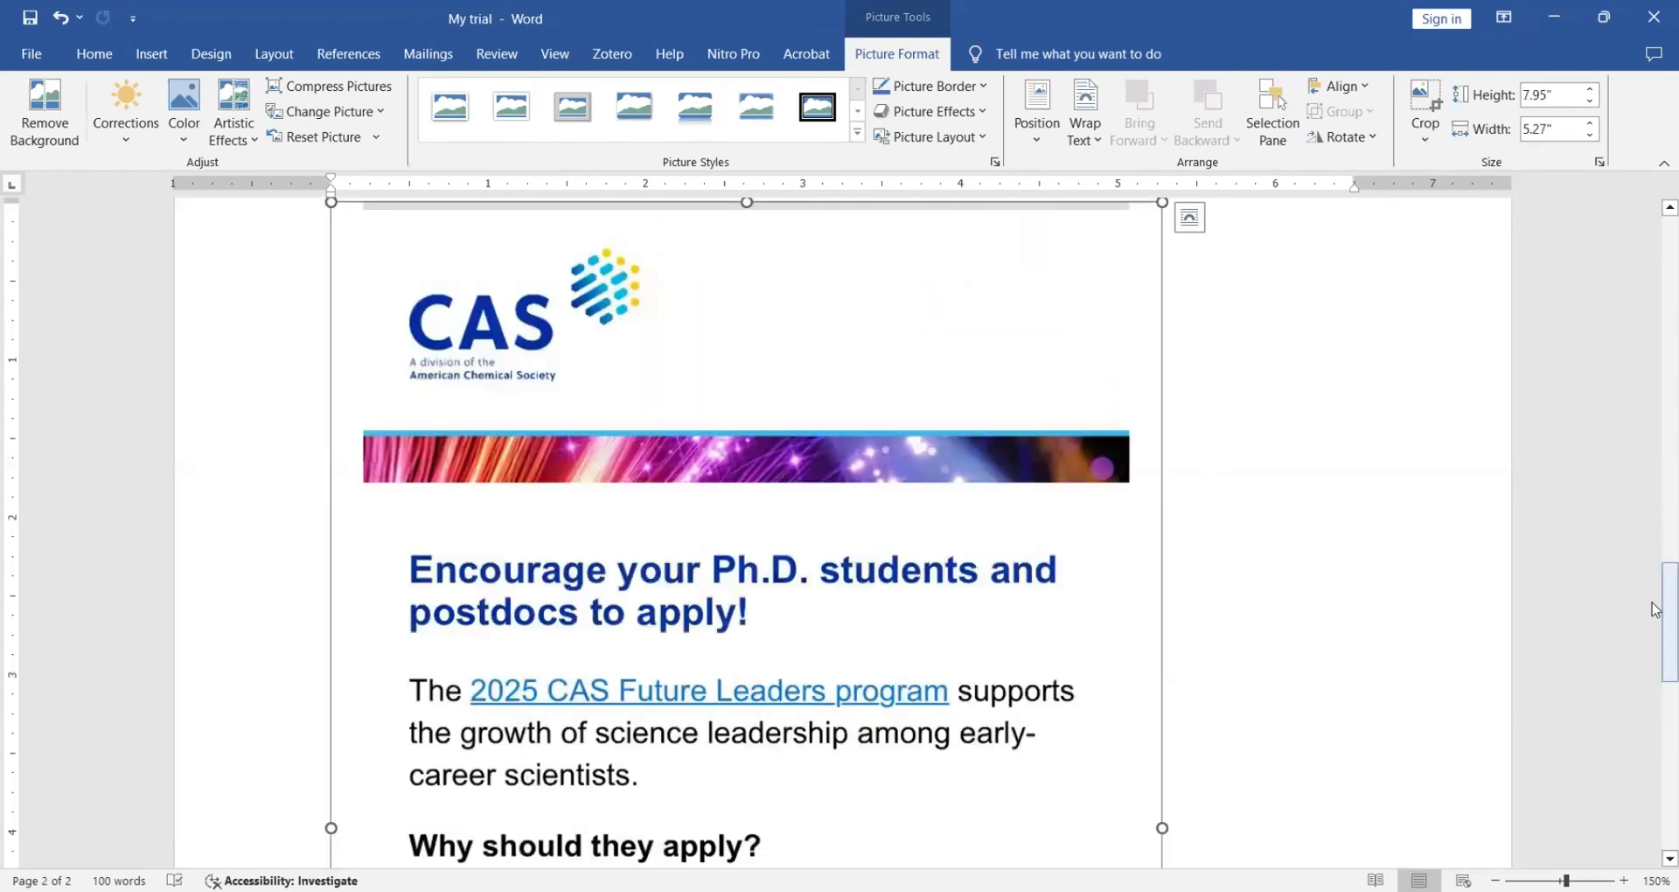
drag(1656, 610, 1656, 786)
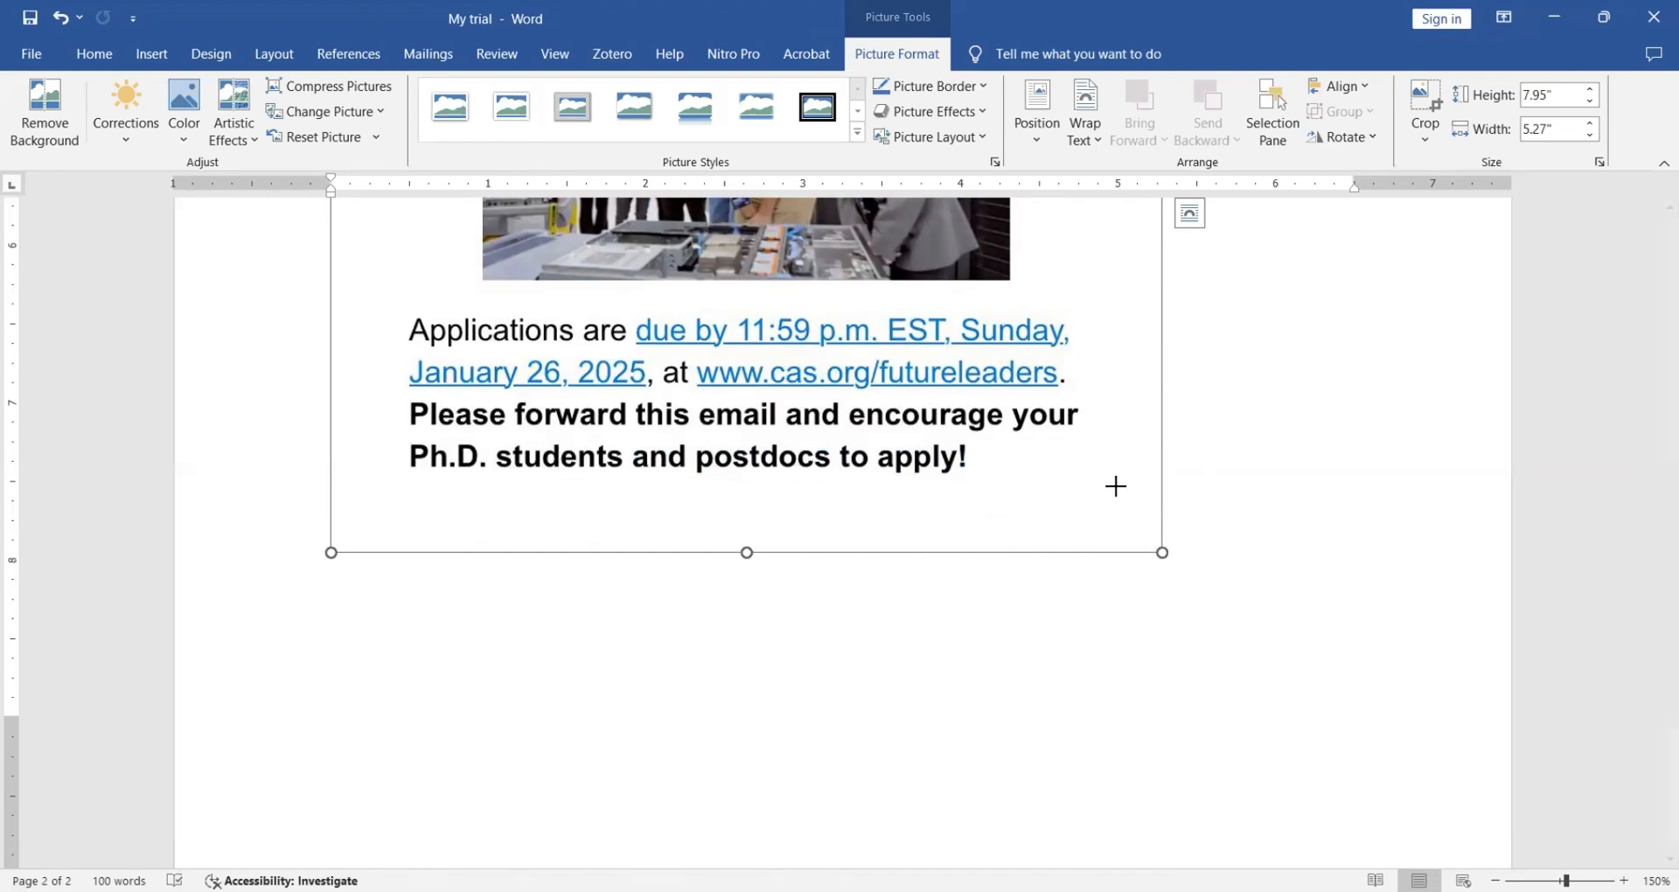
drag(1116, 485, 935, 224)
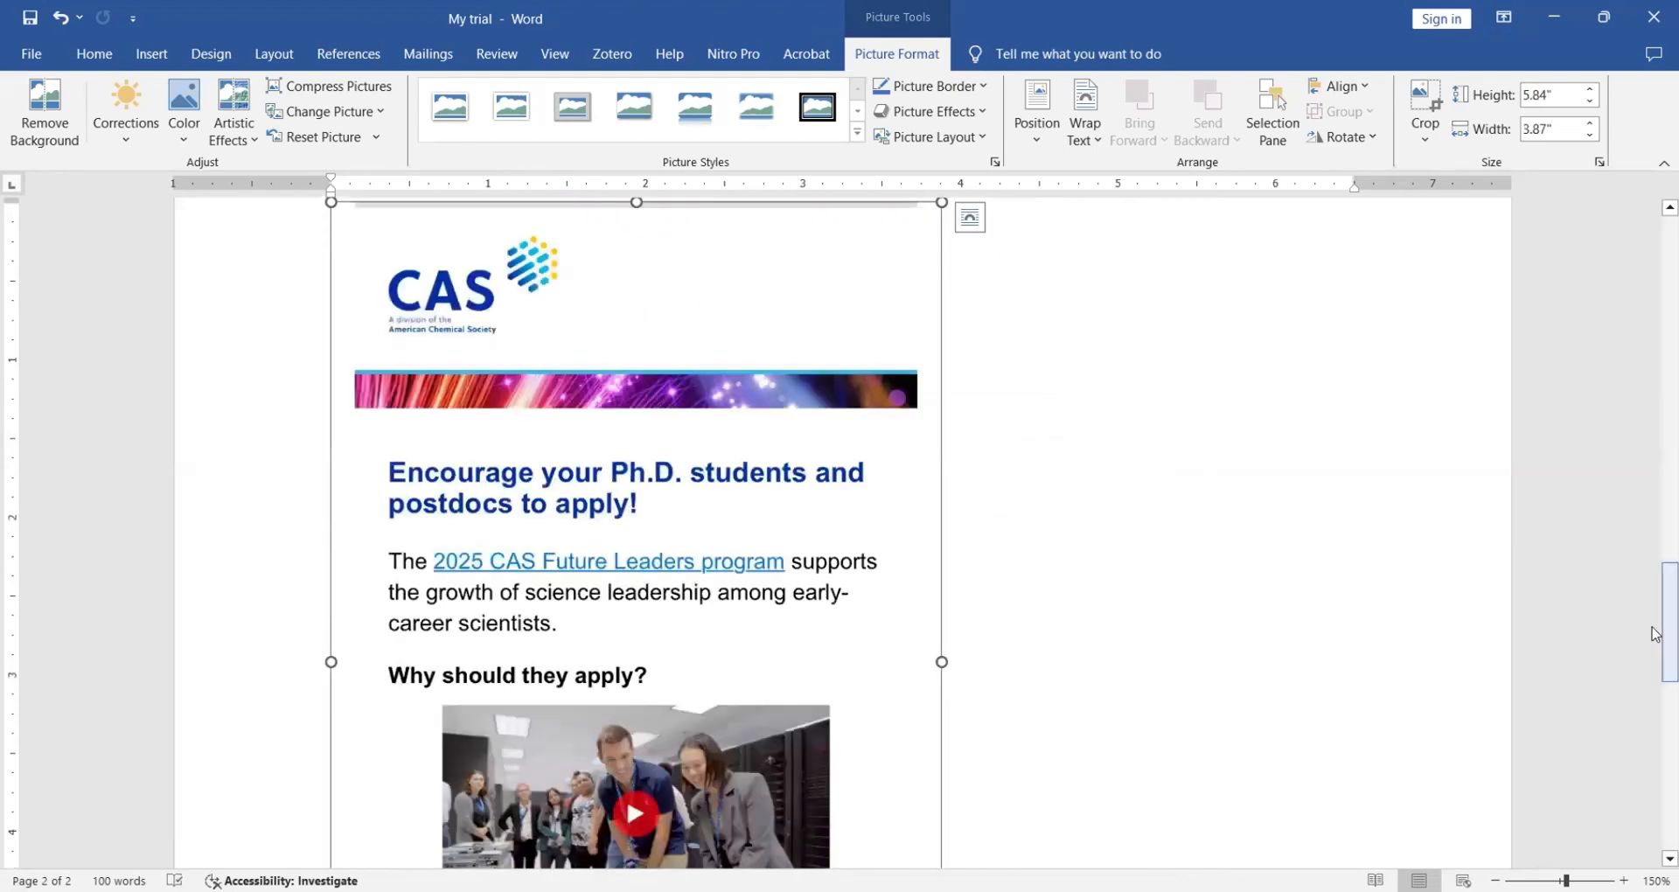
drag(1655, 628, 1648, 775)
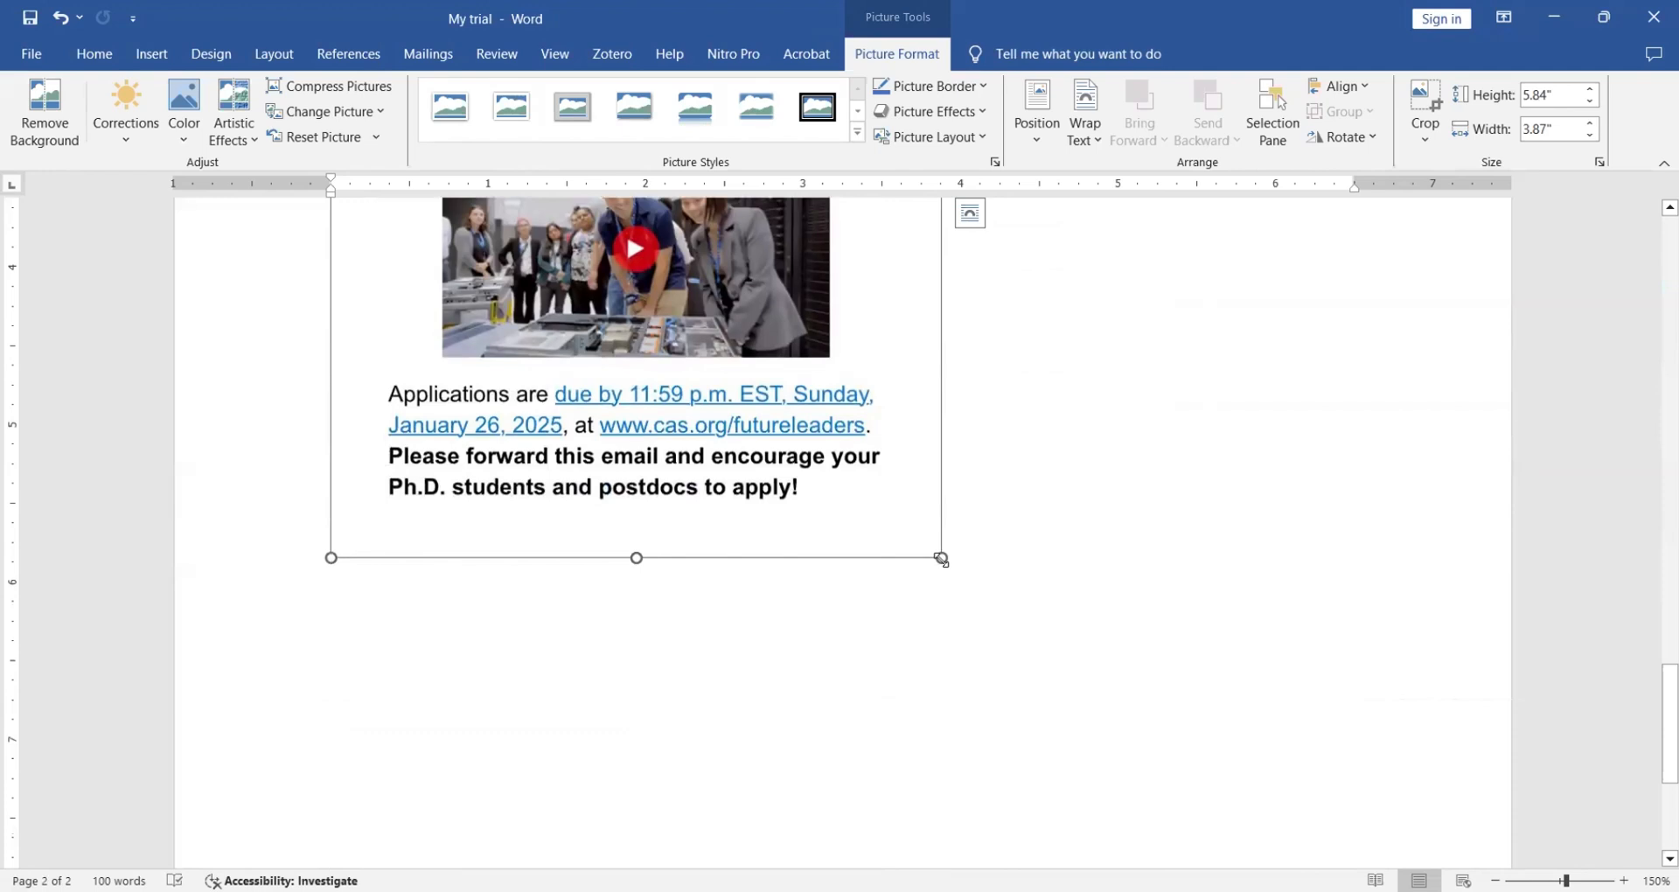
drag(941, 559, 1303, 826)
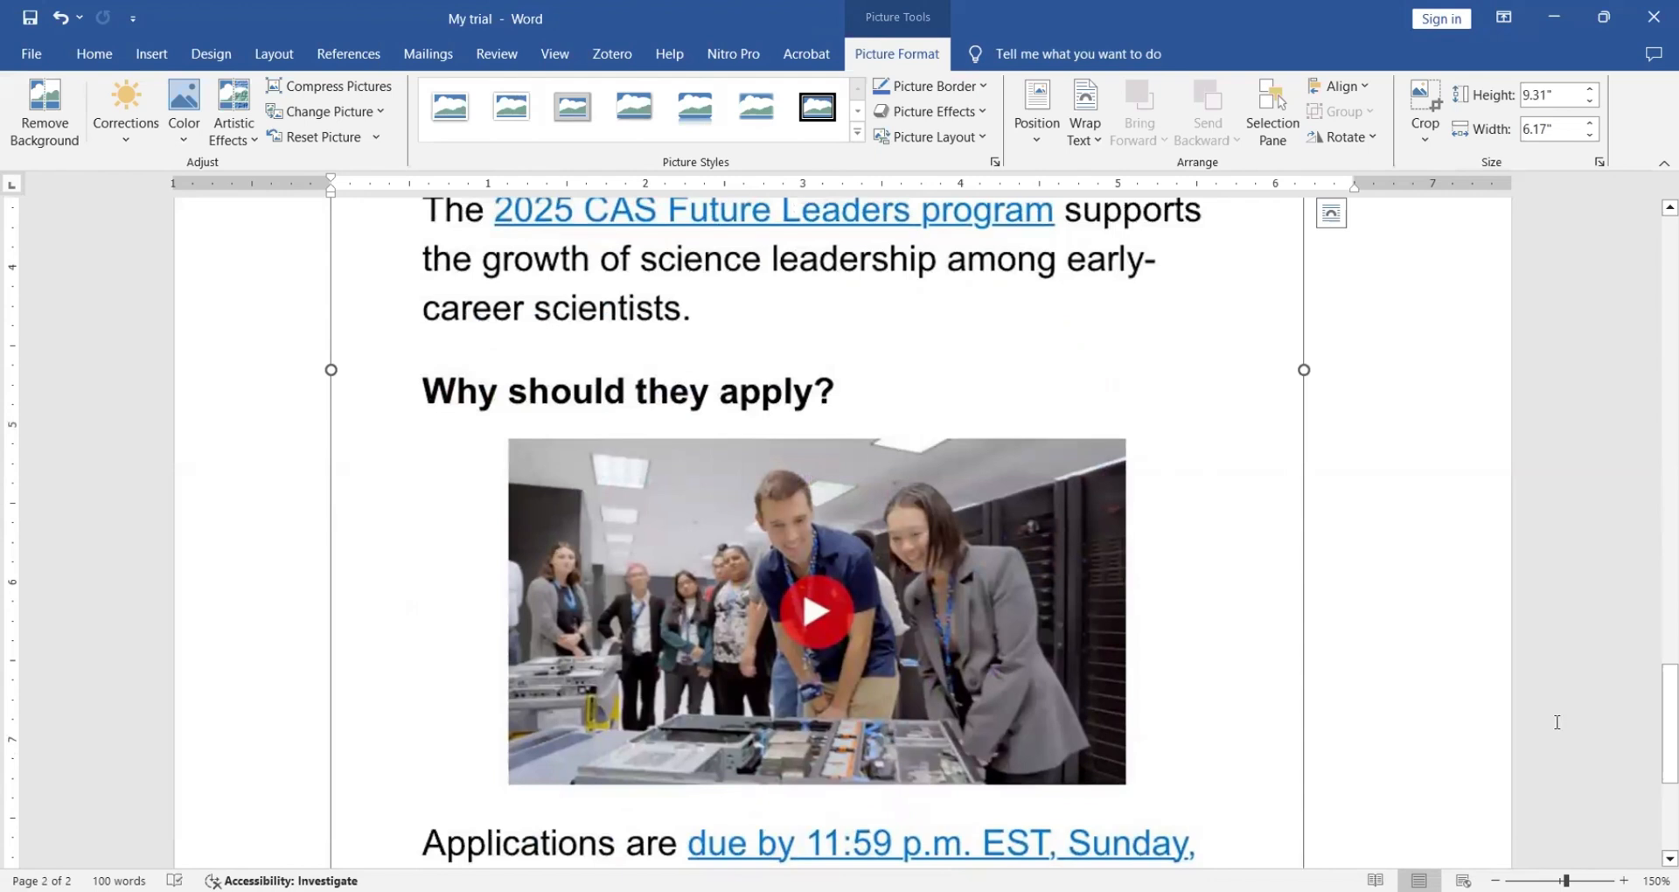
drag(1653, 705, 1655, 770)
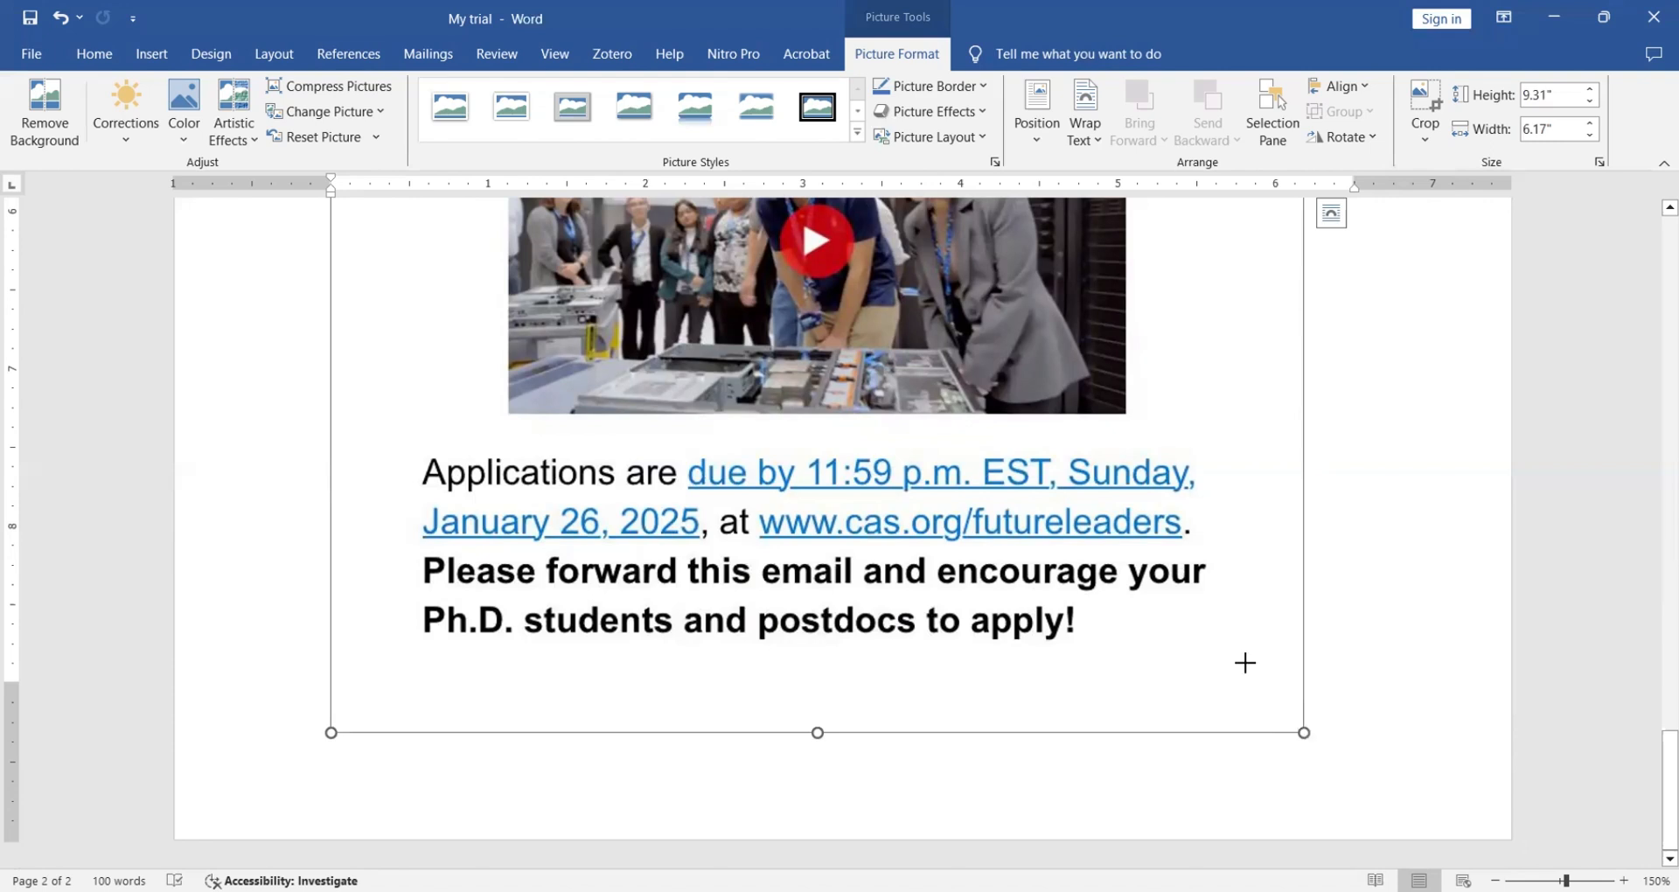
drag(1245, 663, 997, 331)
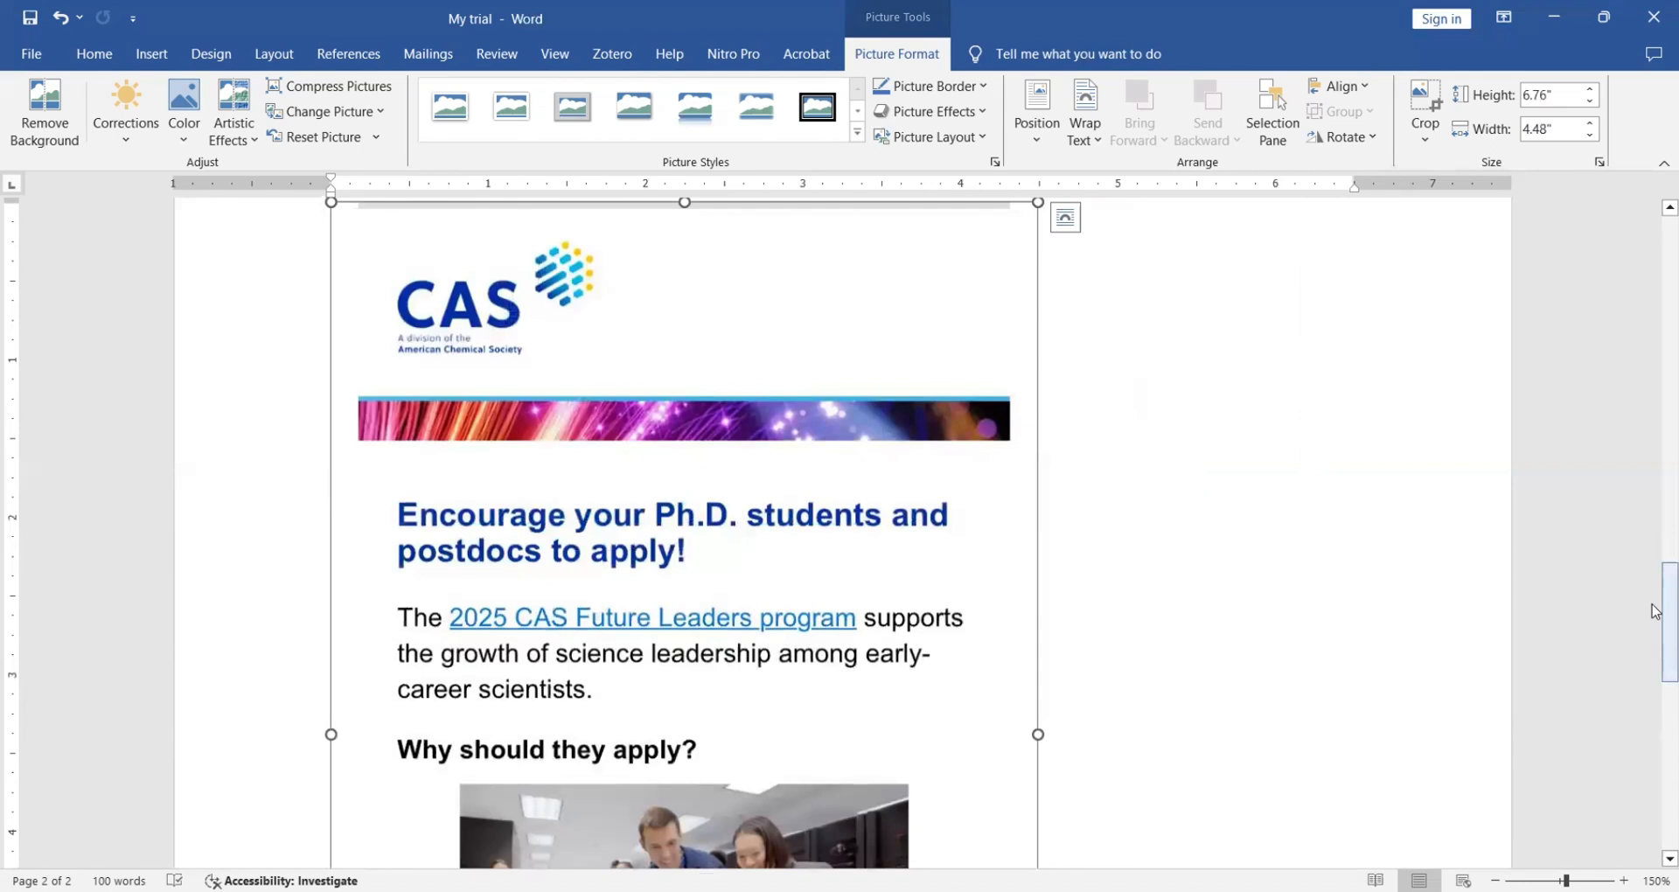
drag(1656, 611, 1630, 527)
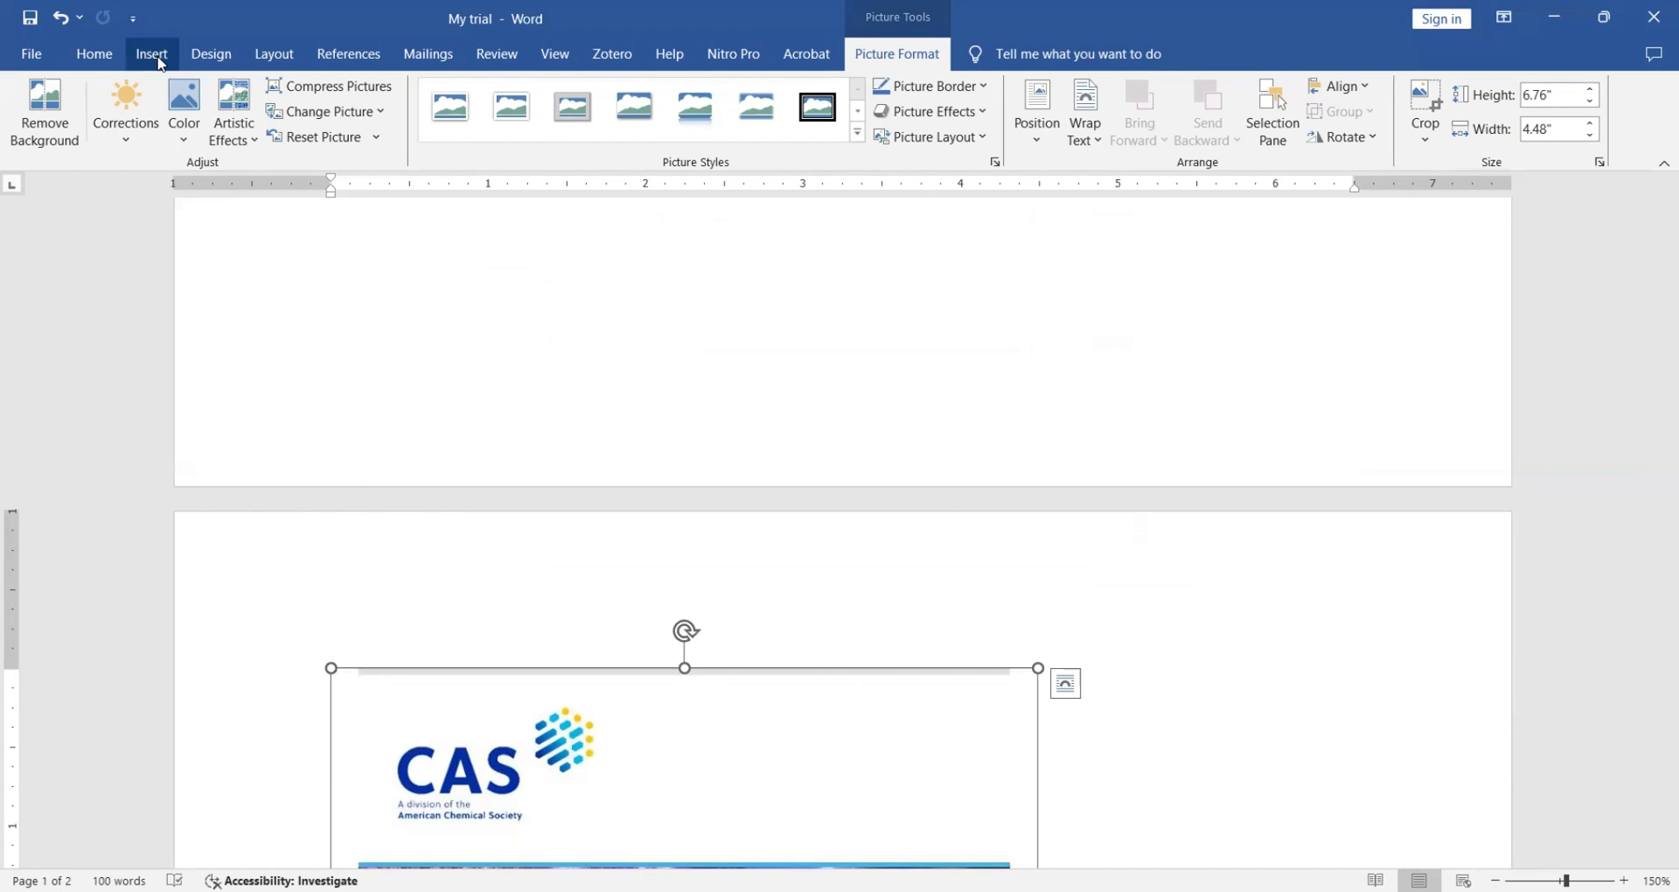
- Draw a blue Oval shape, about 0.32" by 1.48", below the picture
click(151, 54)
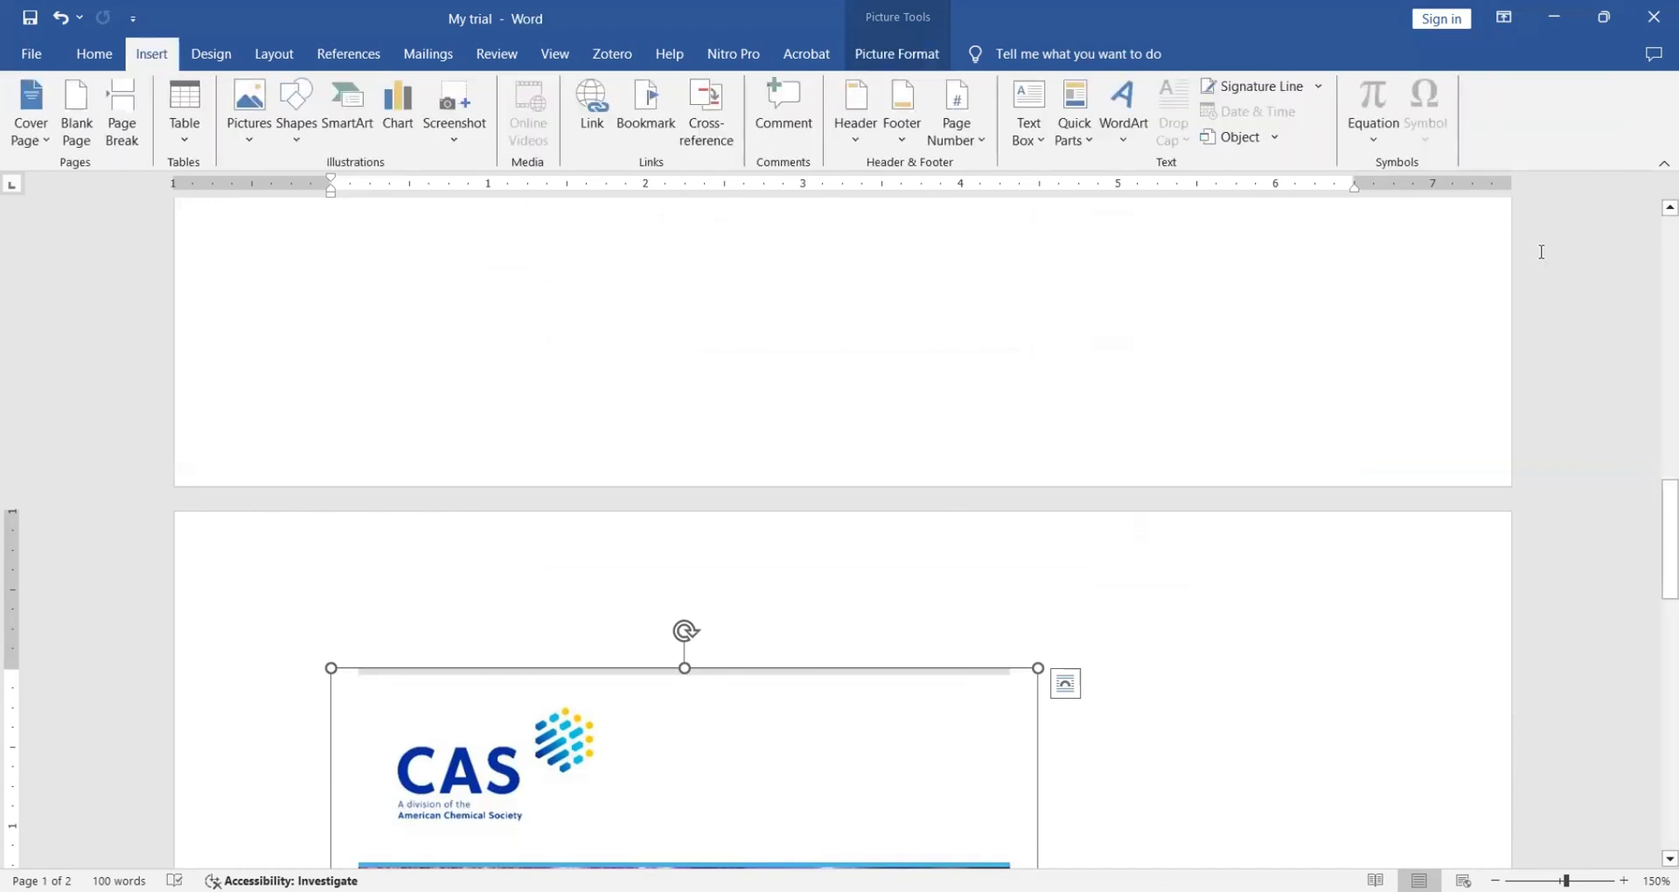
drag(1656, 528, 1661, 796)
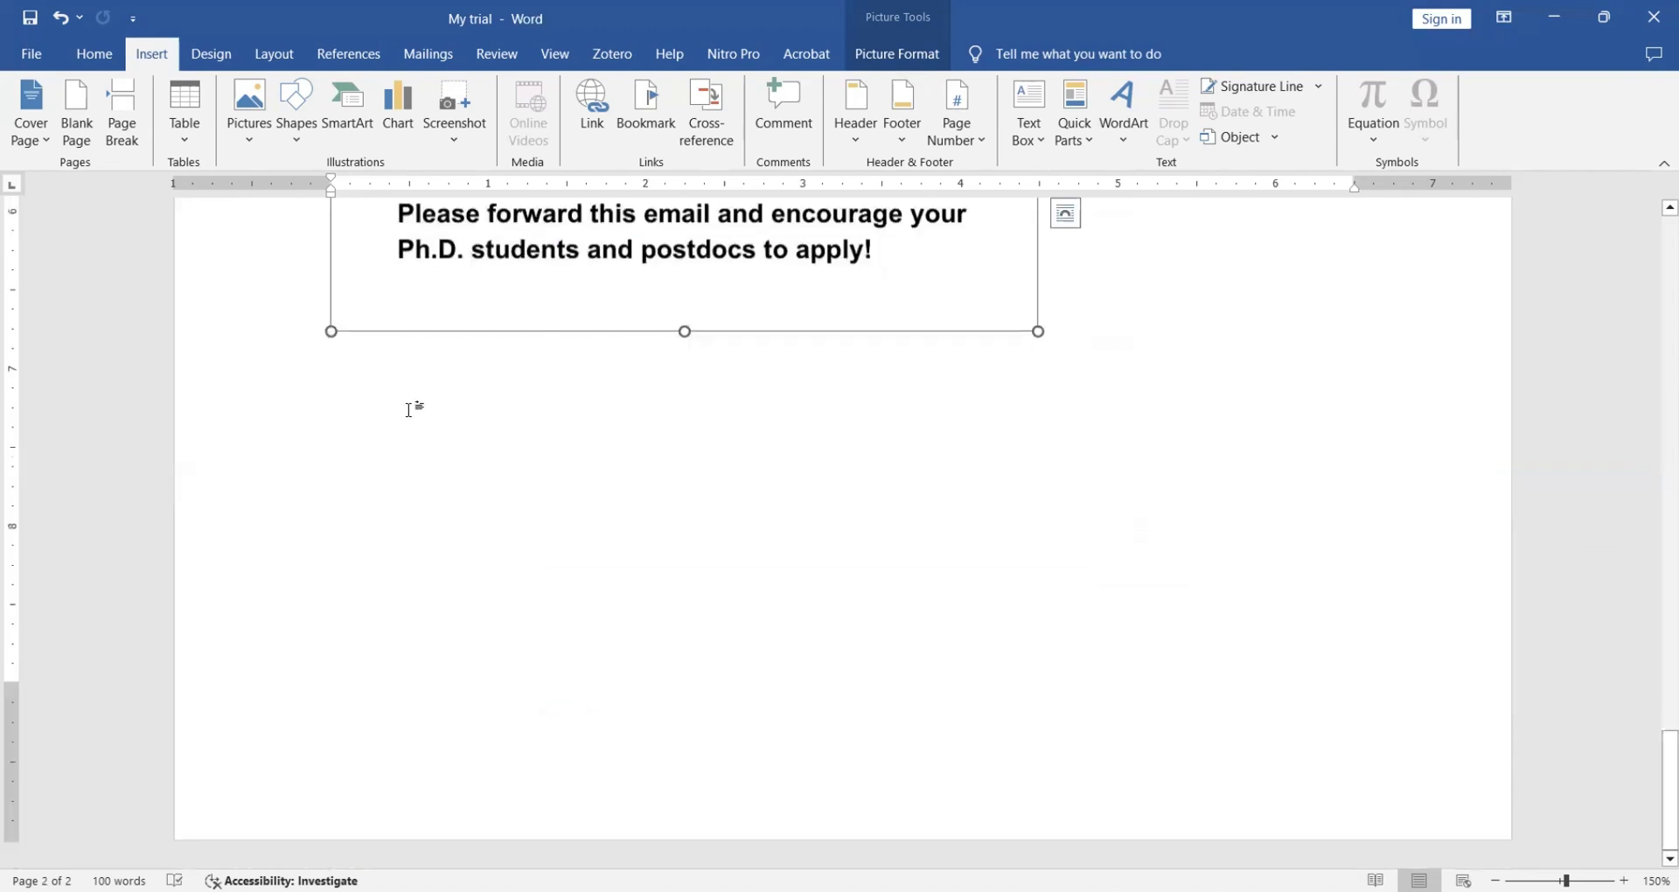
click(408, 410)
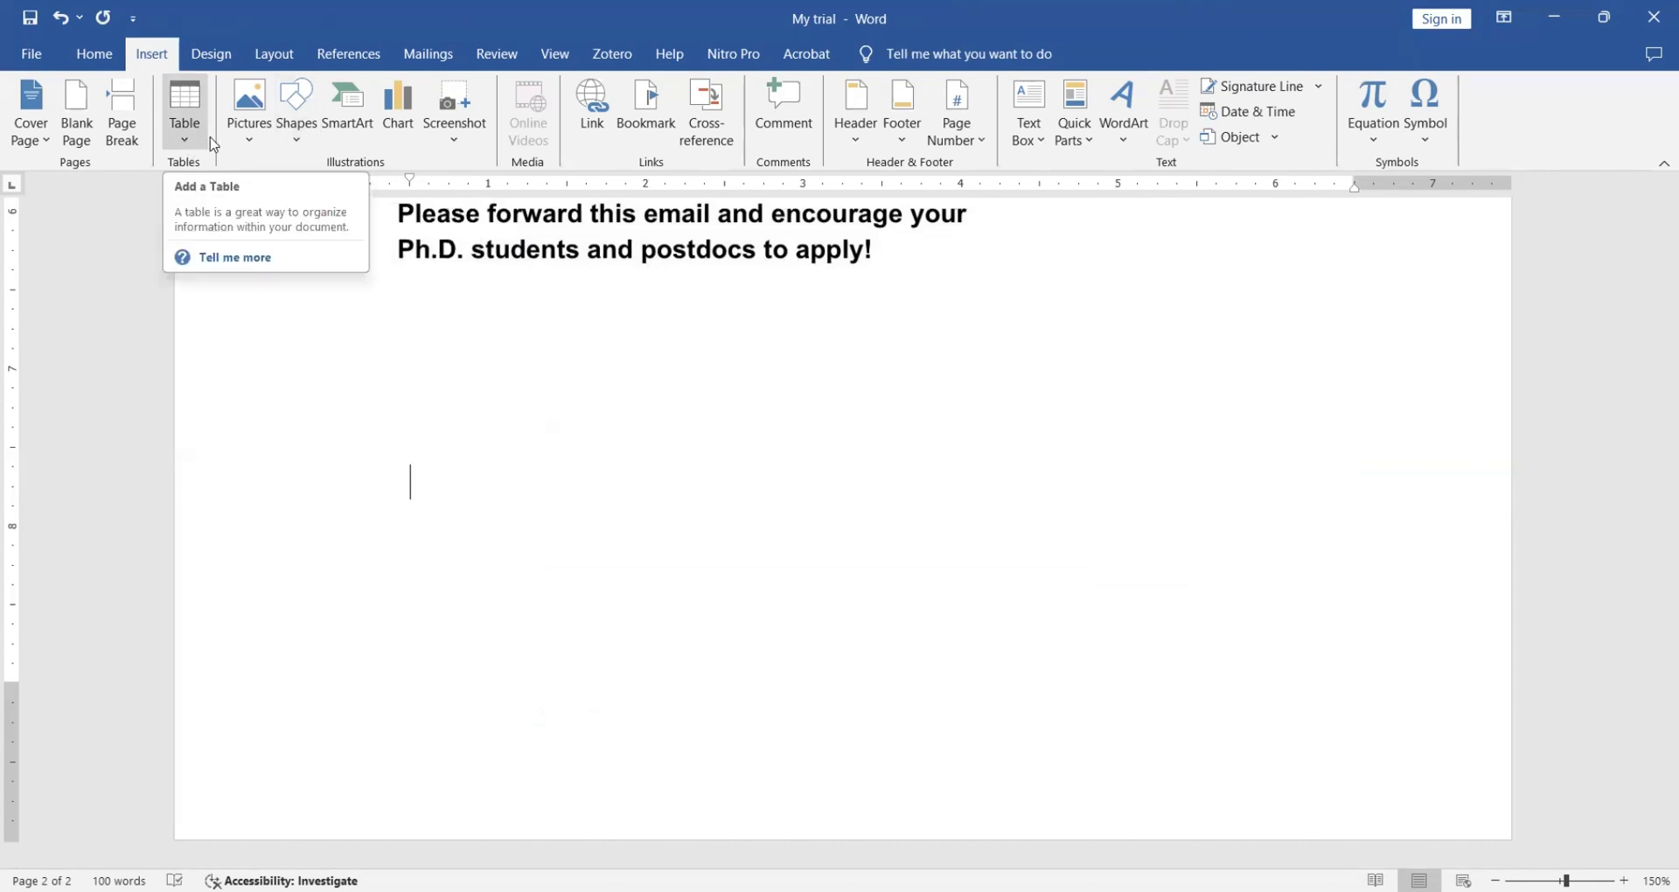
click(301, 142)
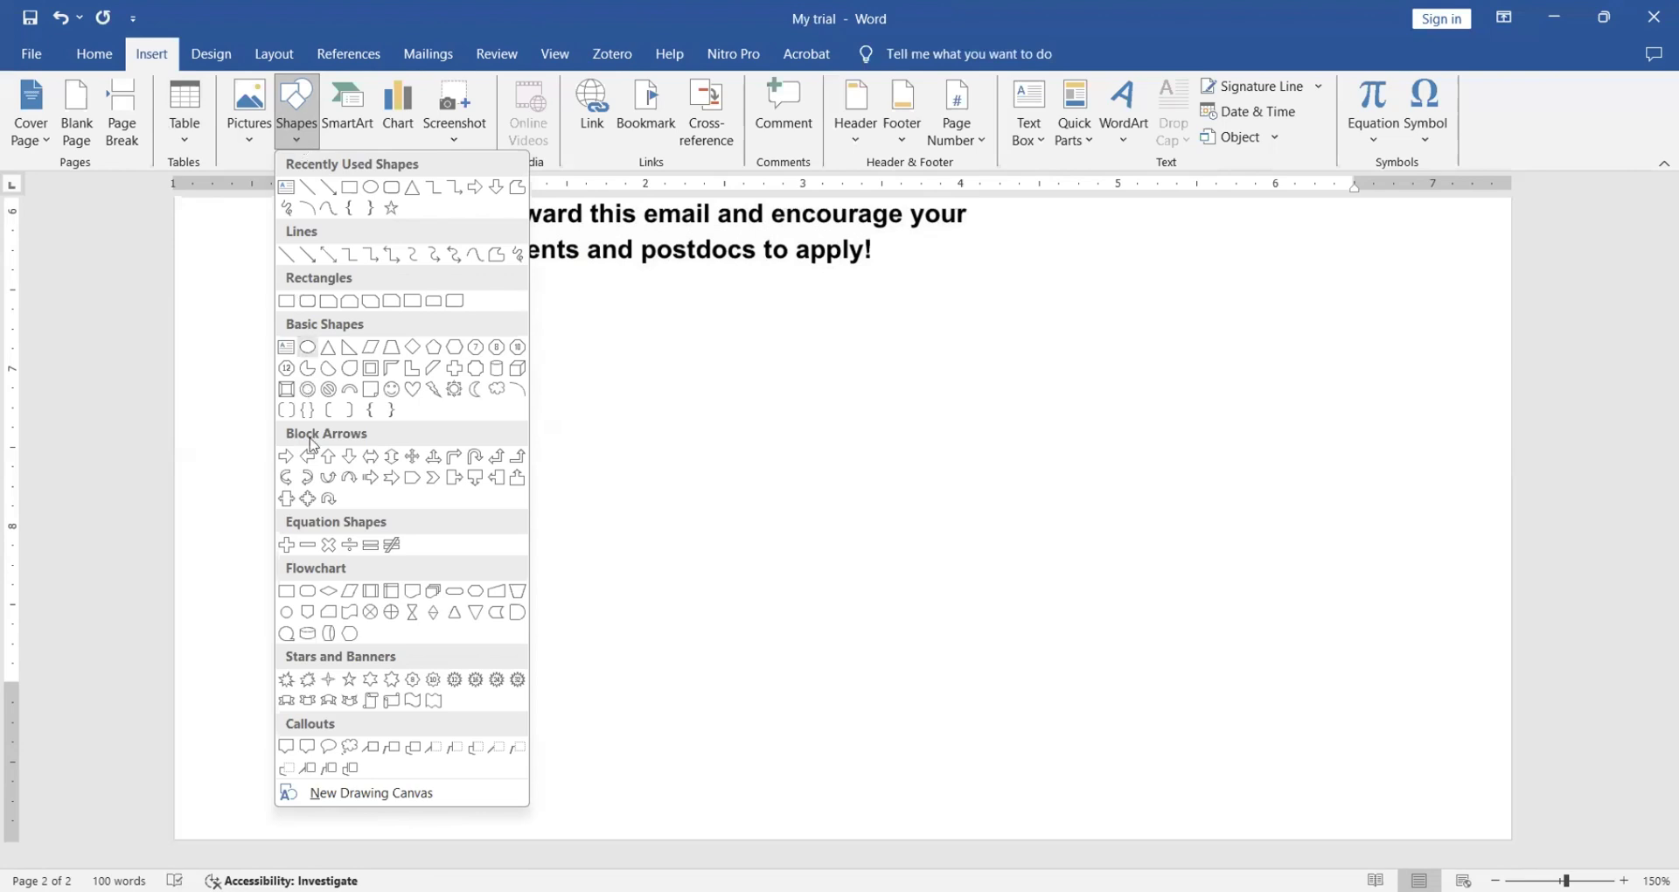
click(308, 348)
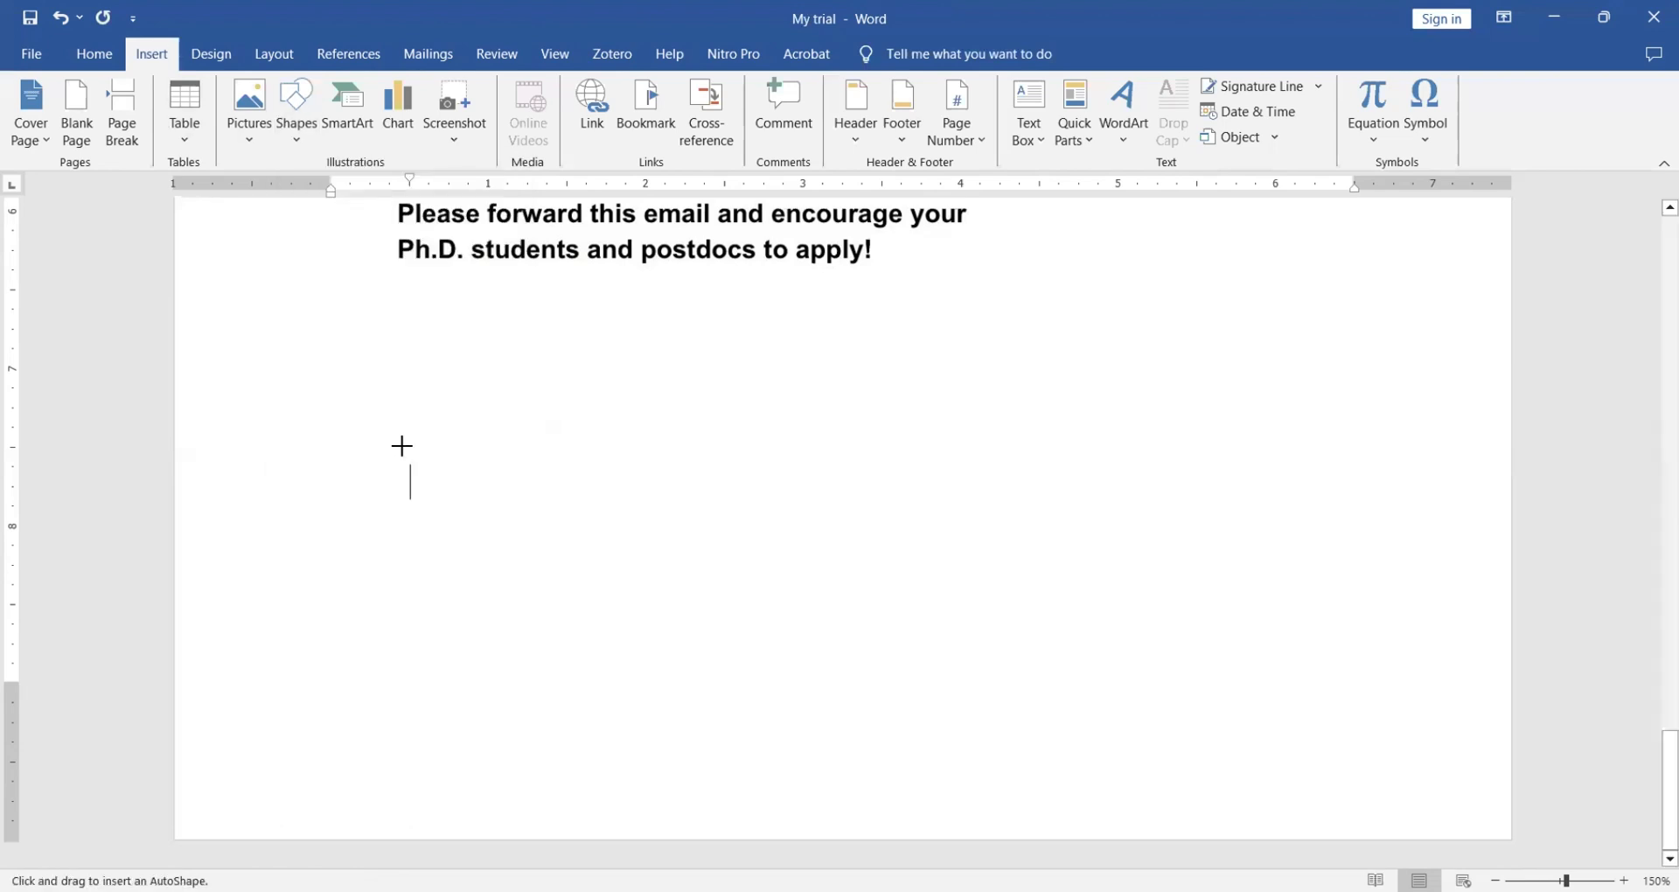
drag(410, 467, 644, 519)
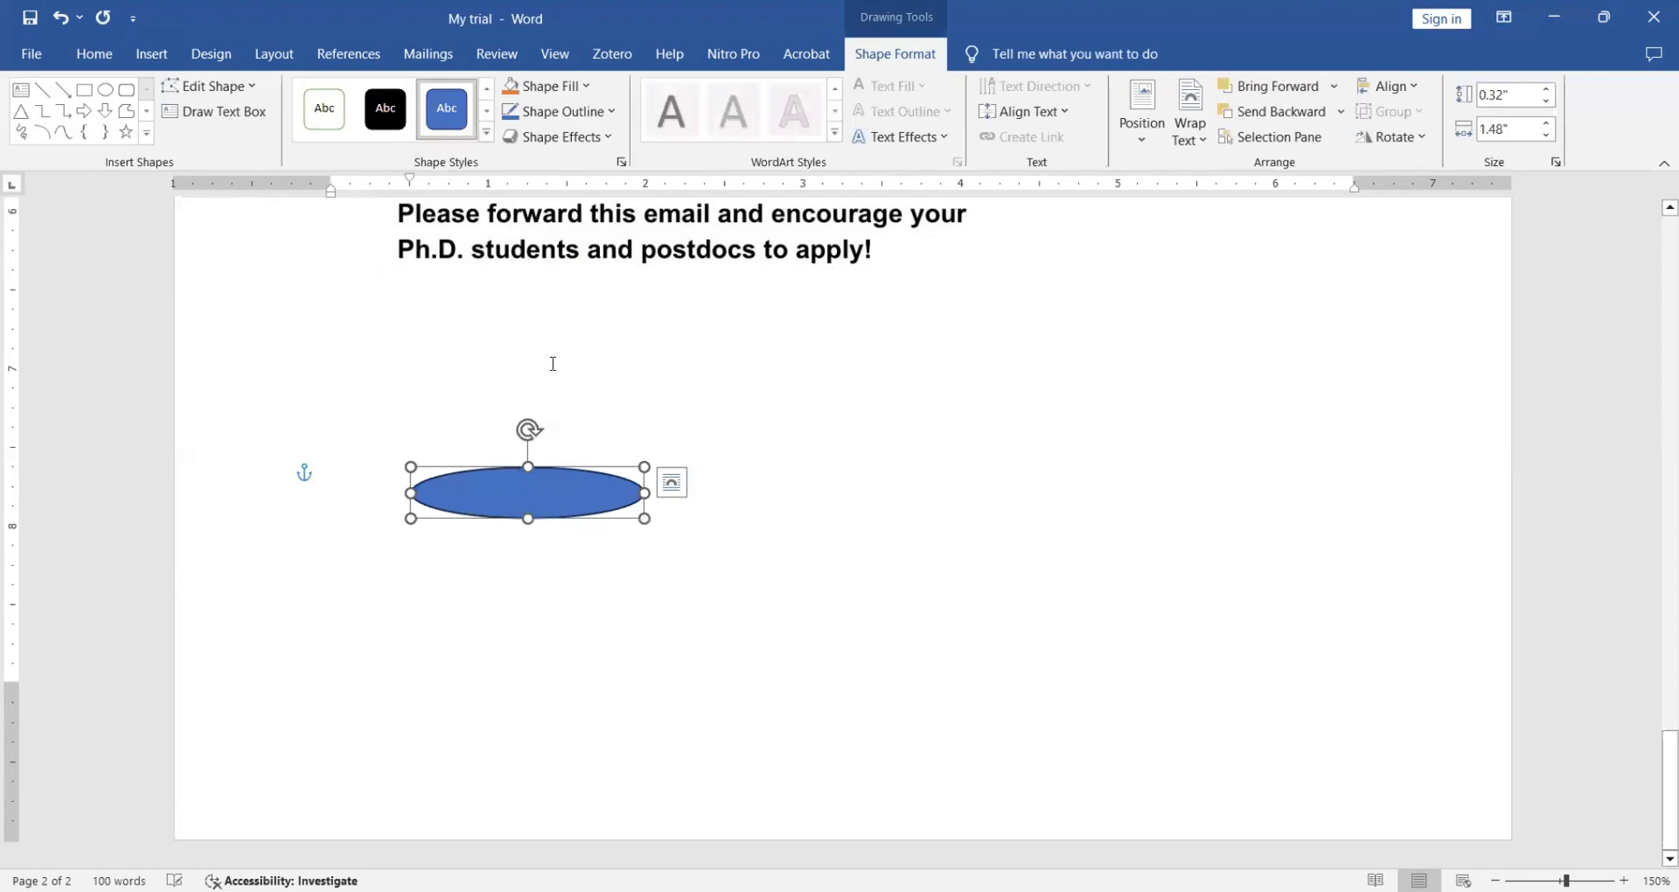
- Draw a 0.58" by 1.62" blue rectangle just below the oval on page 2
click(210, 54)
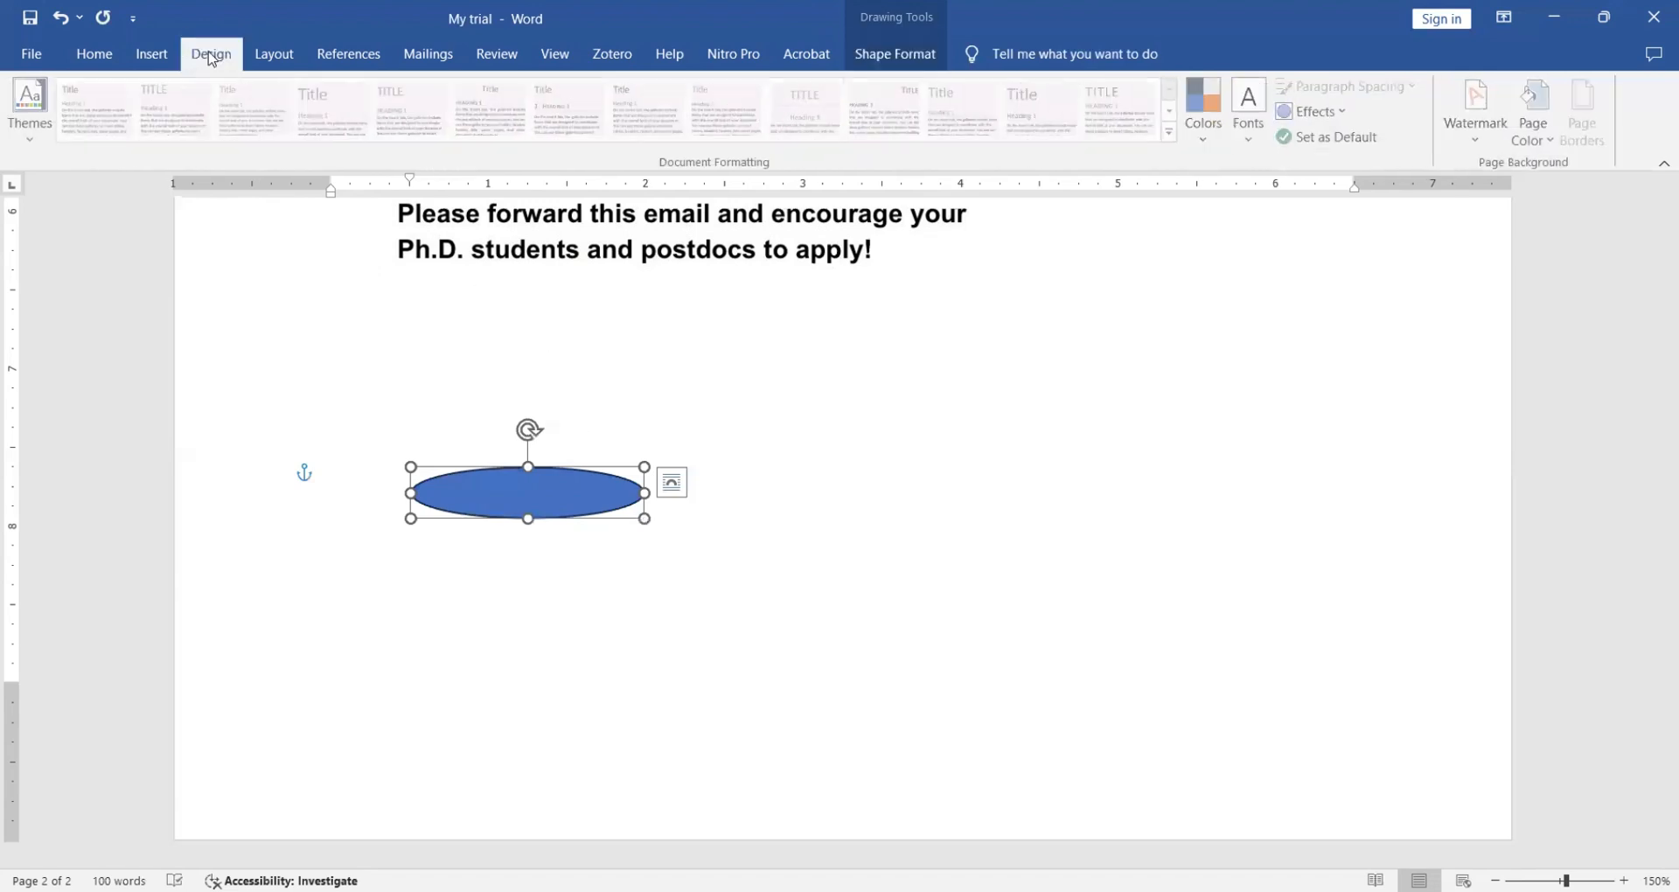
click(162, 54)
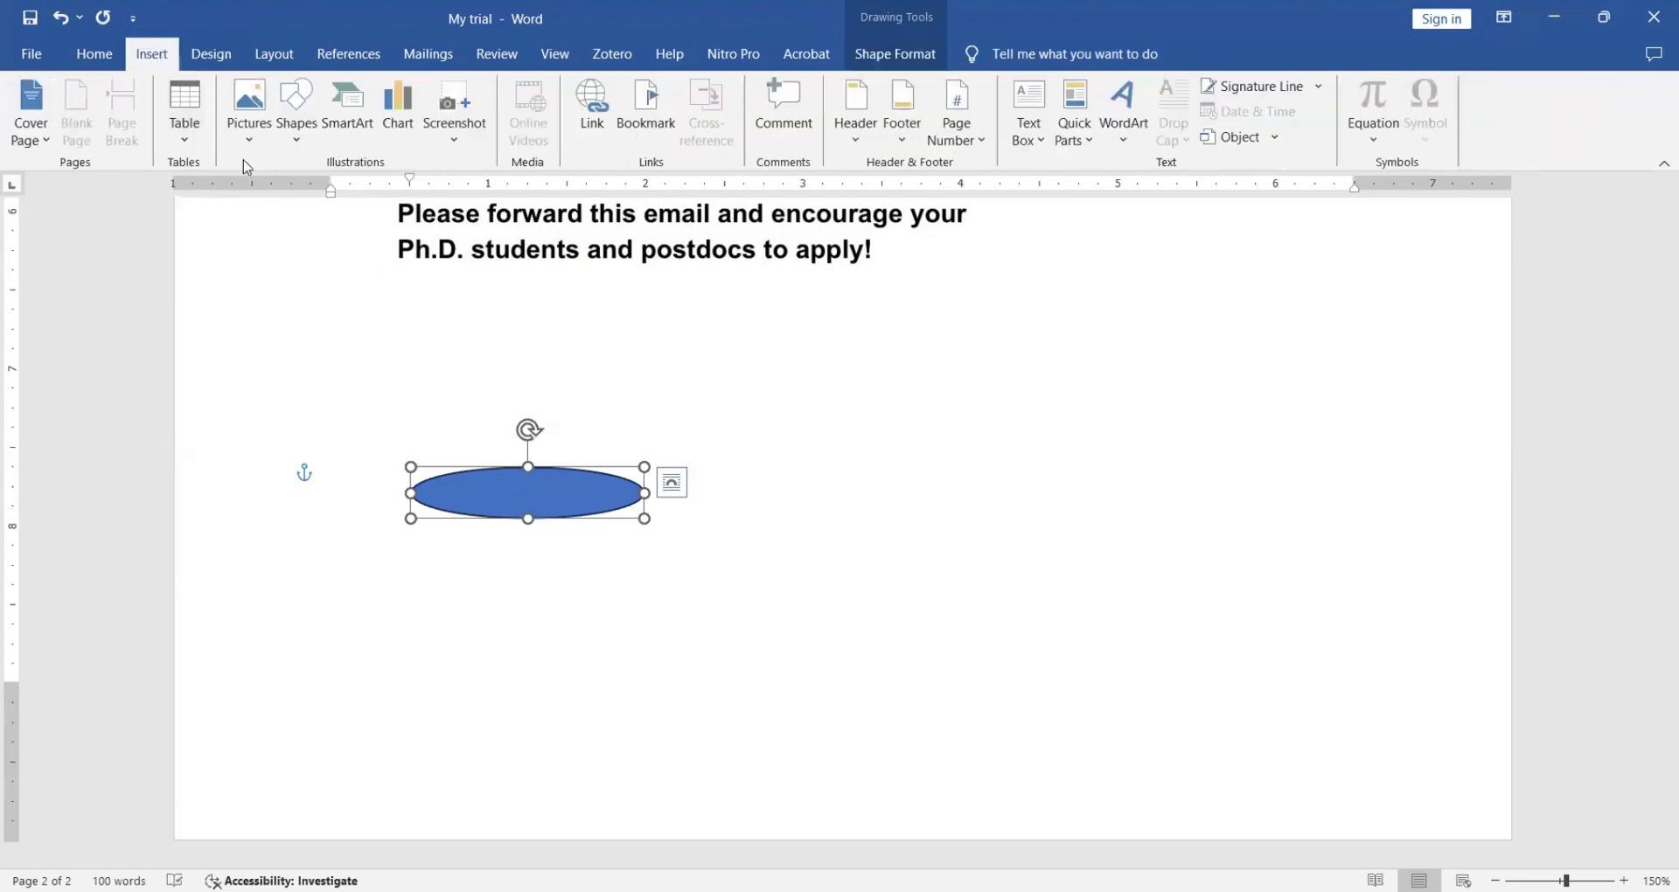
click(286, 144)
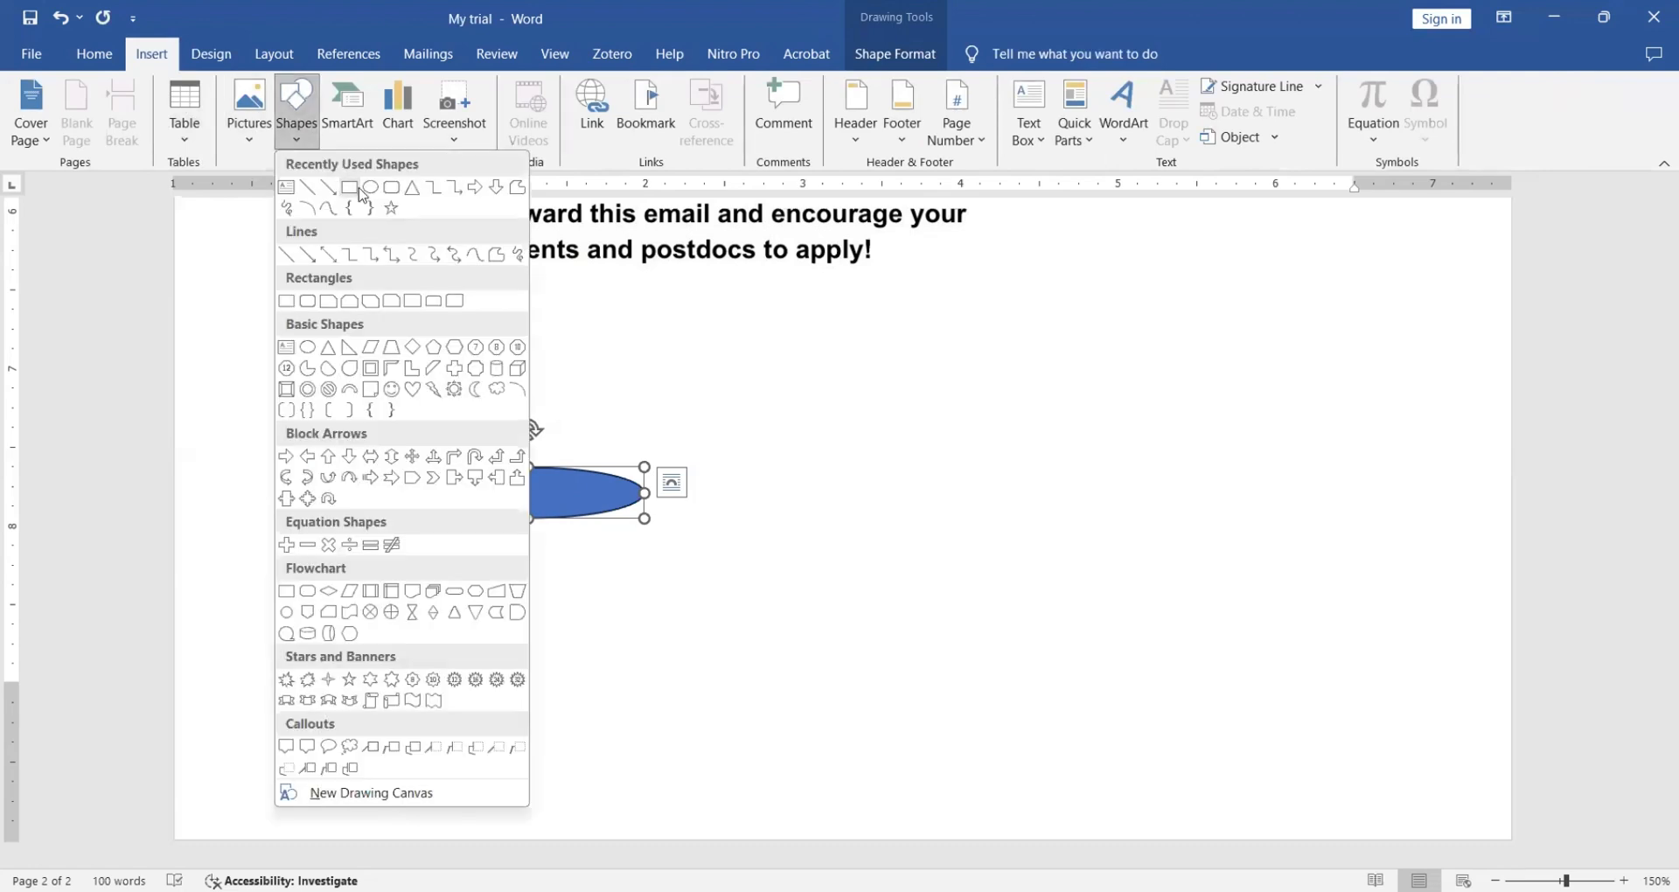
click(360, 190)
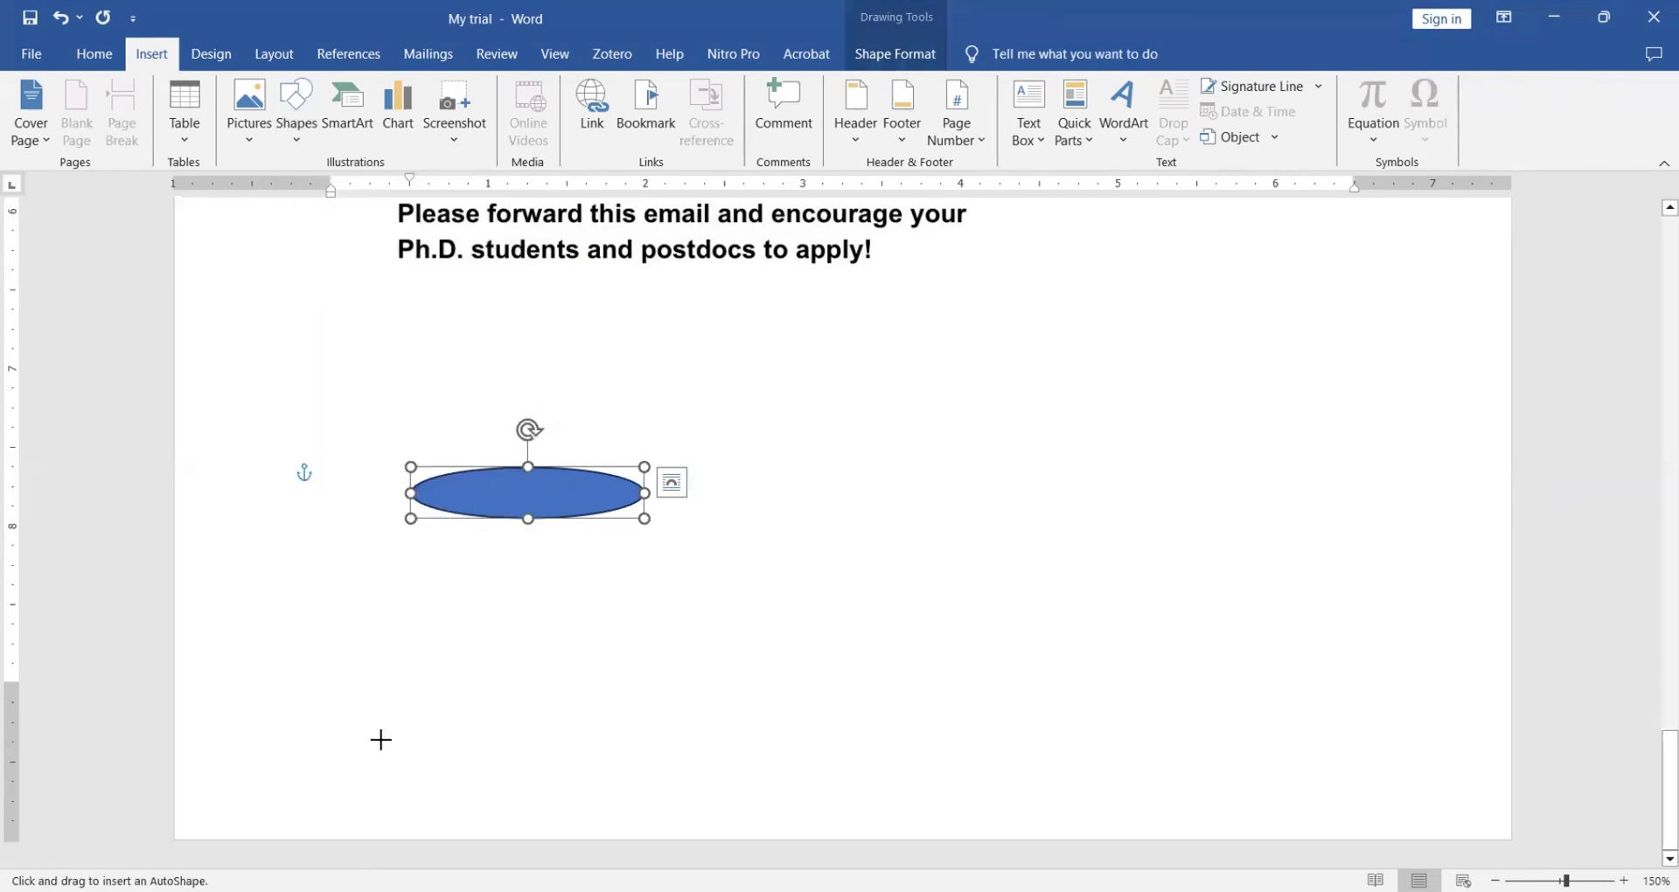
mouse_move(442, 606)
mouse_down()
mouse_move(559, 708)
mouse_move(700, 698)
mouse_up()
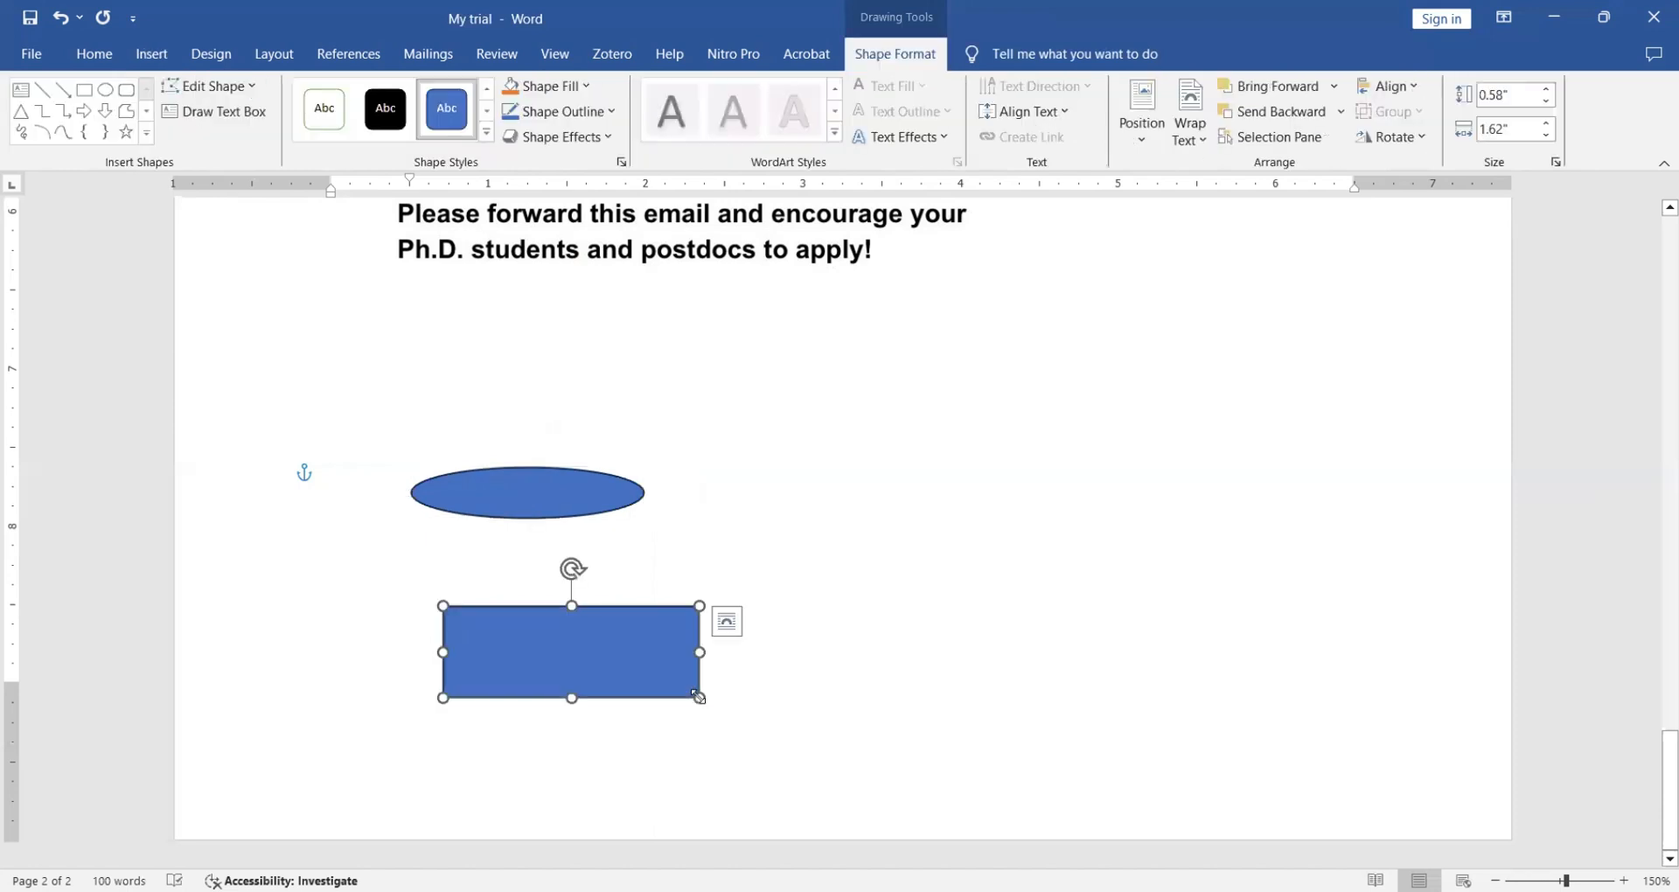
click(147, 65)
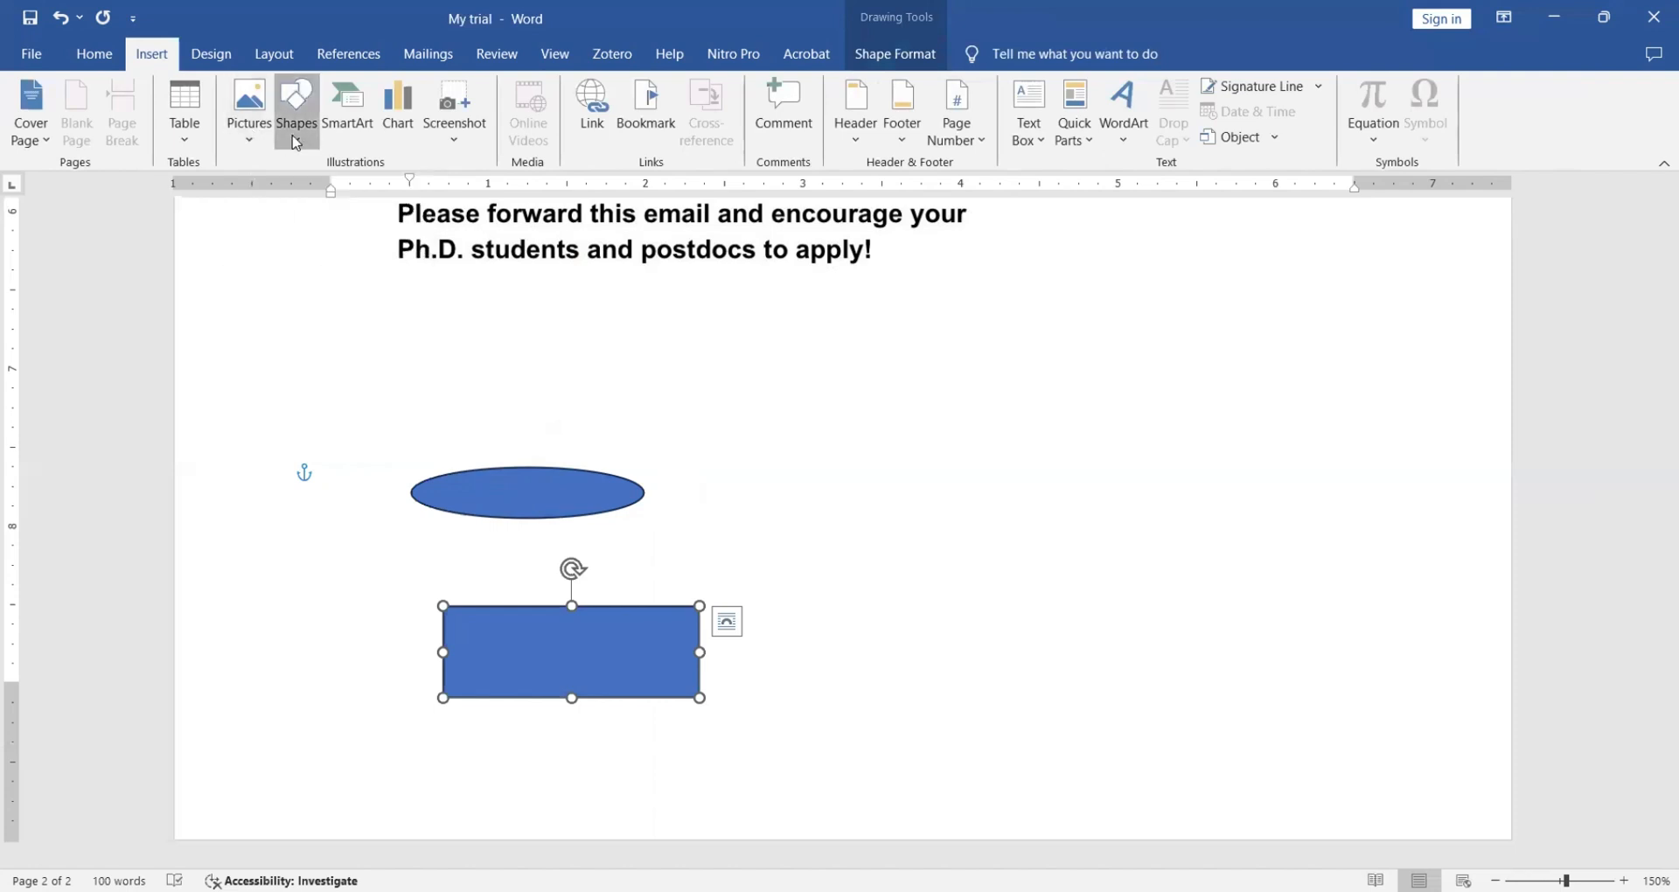
- Draw an arrow line from the bottom of the oval down to the rectangle's top
click(296, 143)
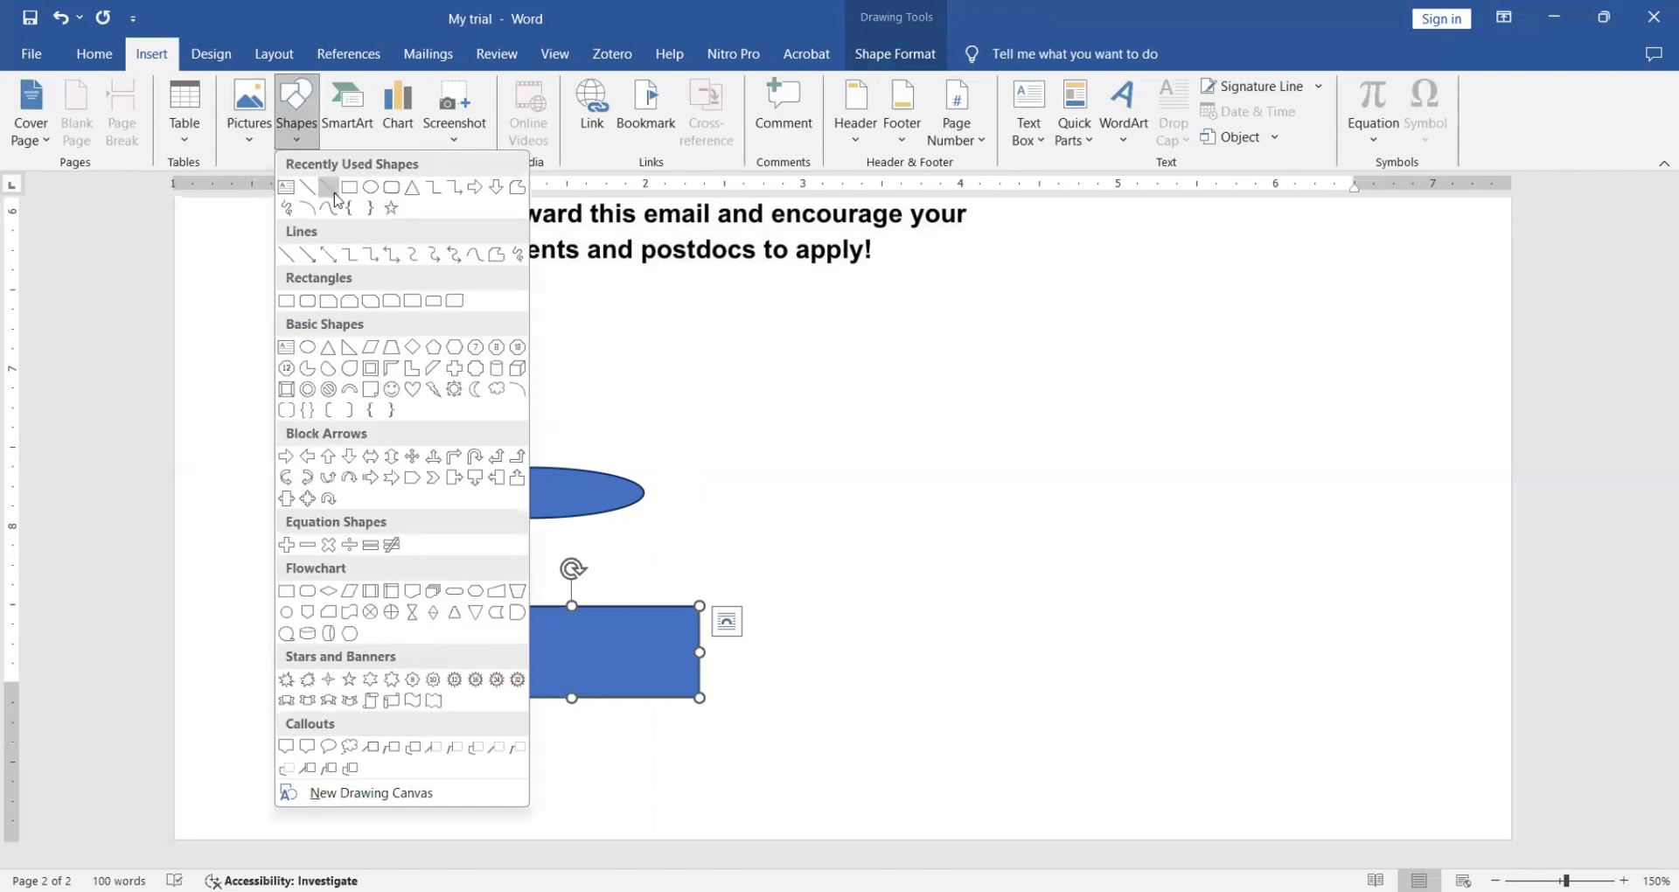
click(334, 194)
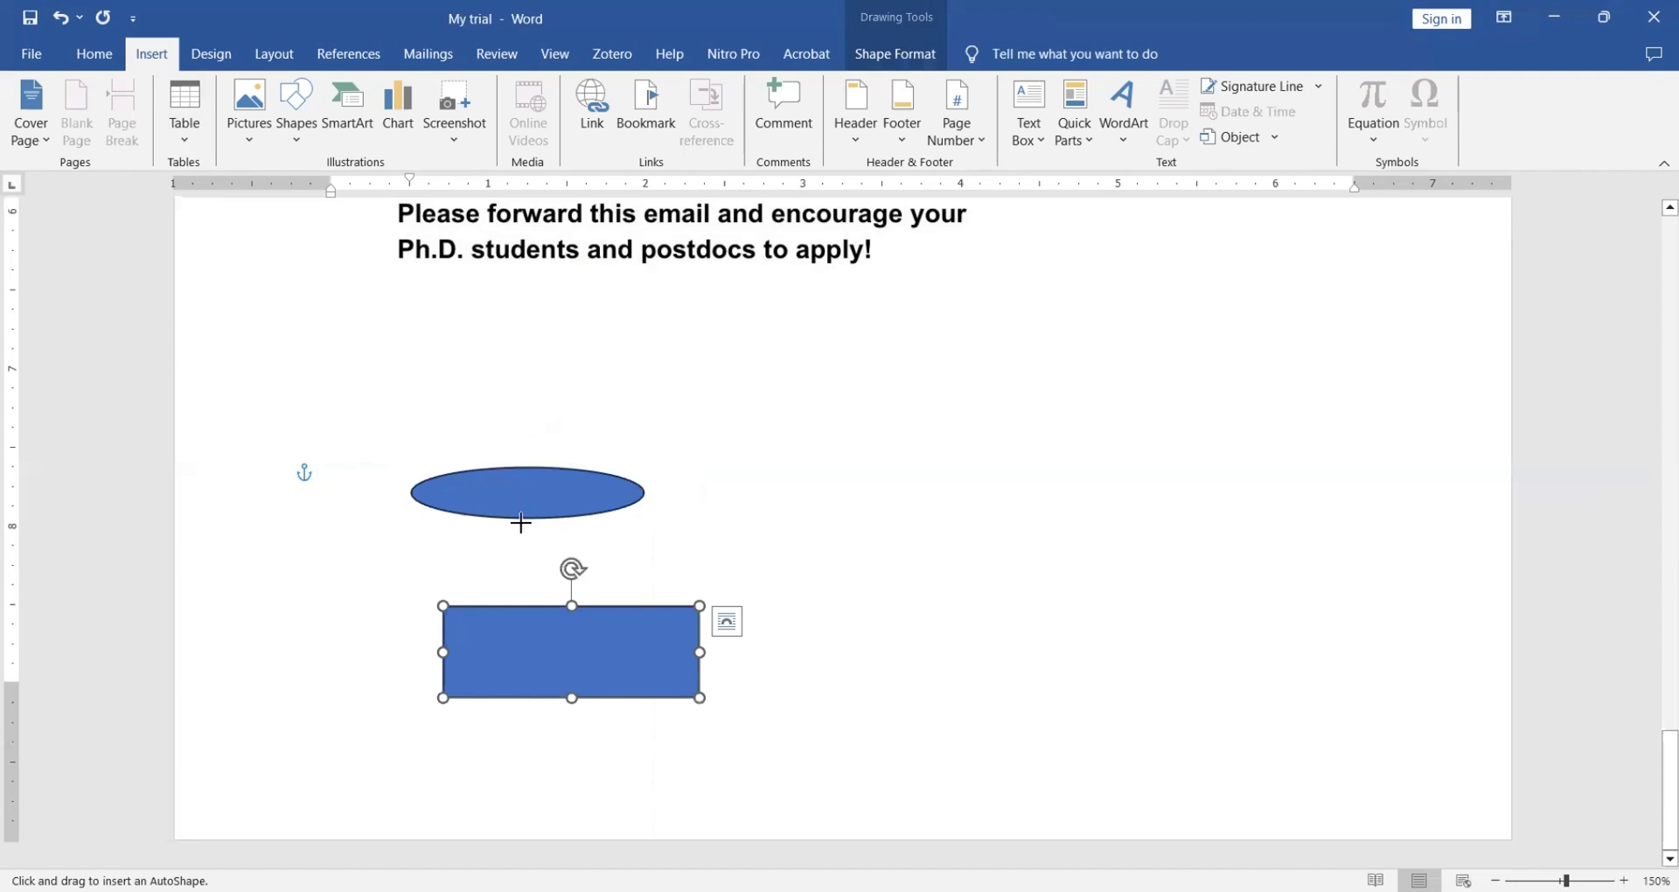
drag(516, 520, 521, 601)
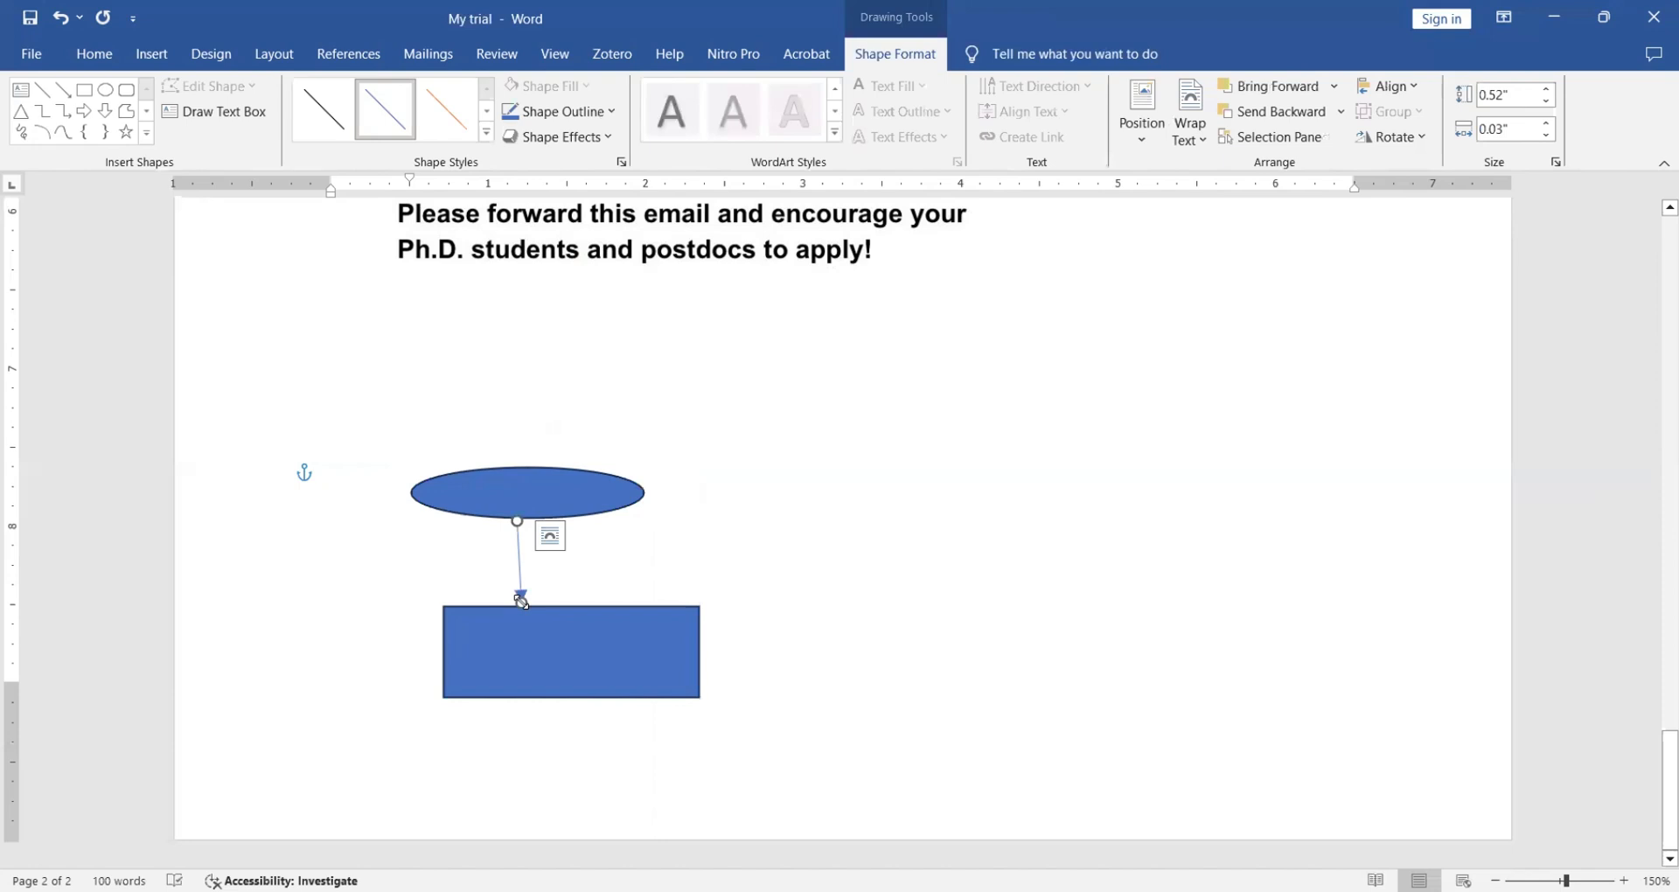
click(152, 55)
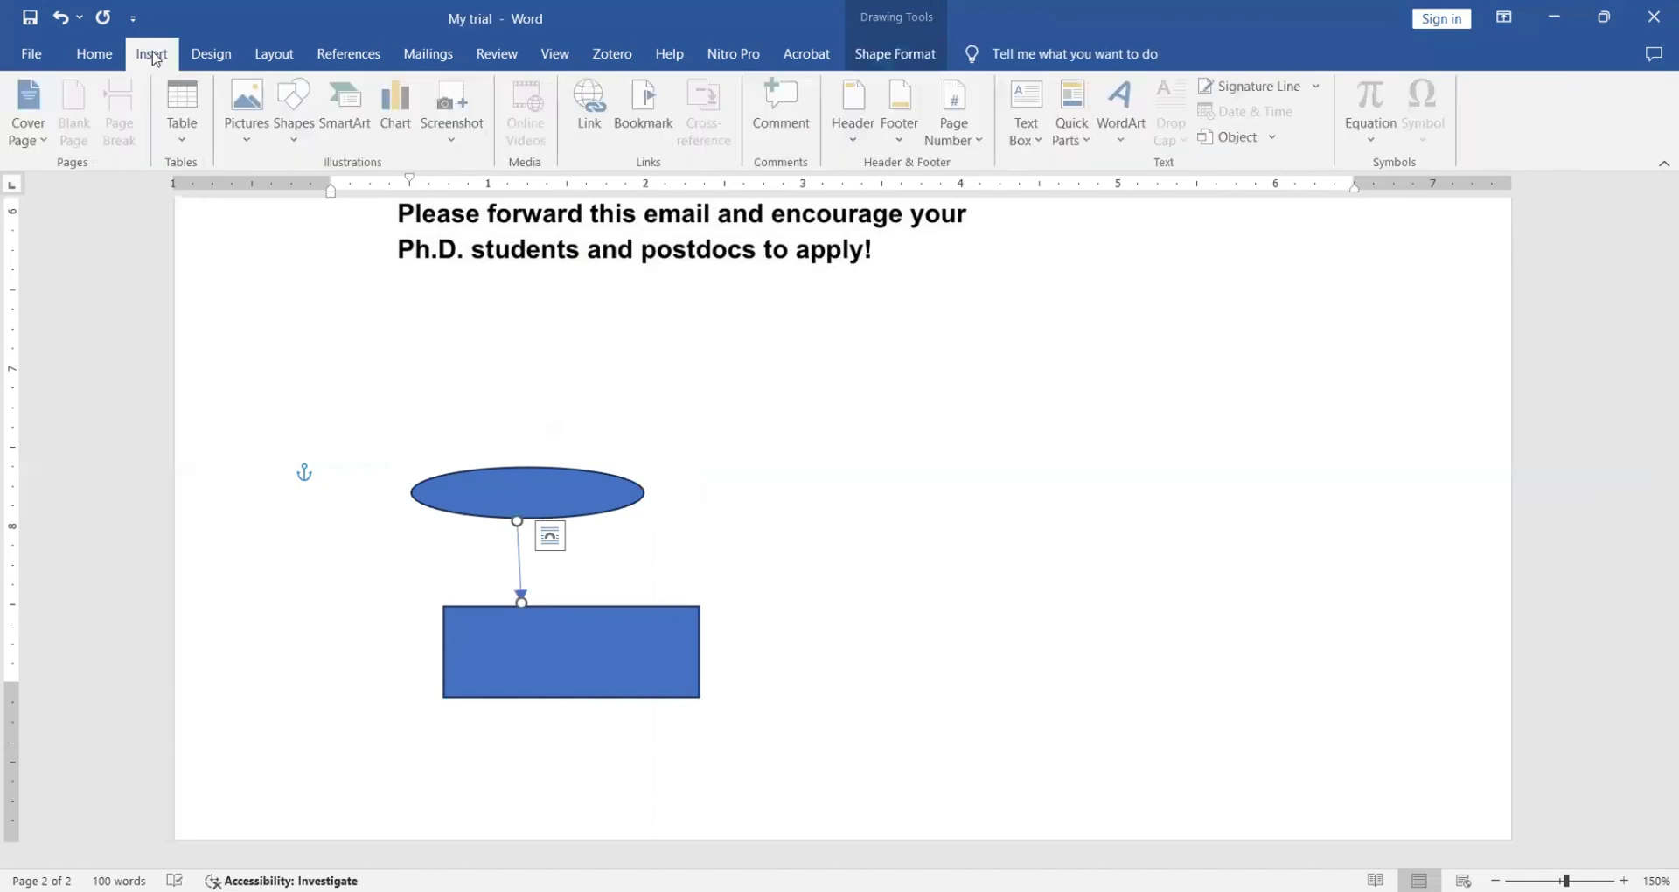
click(264, 149)
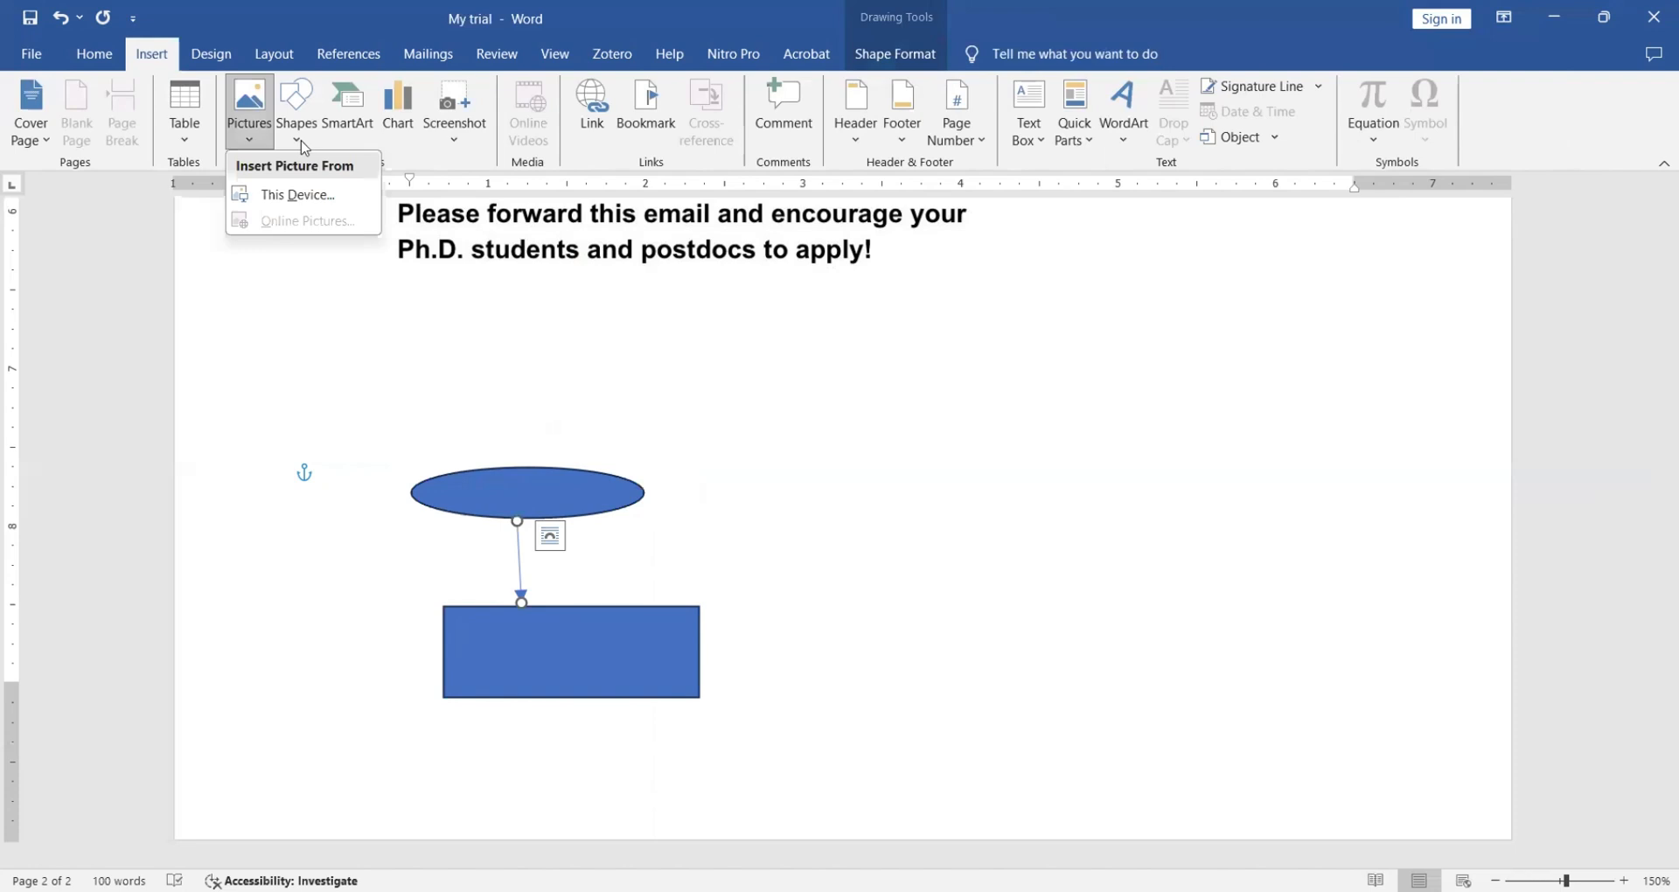
- Draw a 0.88" by 0.99" isosceles triangle to the right of the oval and rectangle
click(299, 144)
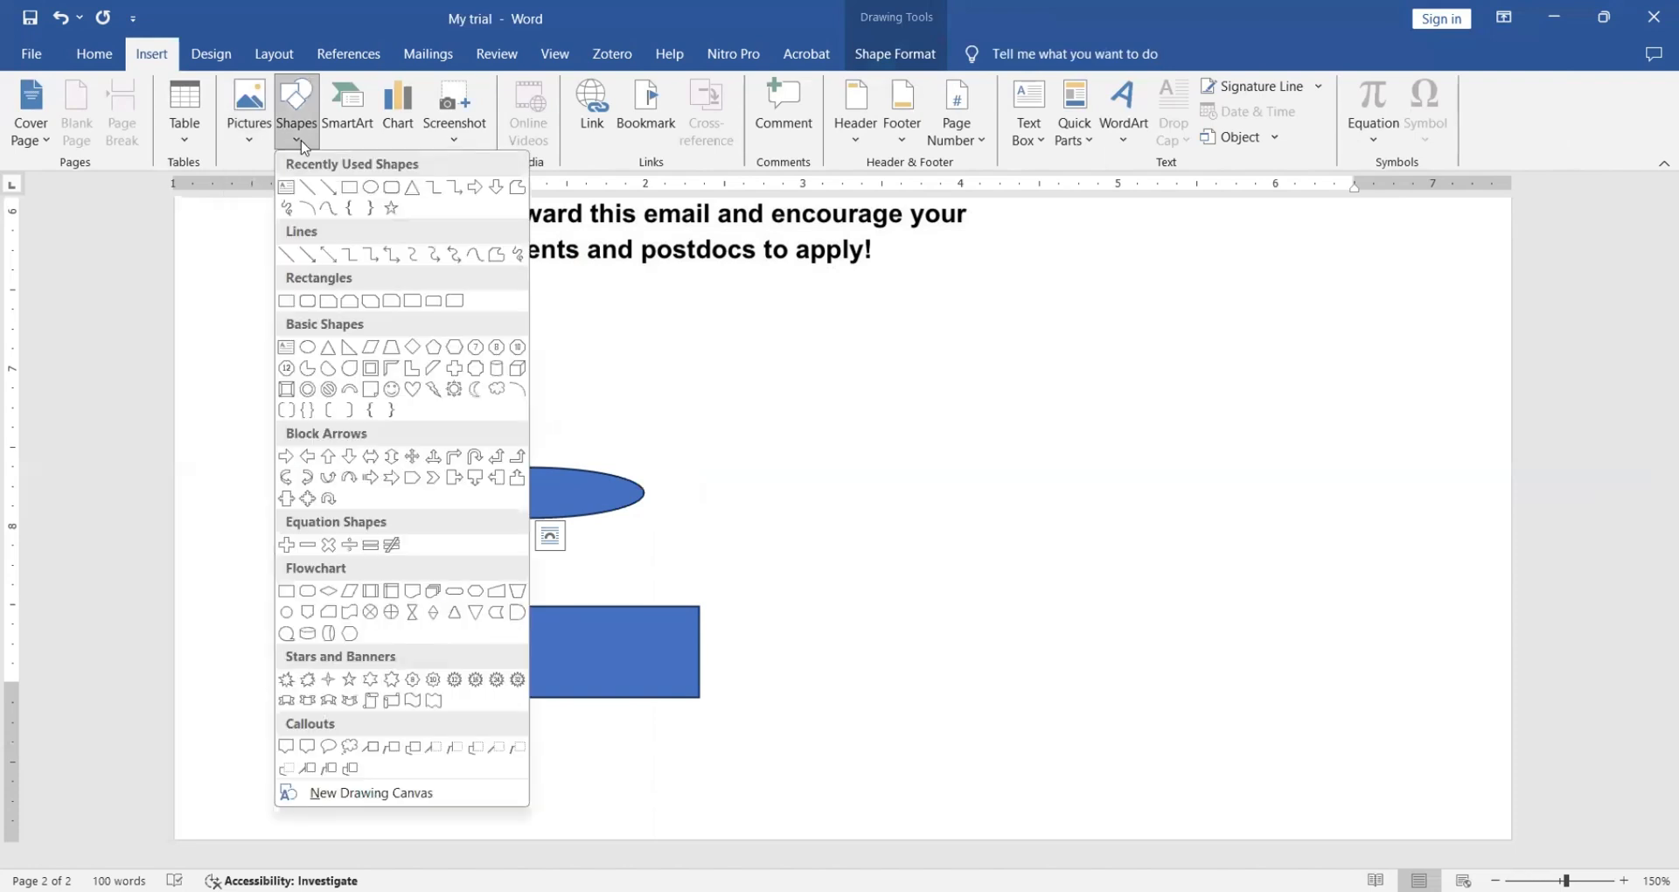
click(330, 350)
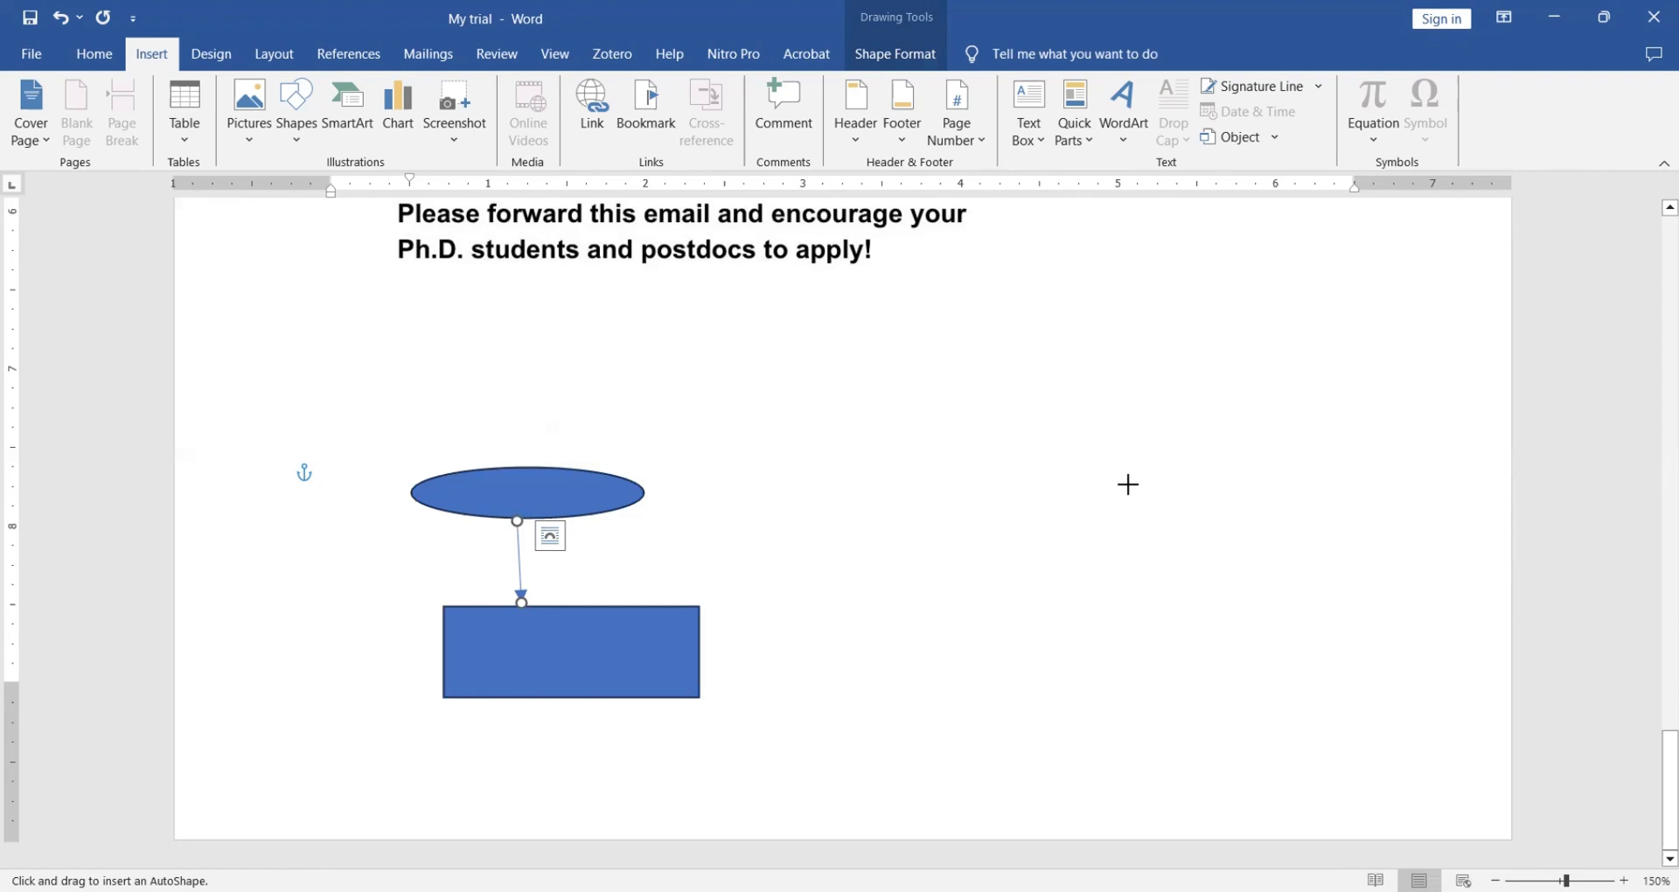
drag(1129, 485, 1286, 623)
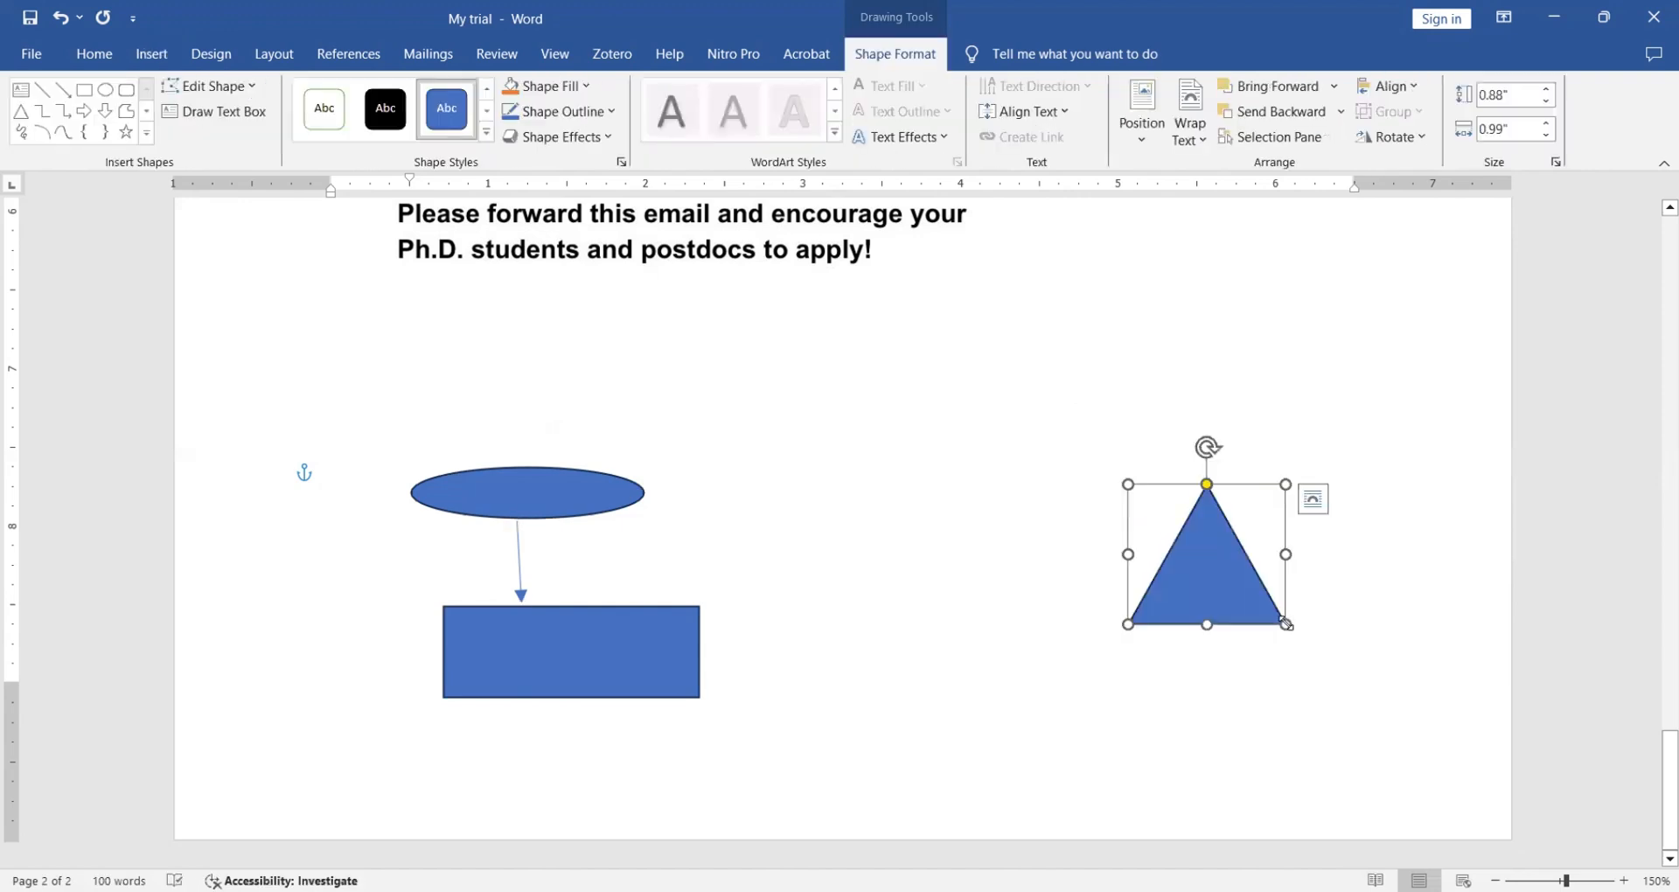
click(150, 55)
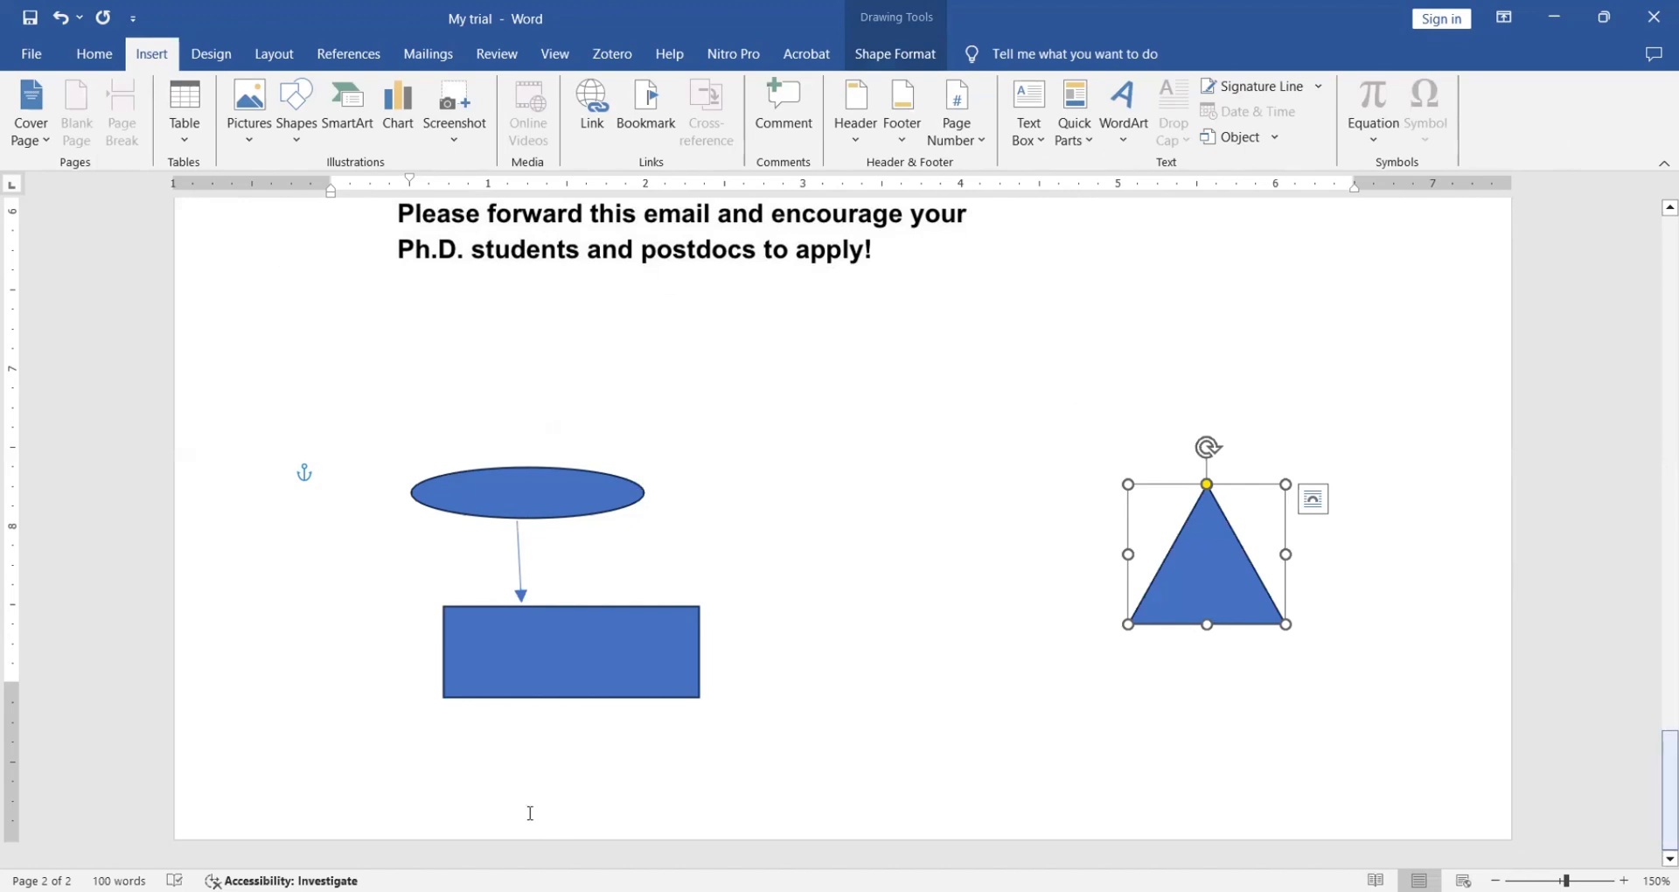
- Tidy the blank lines below the shapes and insert a page break (Ctrl+Enter) to create page 3
click(500, 728)
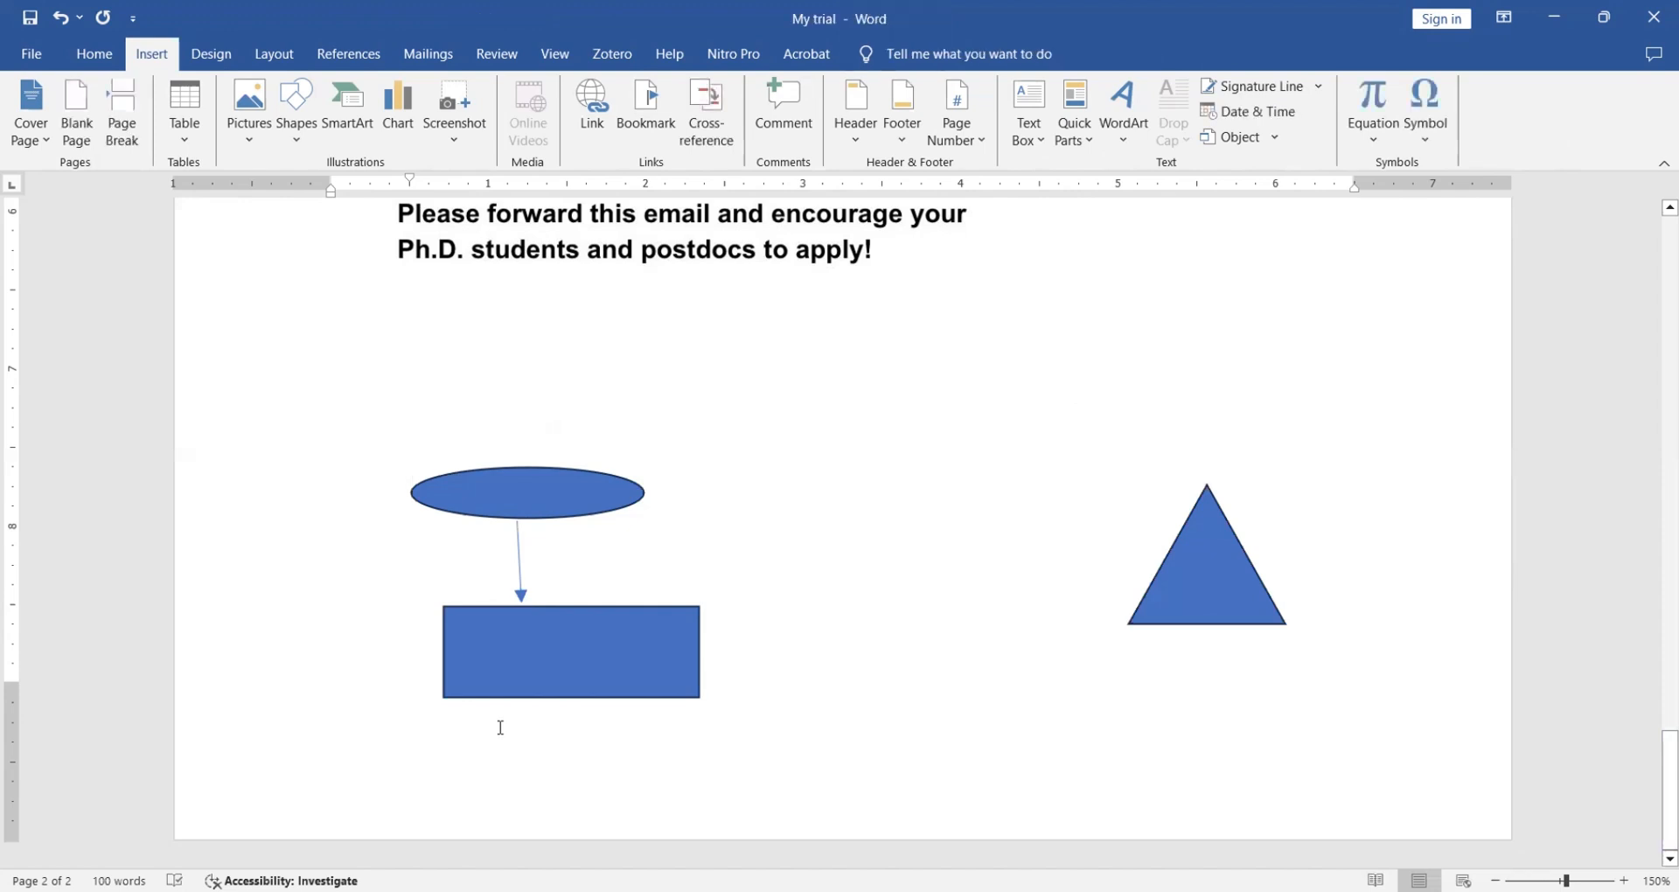
key(Return)
key(BackSpace)
key(BackSpace)
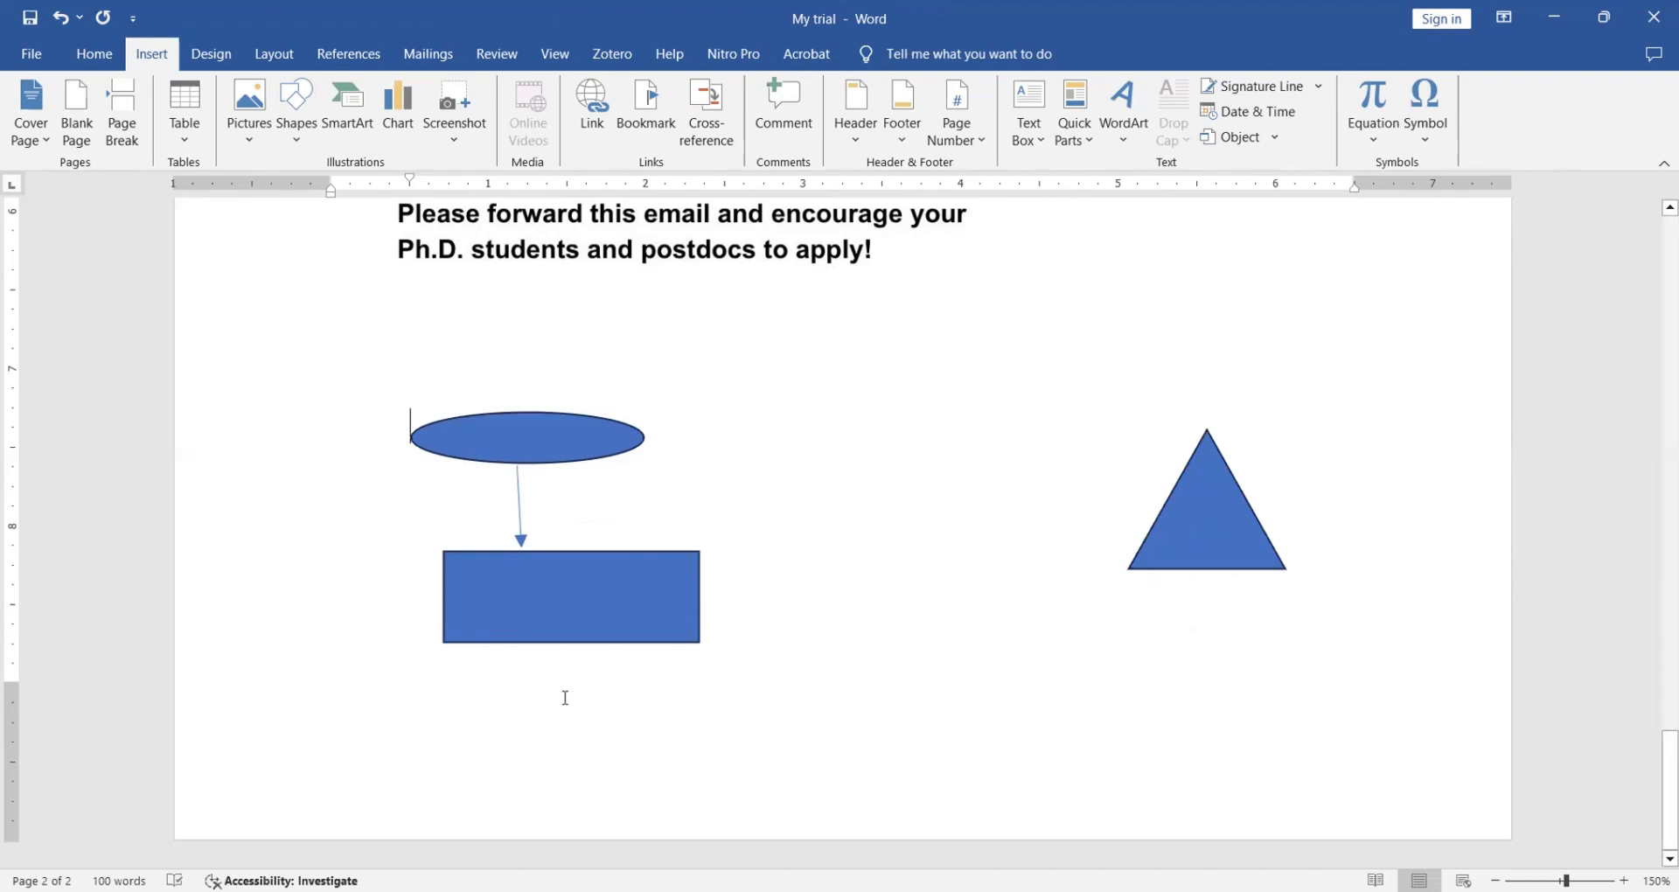
double_click(564, 700)
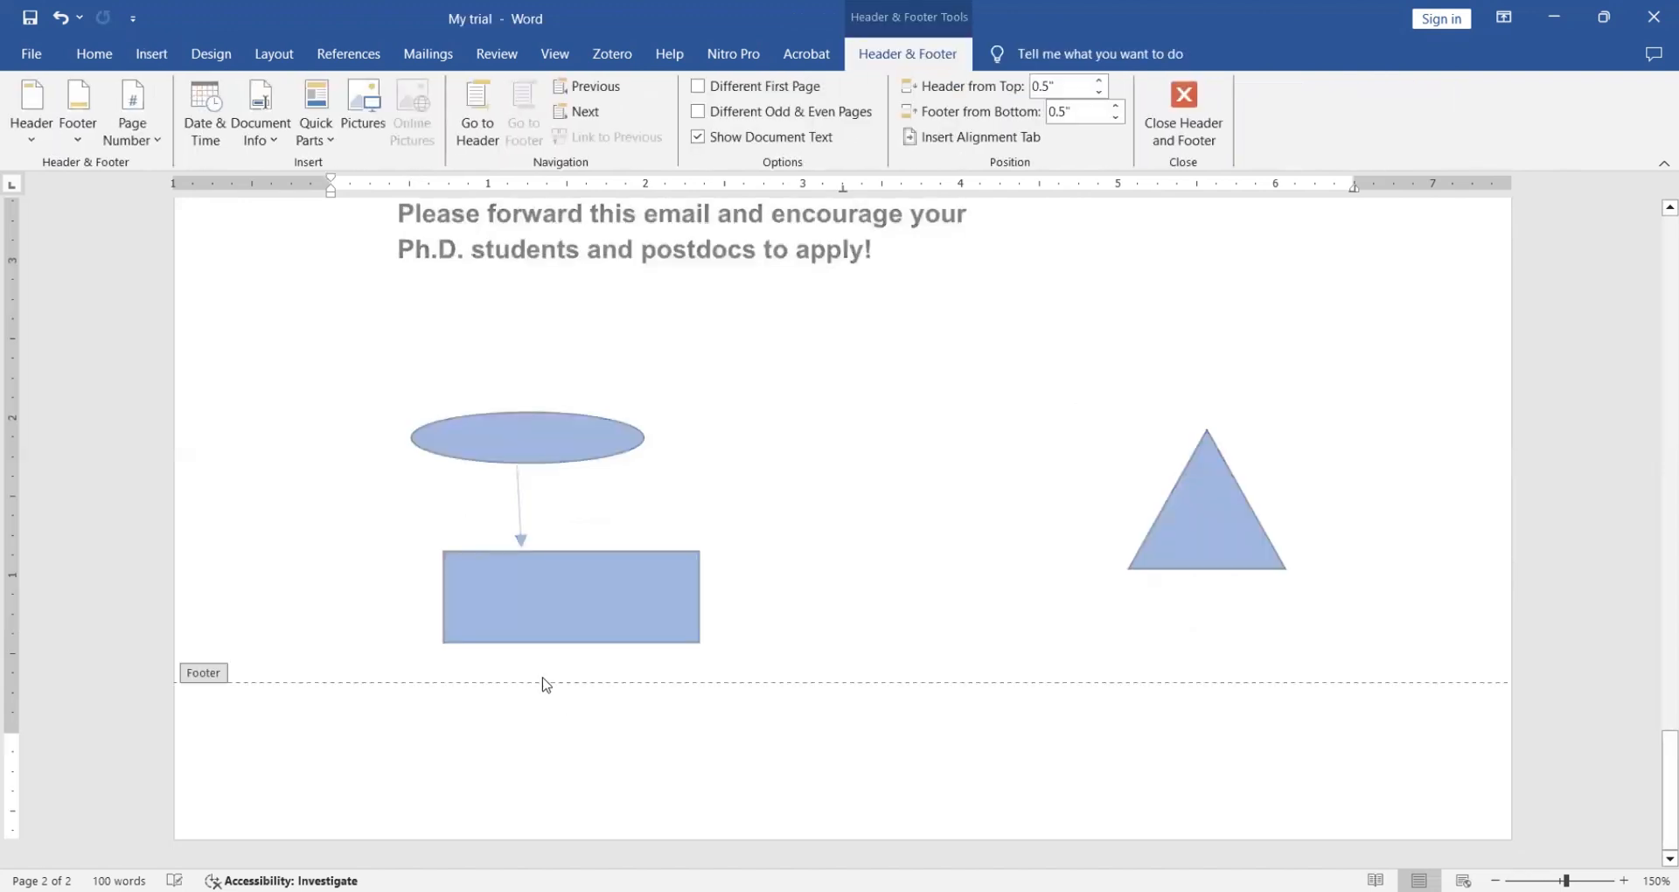
double_click(539, 663)
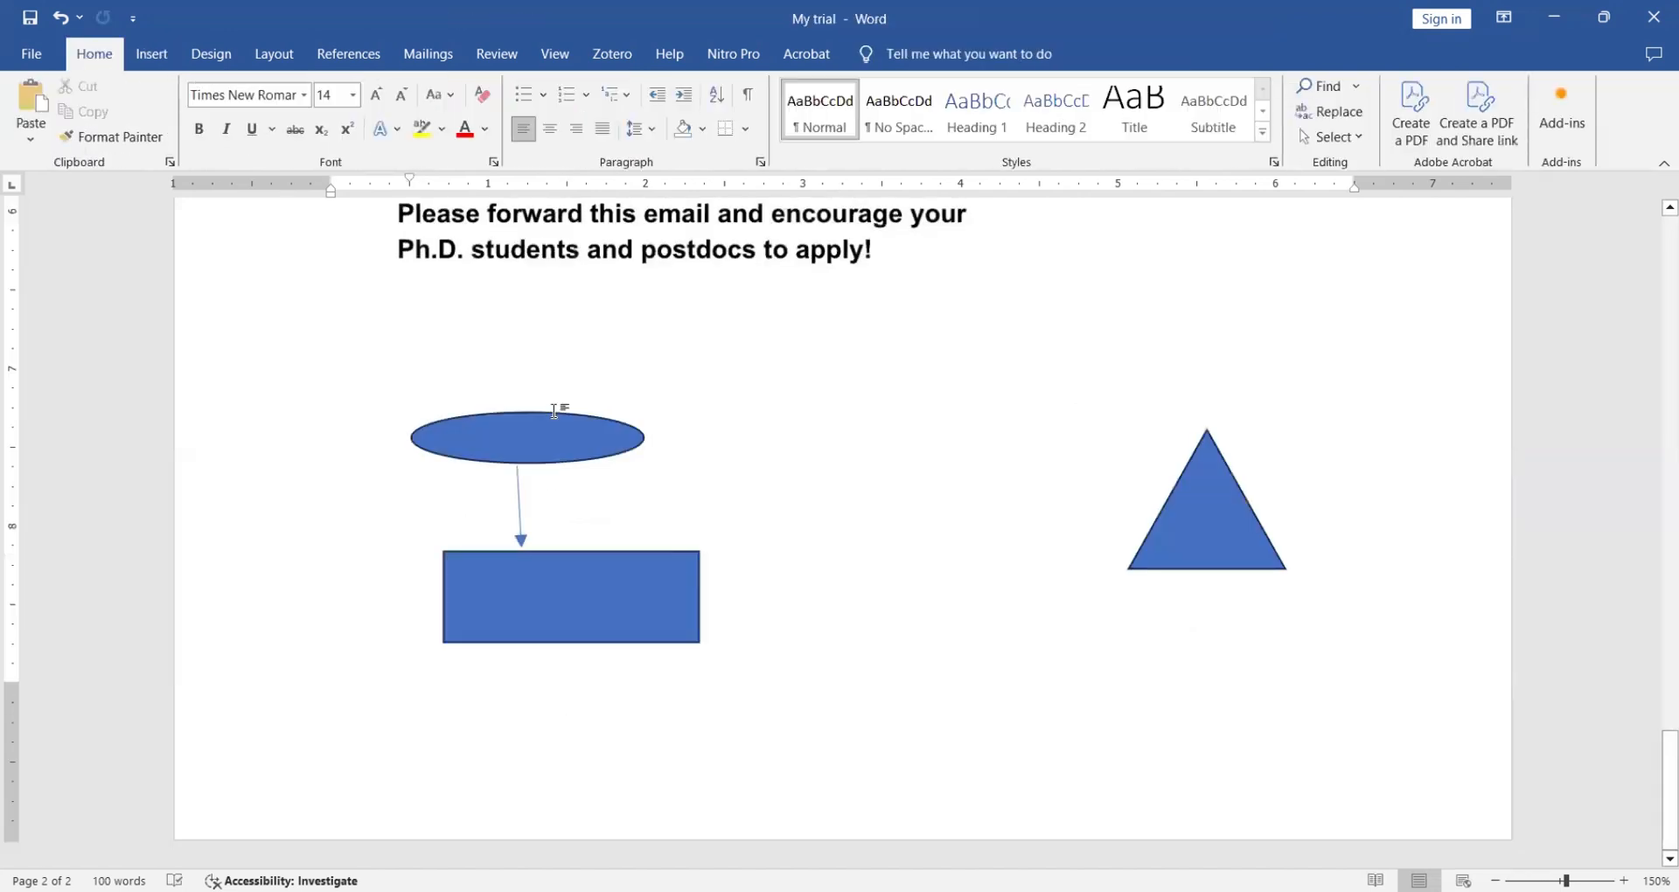
key(BackSpace)
key(BackSpace)
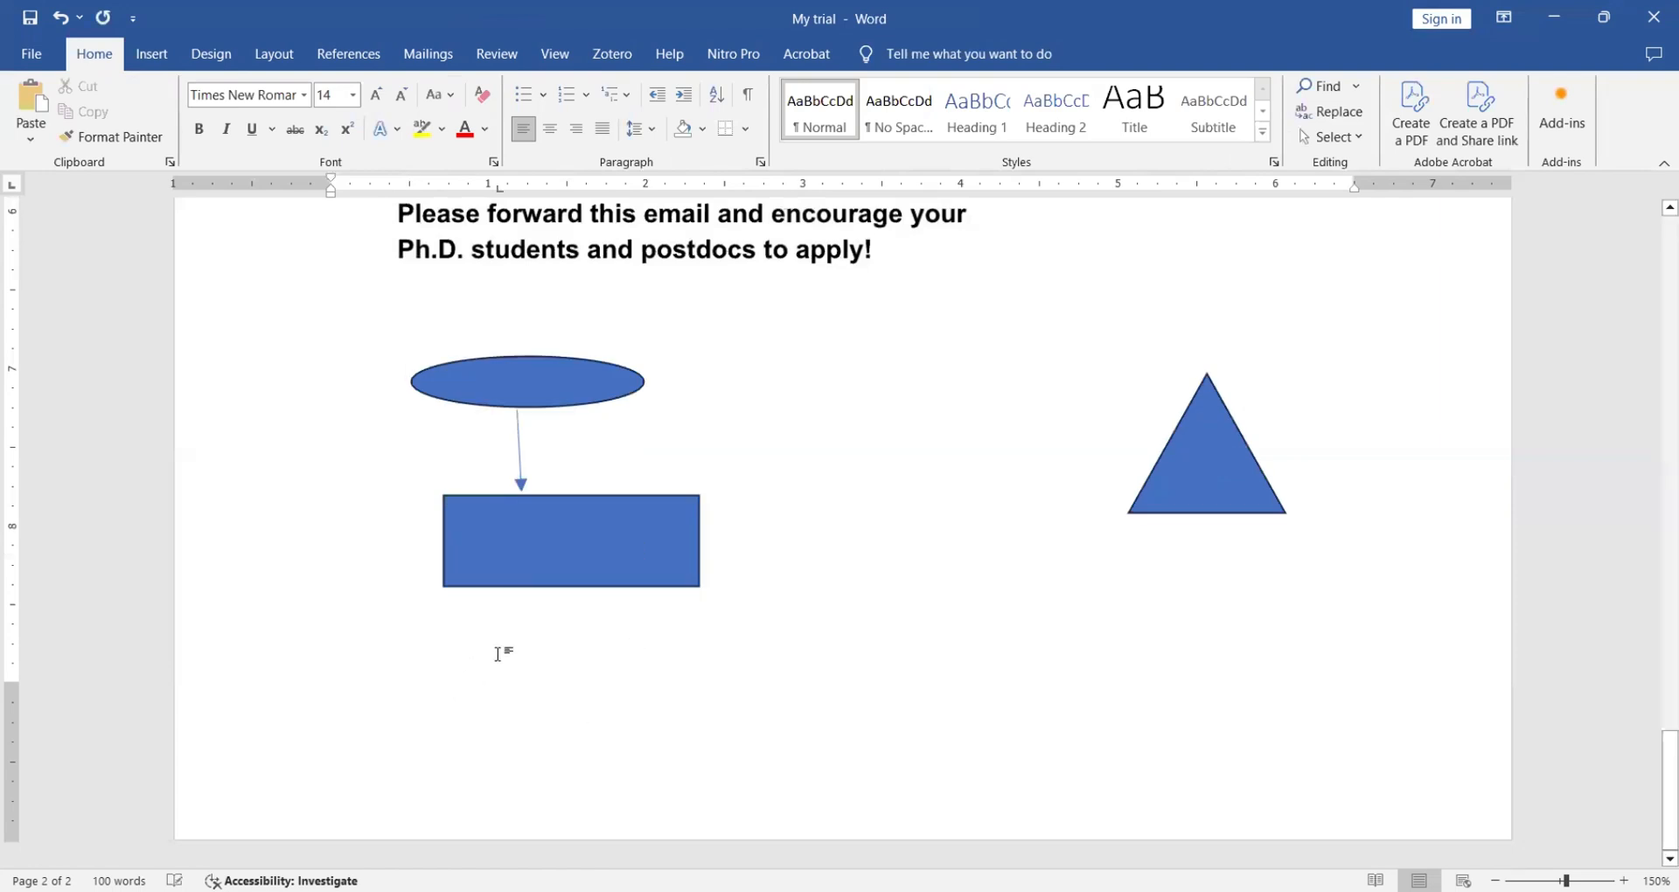
key(ctrl+Return)
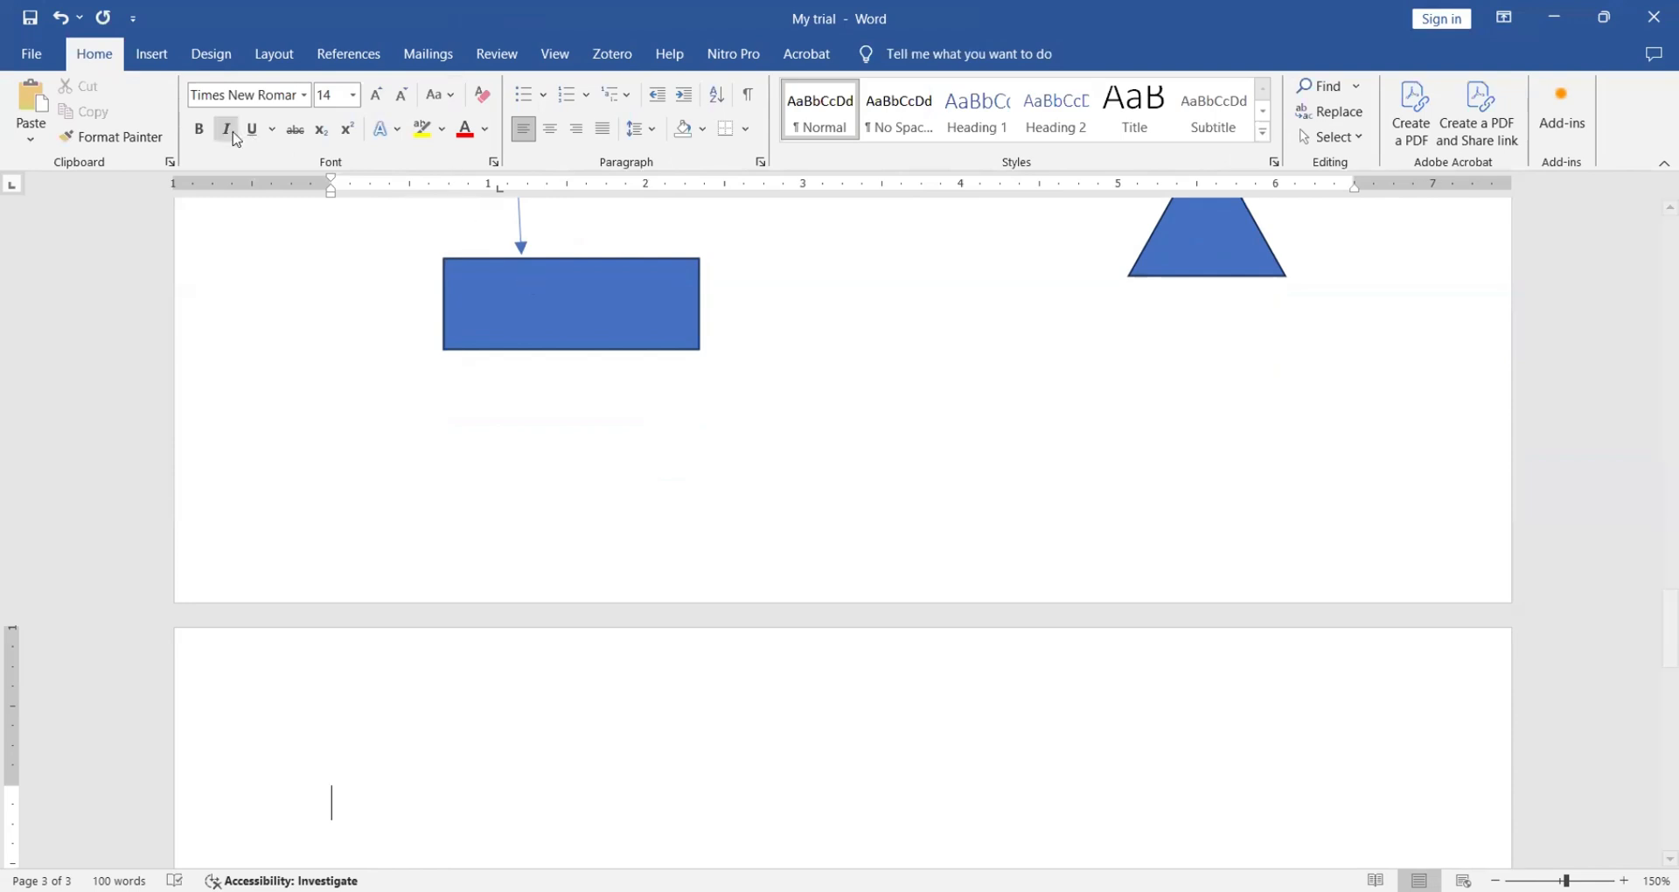
click(143, 58)
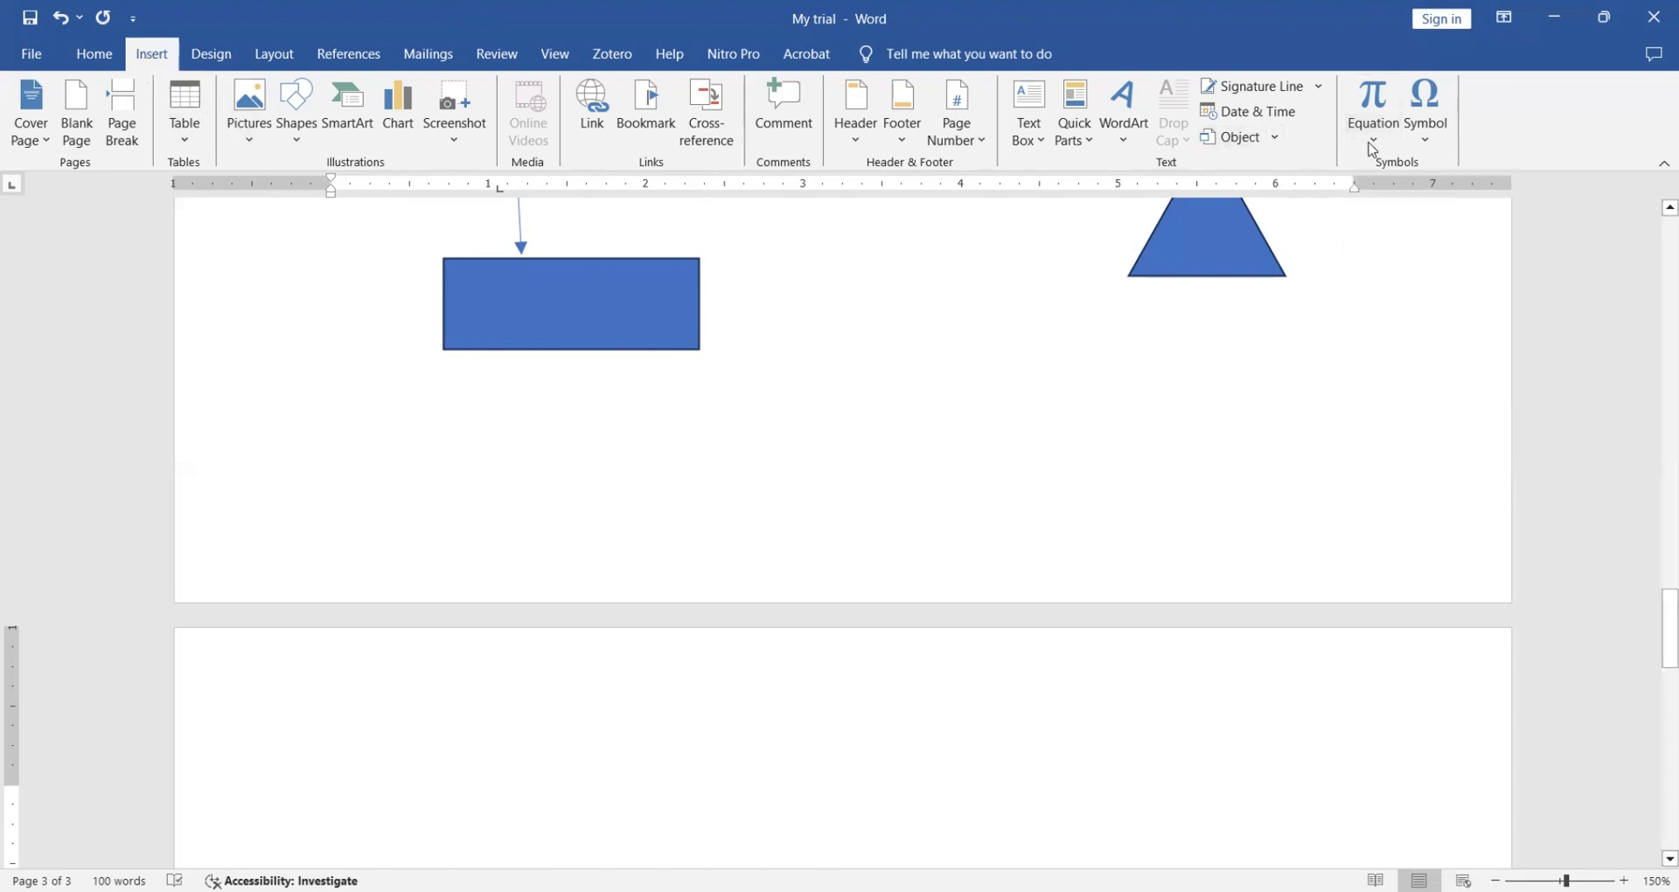
- Insert the Greek small letter π from the Symbol gallery at the top of page 3
click(1428, 143)
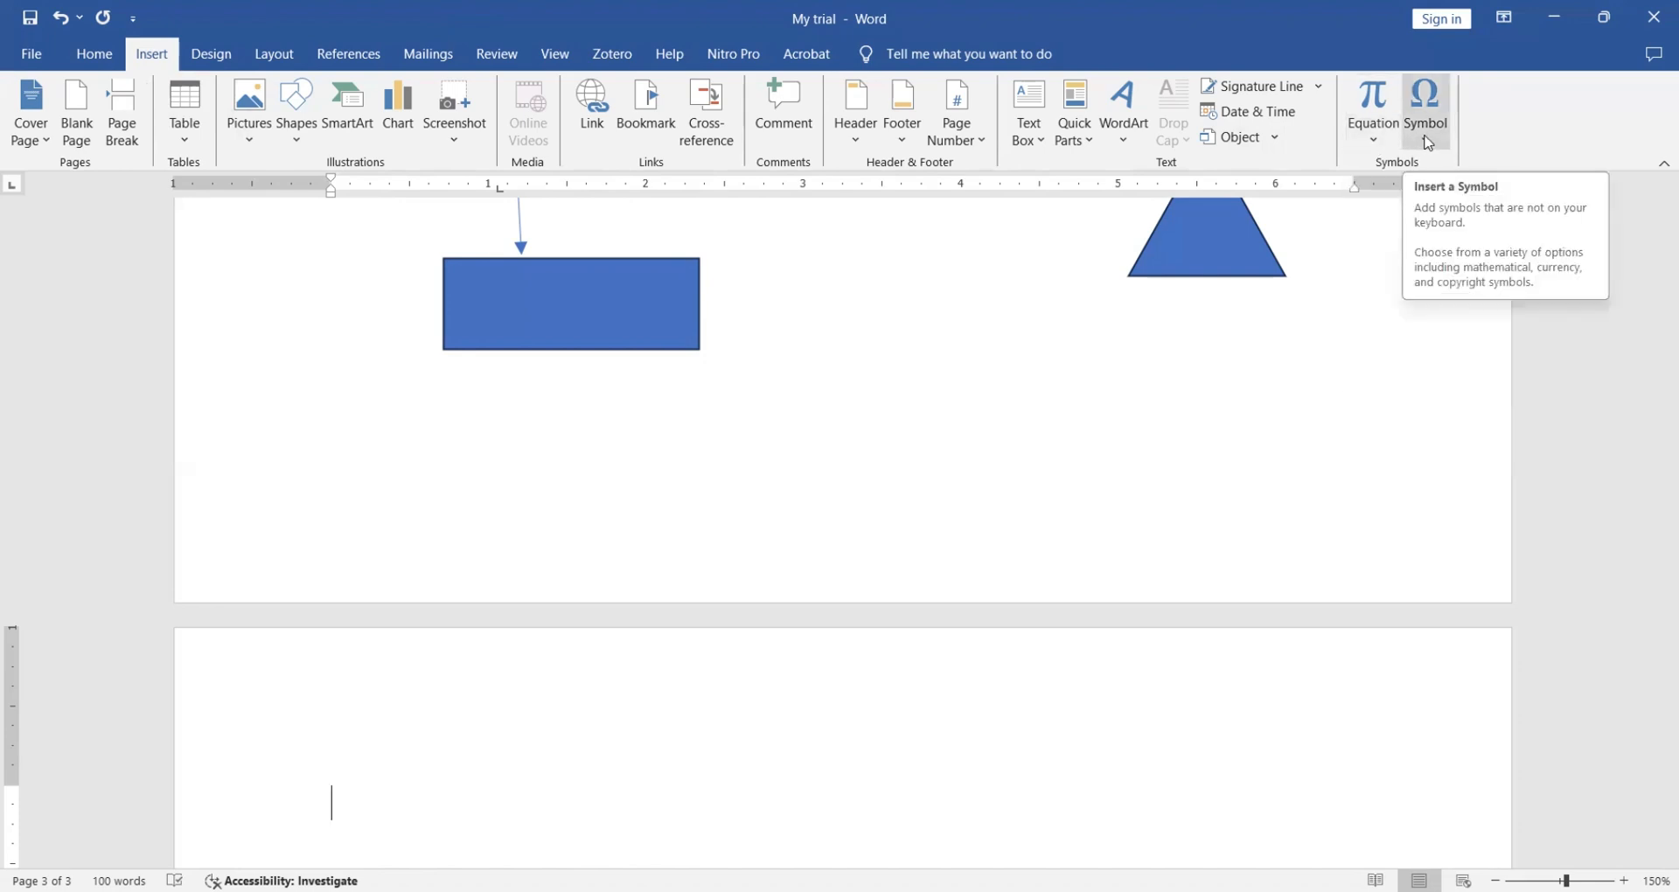
click(1427, 143)
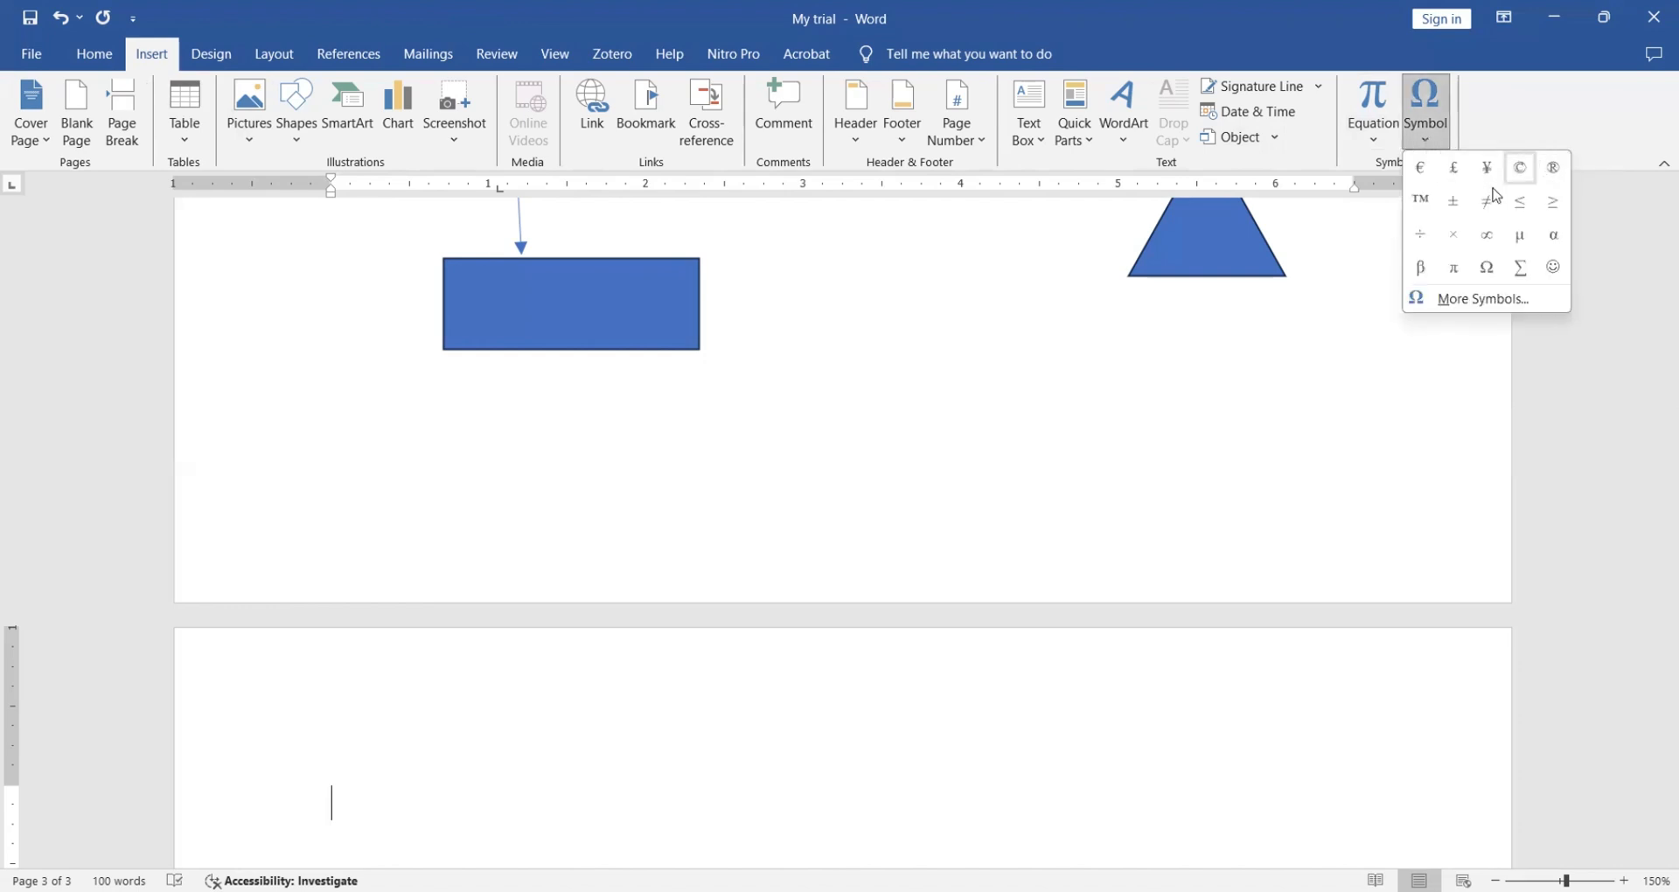
click(1464, 276)
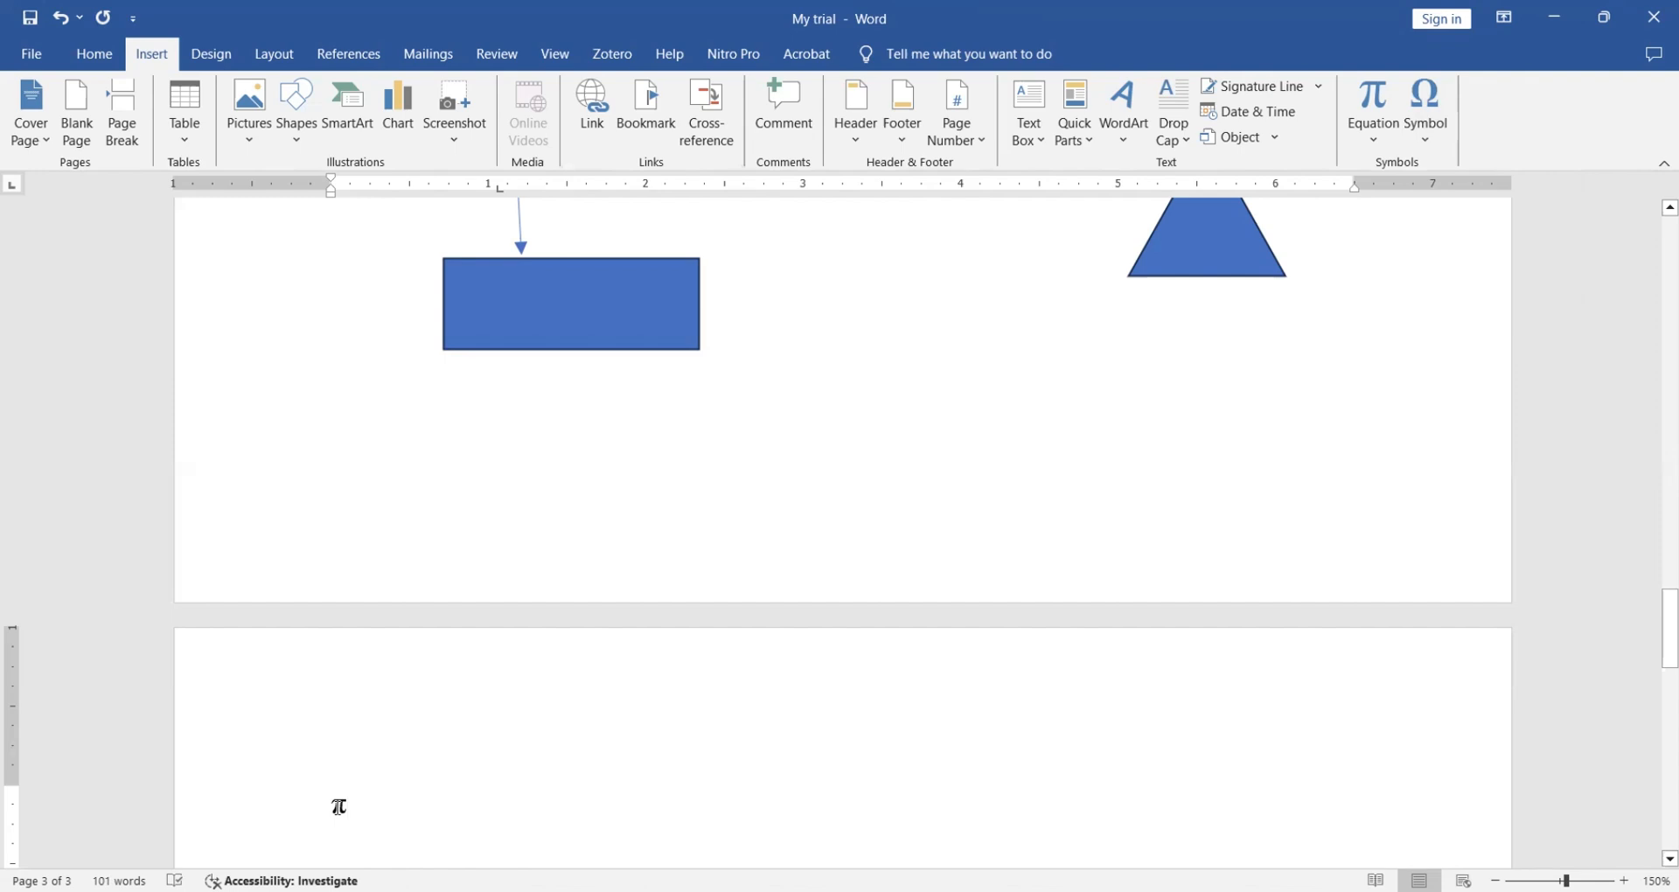
mouse_move(1656, 637)
mouse_down()
mouse_move(1656, 739)
mouse_move(1656, 666)
mouse_up()
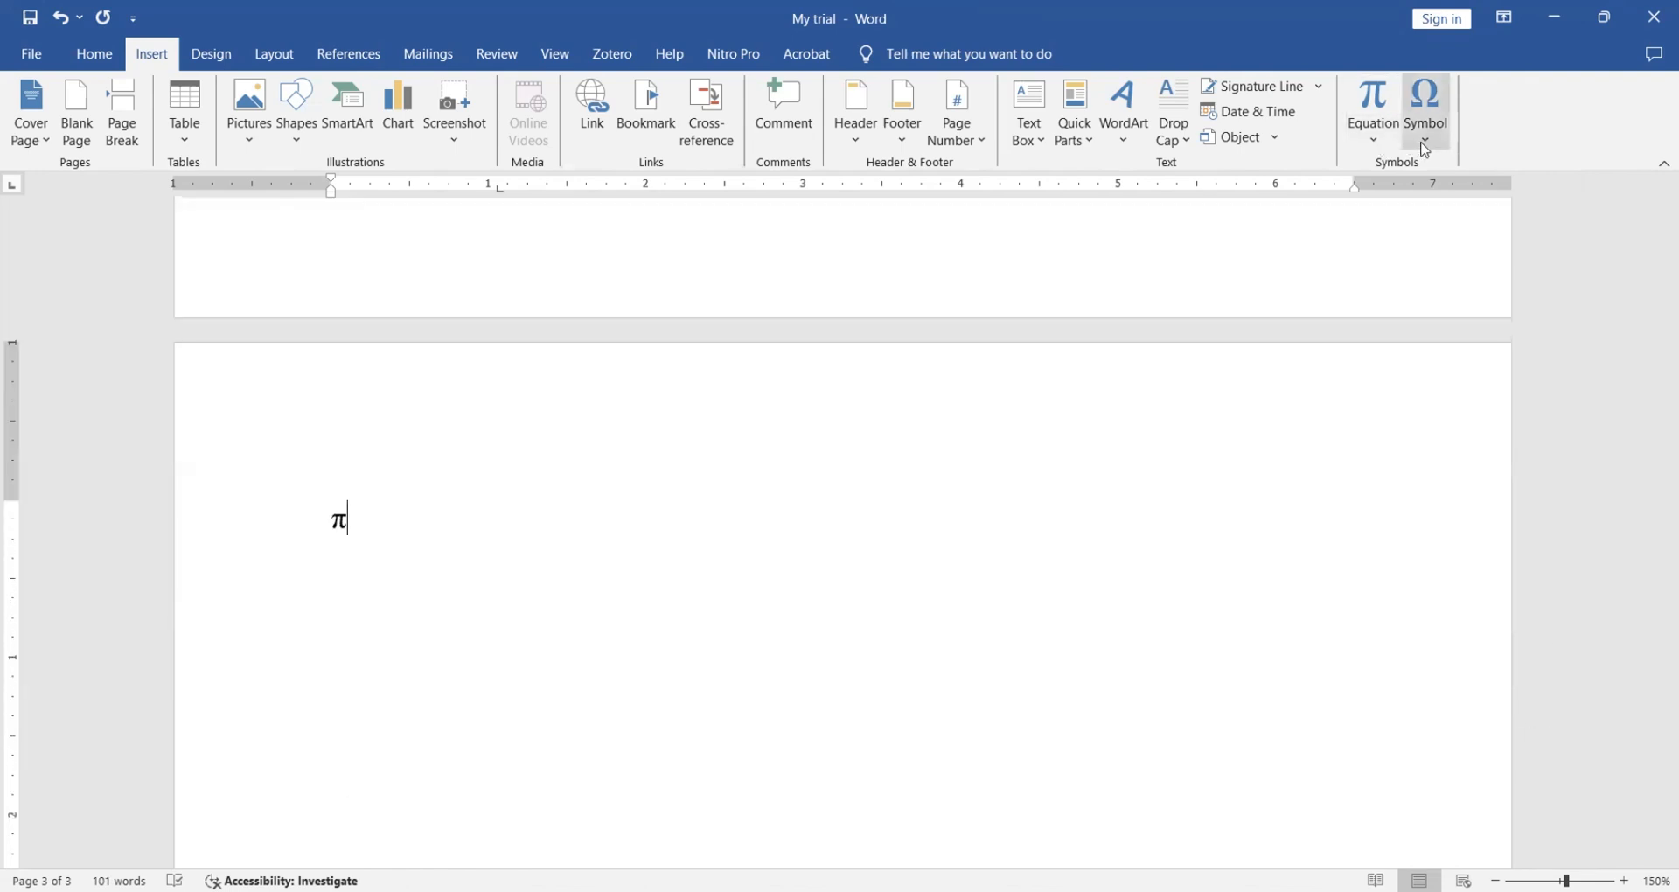
- Add a micro sign μ after the π and place the cursor between the two symbols
click(1425, 140)
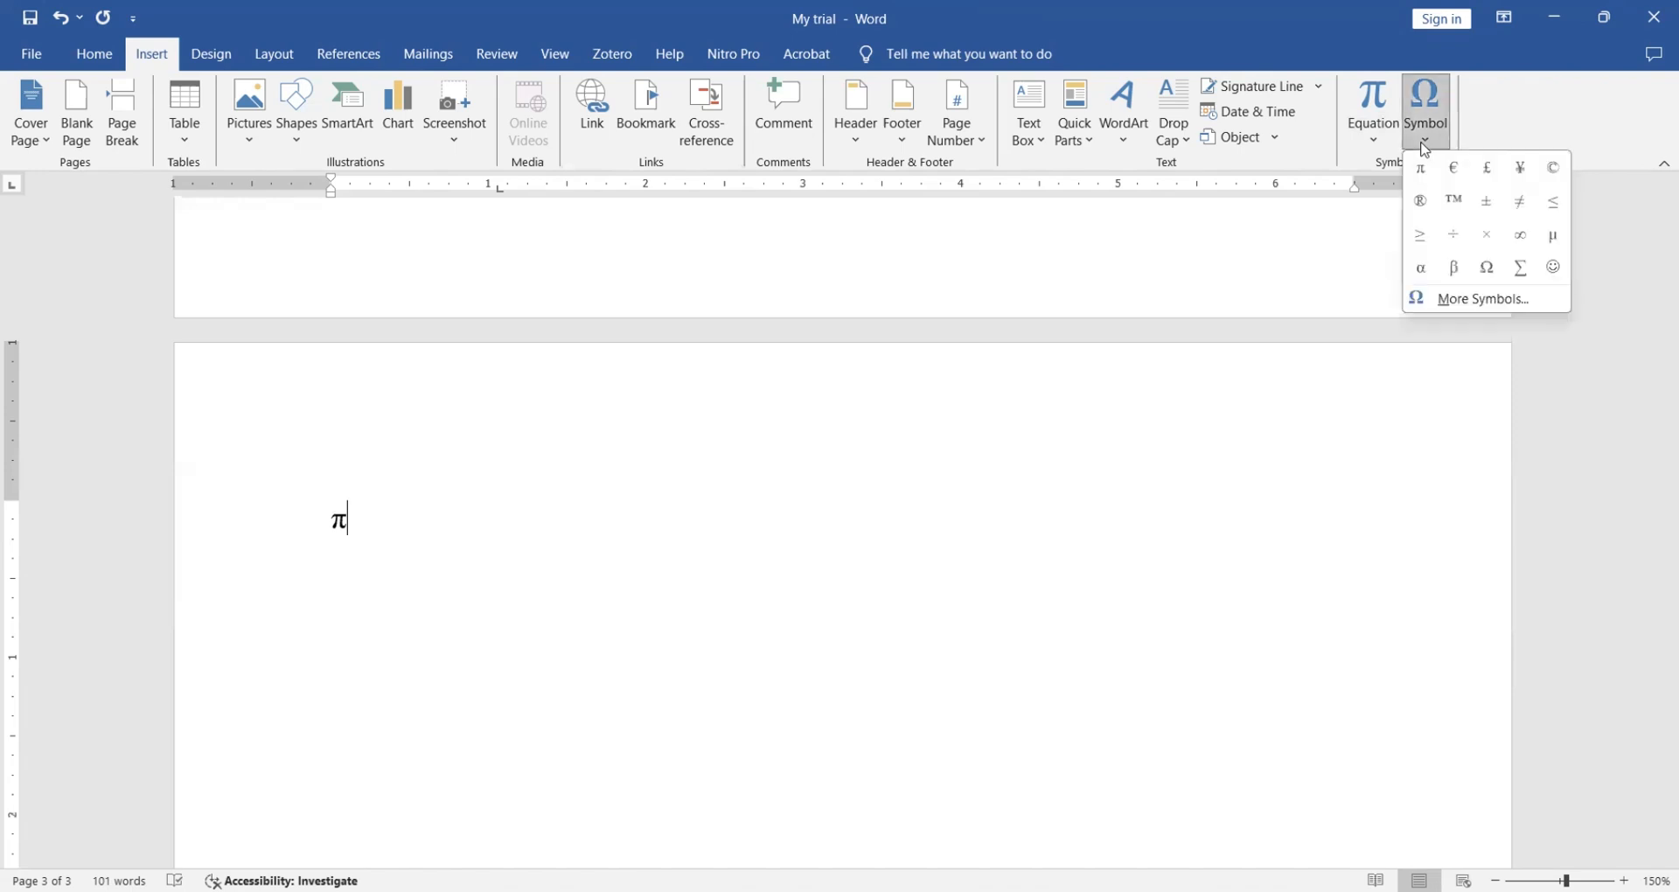
click(1553, 234)
click(348, 522)
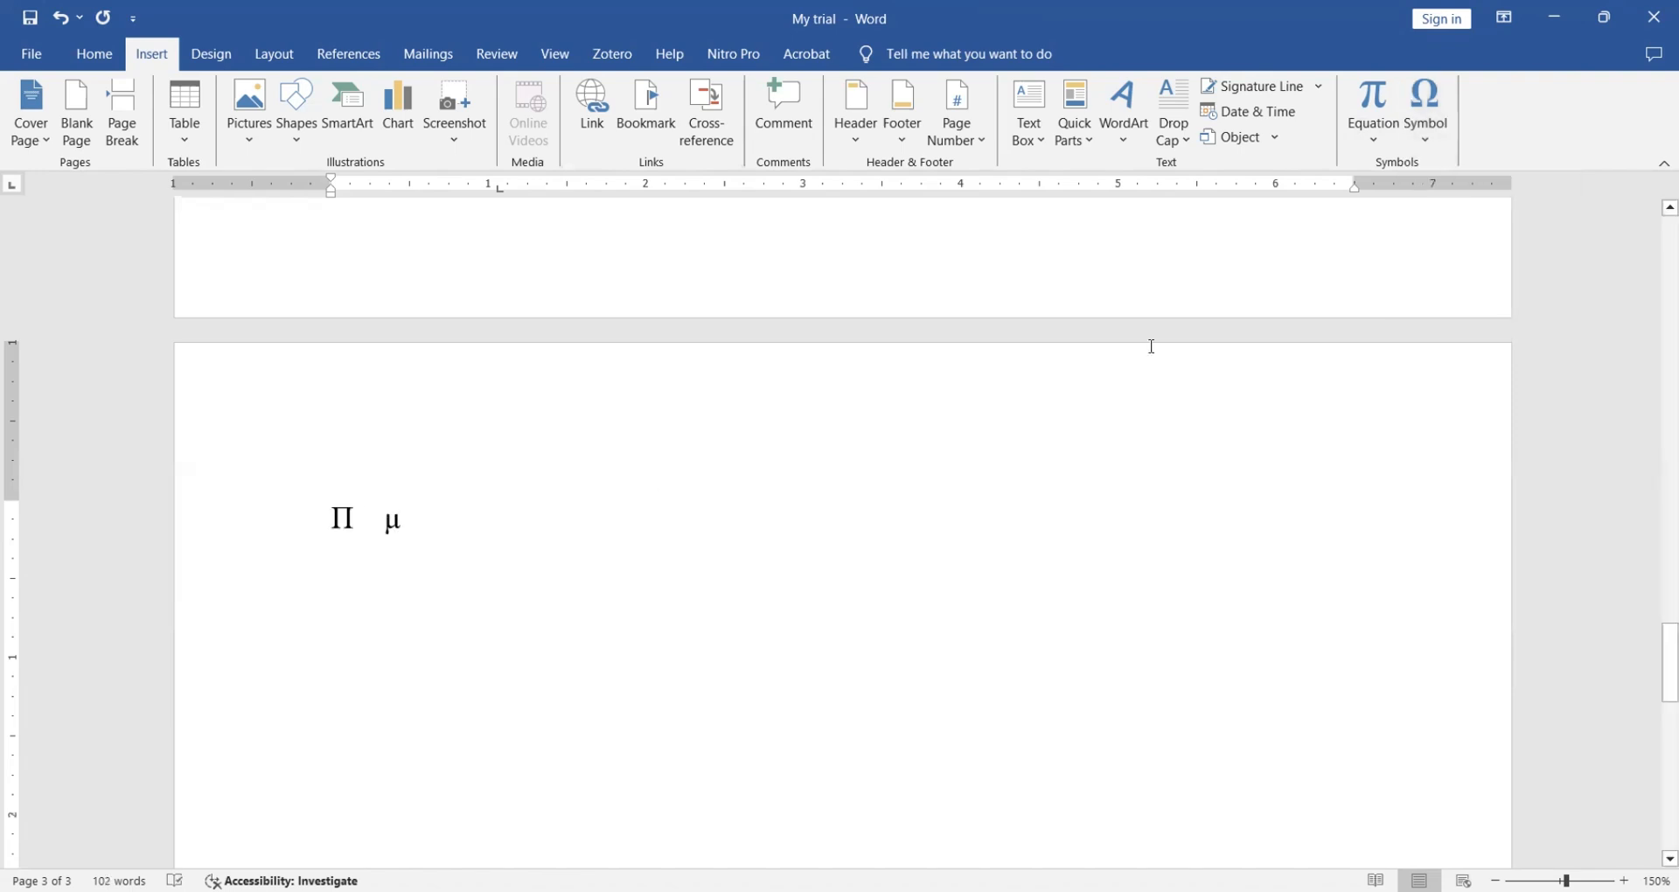
click(1426, 109)
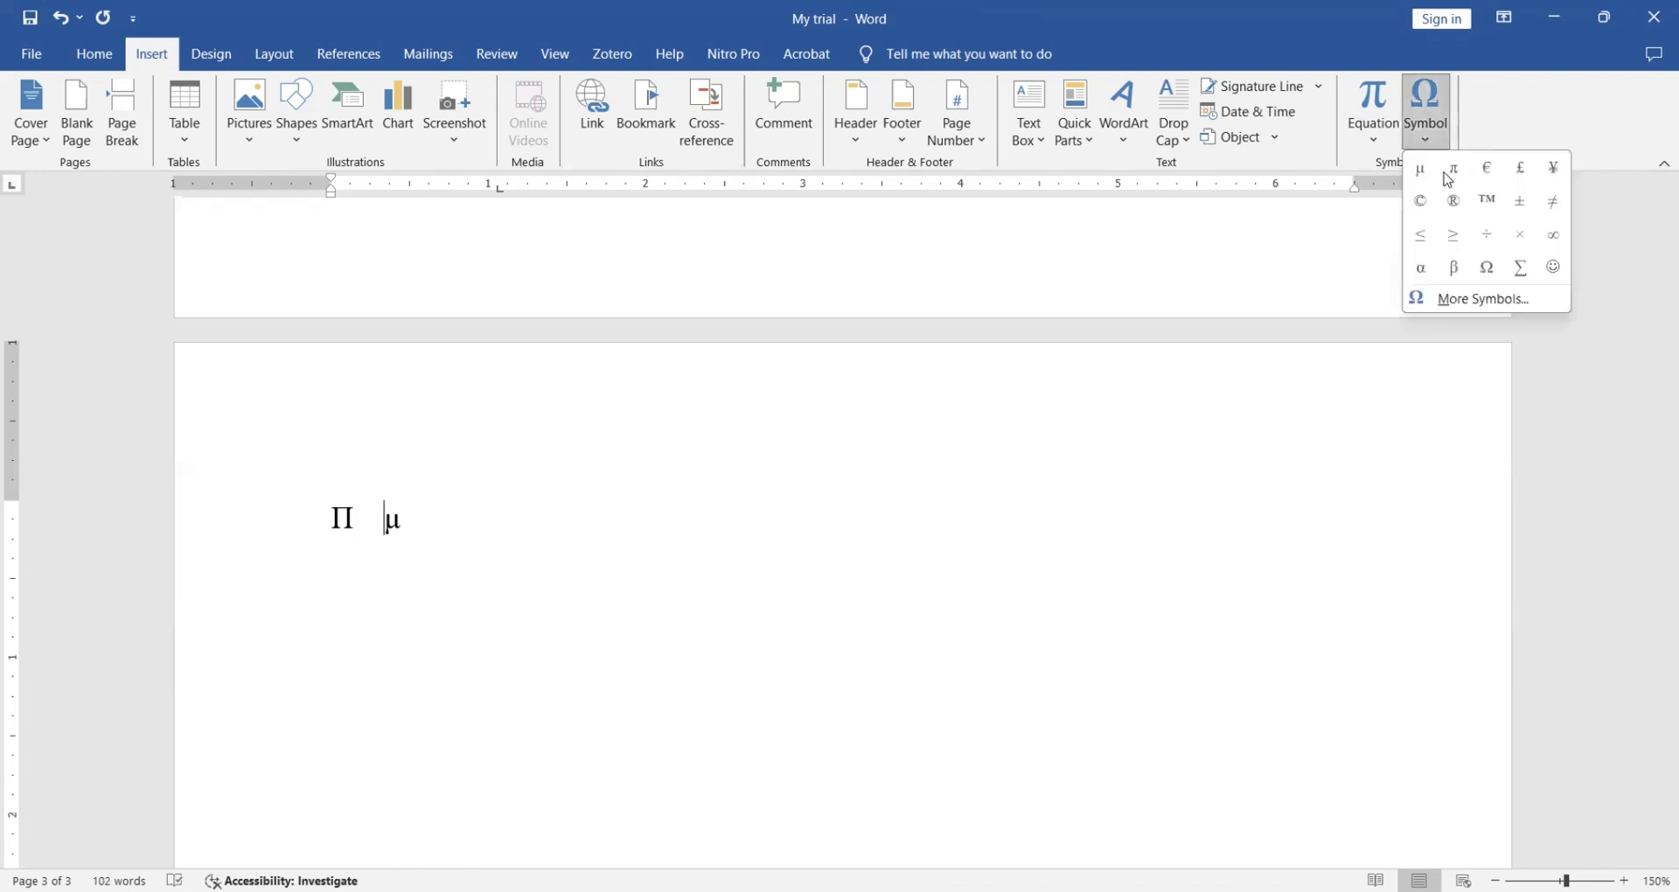
- Insert alpha α before and after the μ so the line reads Π αμ α, then start a new line
click(1485, 301)
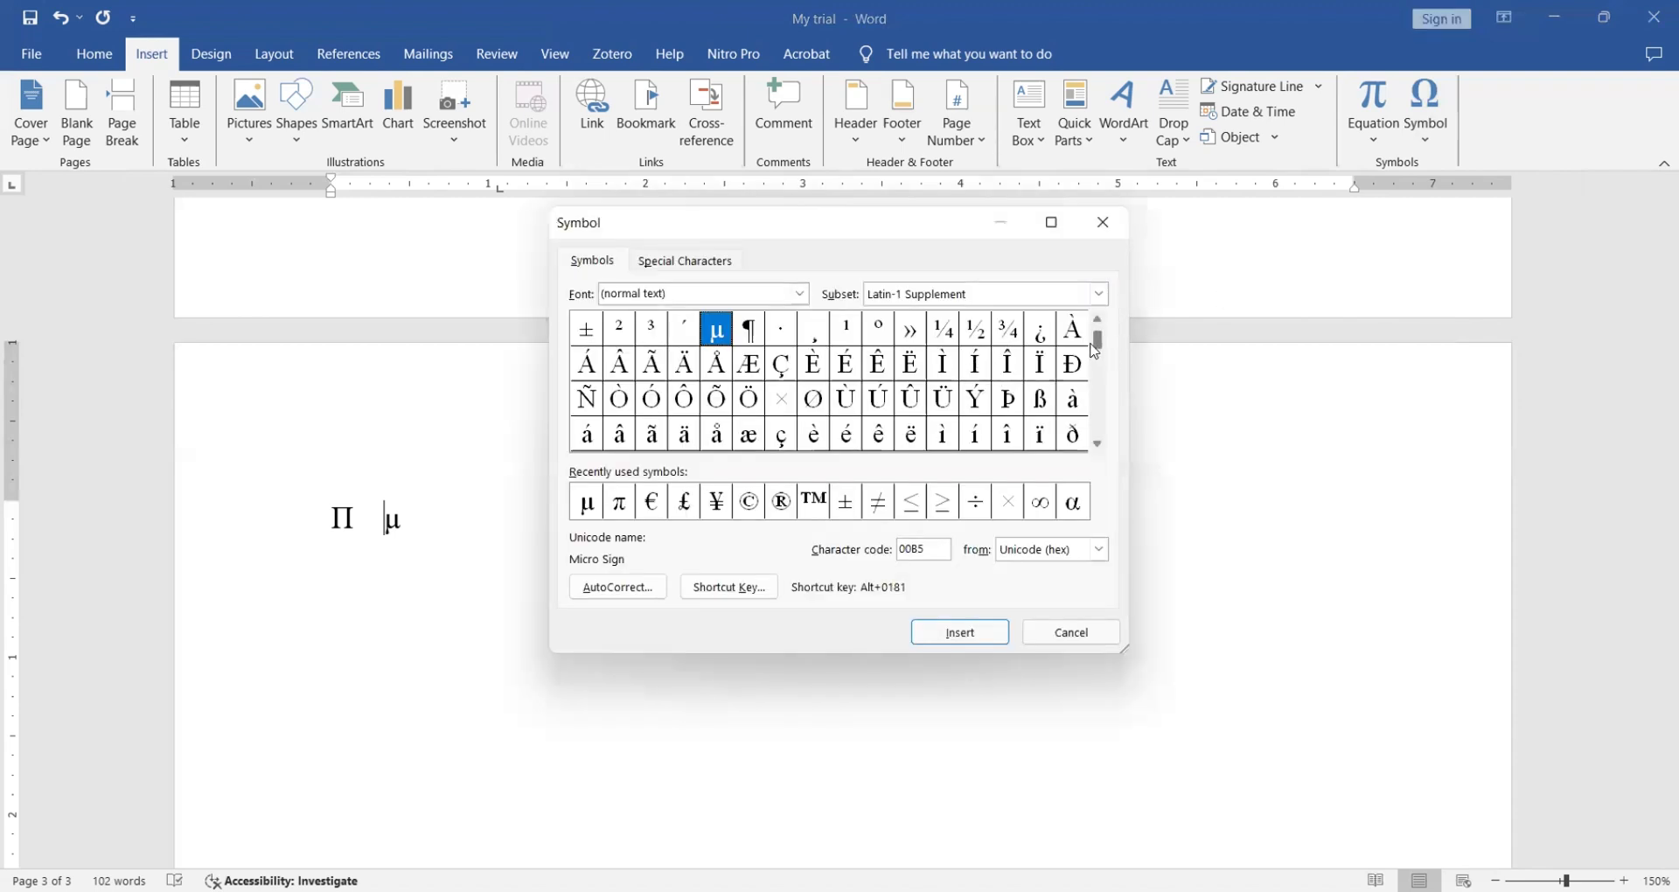
drag(1098, 349, 1102, 387)
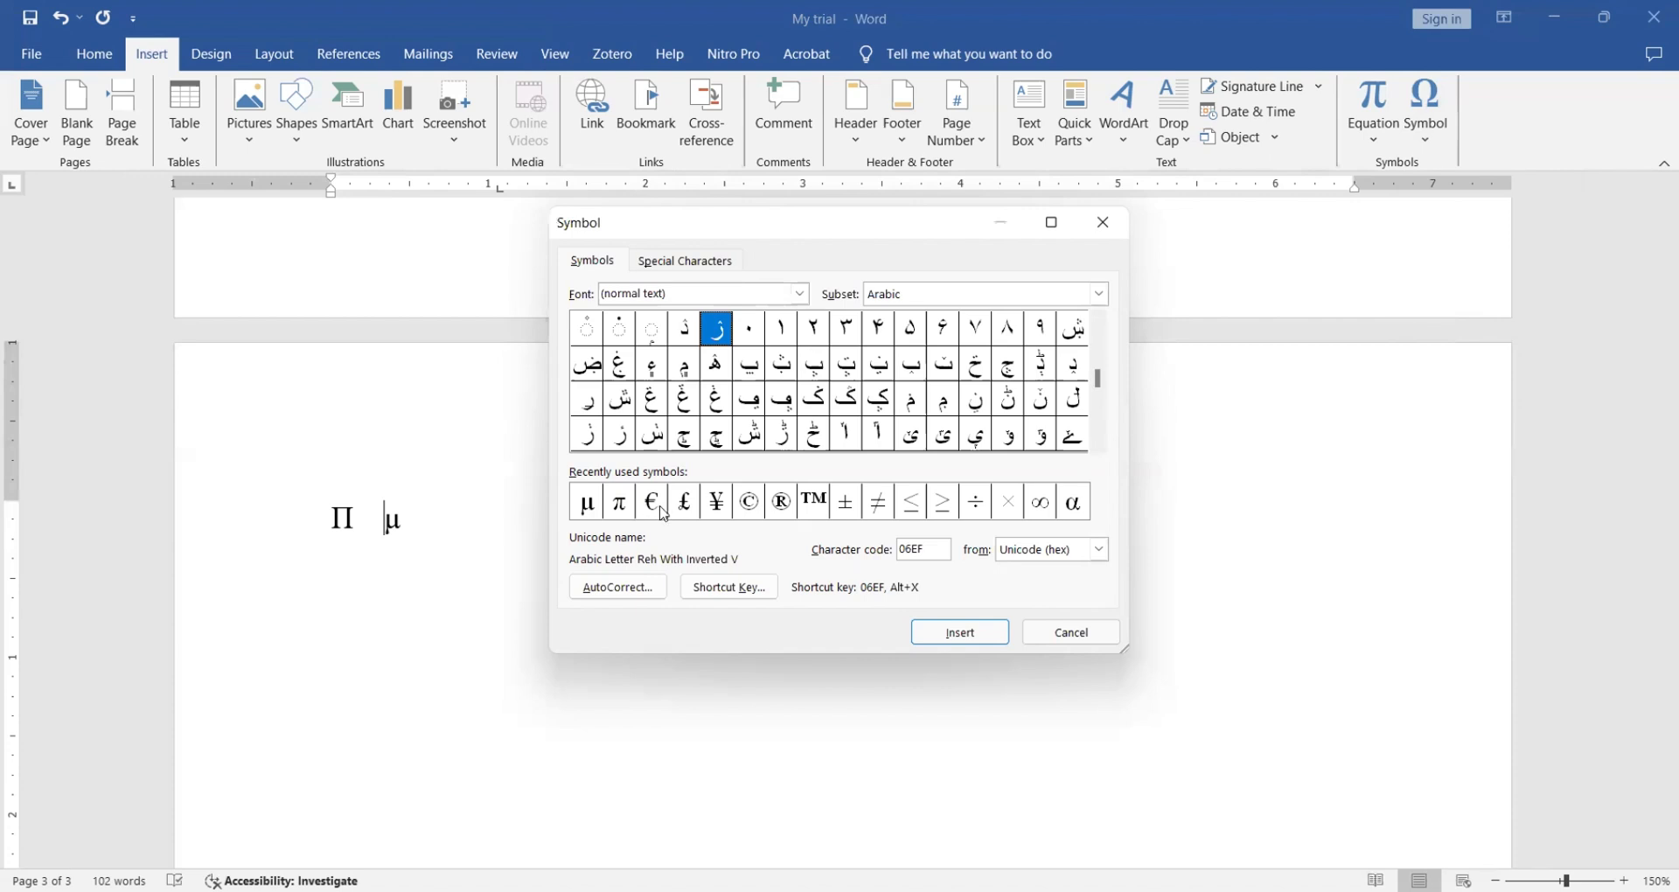
click(1076, 508)
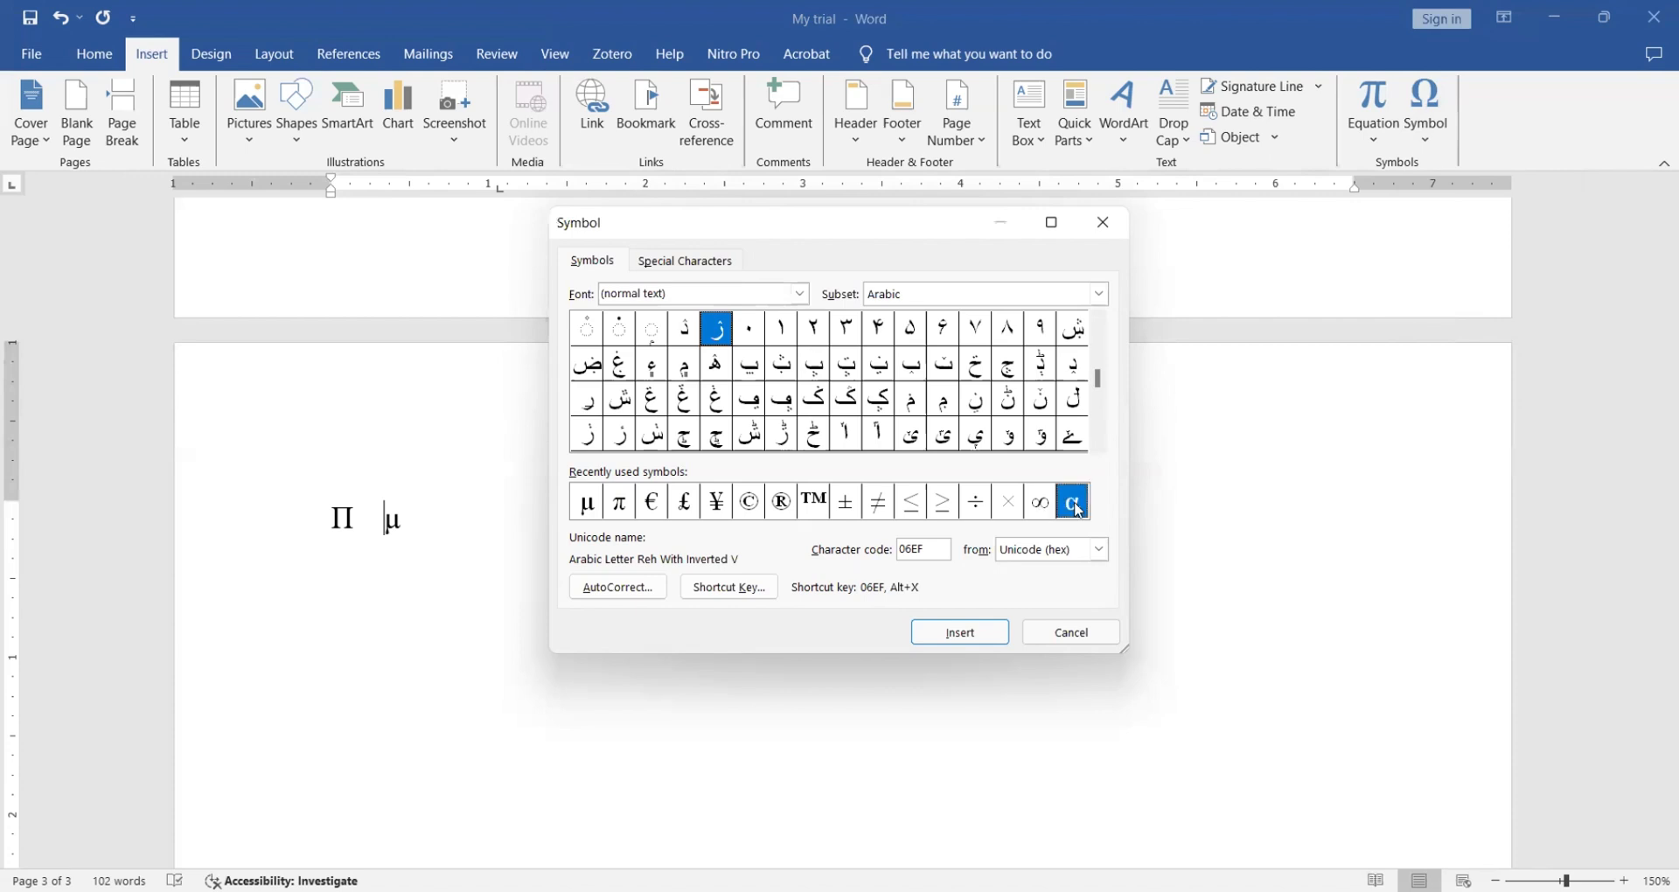
click(454, 518)
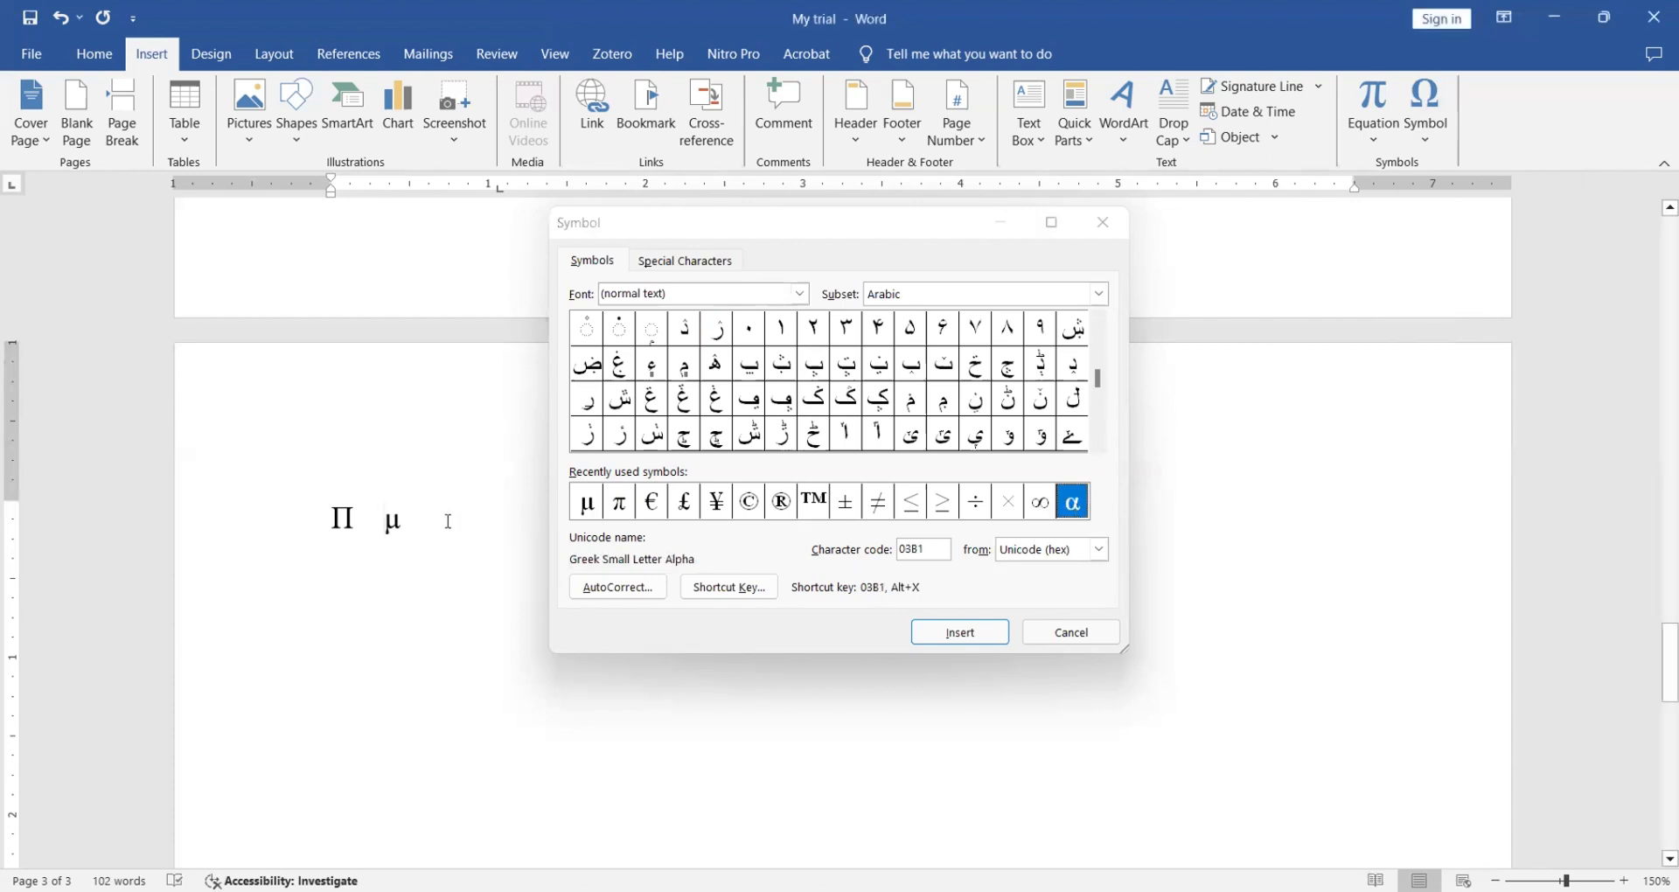
click(974, 635)
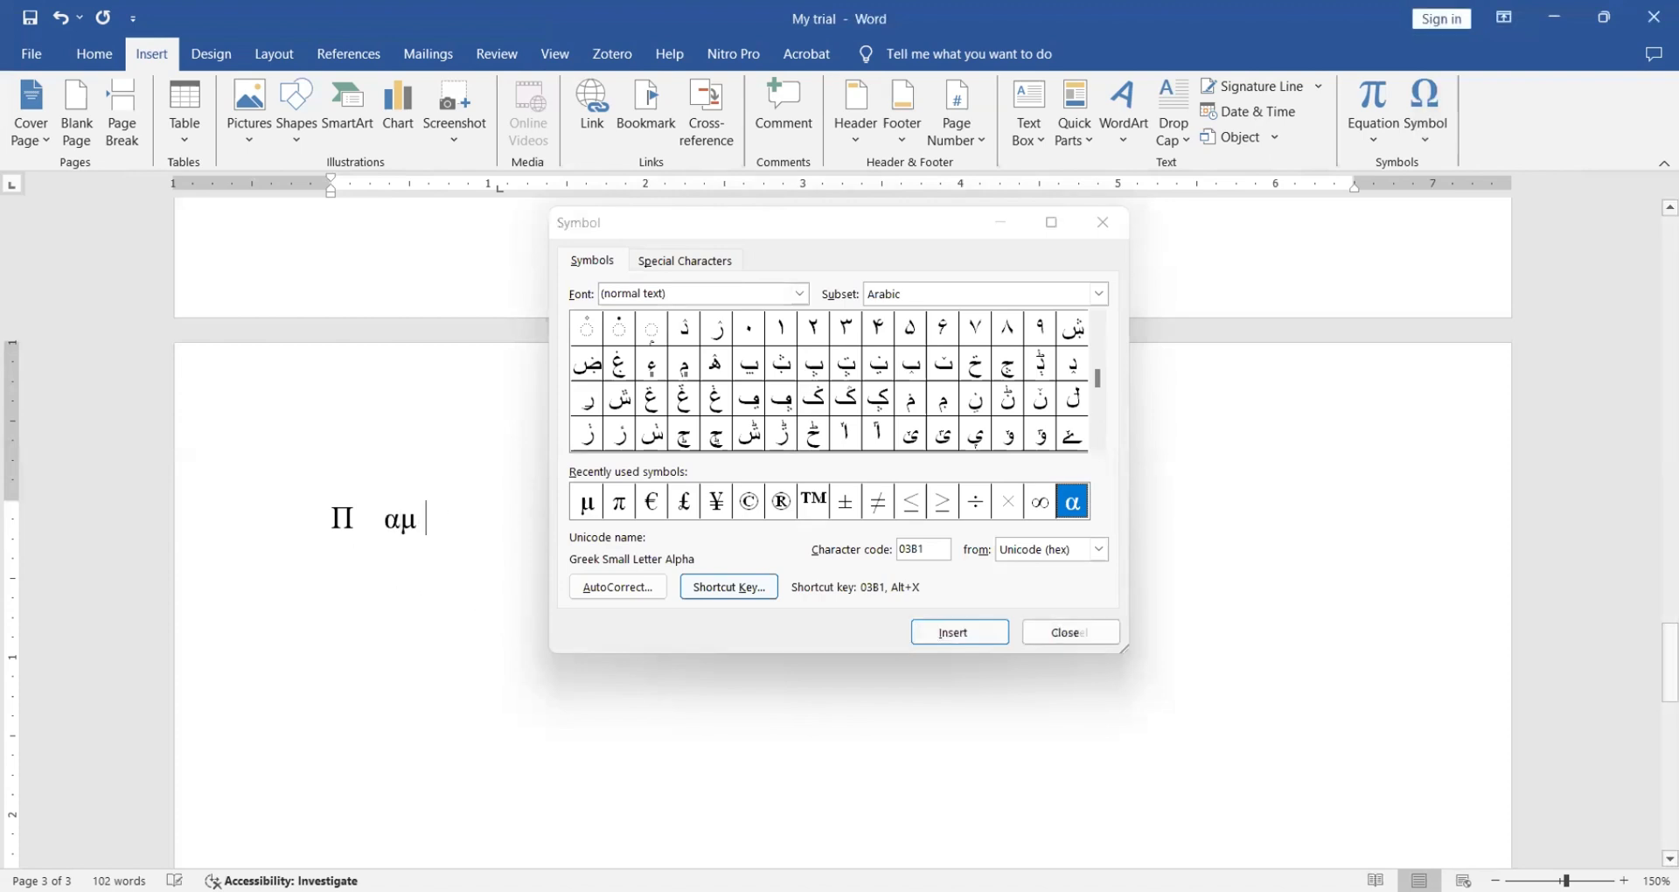
click(1047, 507)
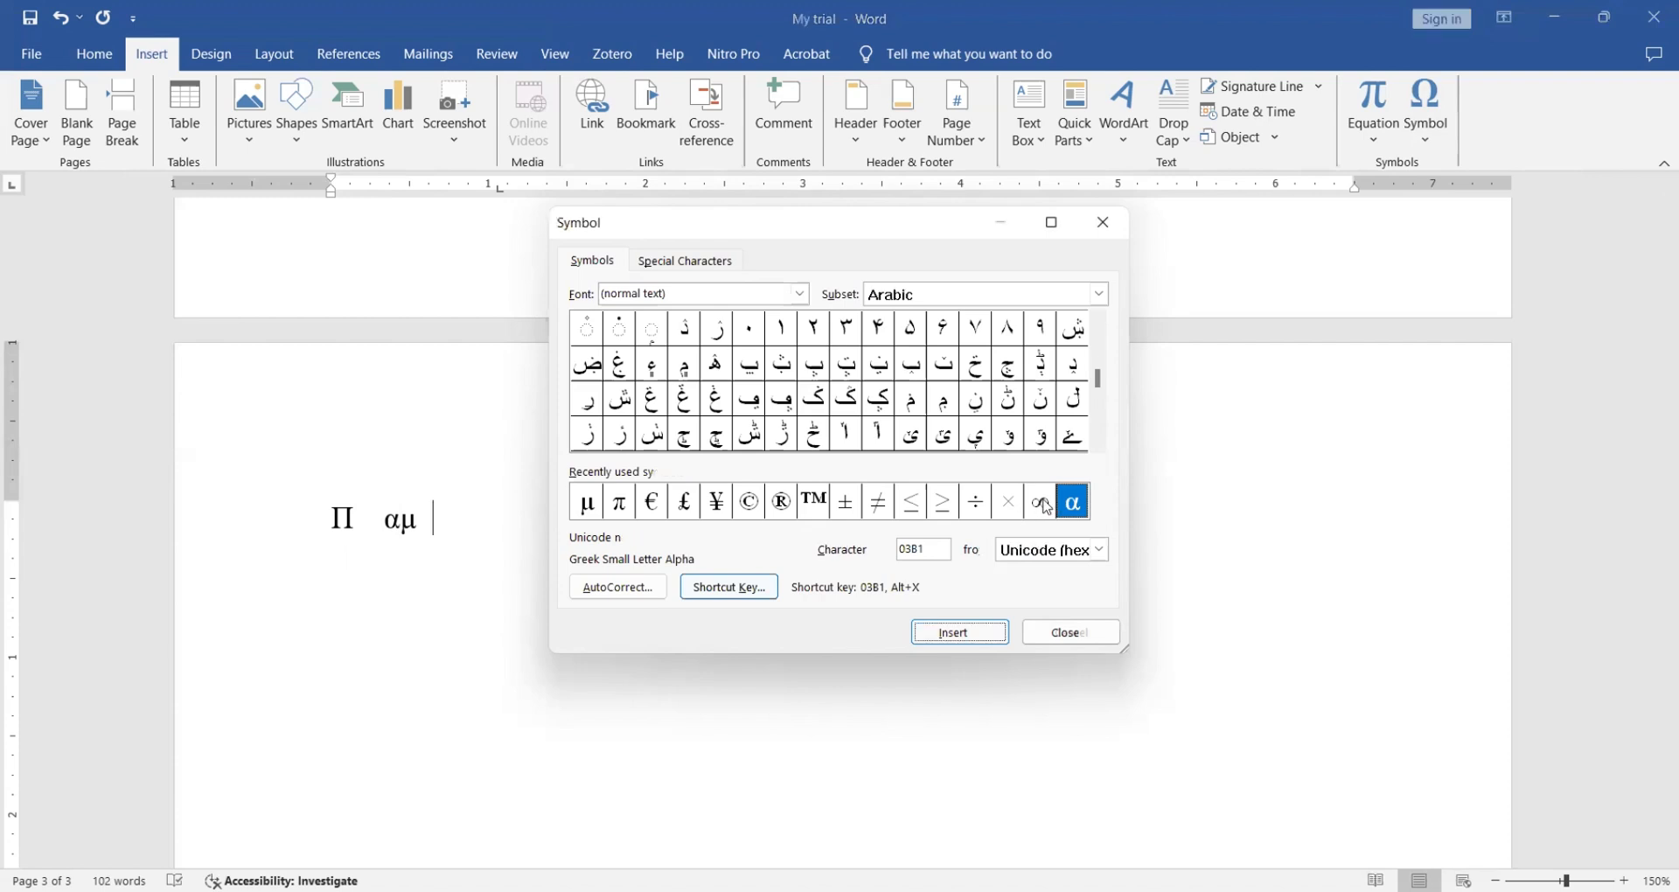
click(964, 632)
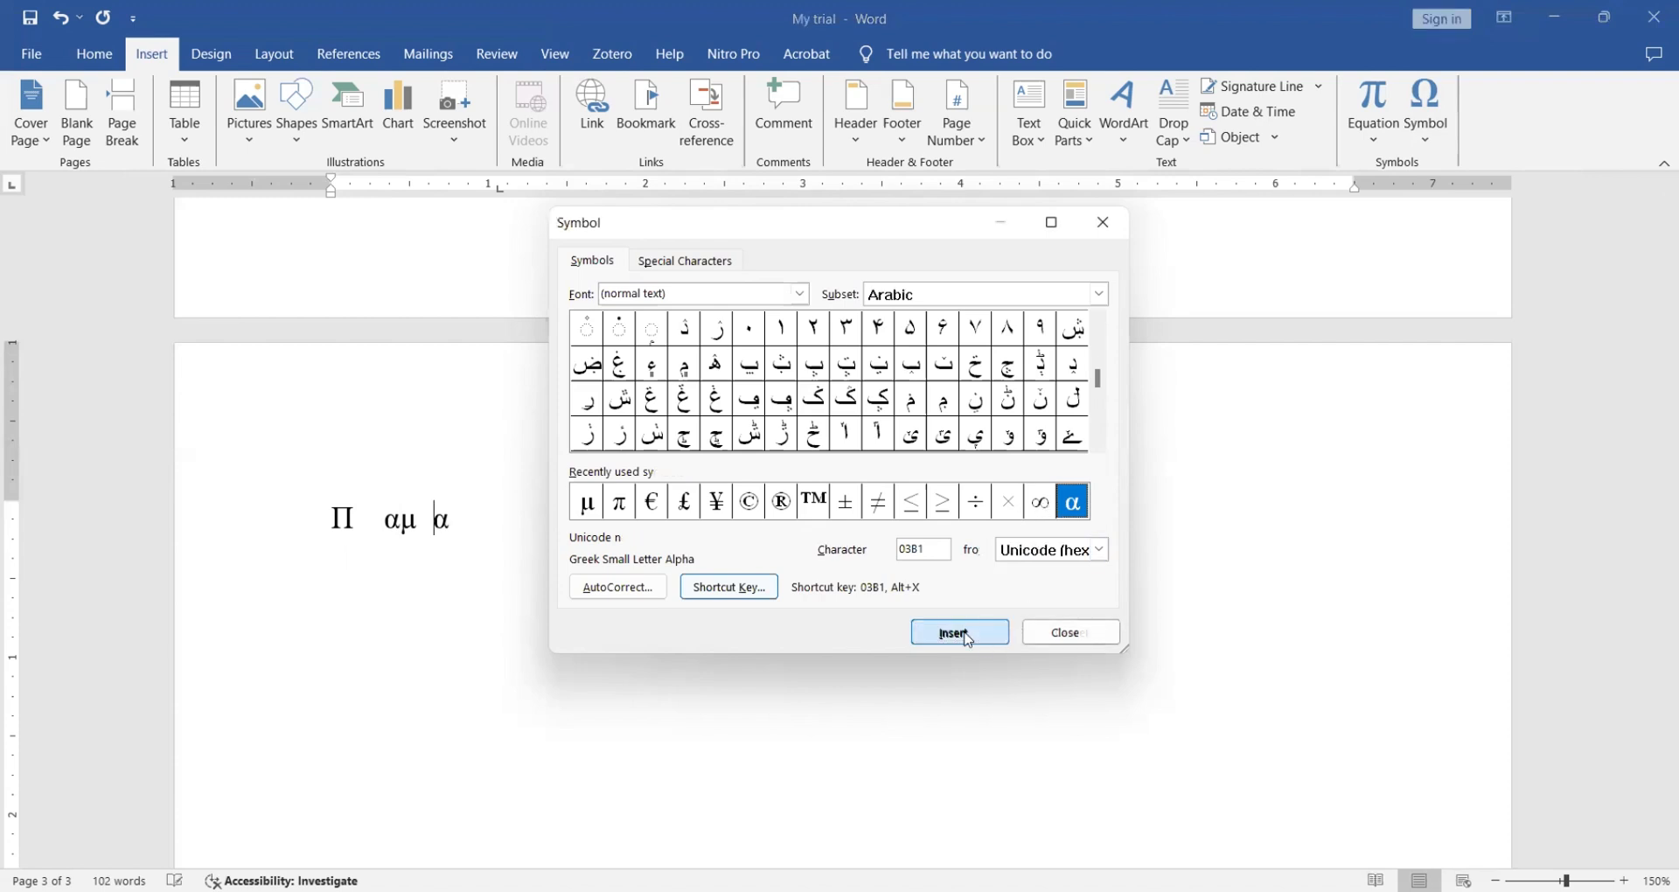
click(1114, 231)
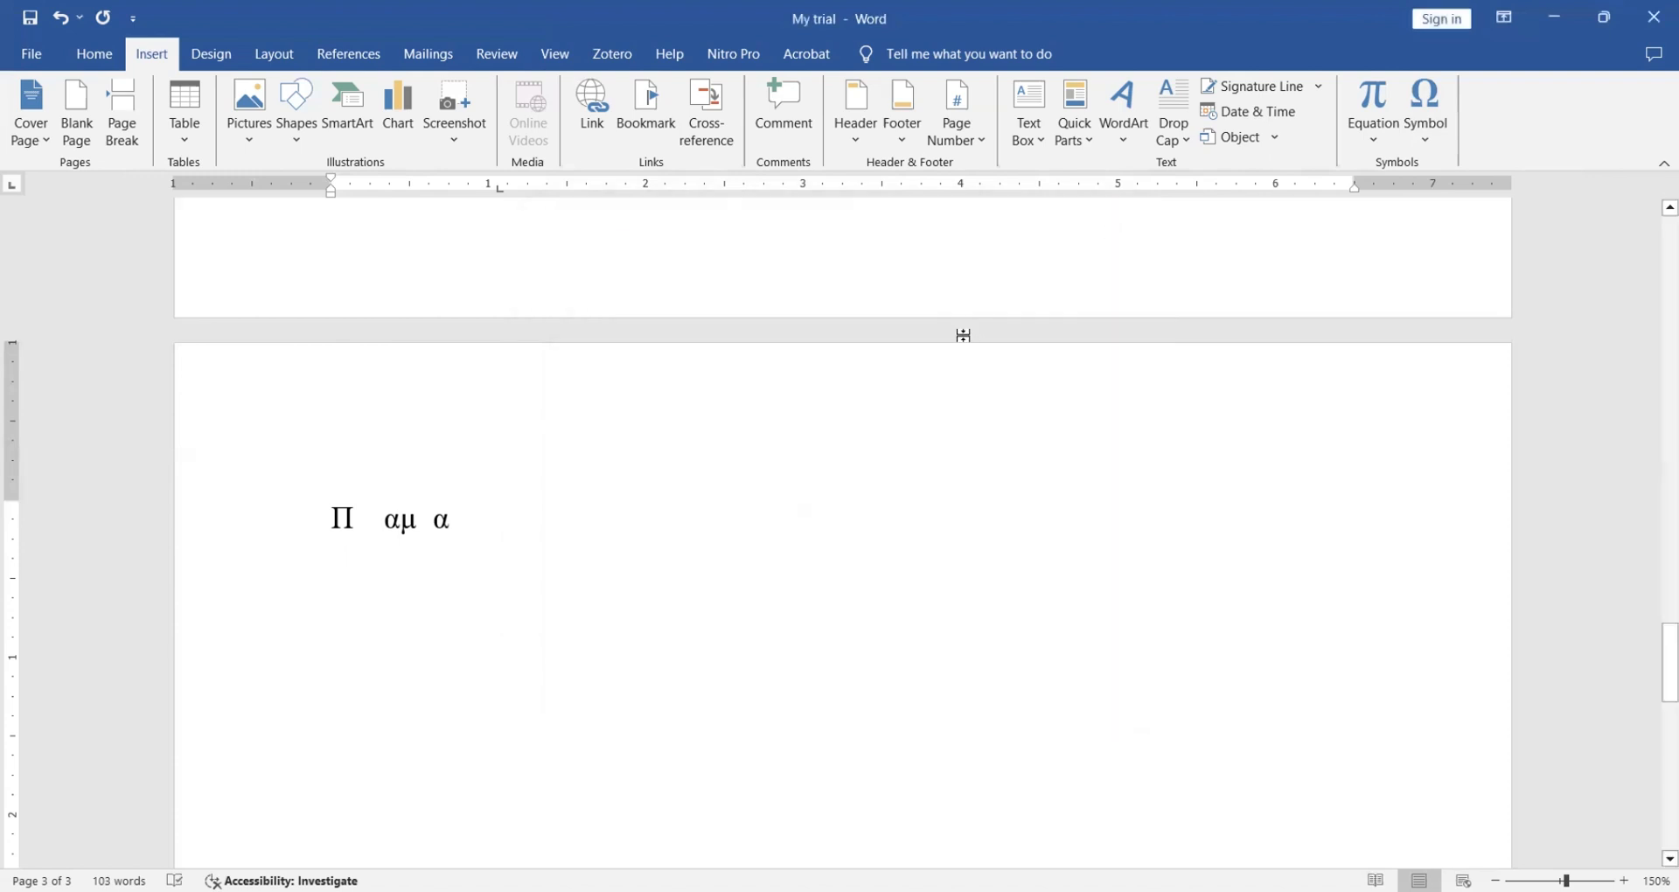
key(Return)
key(Return)
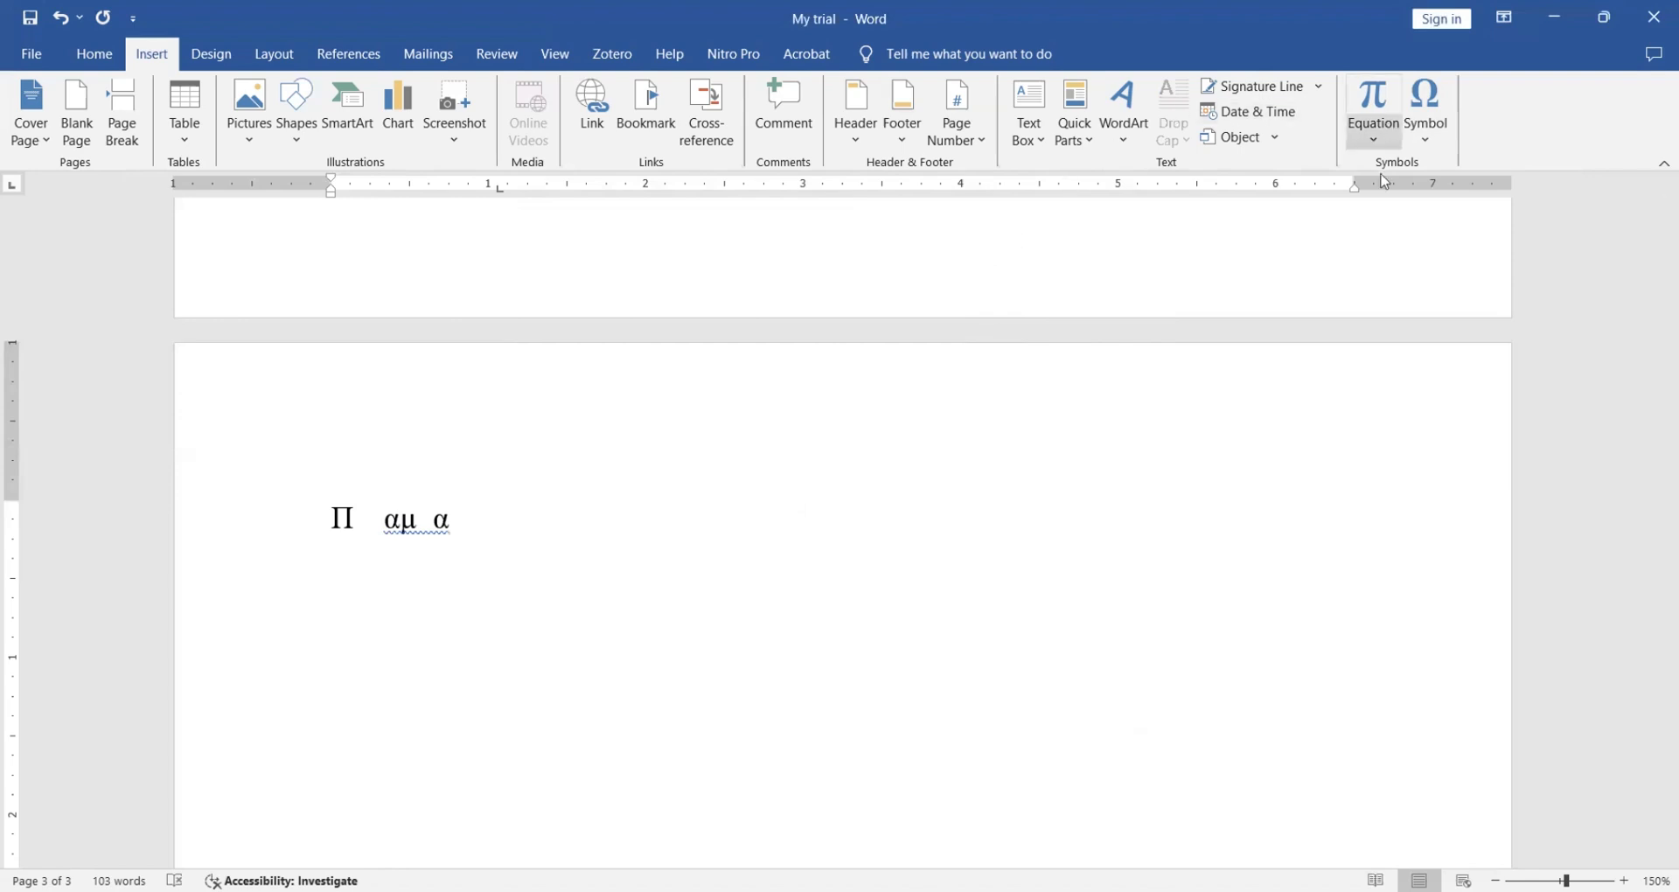
- Insert the built-in Area of Circle equation A = πr² and add an empty line after it
click(1375, 140)
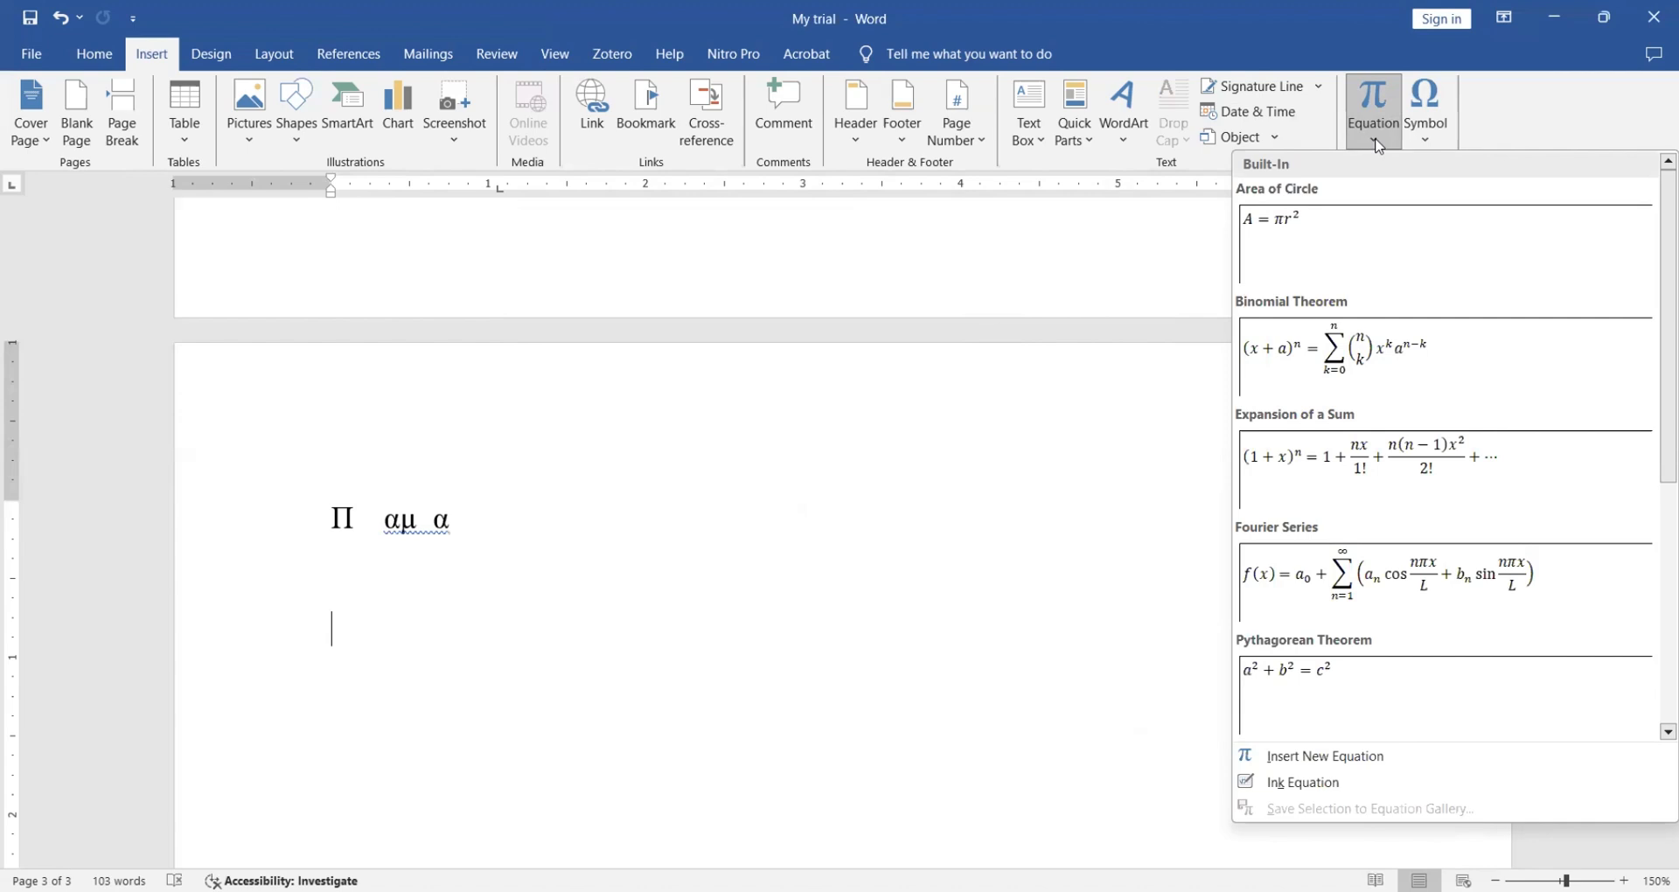
click(1324, 226)
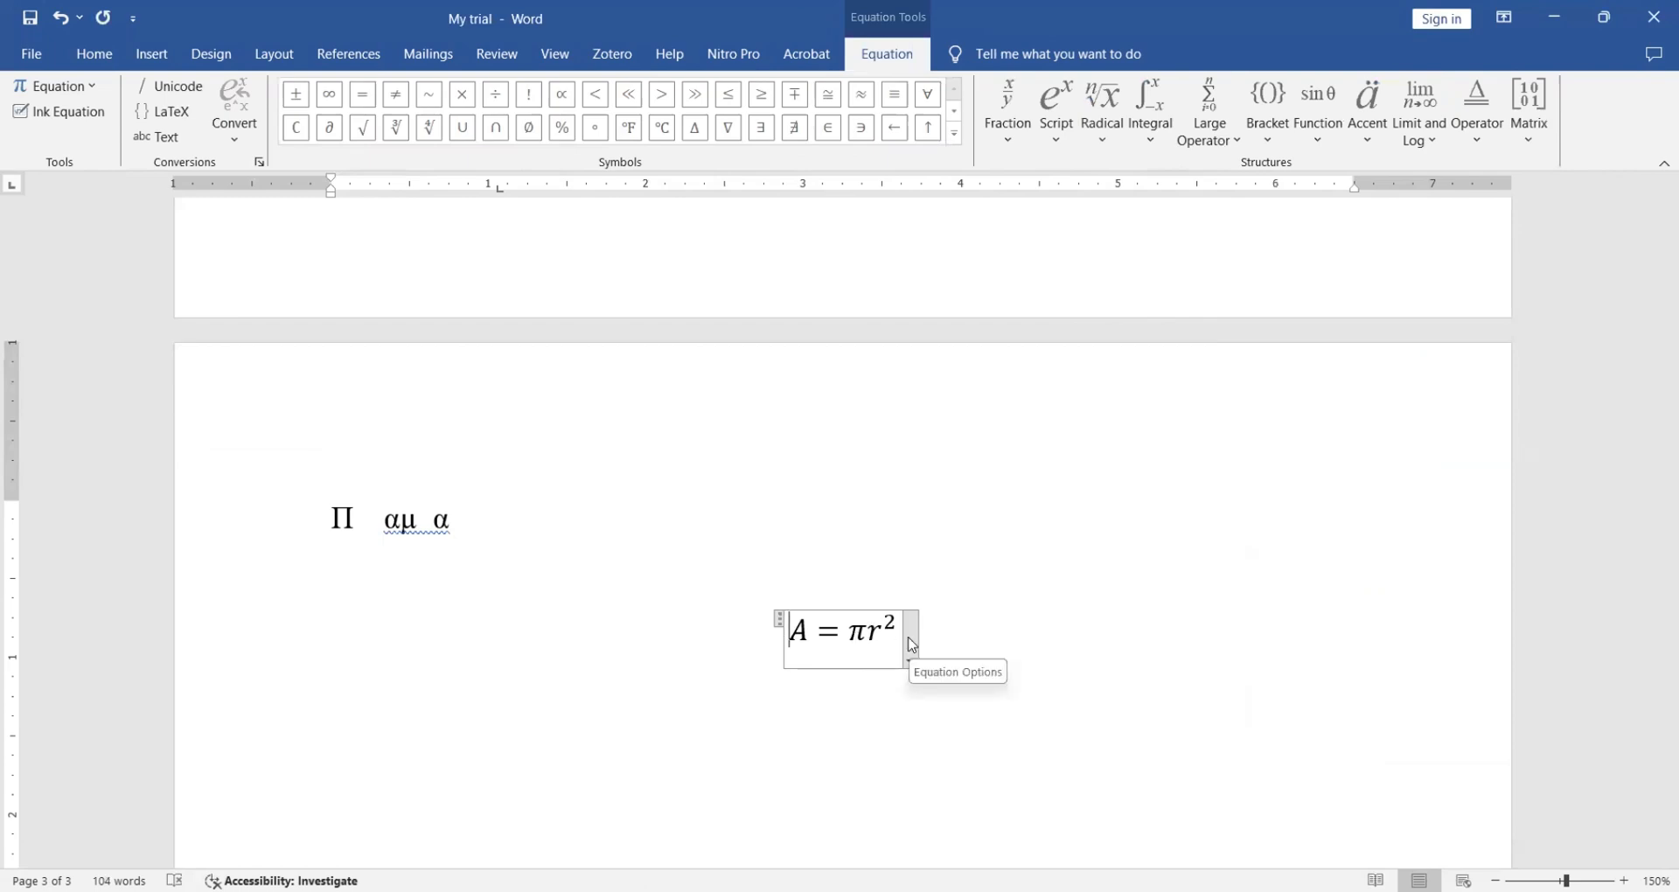
click(654, 730)
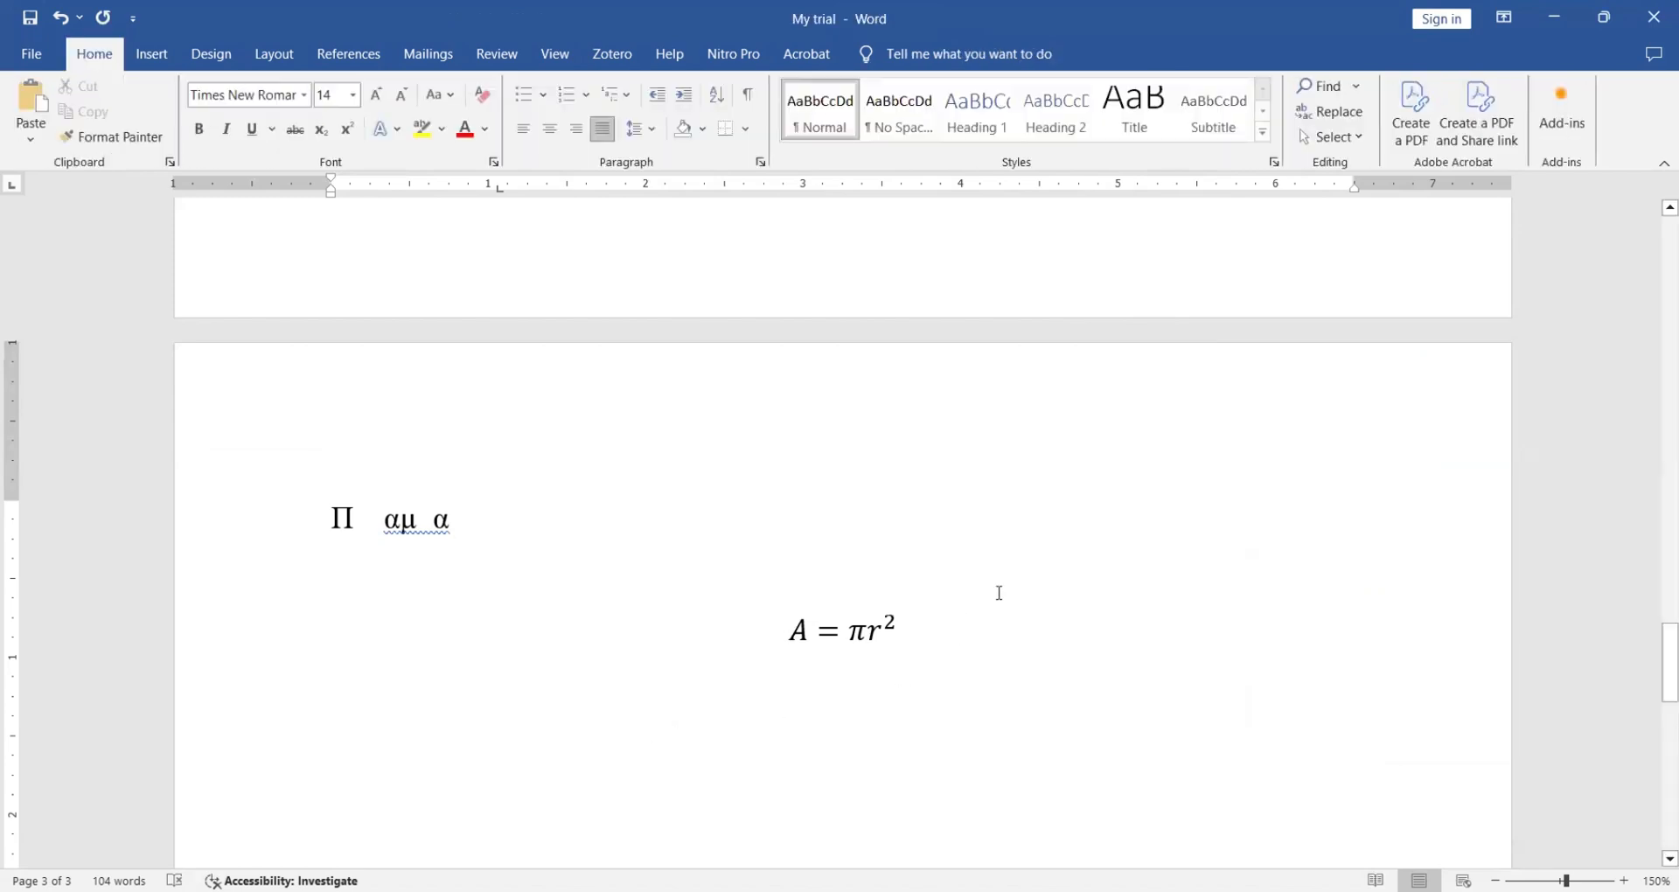
click(964, 617)
key(Return)
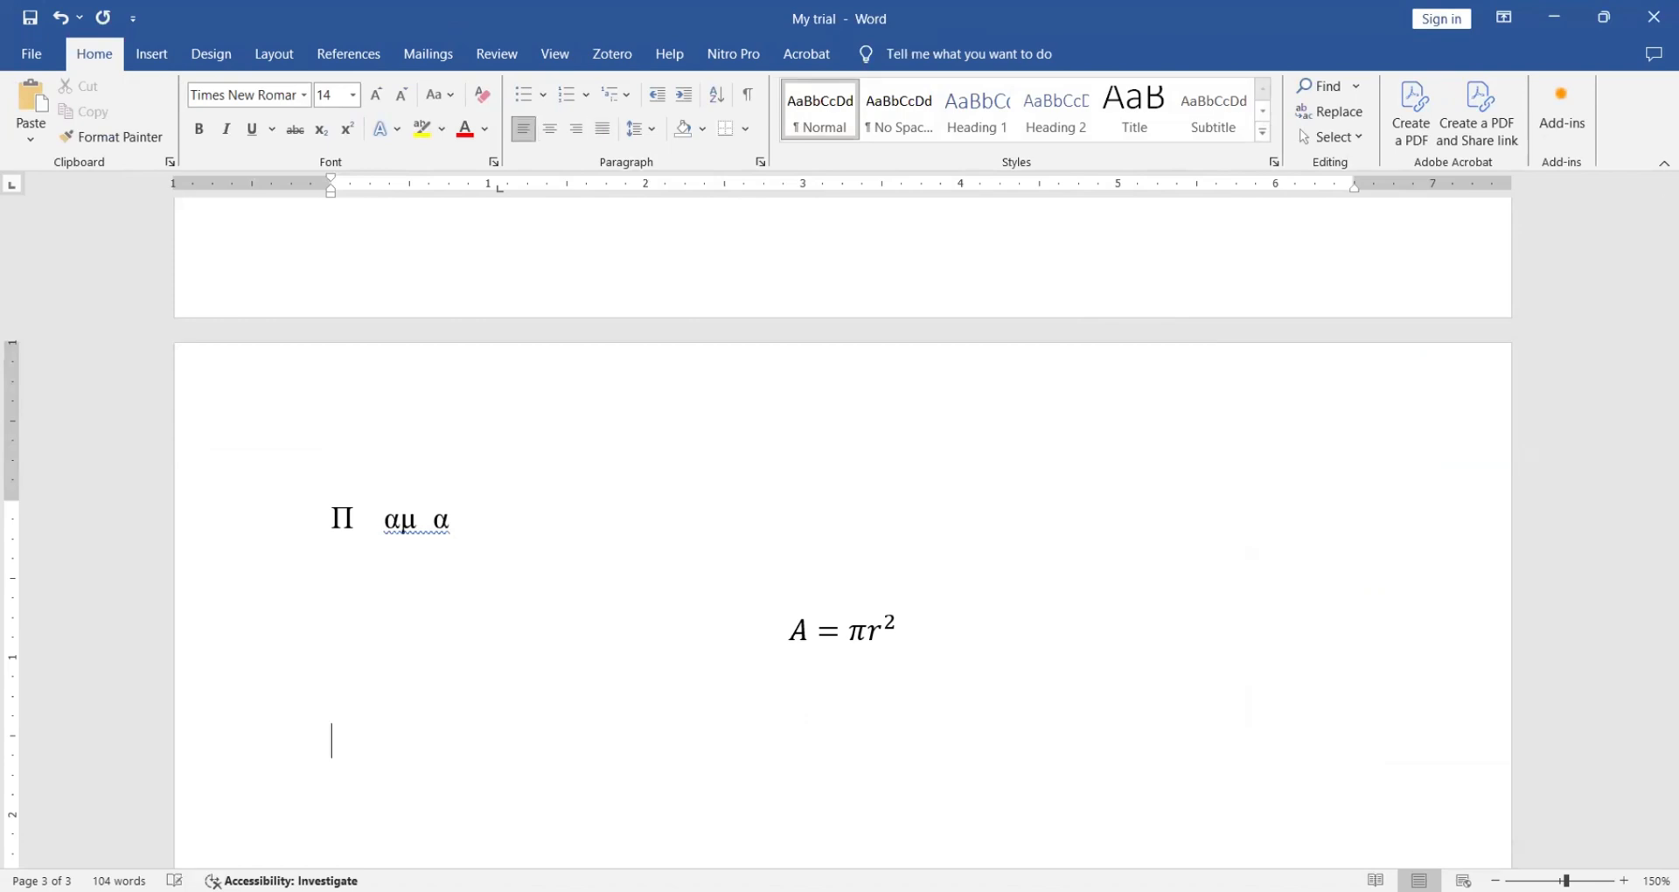
click(152, 56)
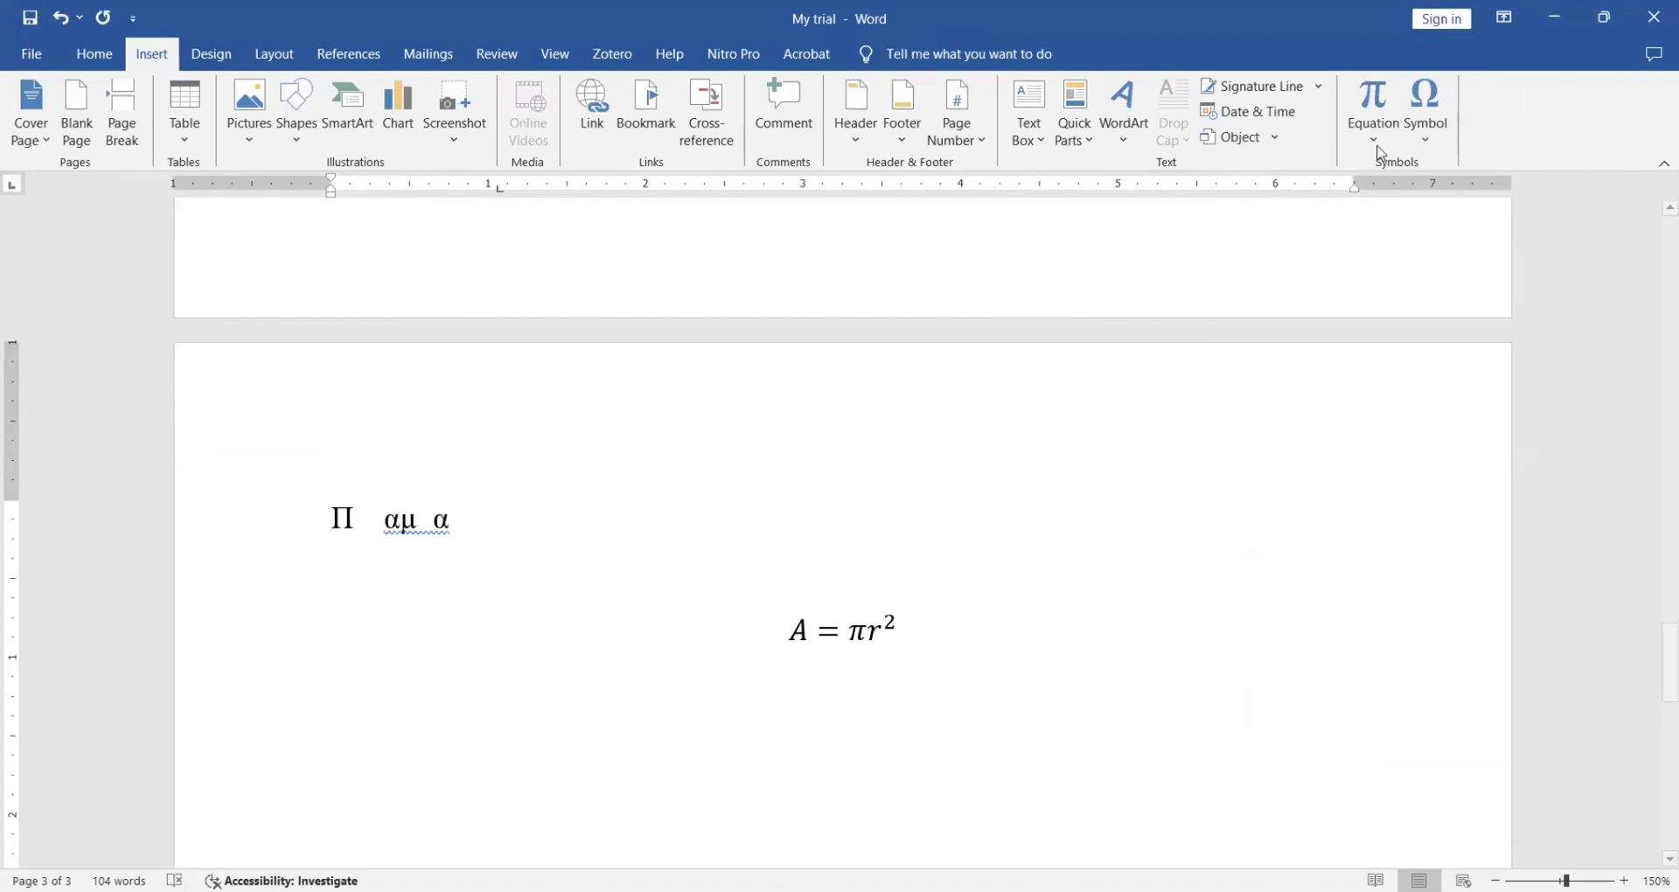
- Insert a new blank equation containing 5x + 4 = 10 below A = πr²
click(1375, 141)
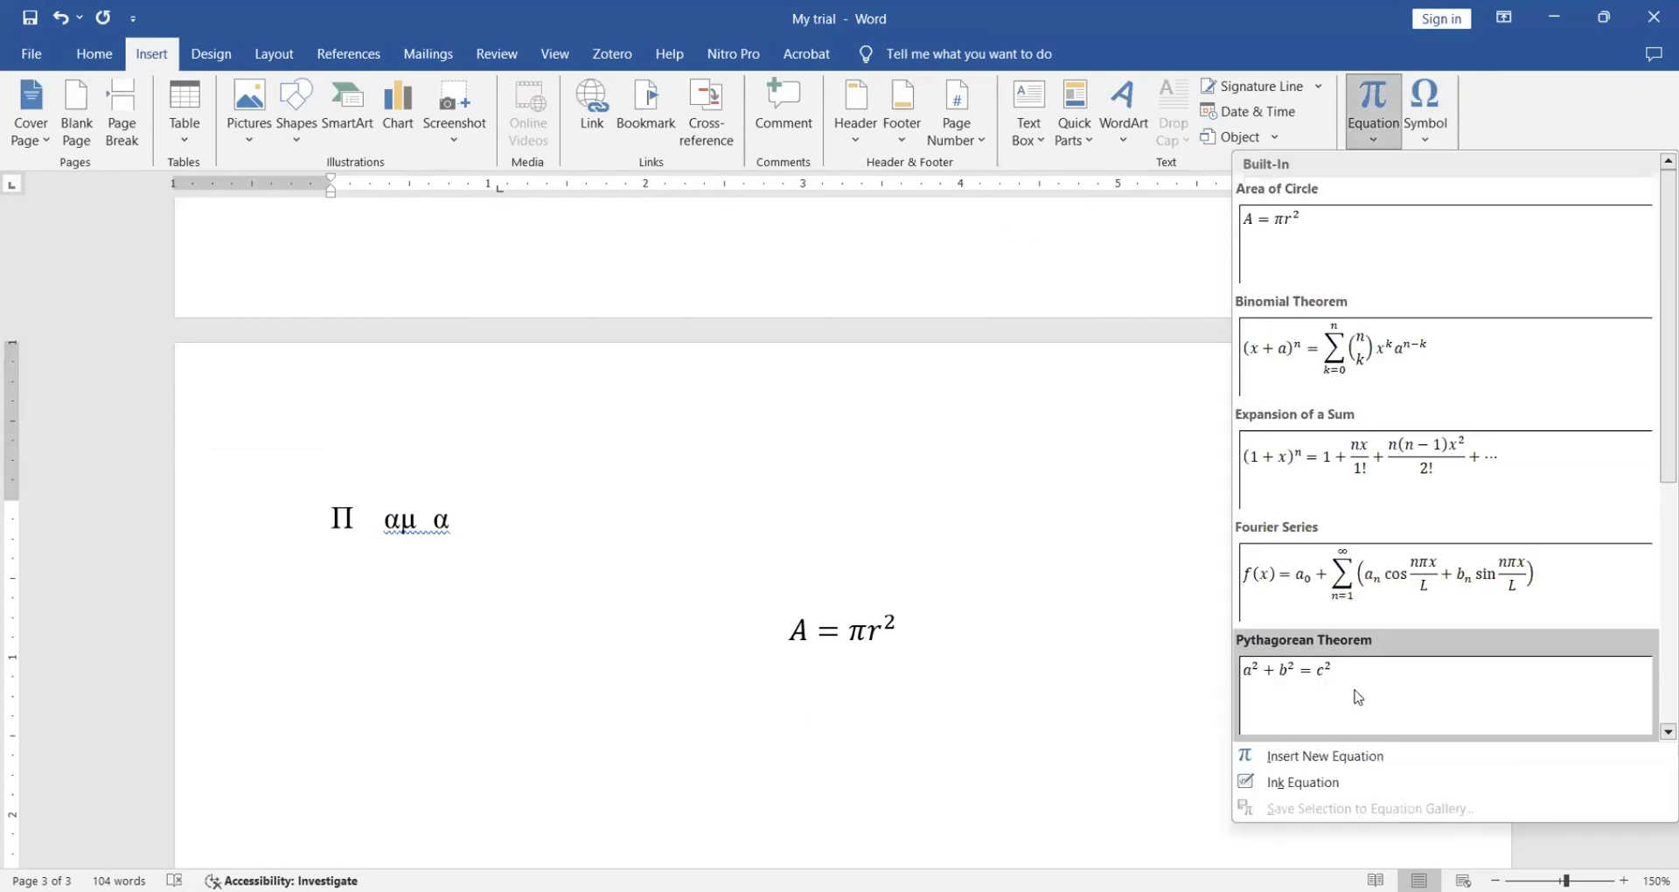
click(1371, 757)
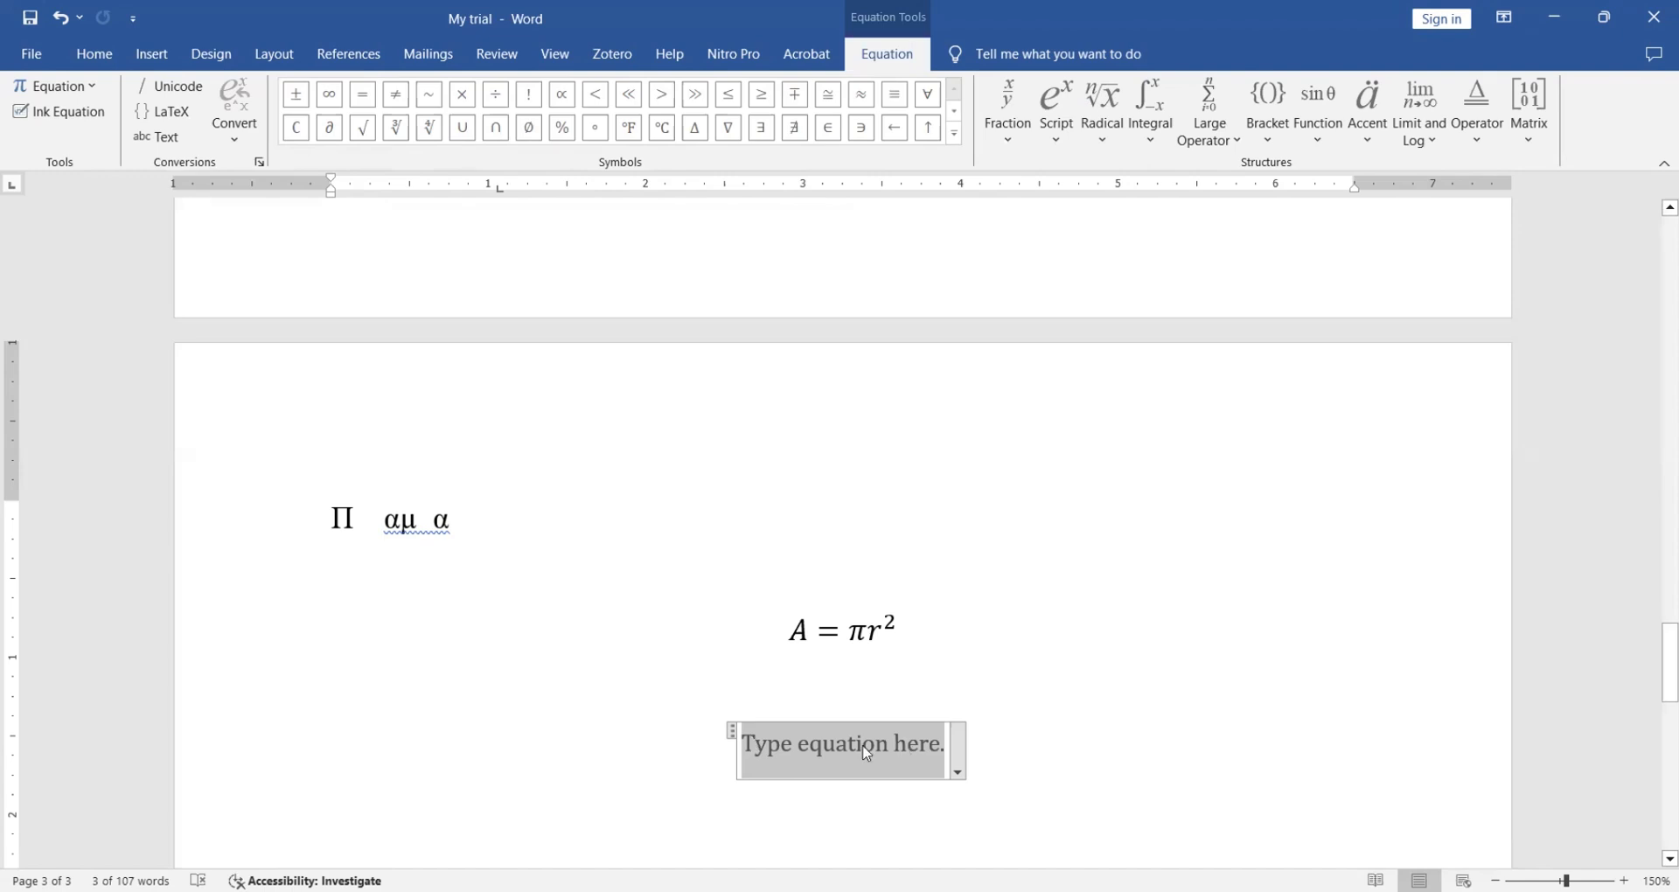
text(ax)
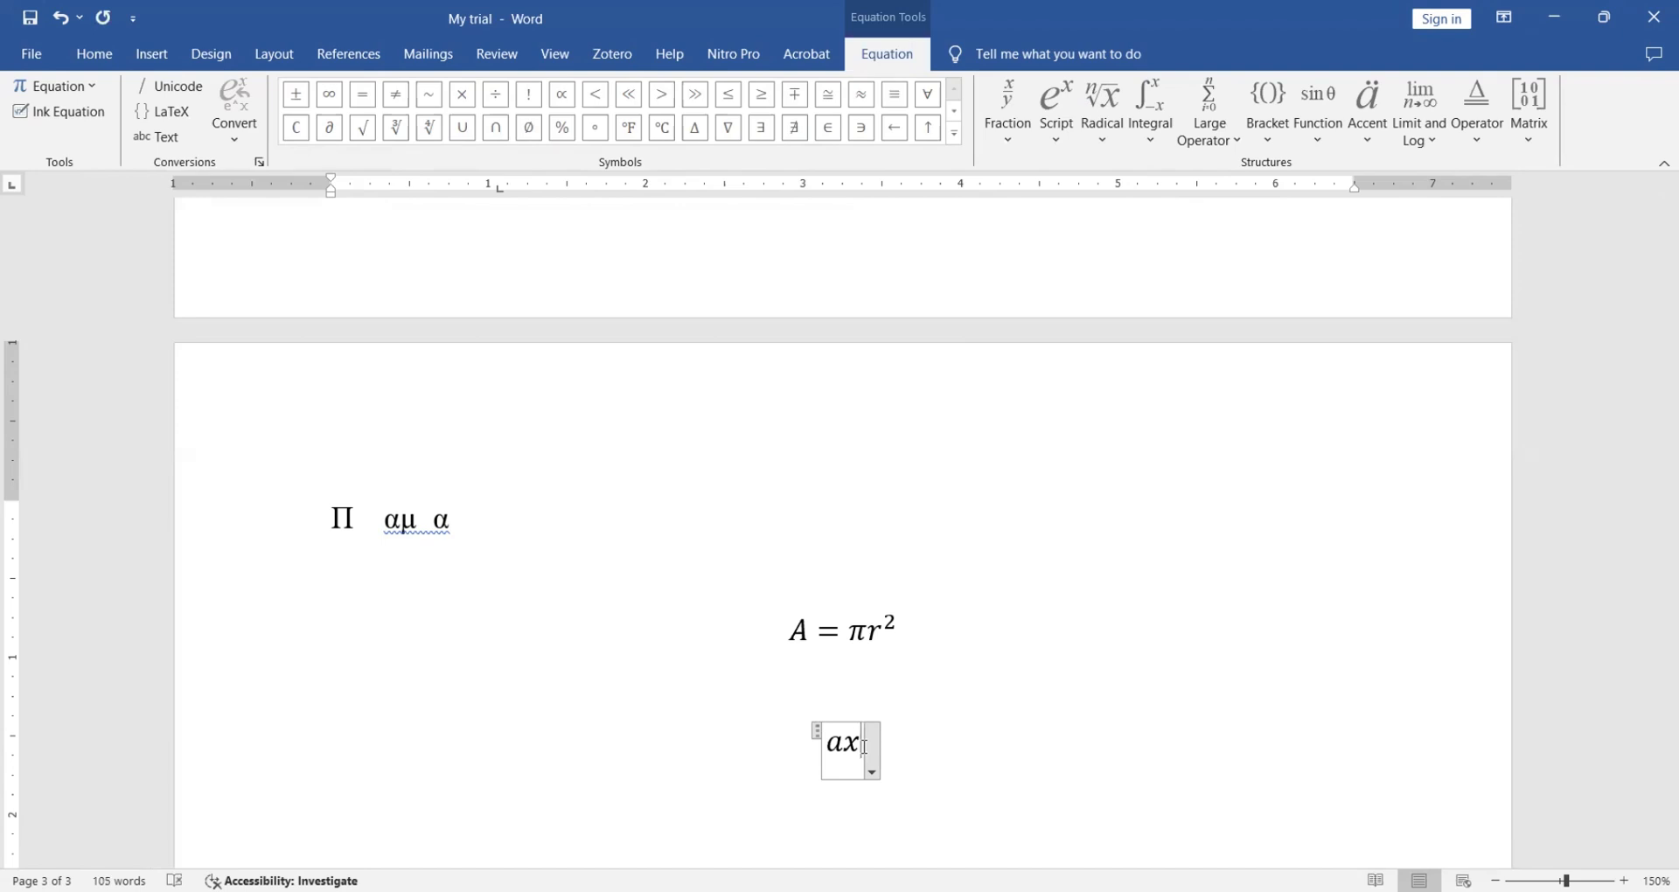
key(BackSpace)
key(BackSpace)
text(5)
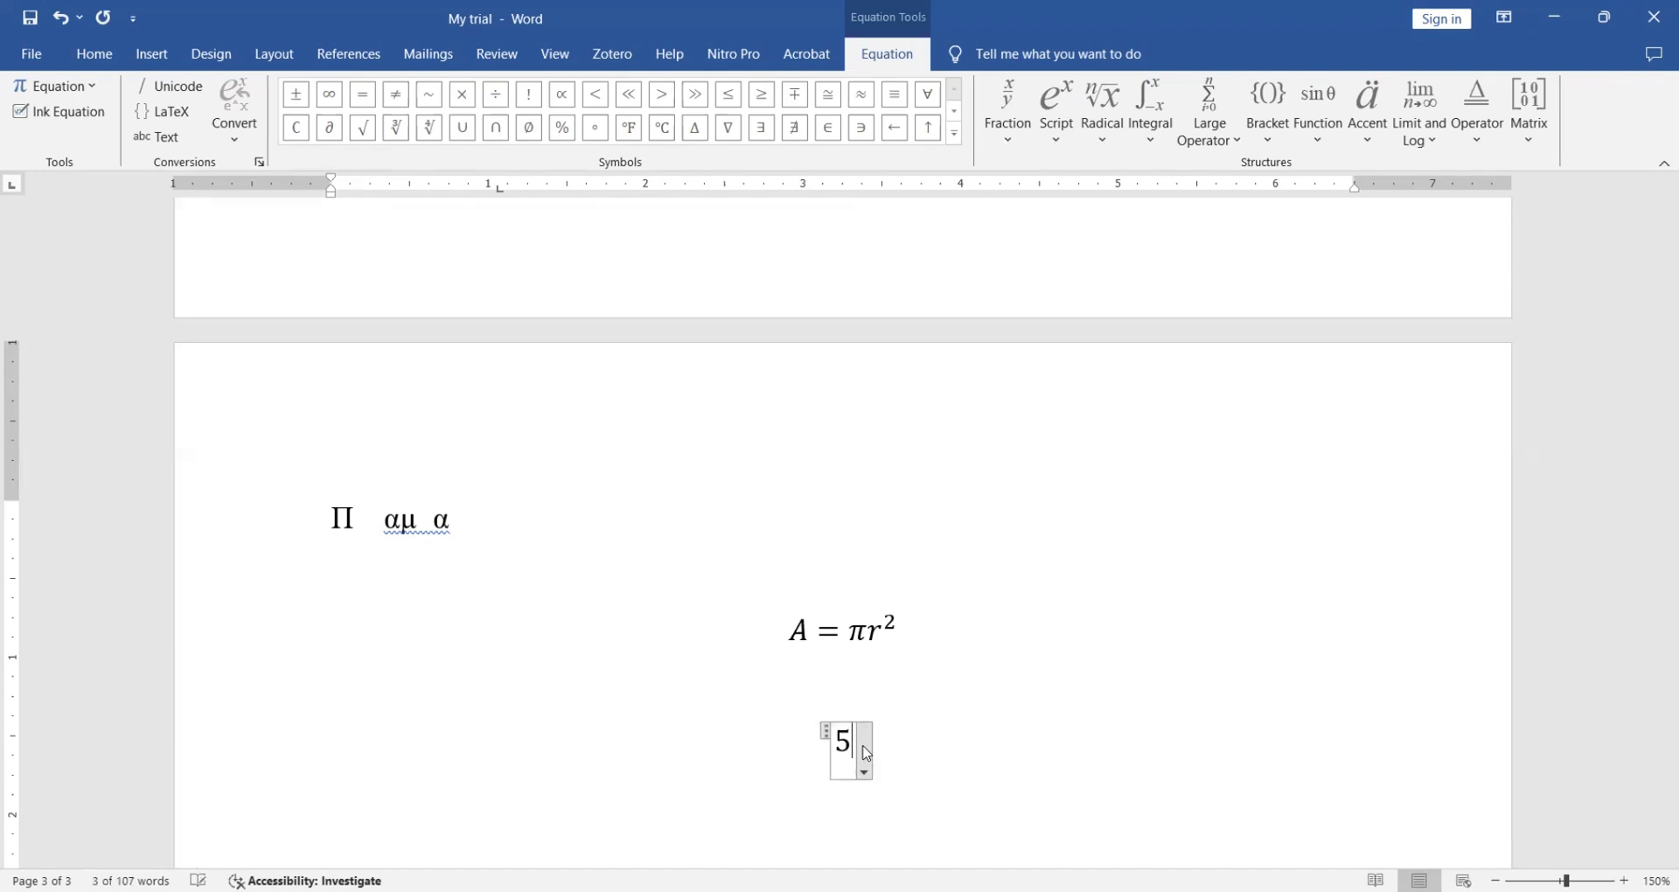
text(x + 4 )
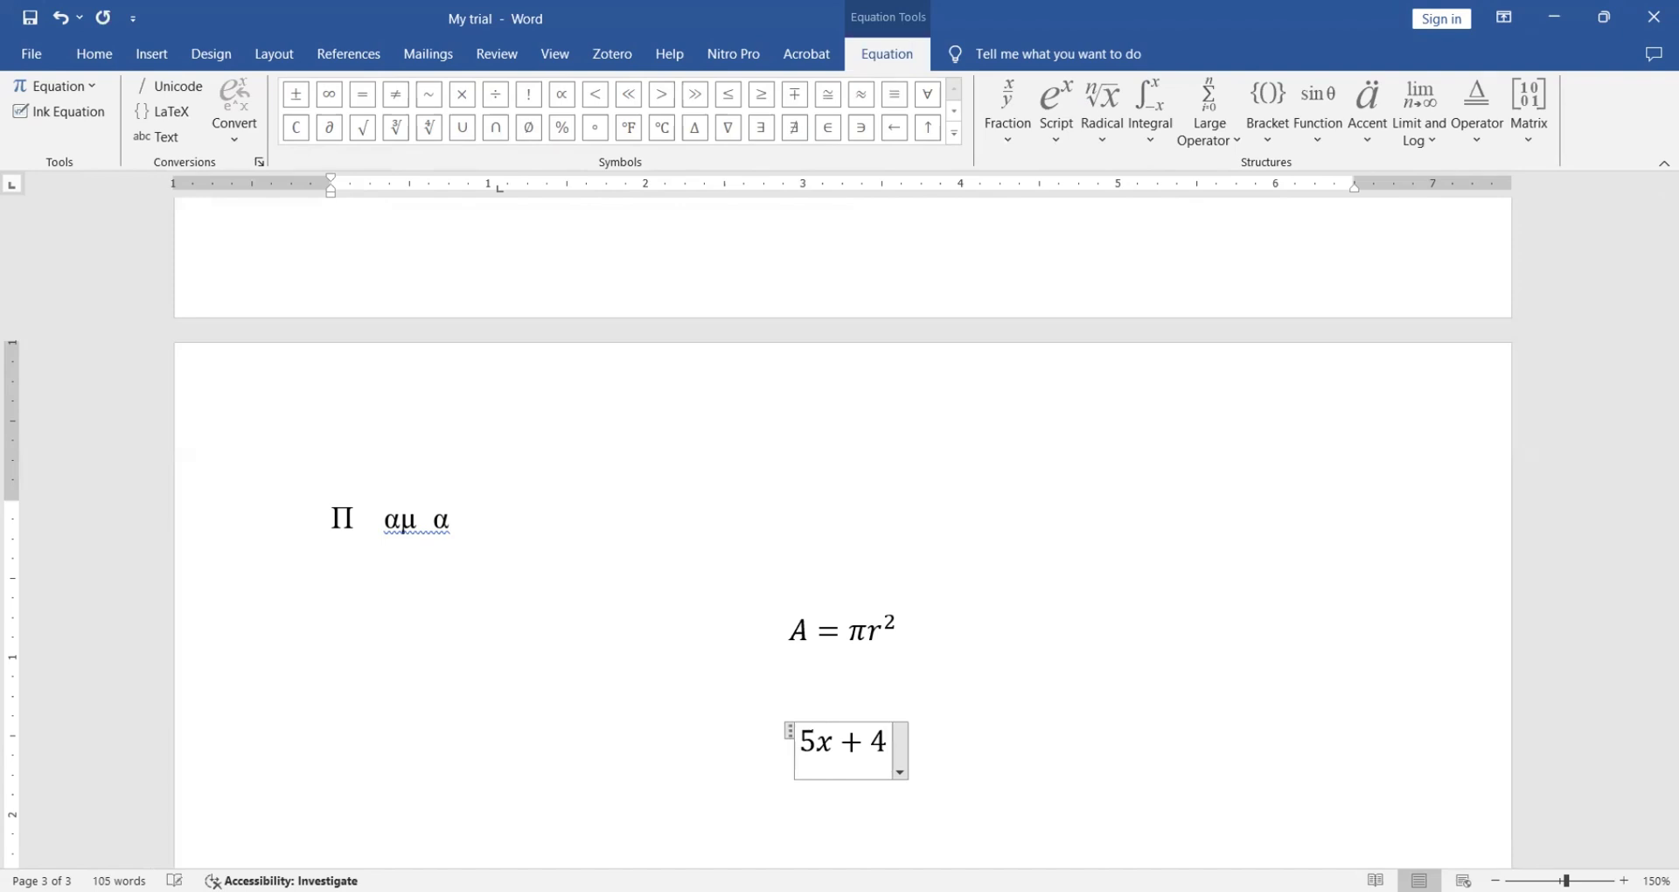
text(= )
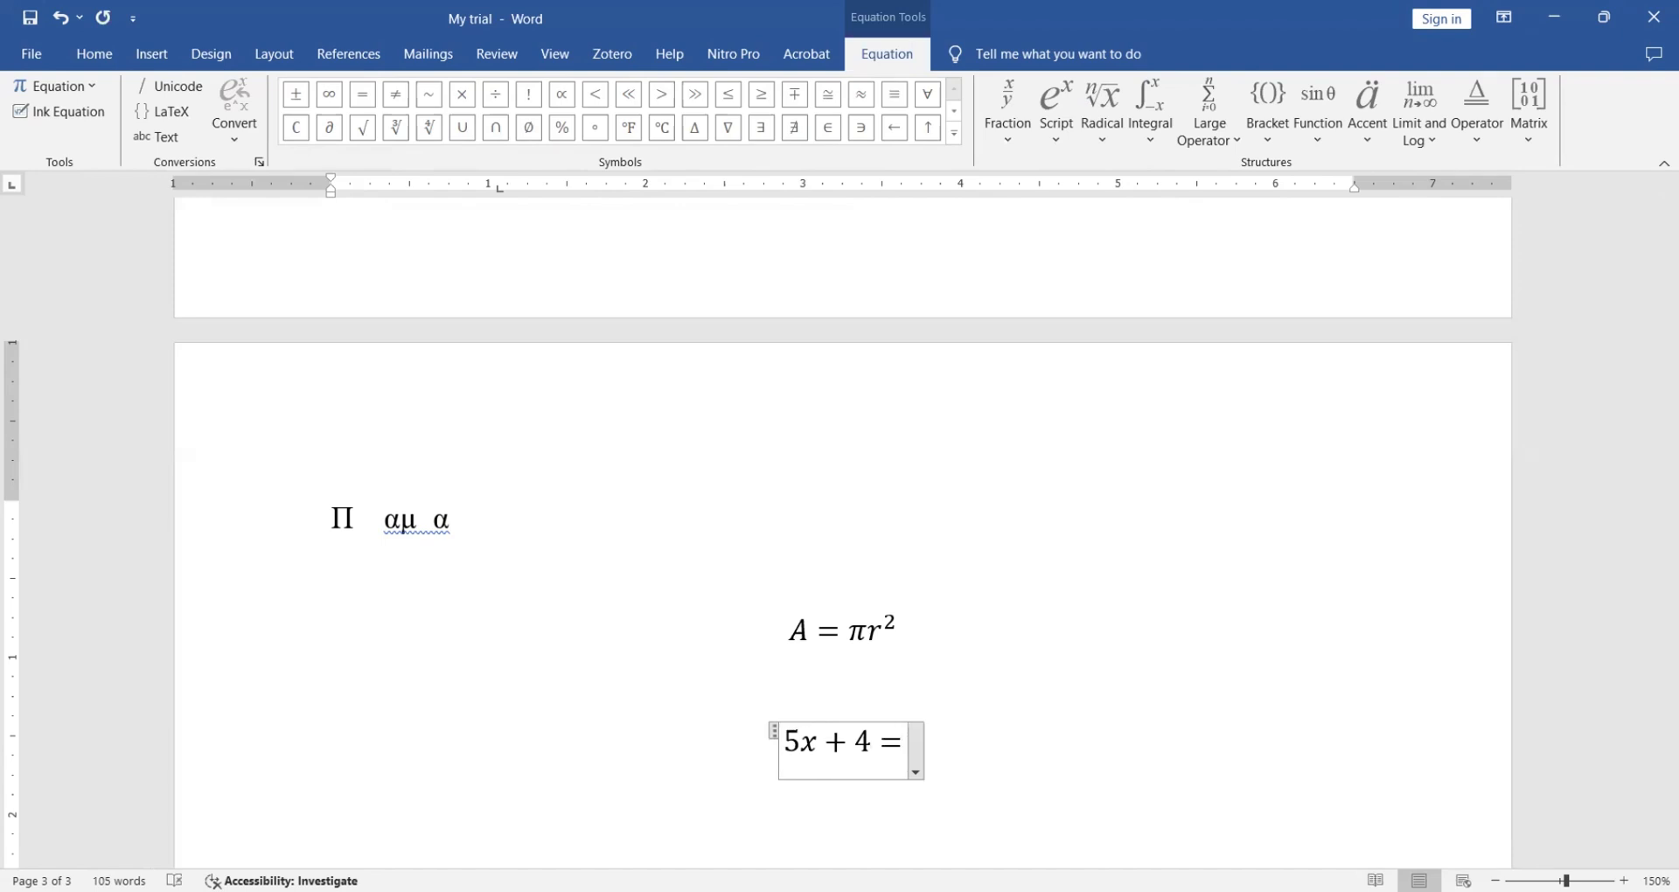
text(10)
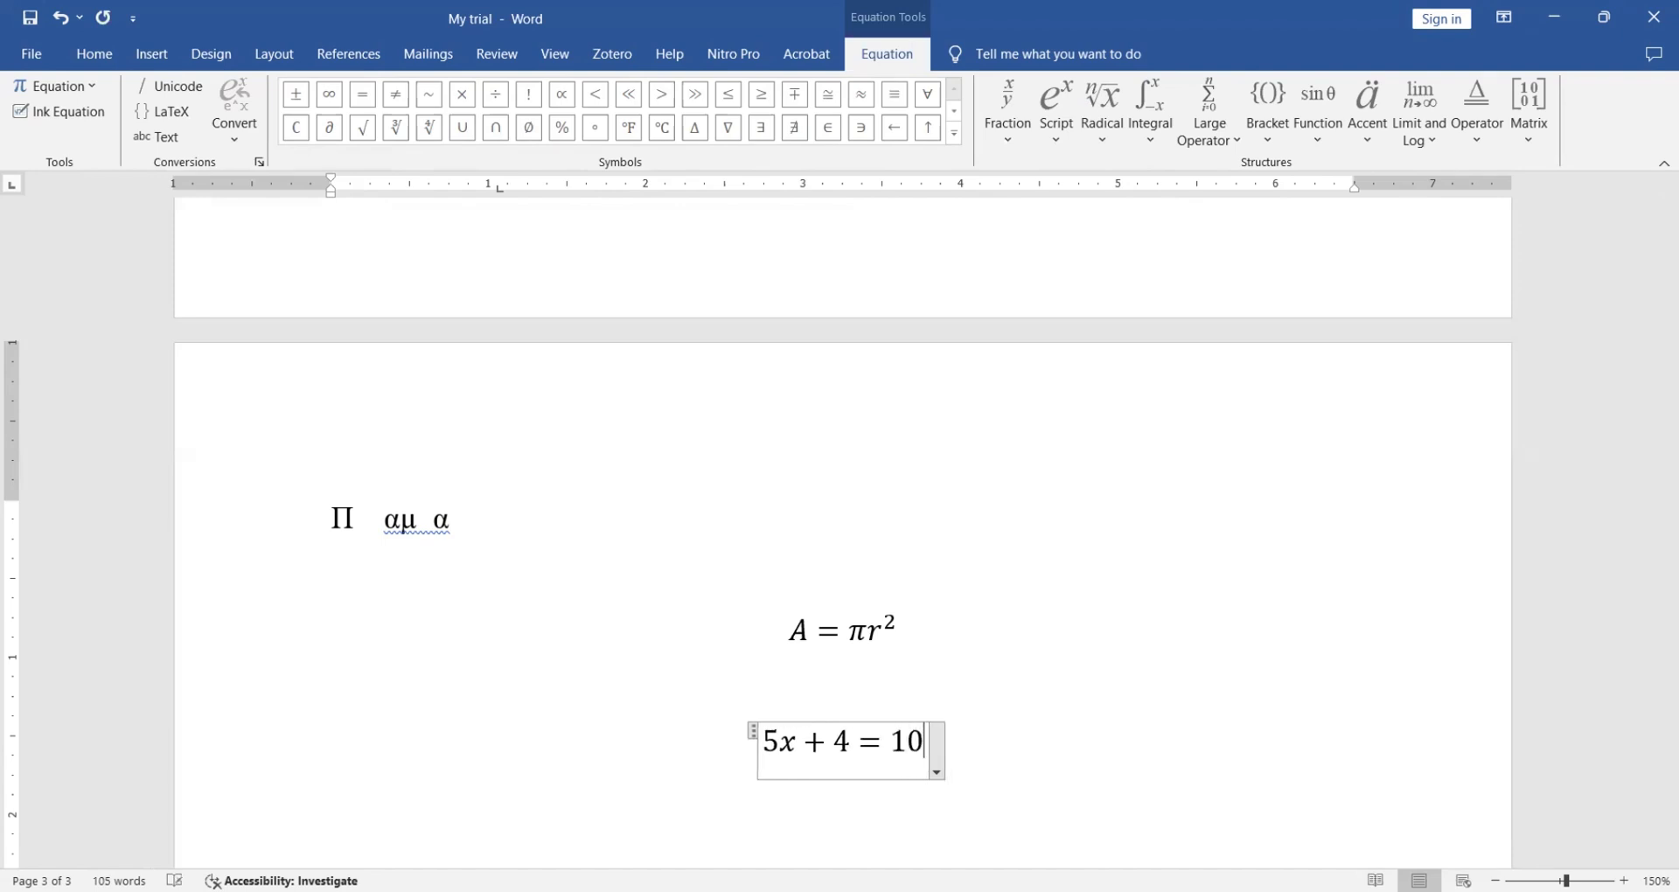
click(1046, 767)
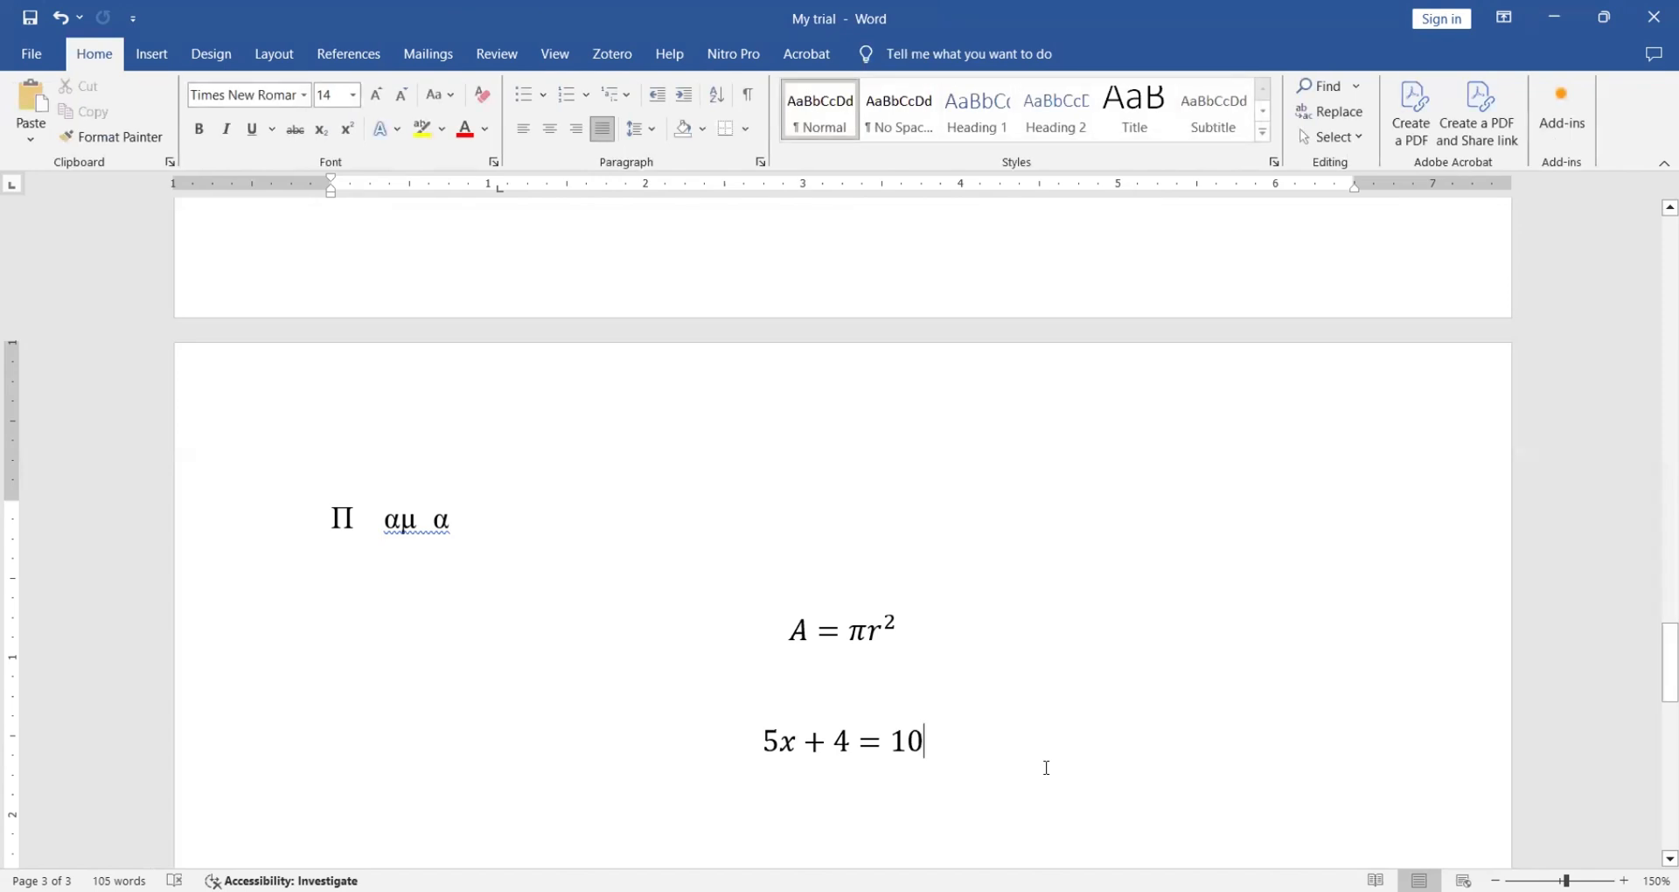
- Show the Insert ribbon tab with its page number and header/footer tools
click(152, 54)
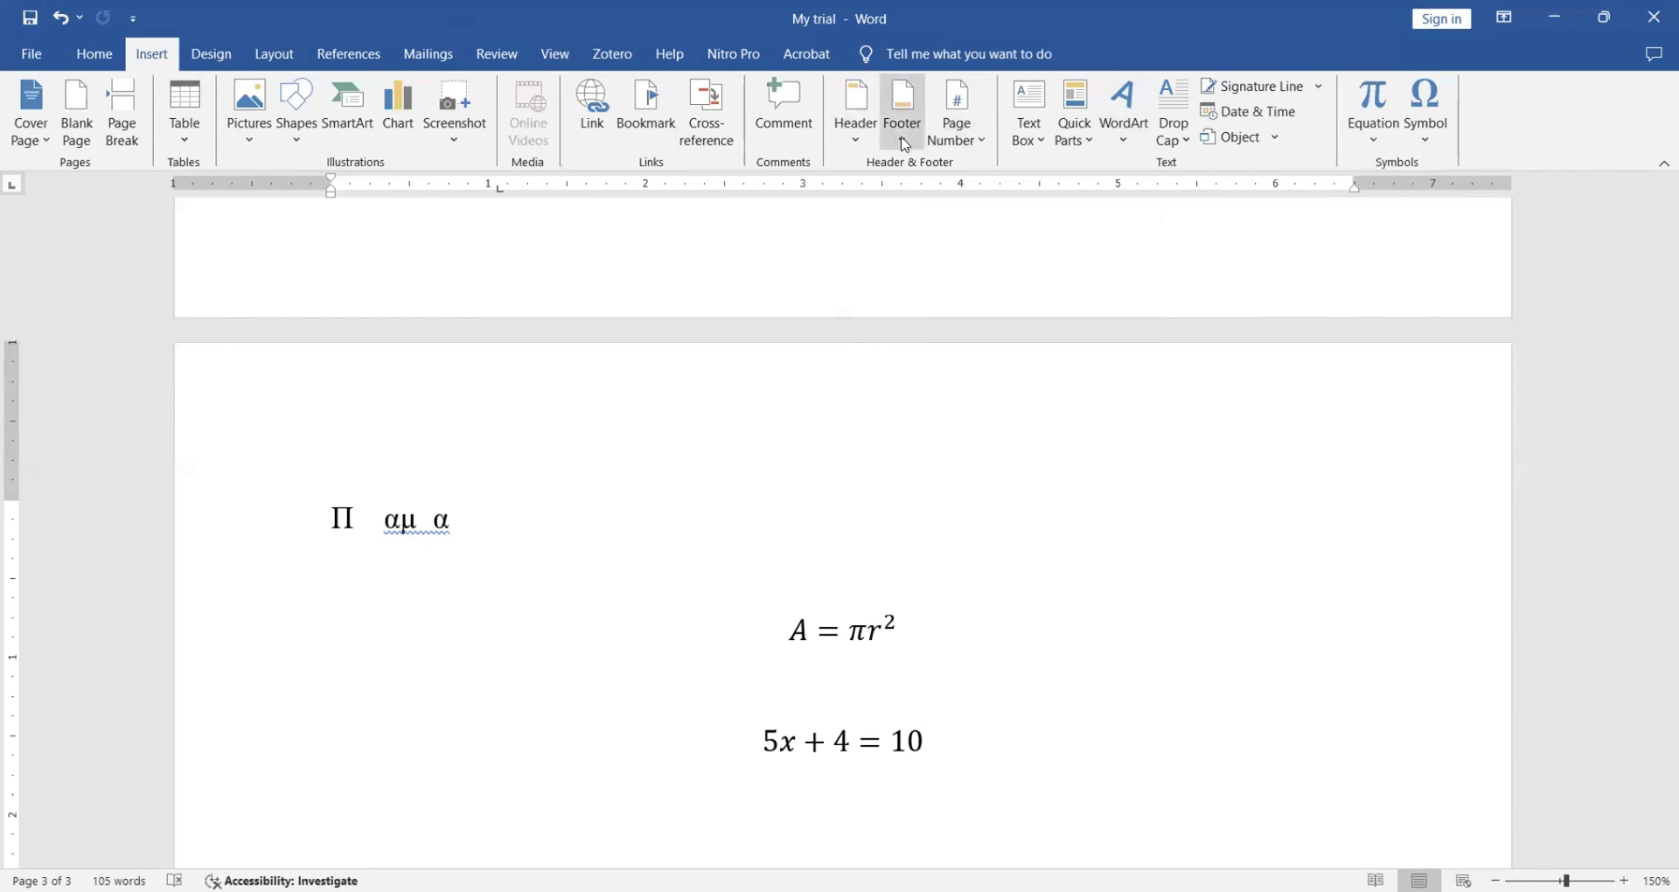
- Add Plain Number 2 centred page numbers at the bottom of every page
click(975, 115)
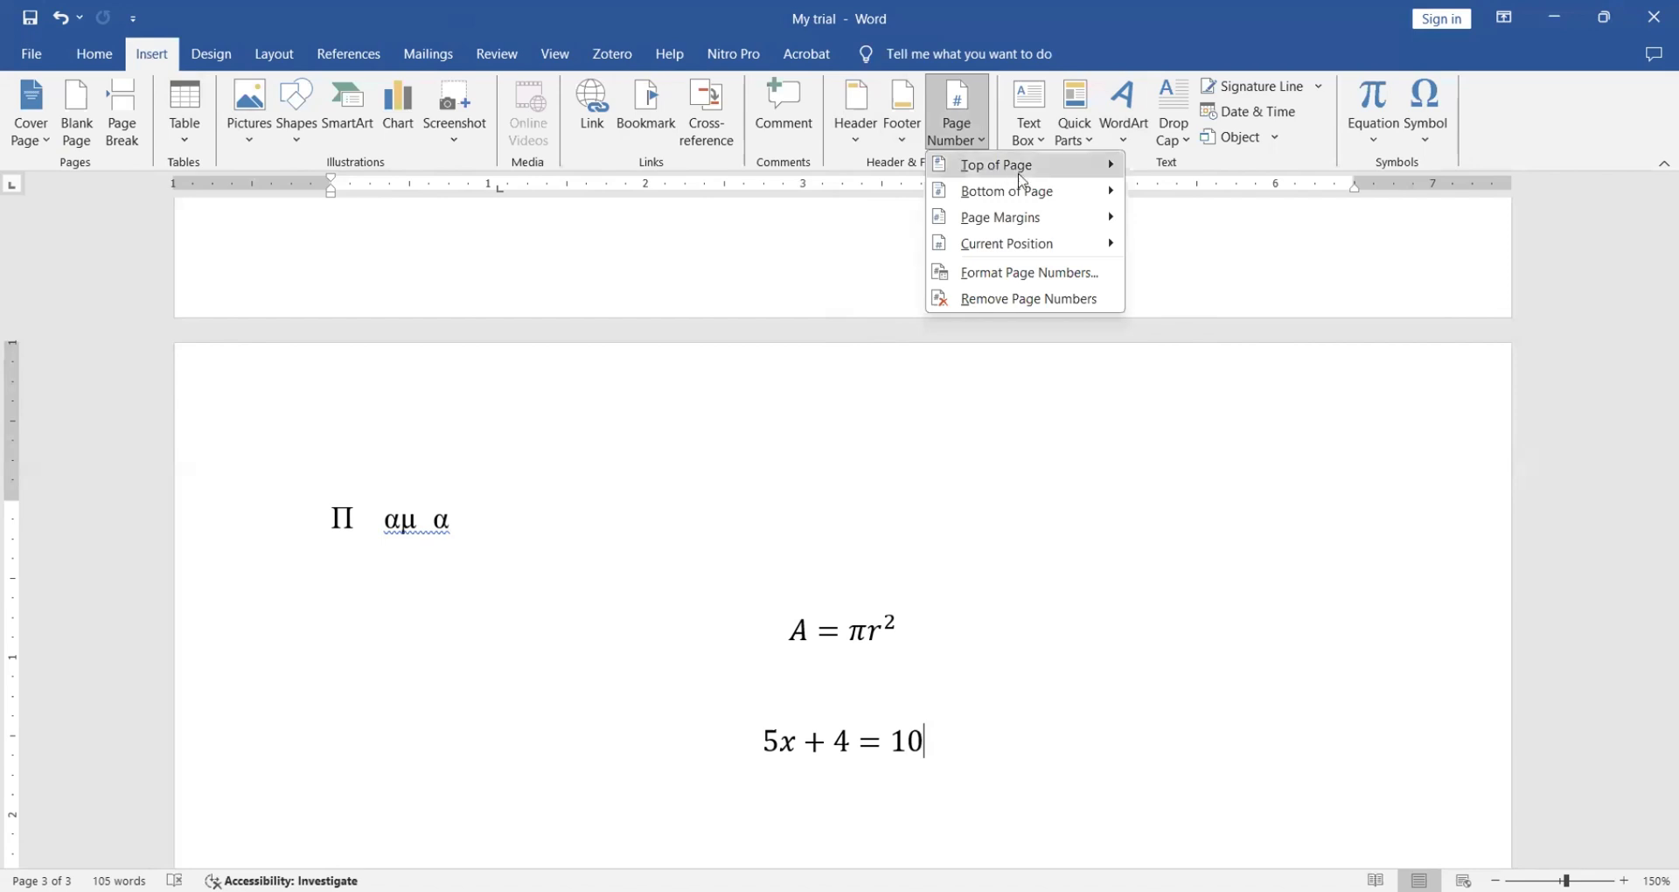
mouse_move(1048, 174)
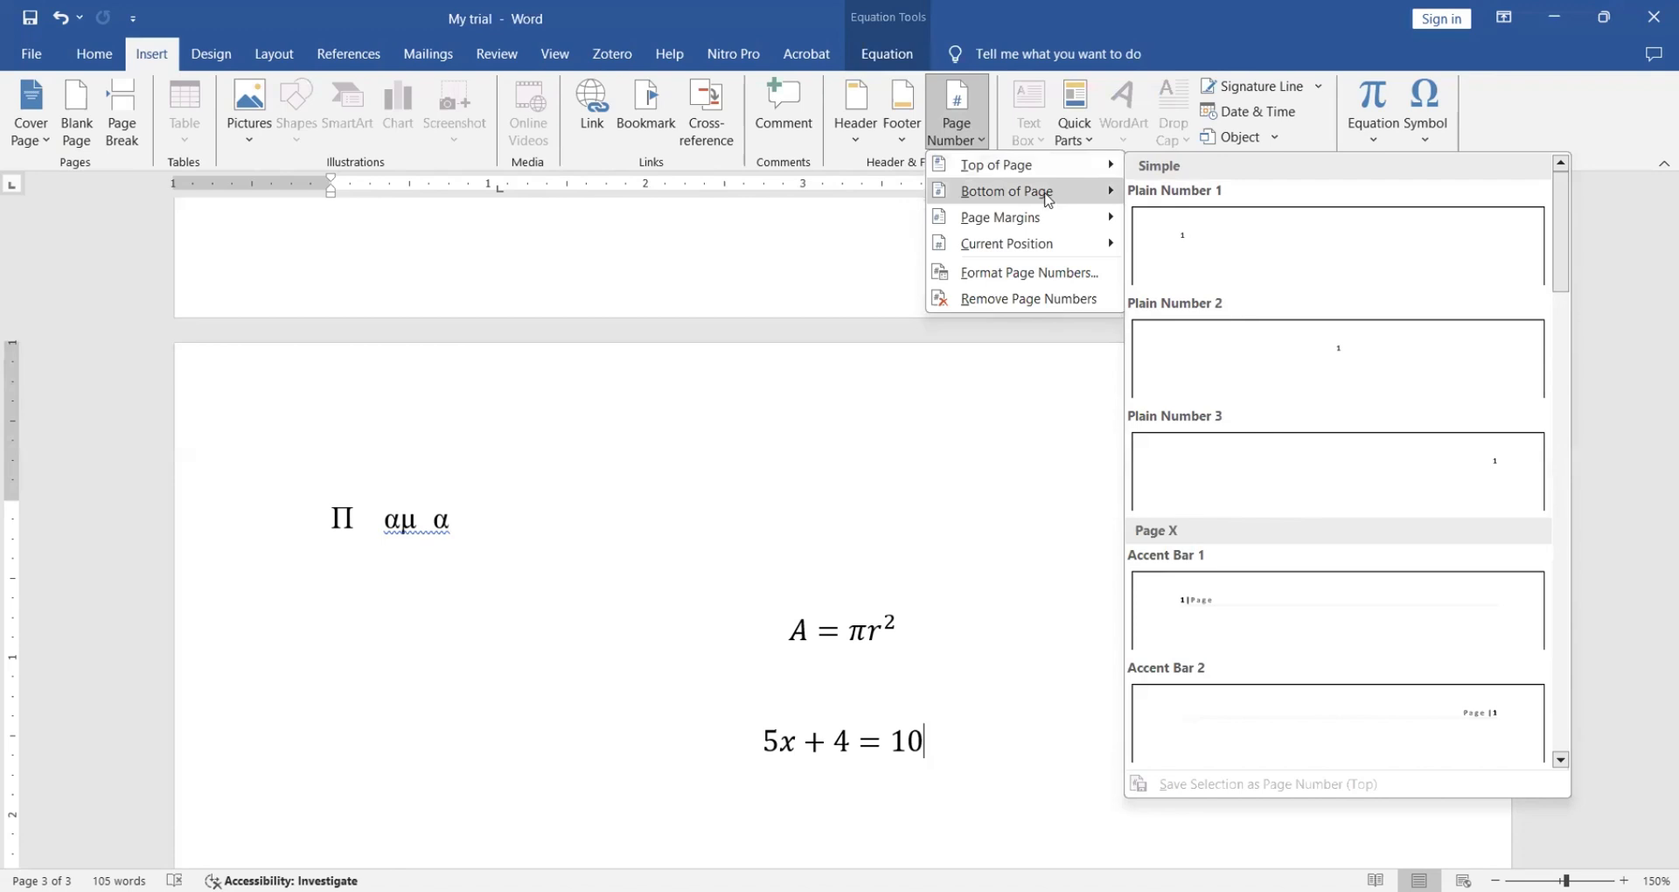
mouse_move(1049, 201)
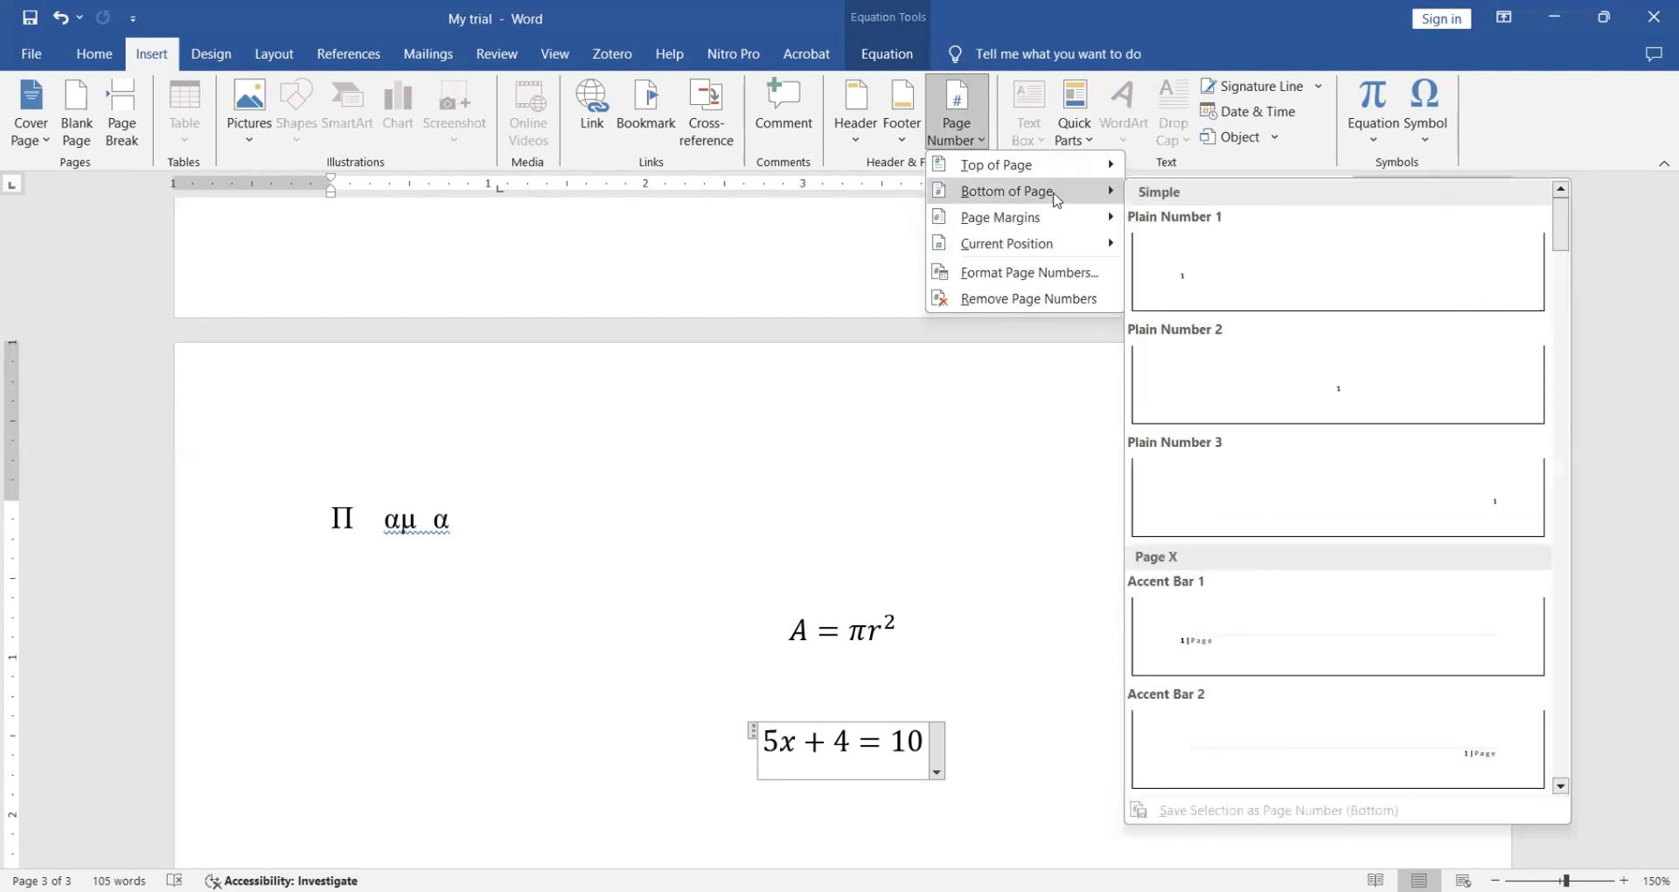
click(1329, 398)
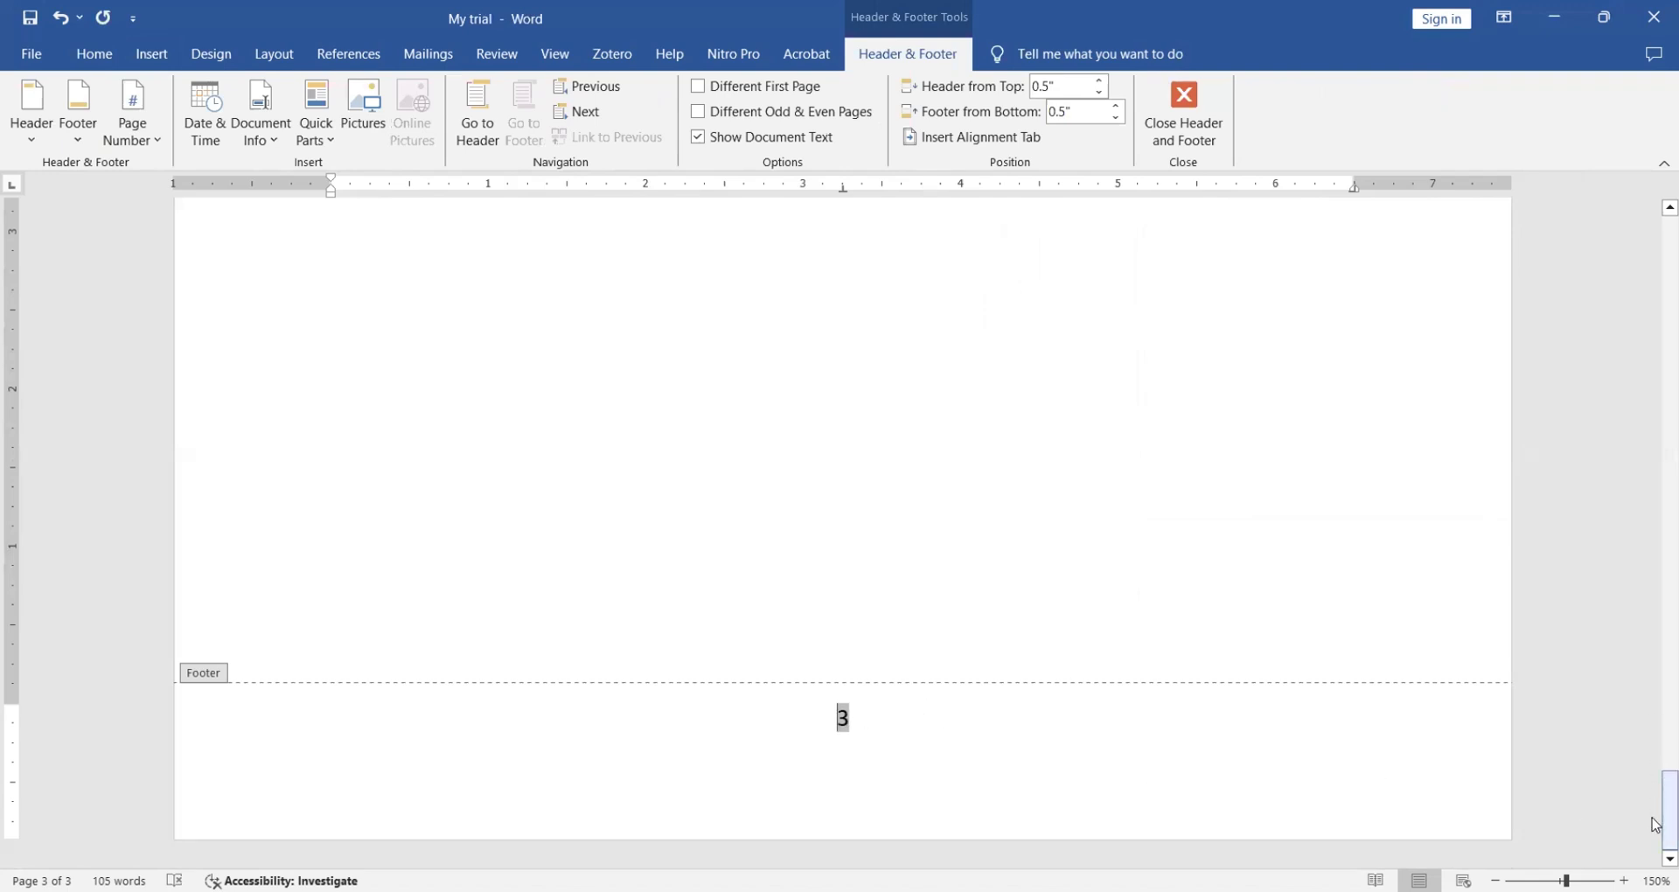
drag(1655, 825, 1643, 274)
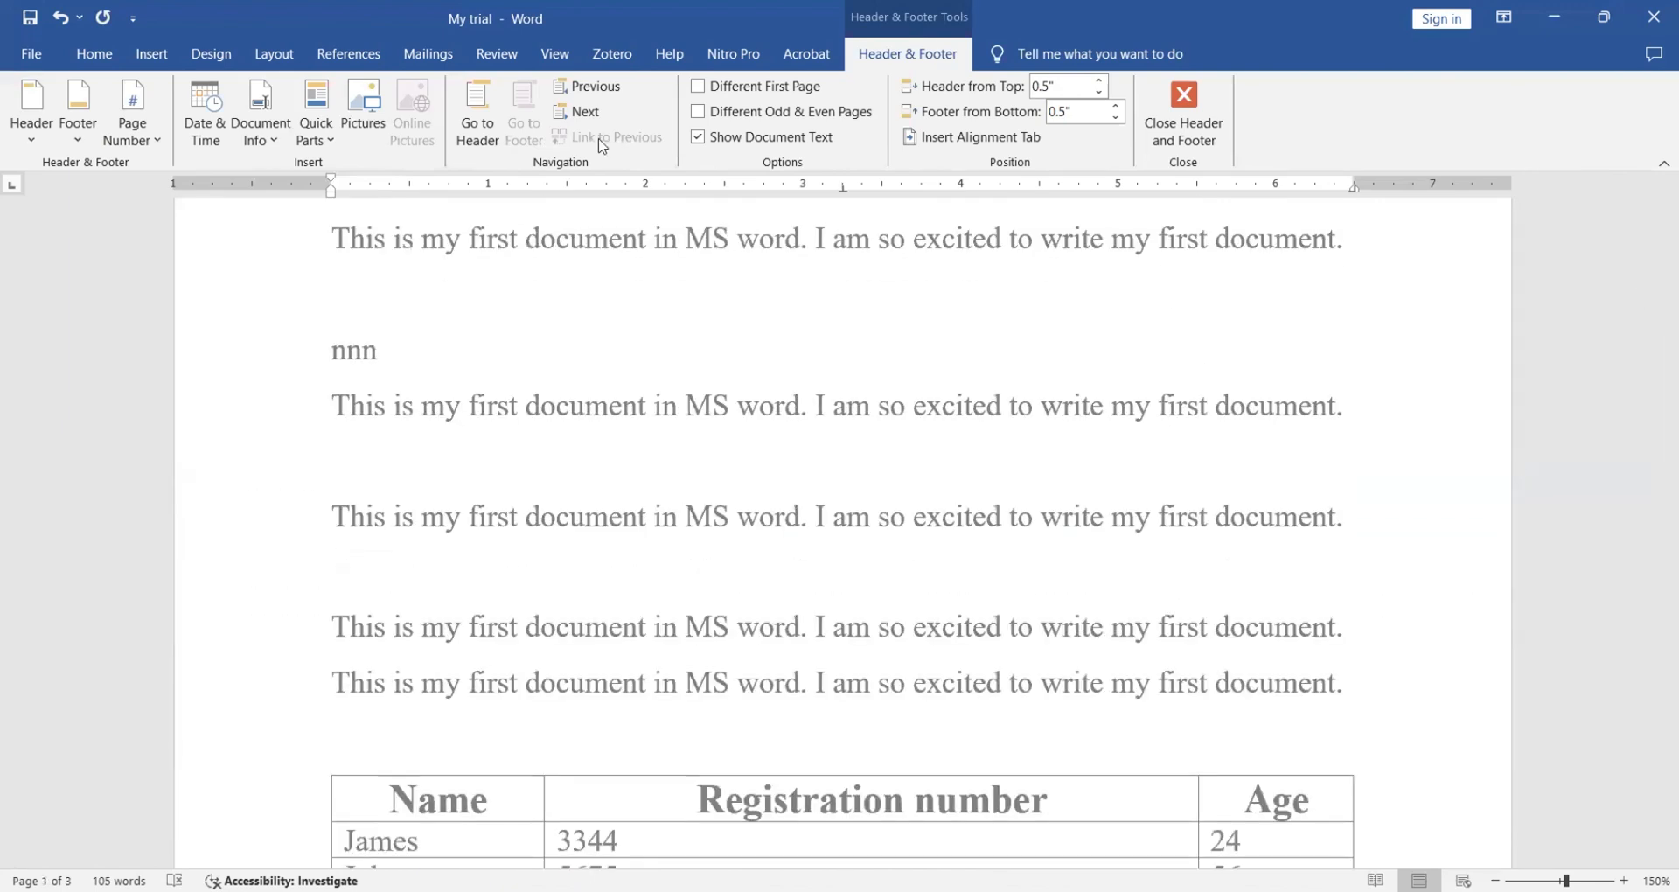
- Close the footer and remove the page numbers from the document
click(94, 56)
click(164, 57)
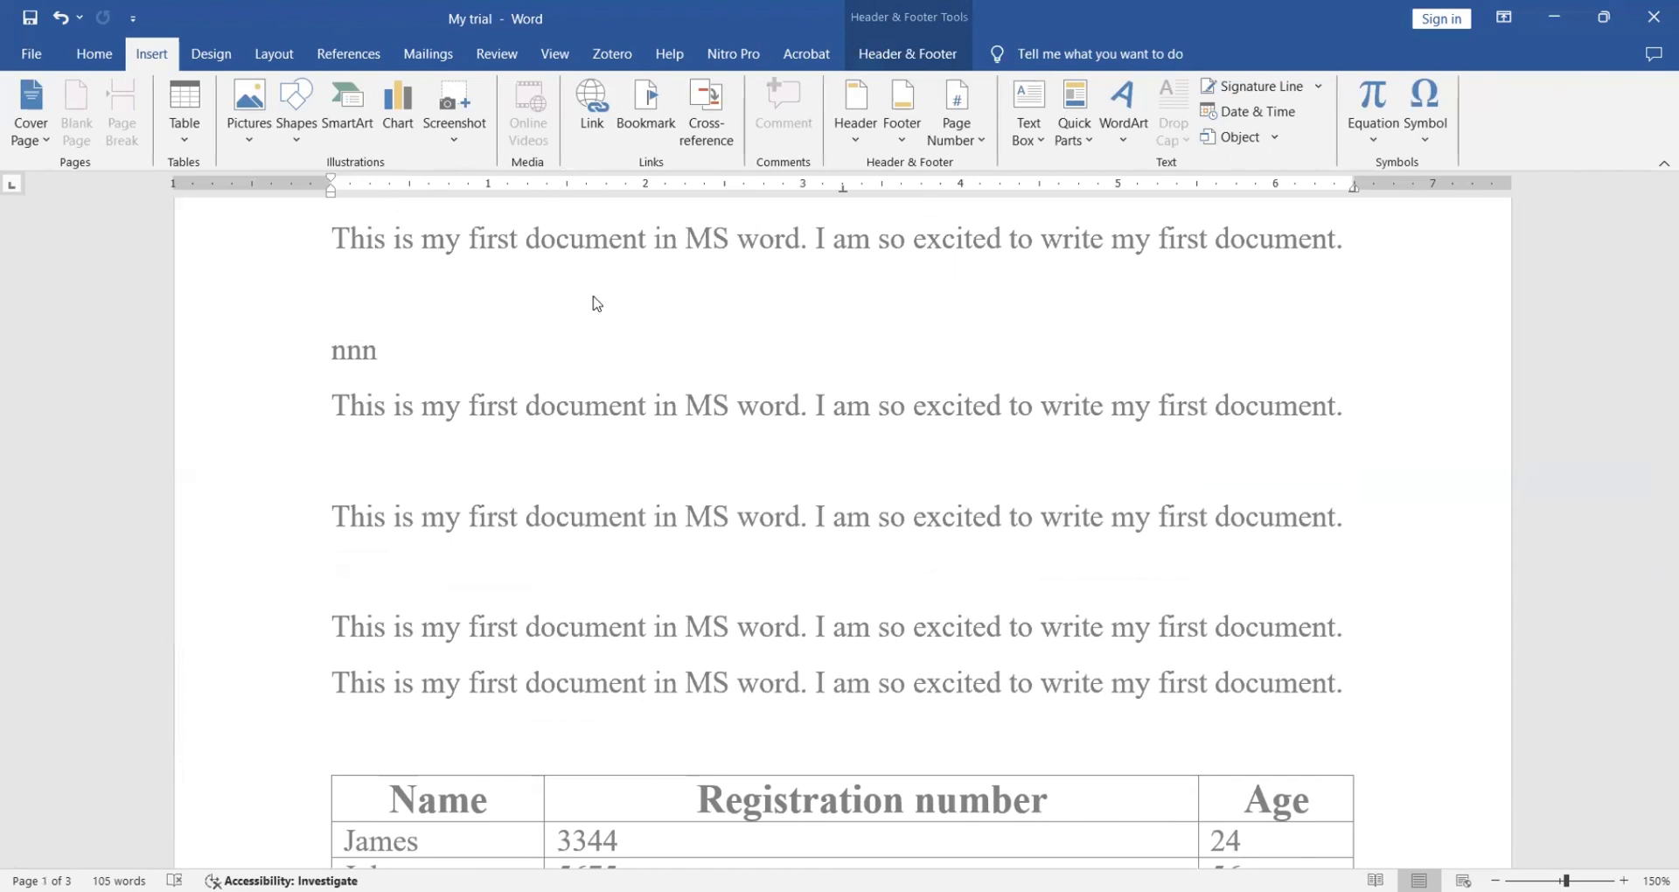
double_click(622, 333)
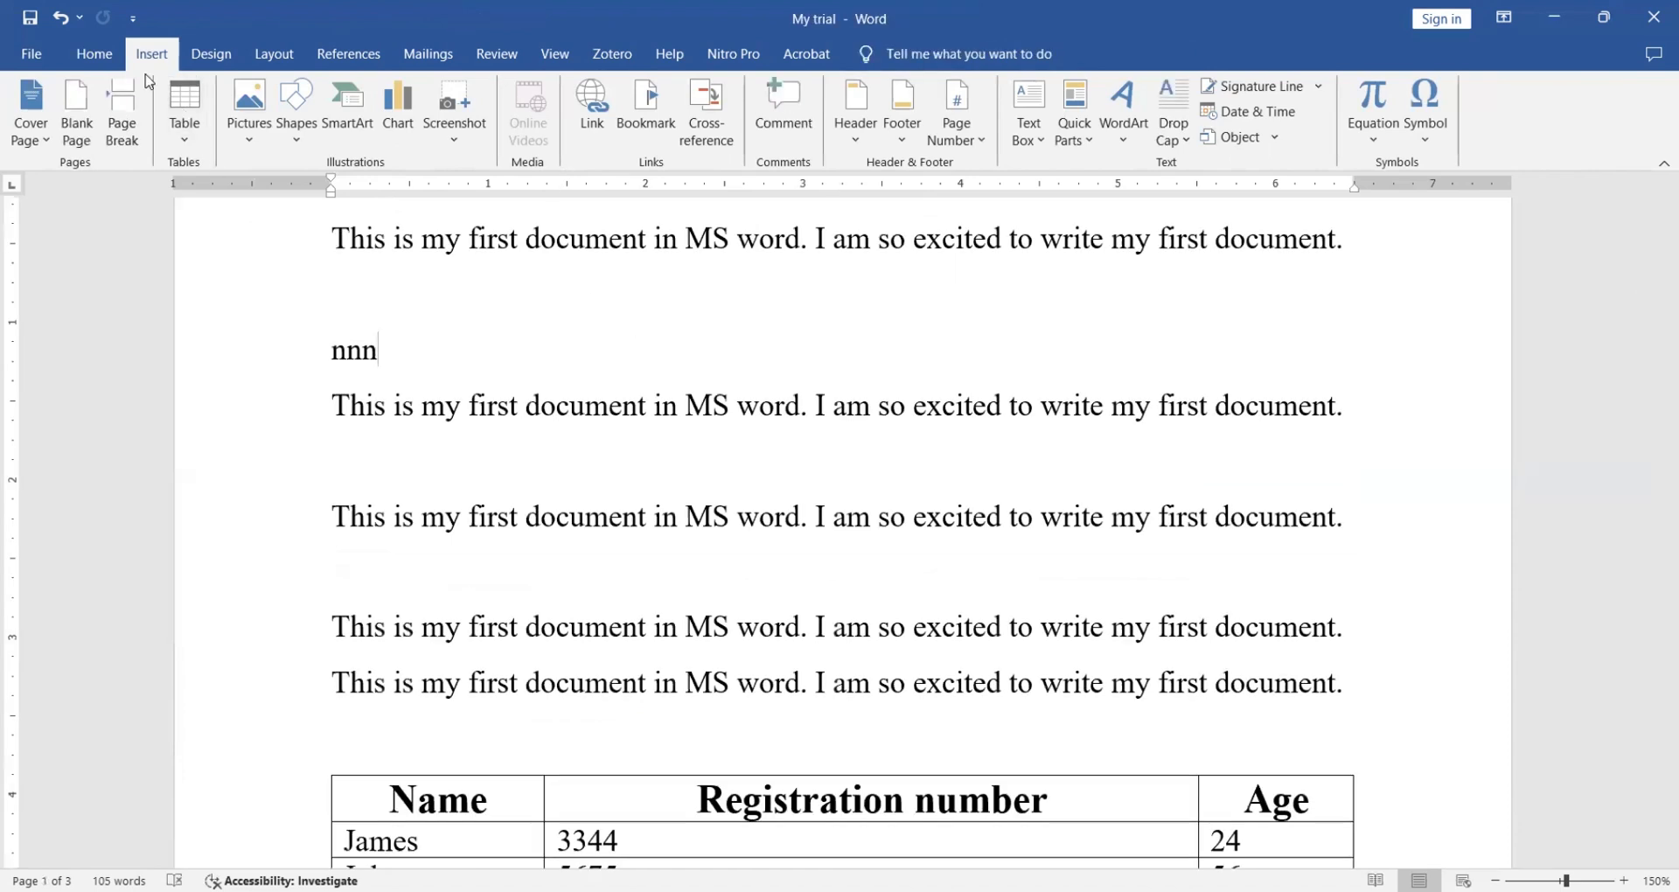
click(981, 142)
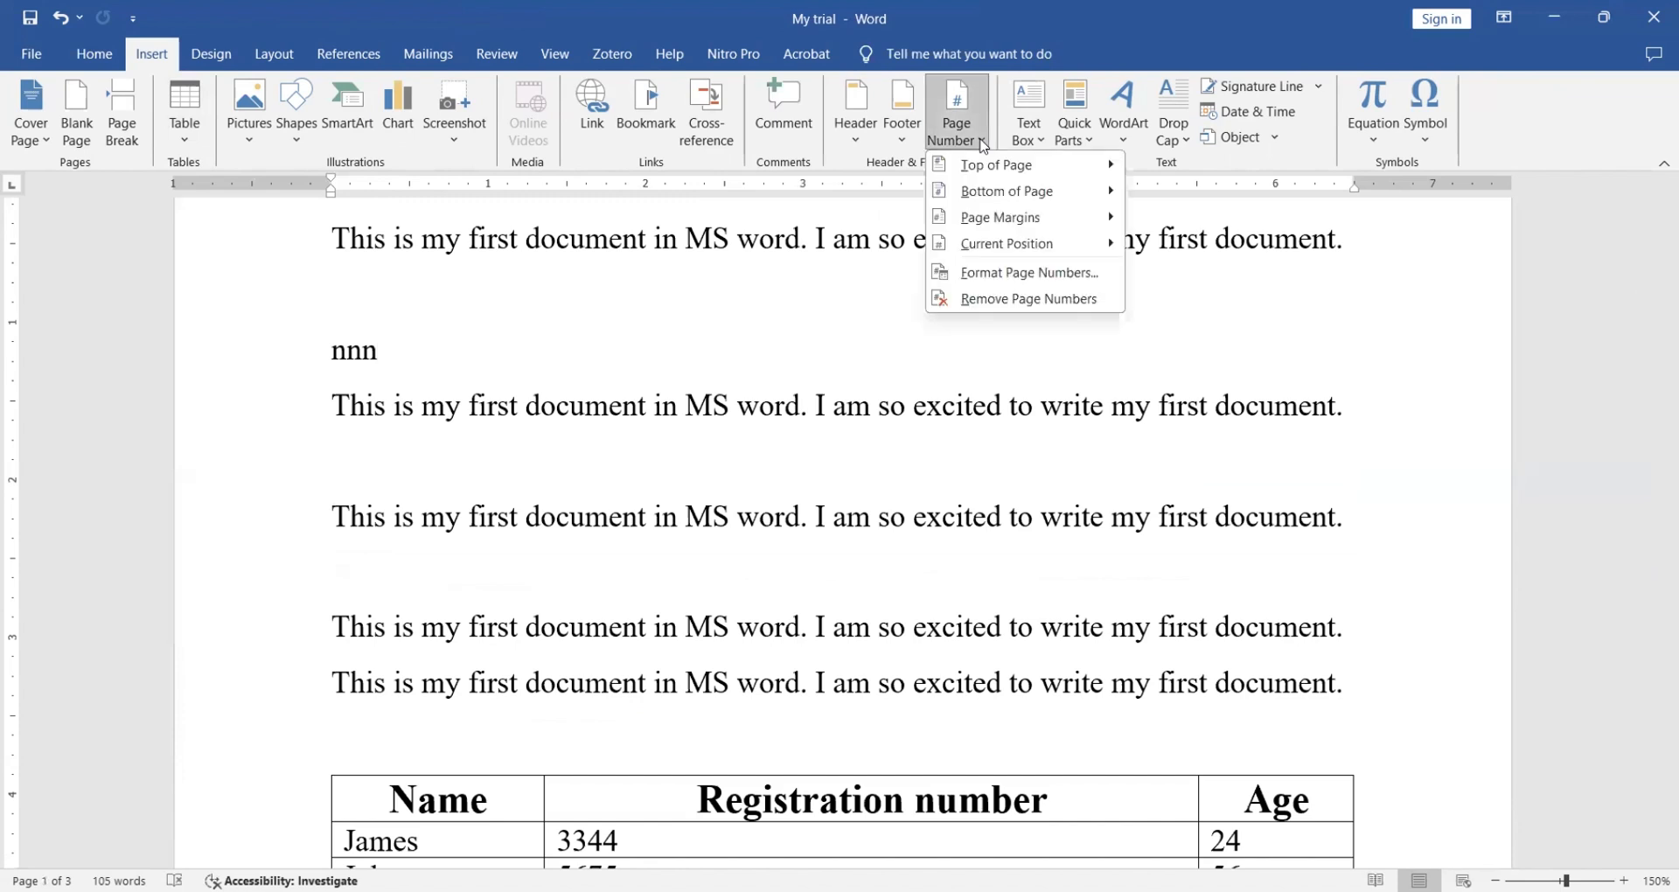
click(1032, 299)
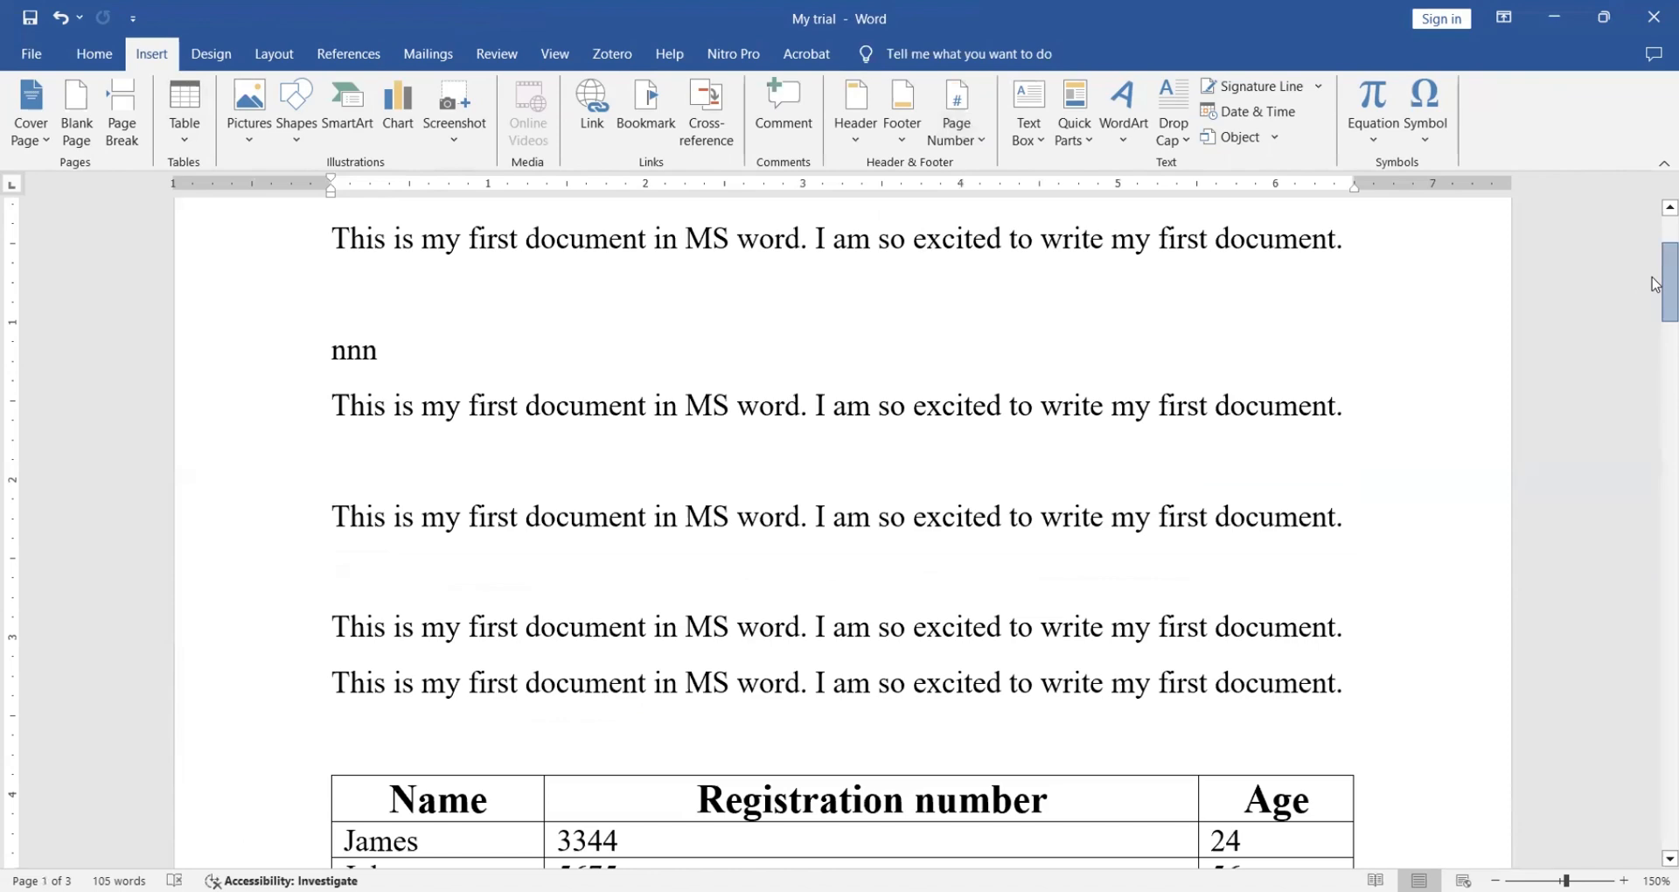
- Reopen the Page Number options and dismiss them without changes
drag(1653, 245, 1655, 210)
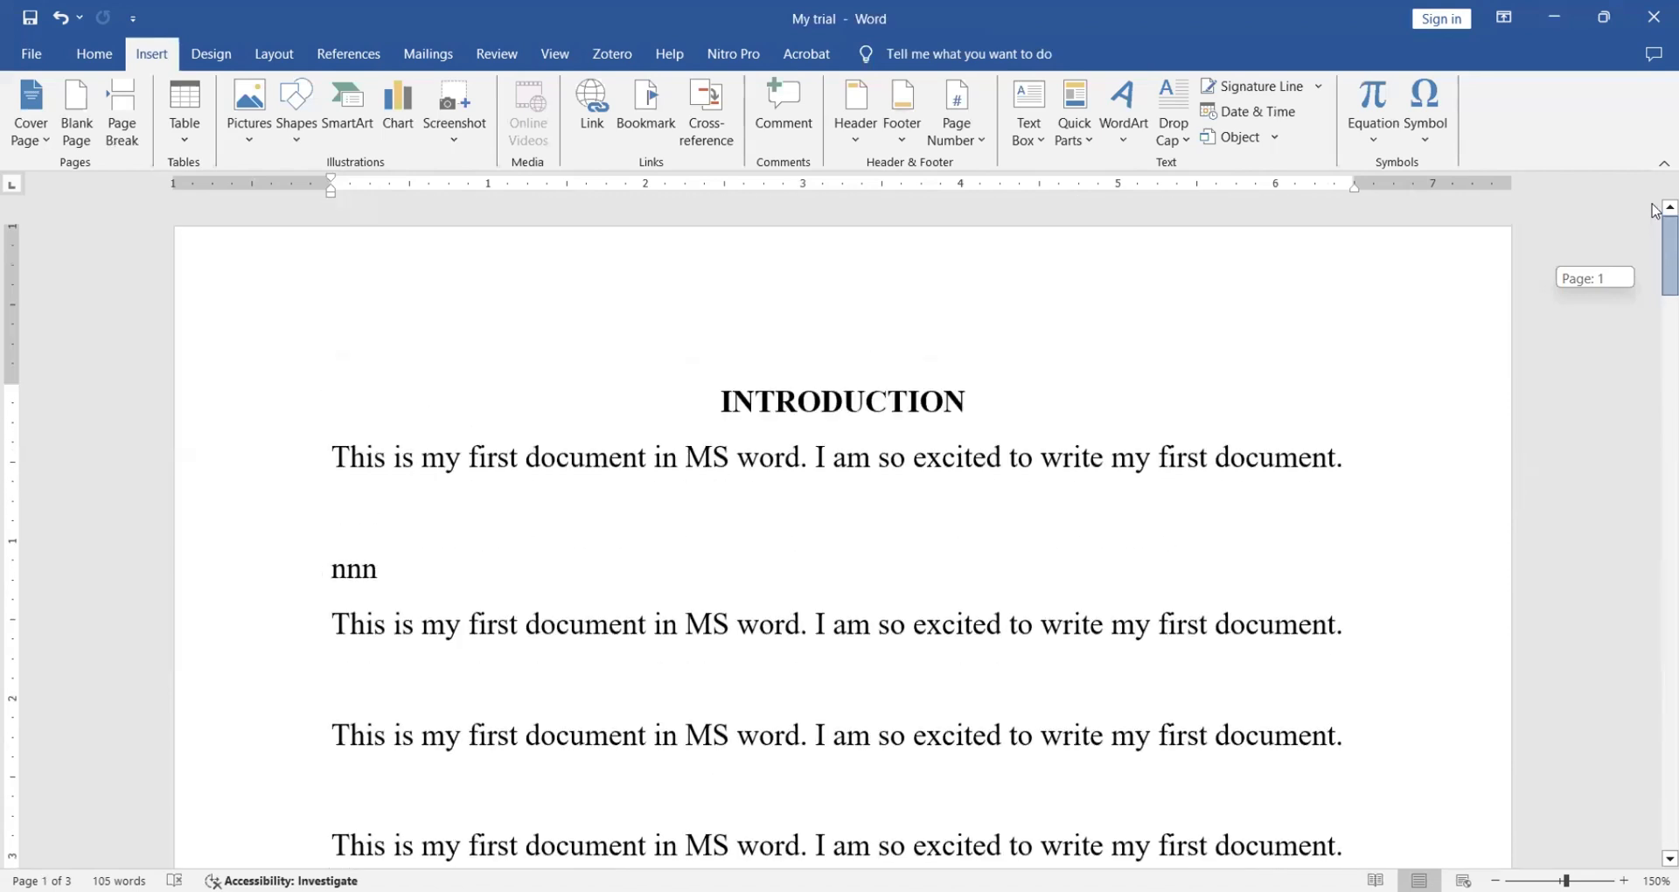
click(989, 142)
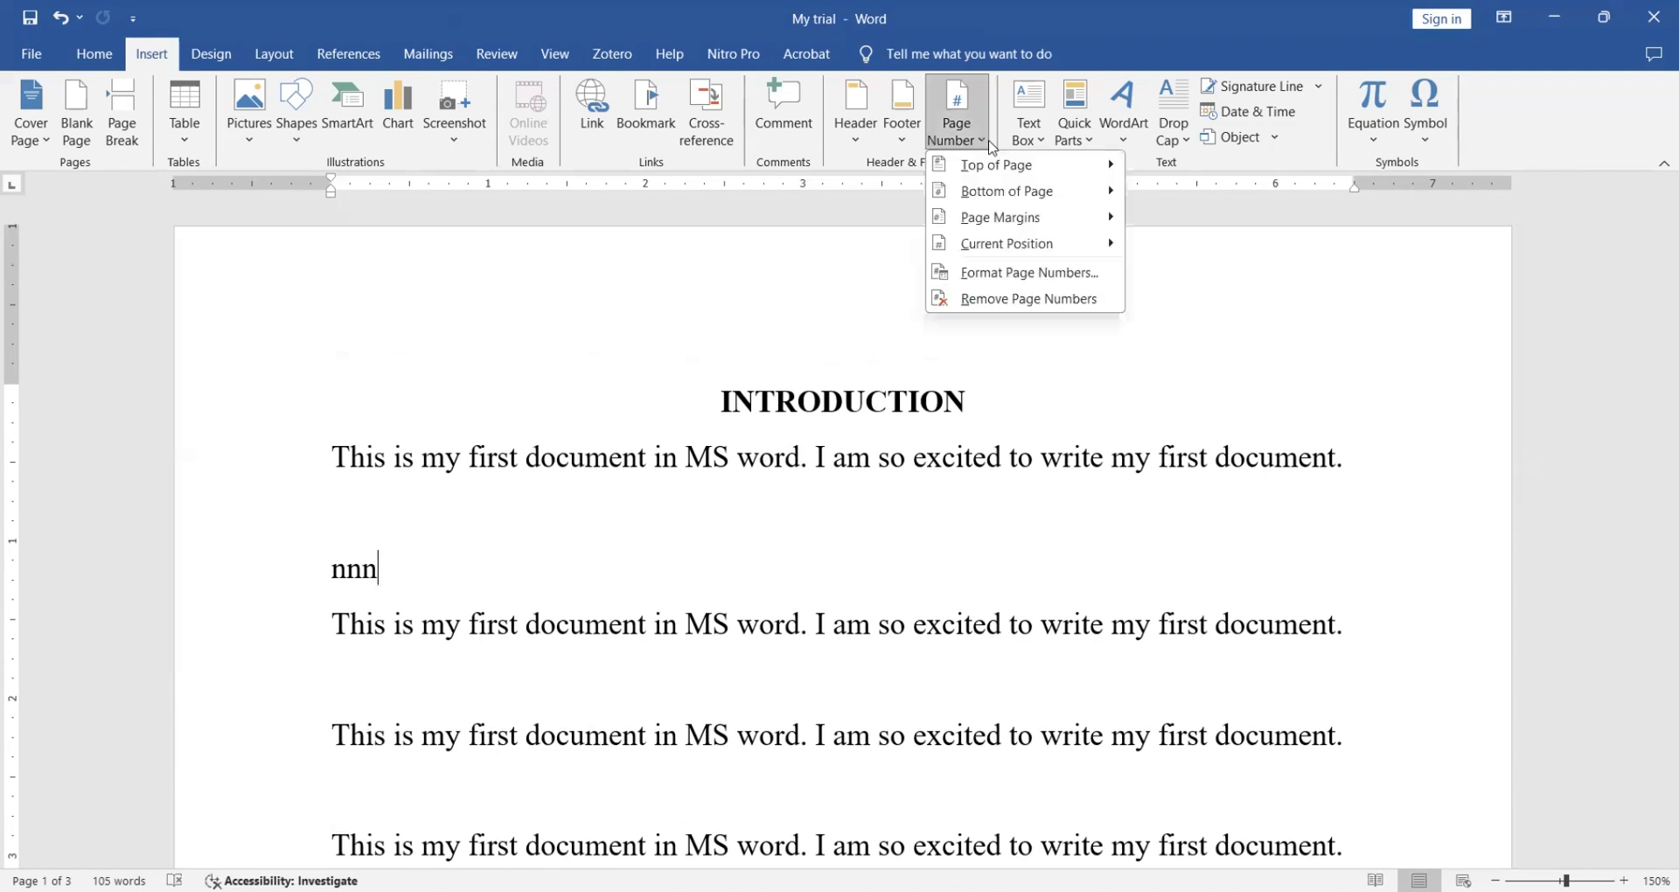
click(875, 555)
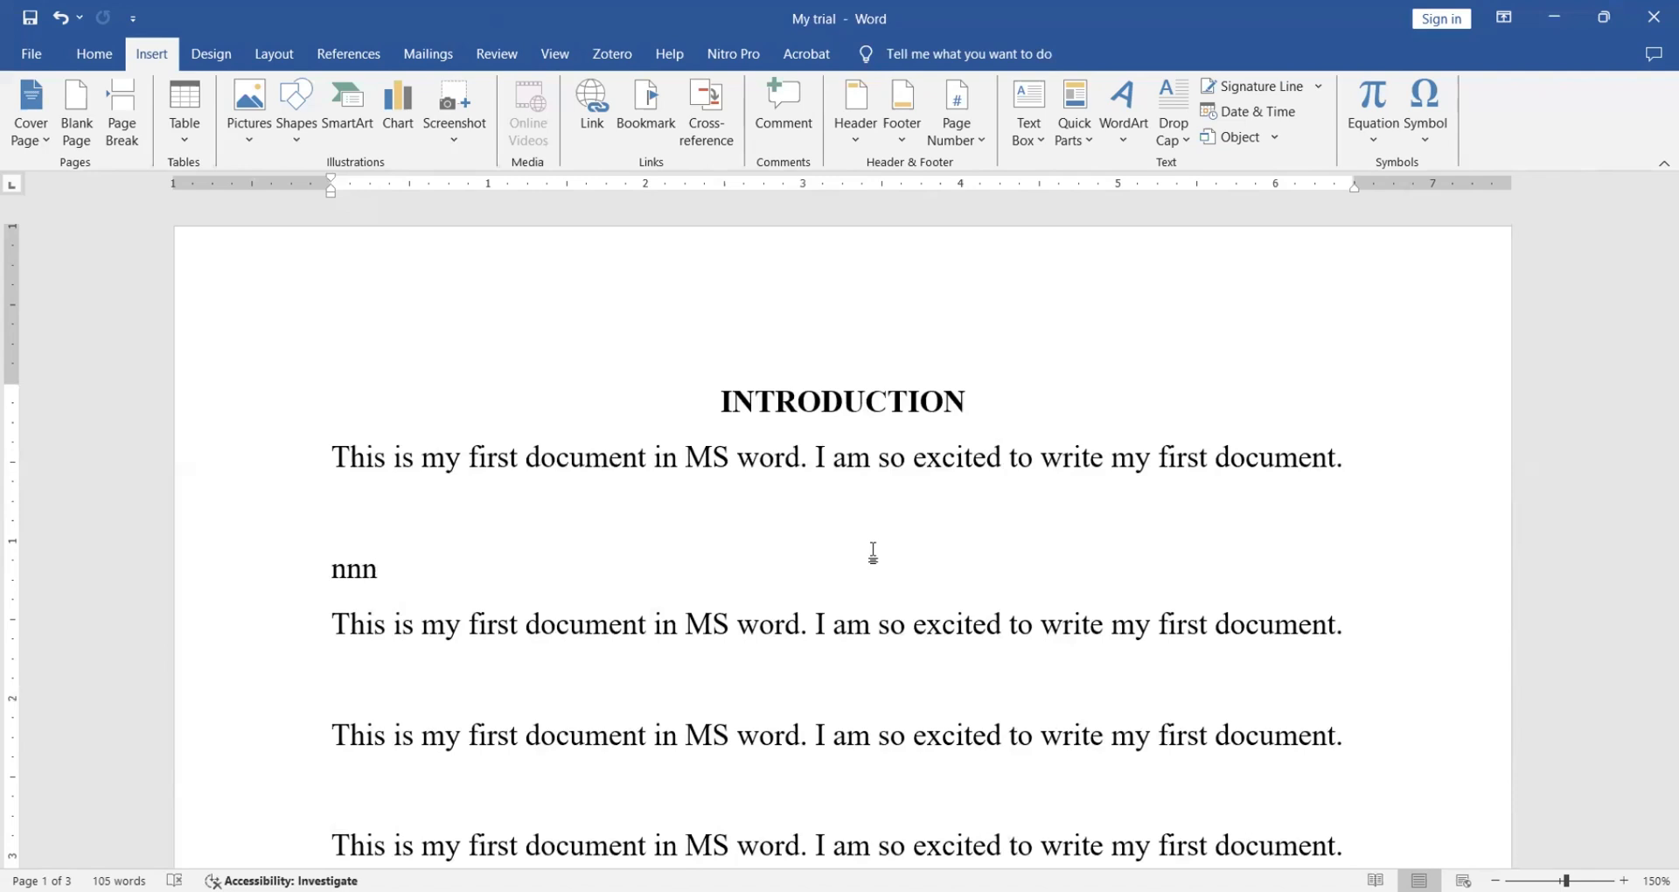
- Insert a Blank footer reading 'This is word document 2019' and return to the body
click(910, 140)
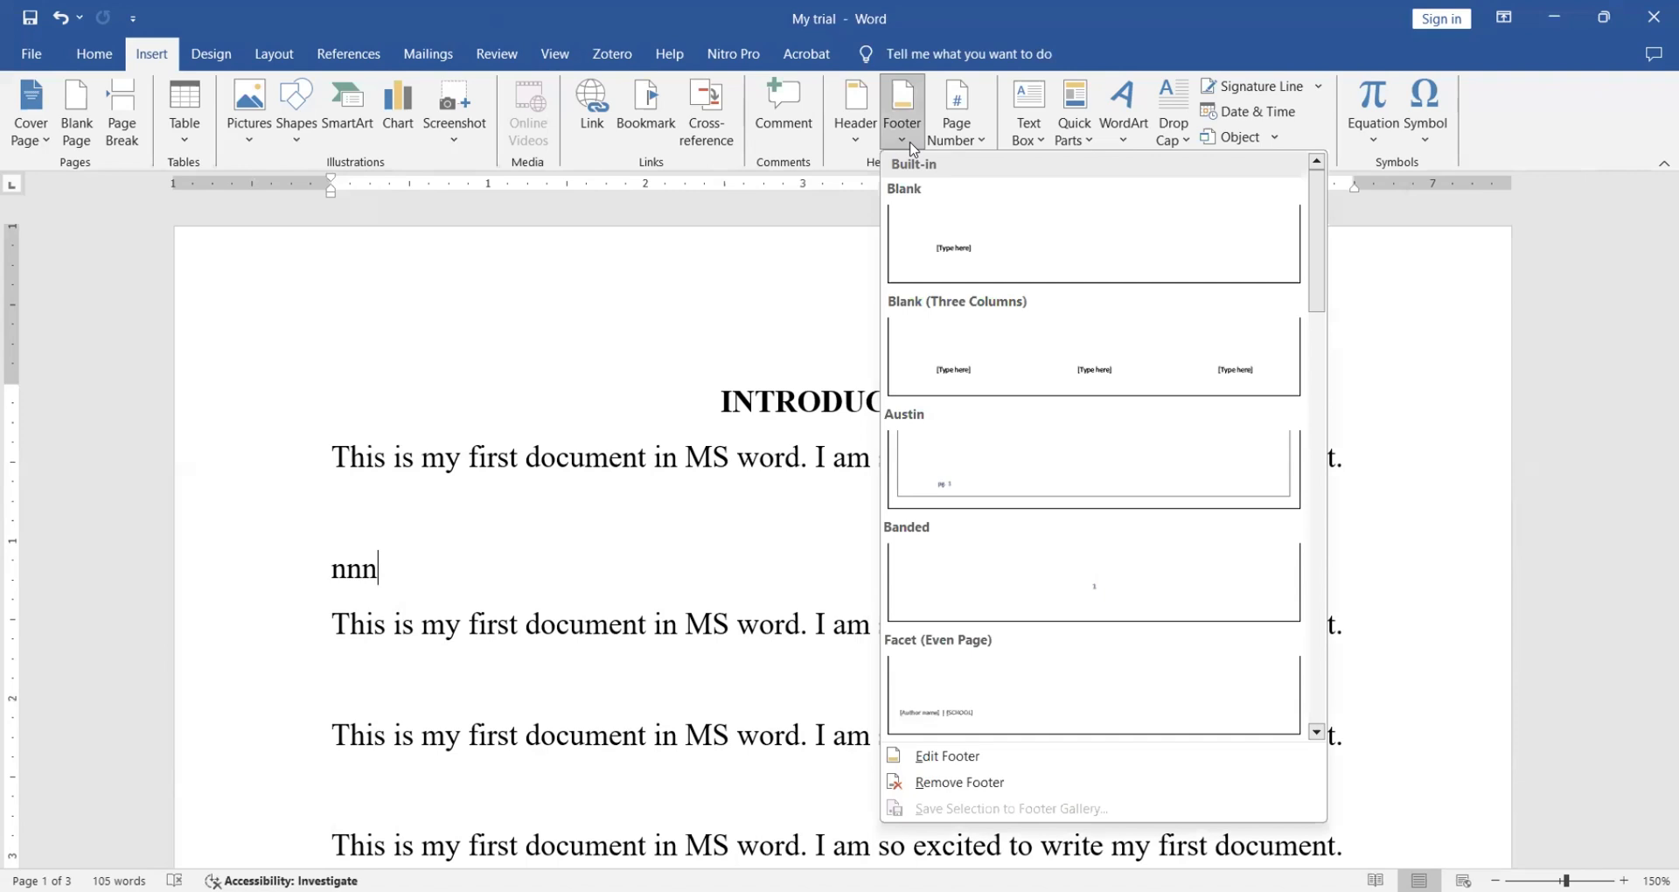
click(957, 259)
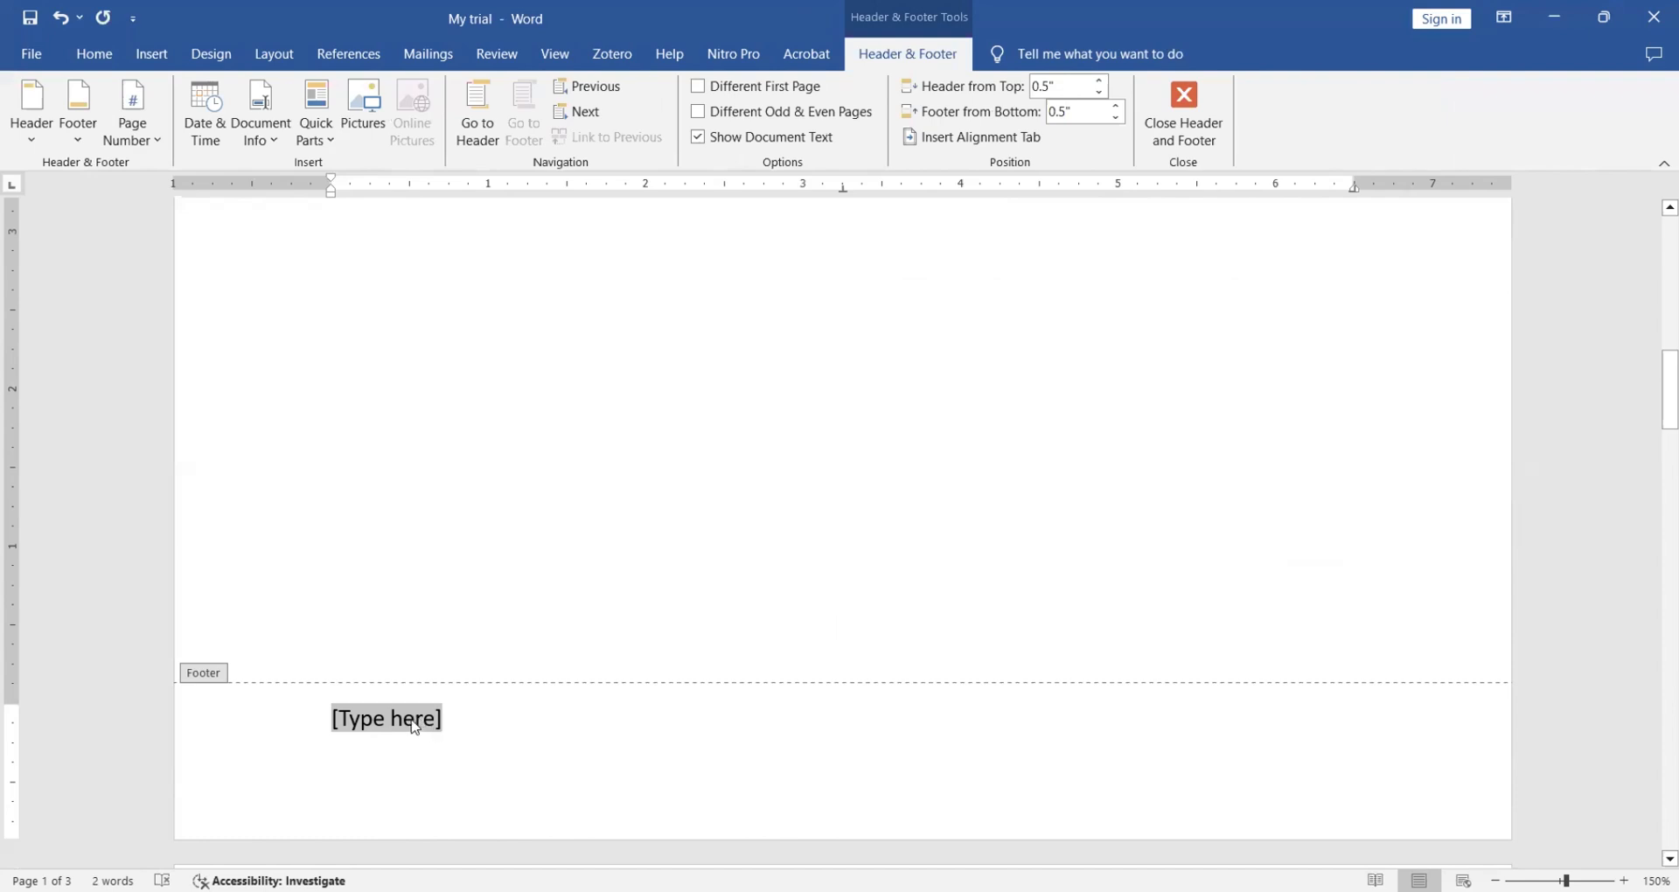
text(This is)
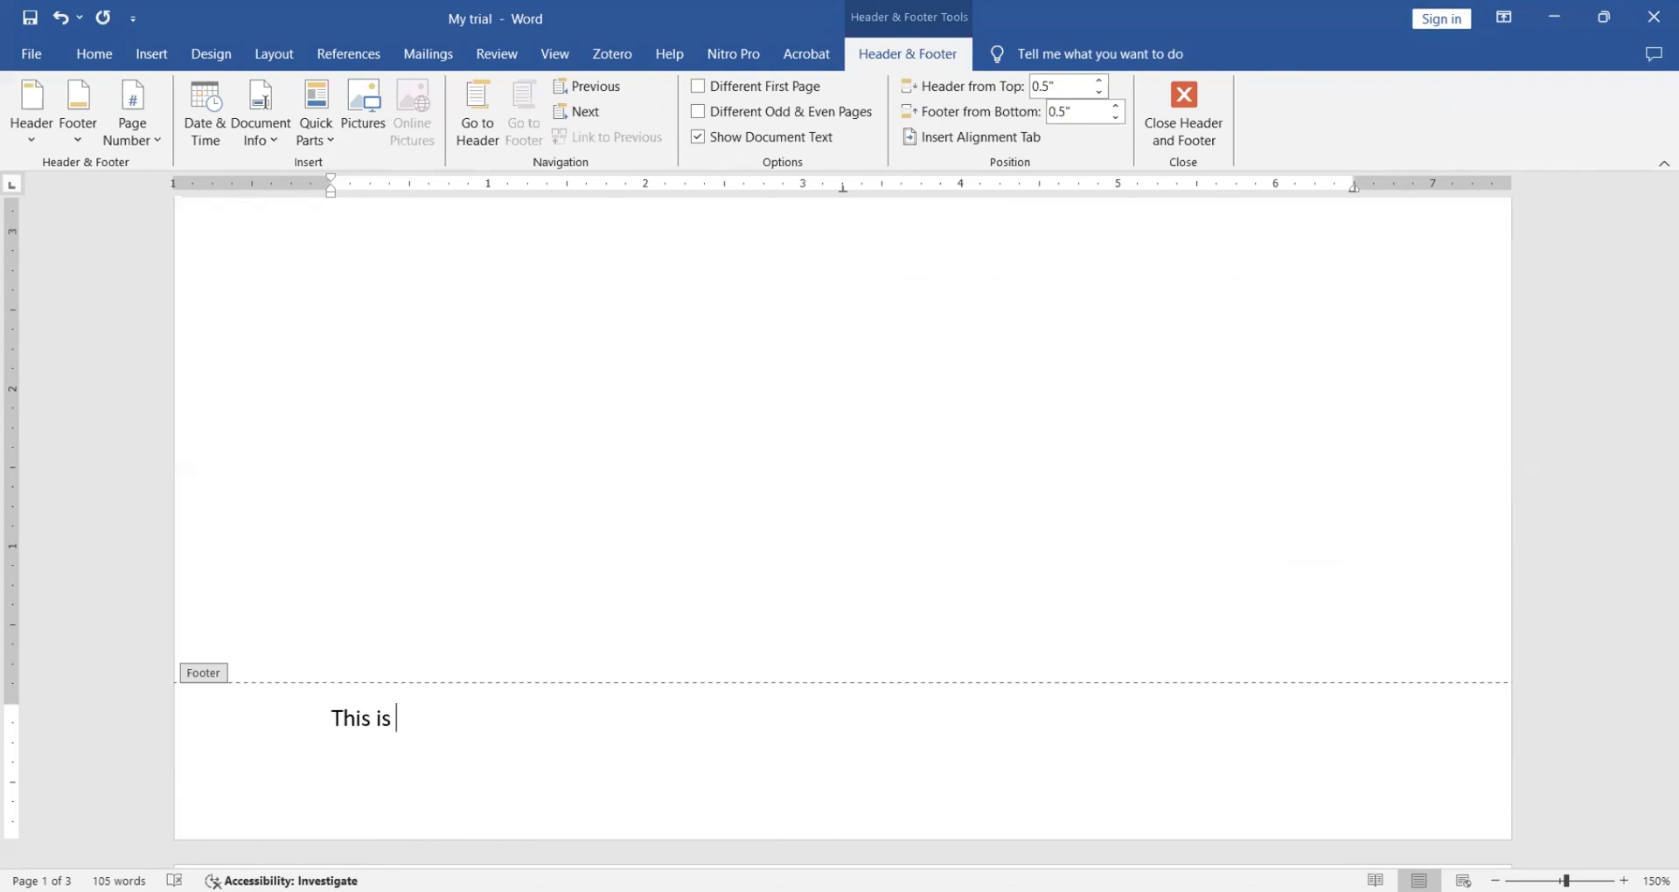
text( word document )
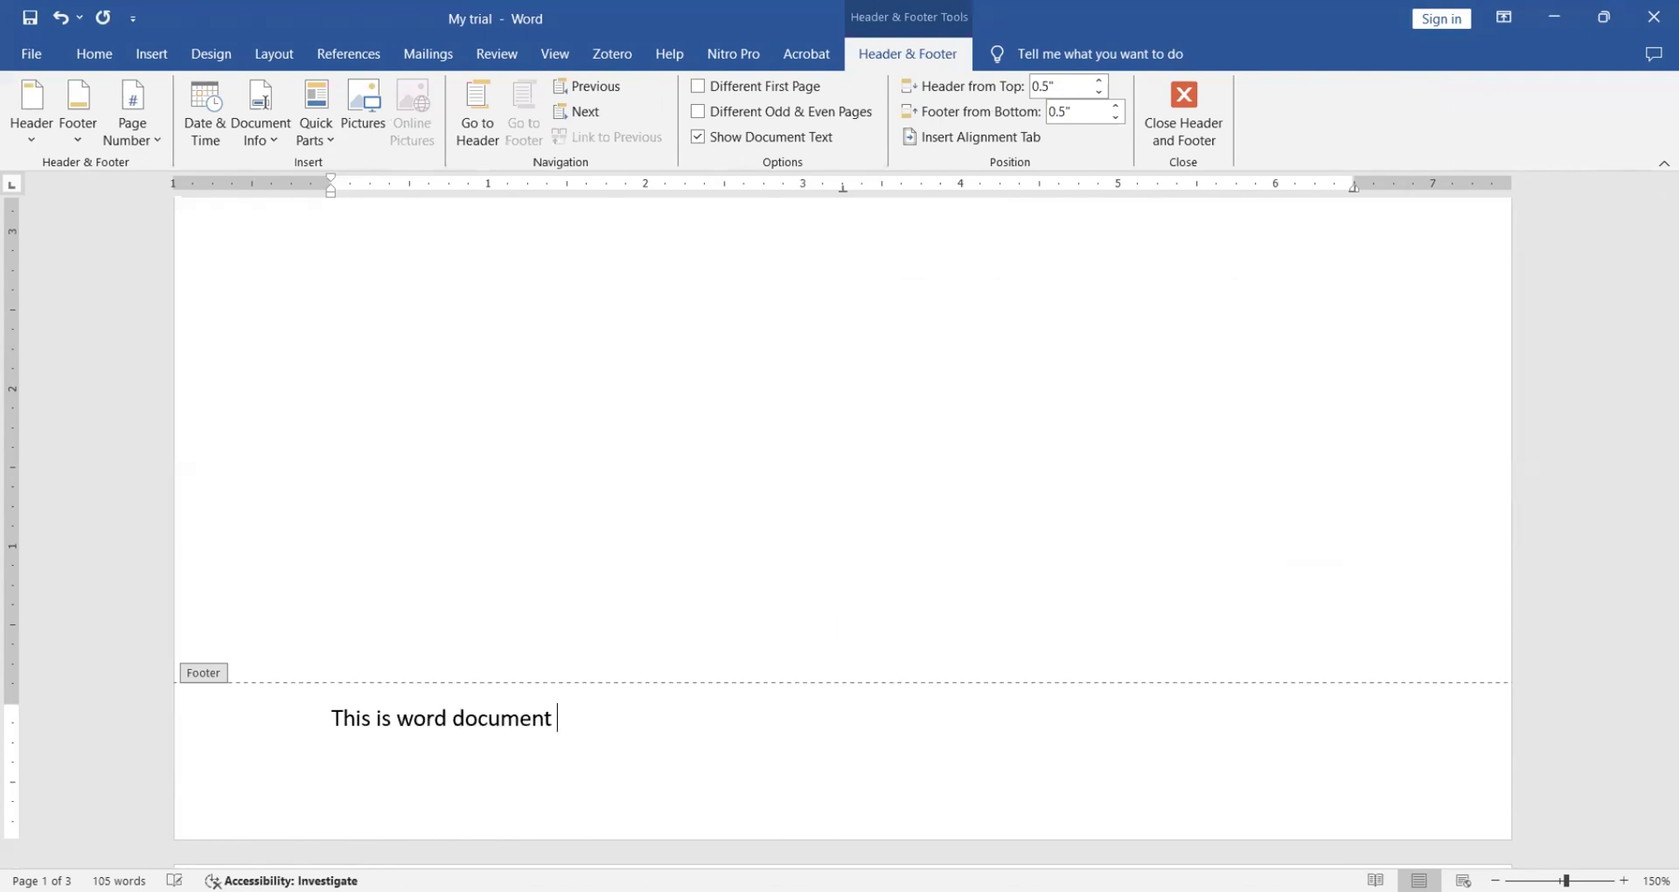
text(2019)
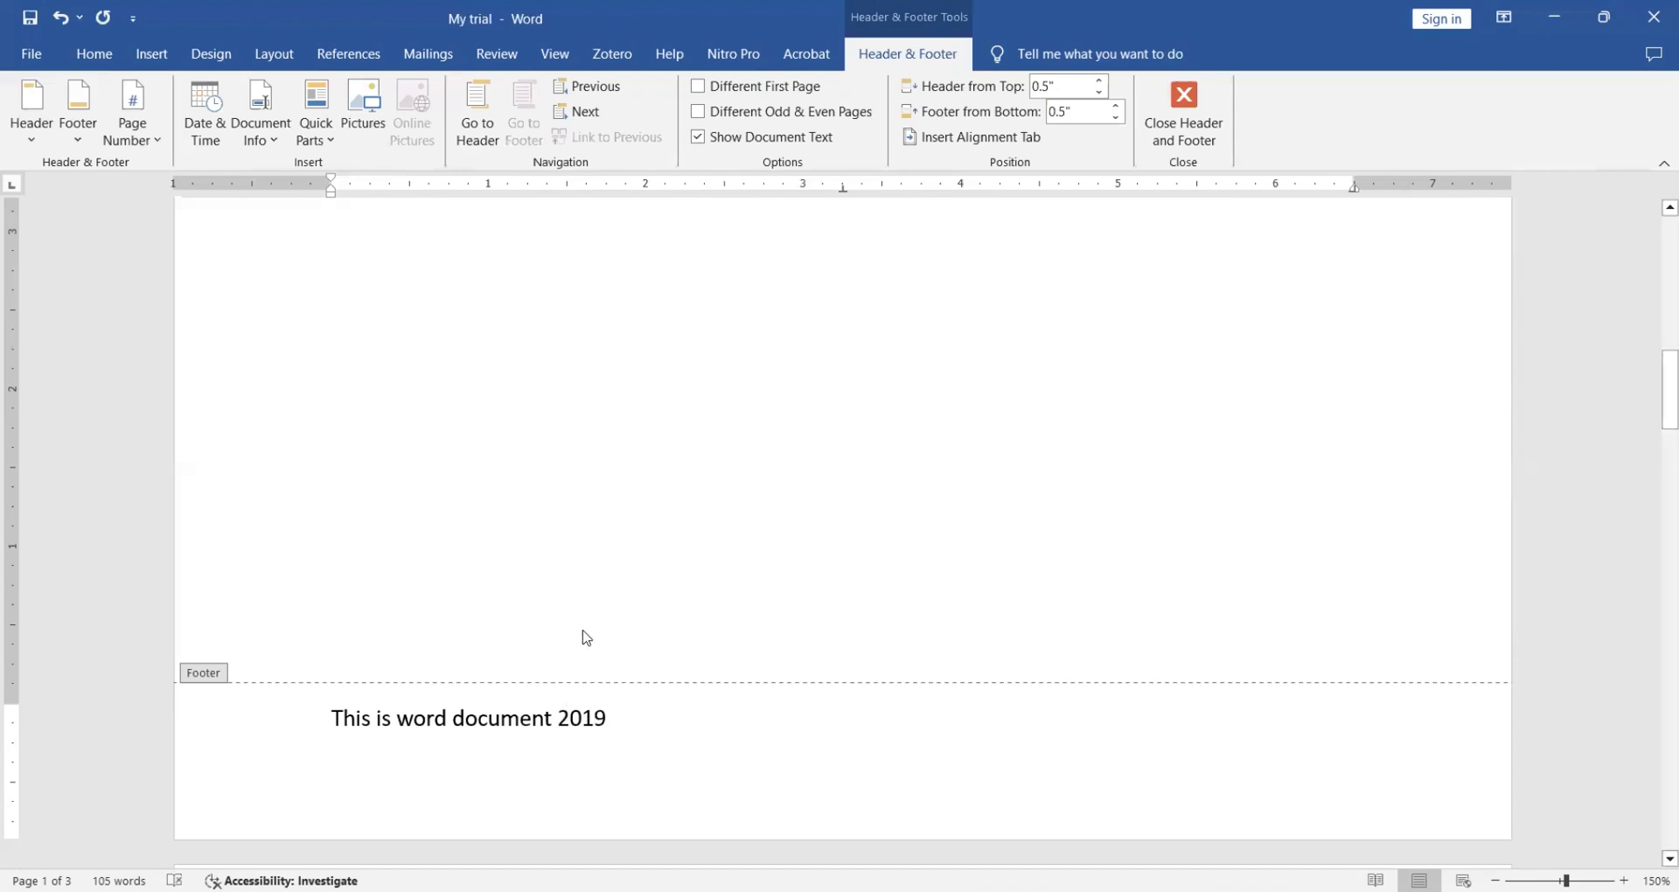
double_click(586, 564)
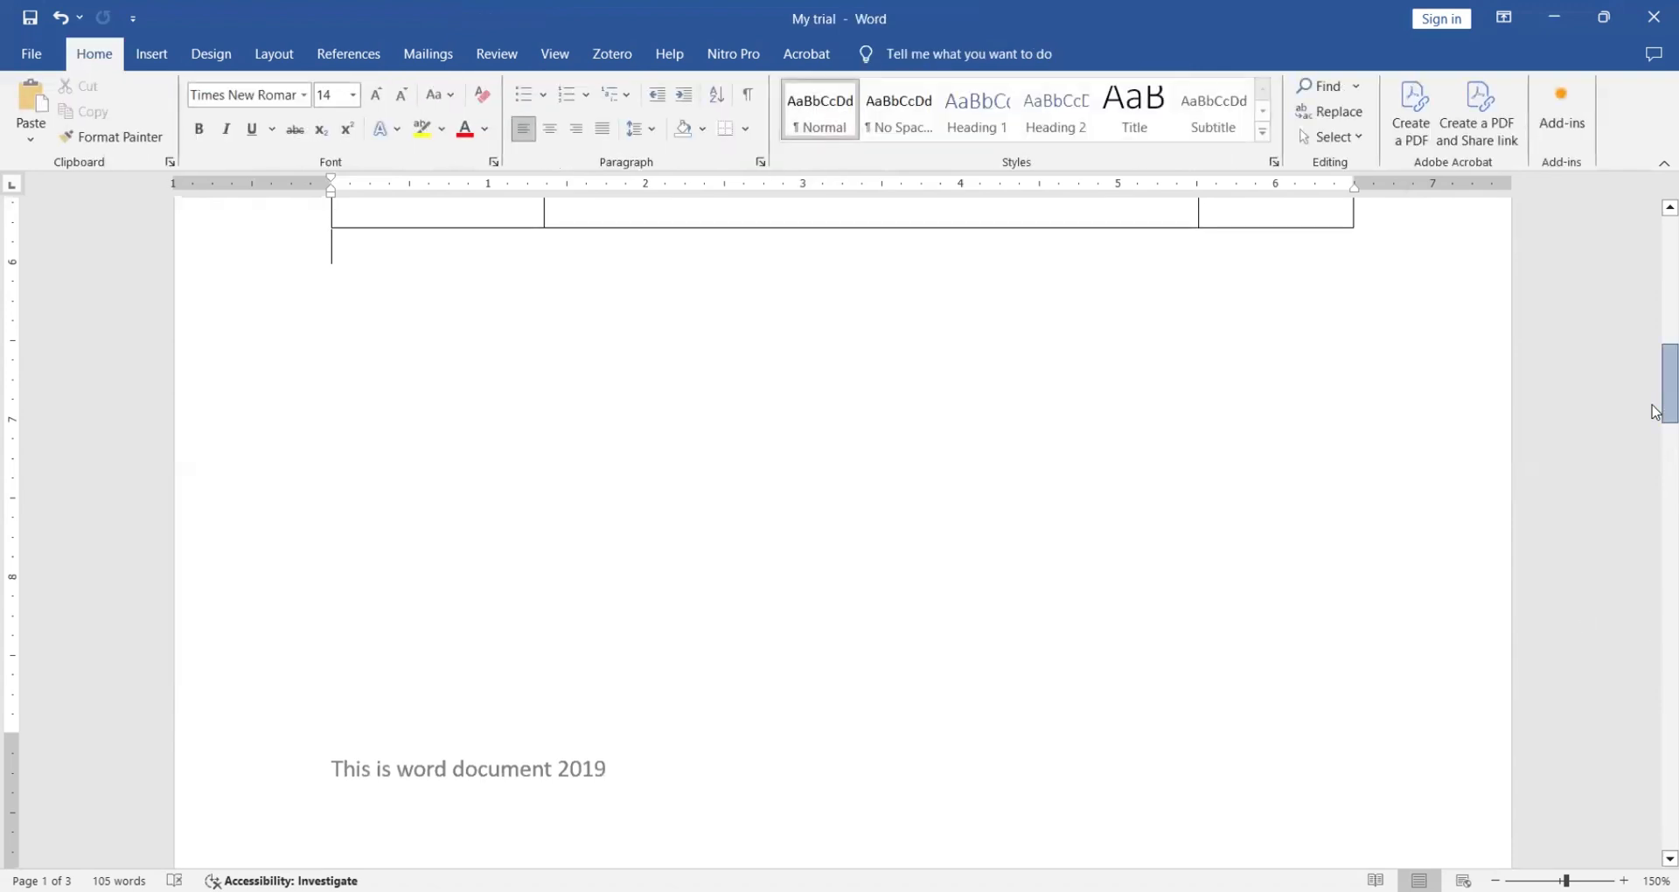
- Scroll up to the start of page 1 and show the Insert ribbon again
drag(1655, 326, 1655, 310)
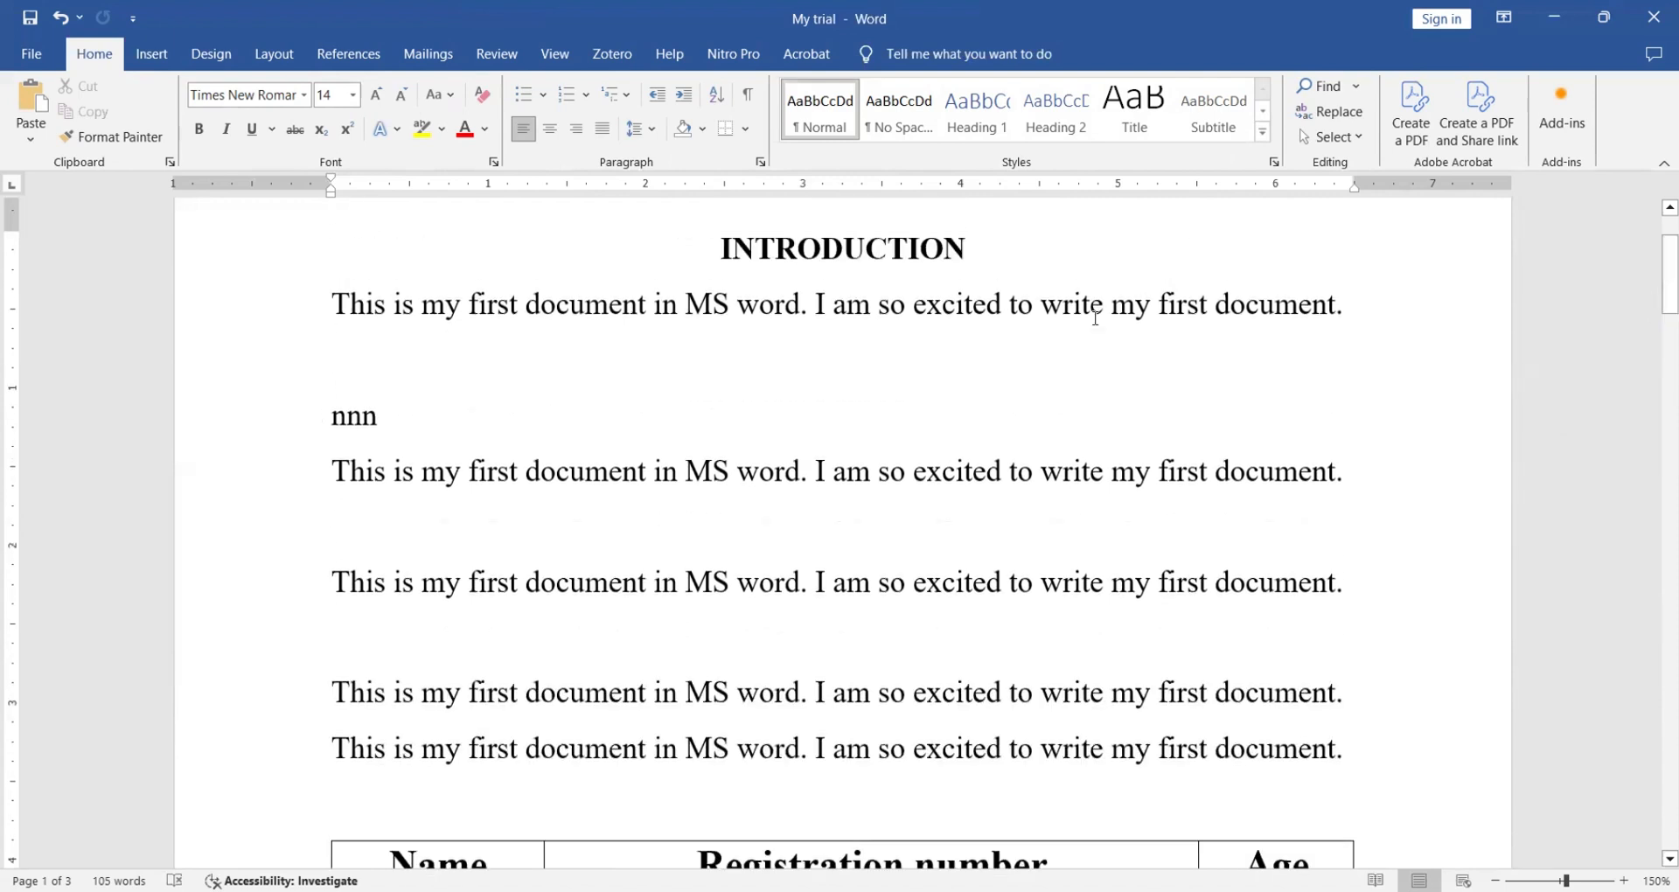
click(152, 54)
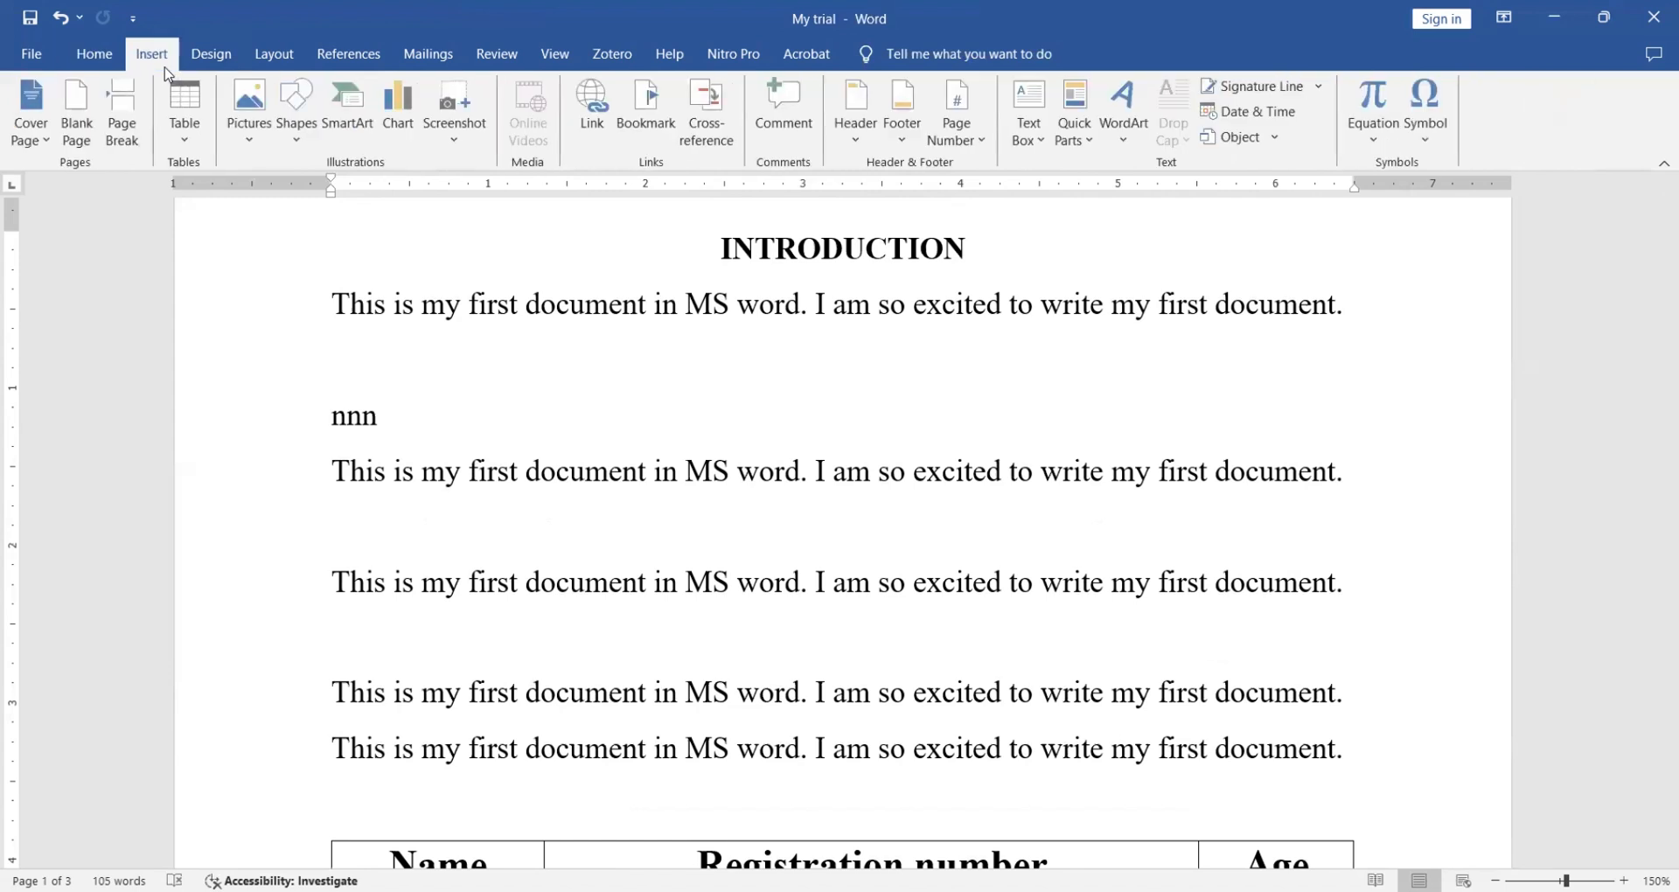